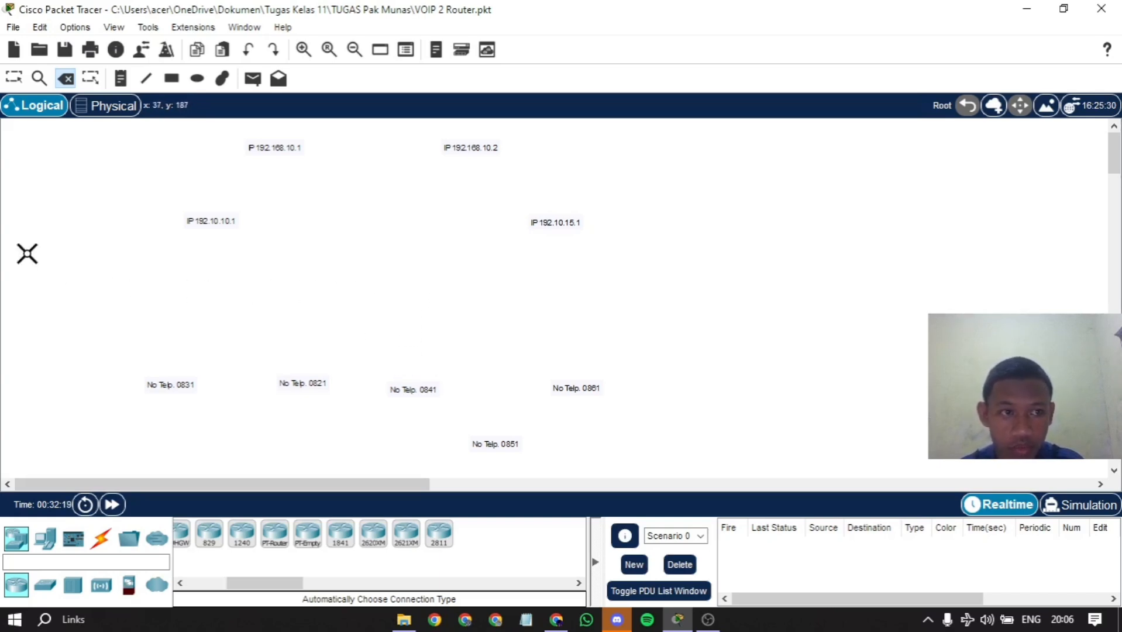
- Place two 2811 routers beneath the IP 192.168.10.1 and IP 192.168.10.2 labels
left_click(13, 77)
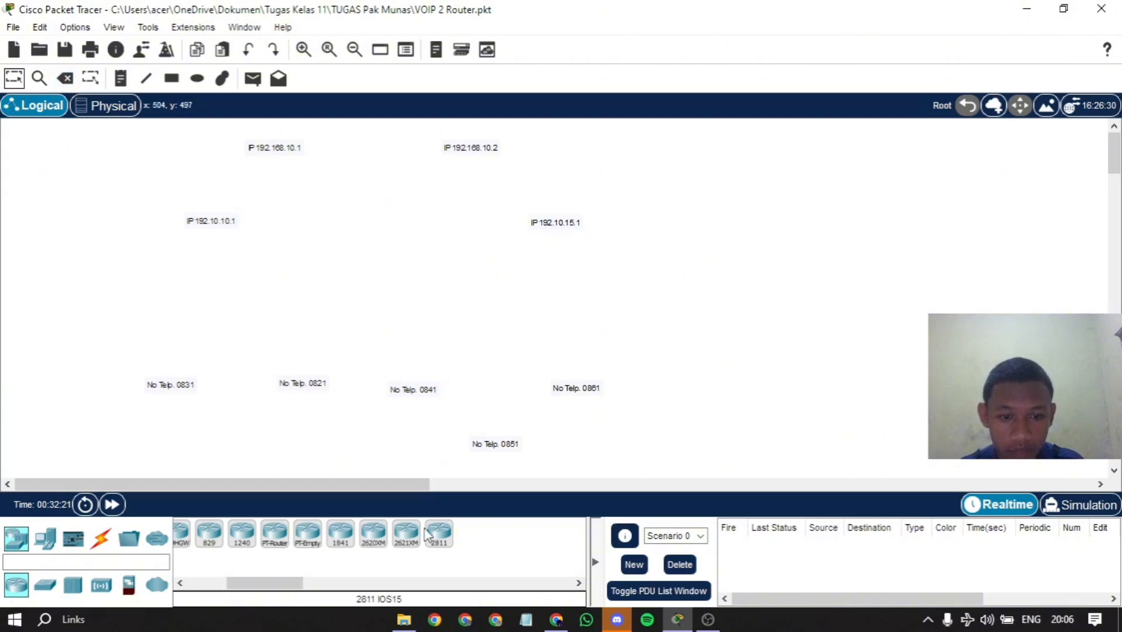
left_click_drag(425, 534, 277, 185)
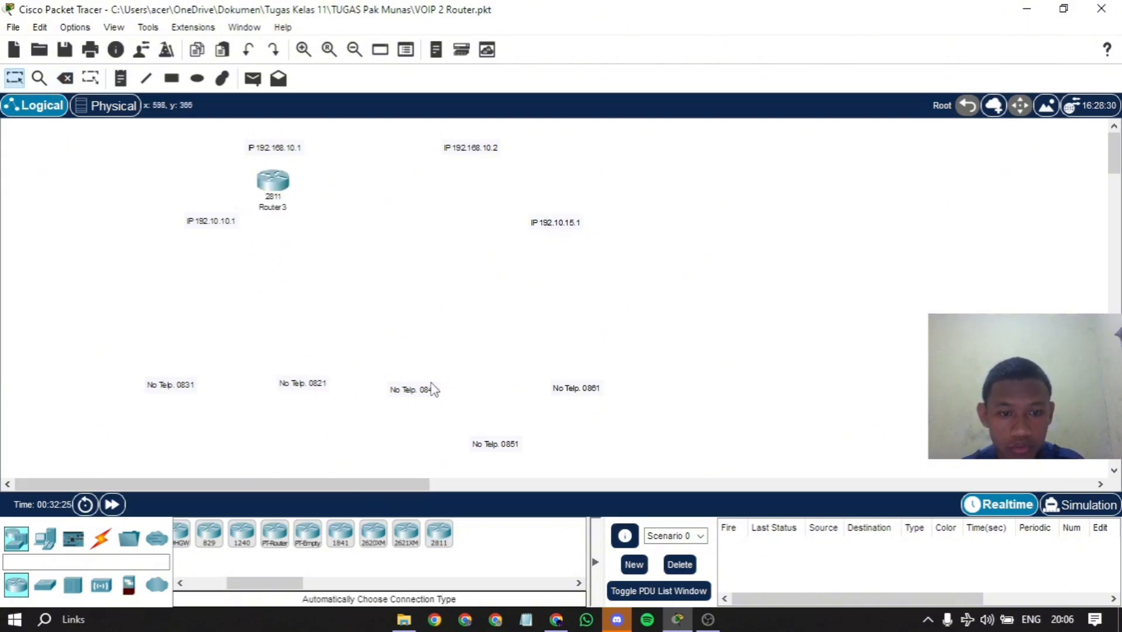
left_click_drag(439, 534, 468, 188)
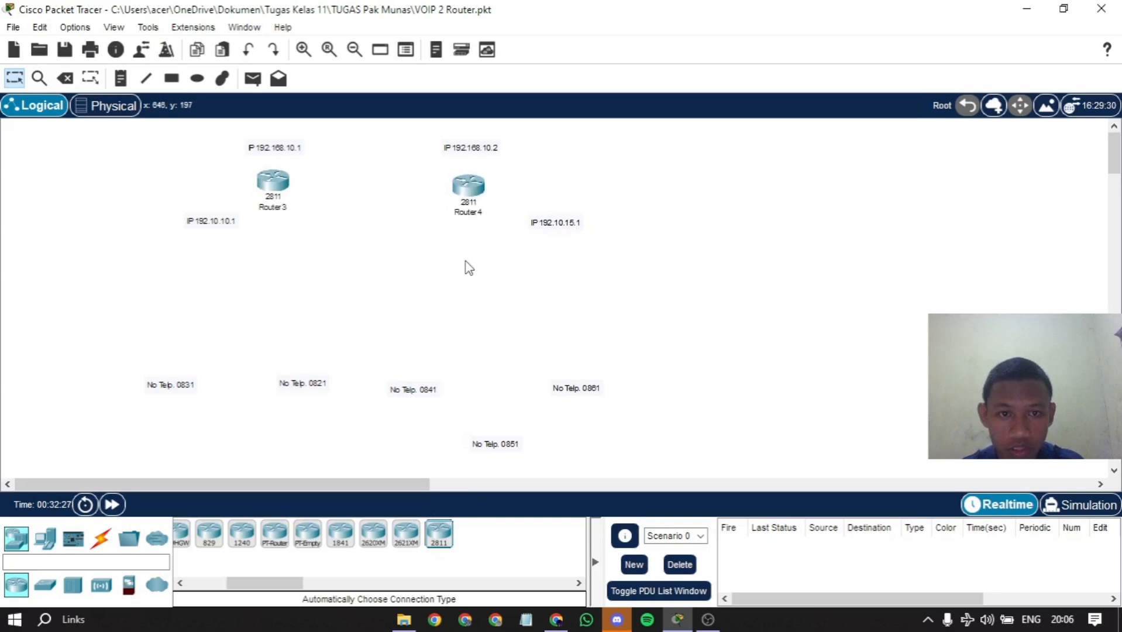
- Add a 2960 switch below each of the two routers
left_click(44, 586)
left_click_drag(193, 535, 278, 272)
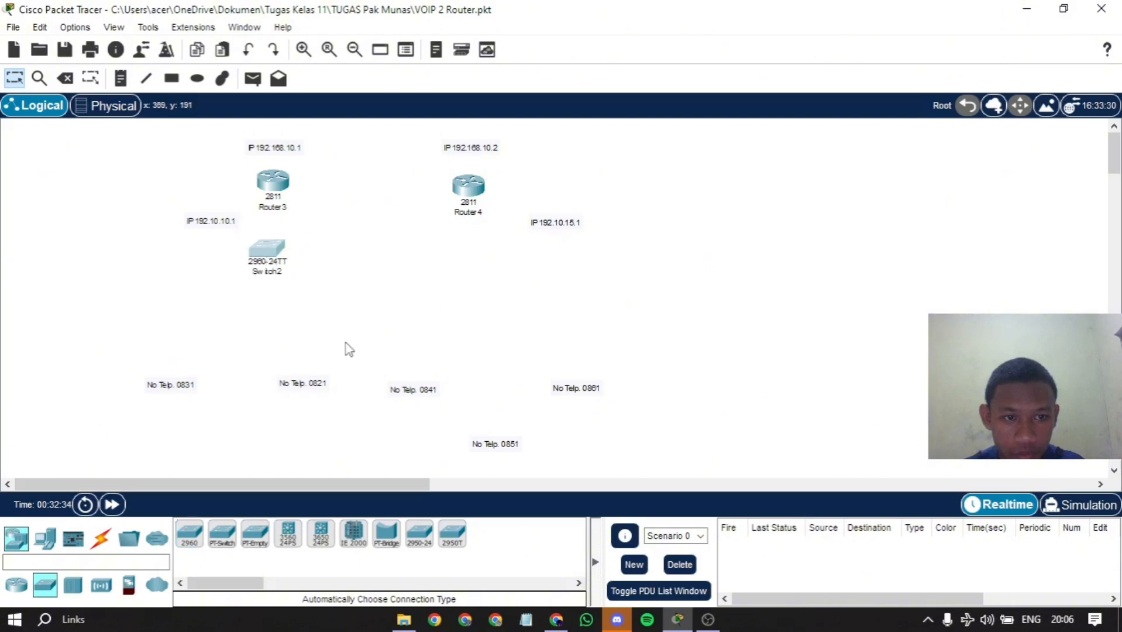
left_click_drag(188, 533, 480, 261)
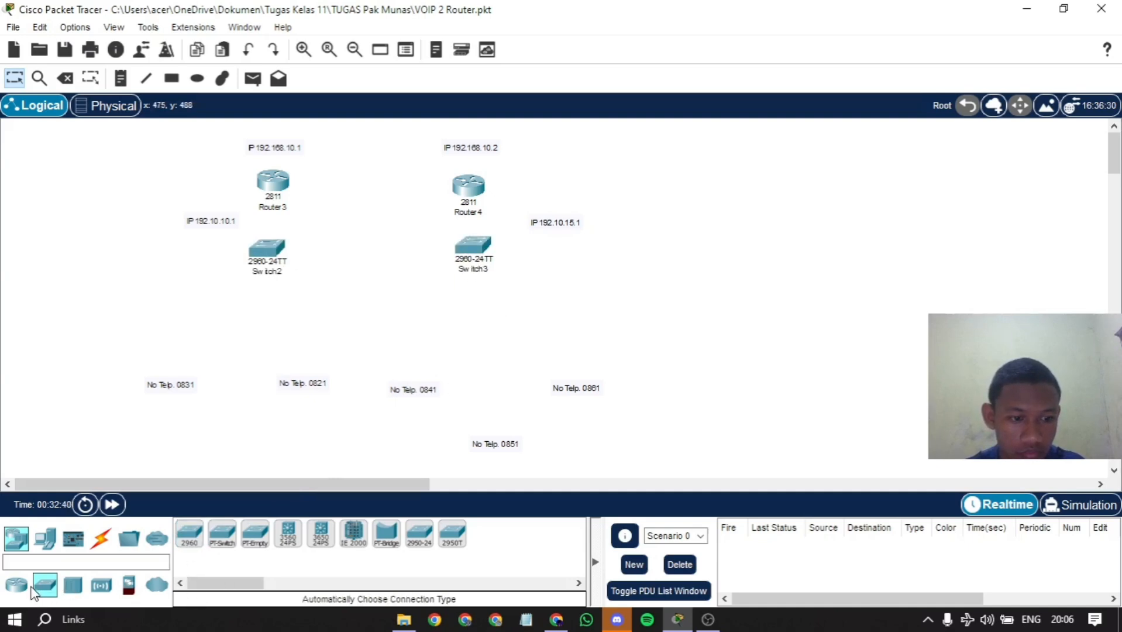
- Place five 7960 IP phones, one above each telephone-number label, two for the first network and three for the second
left_click(45, 537)
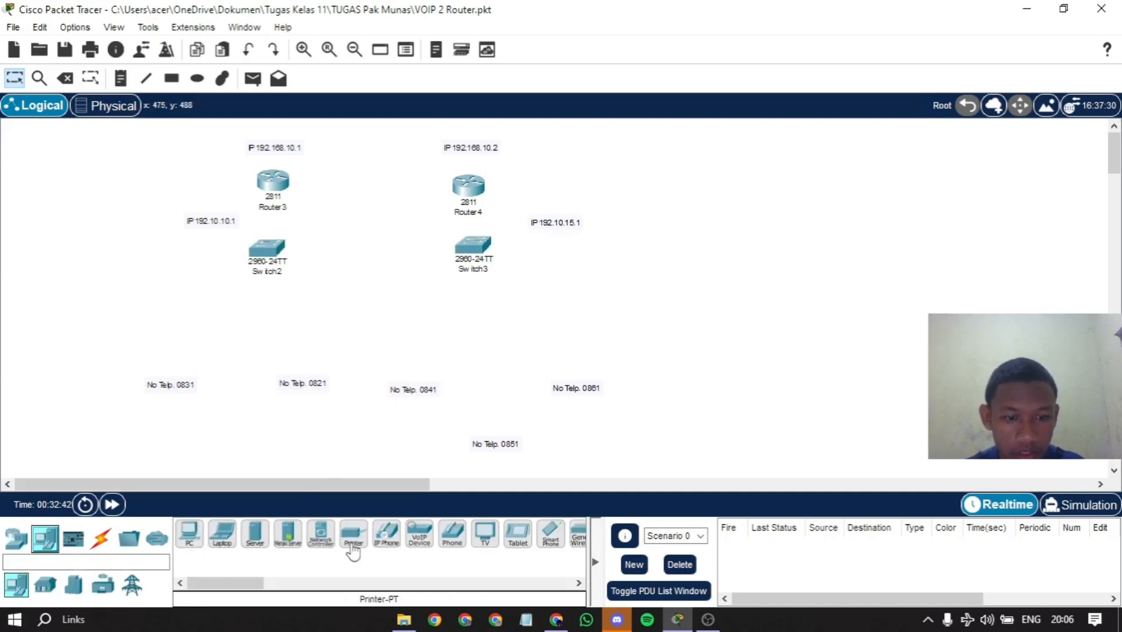
left_click_drag(386, 532, 168, 345)
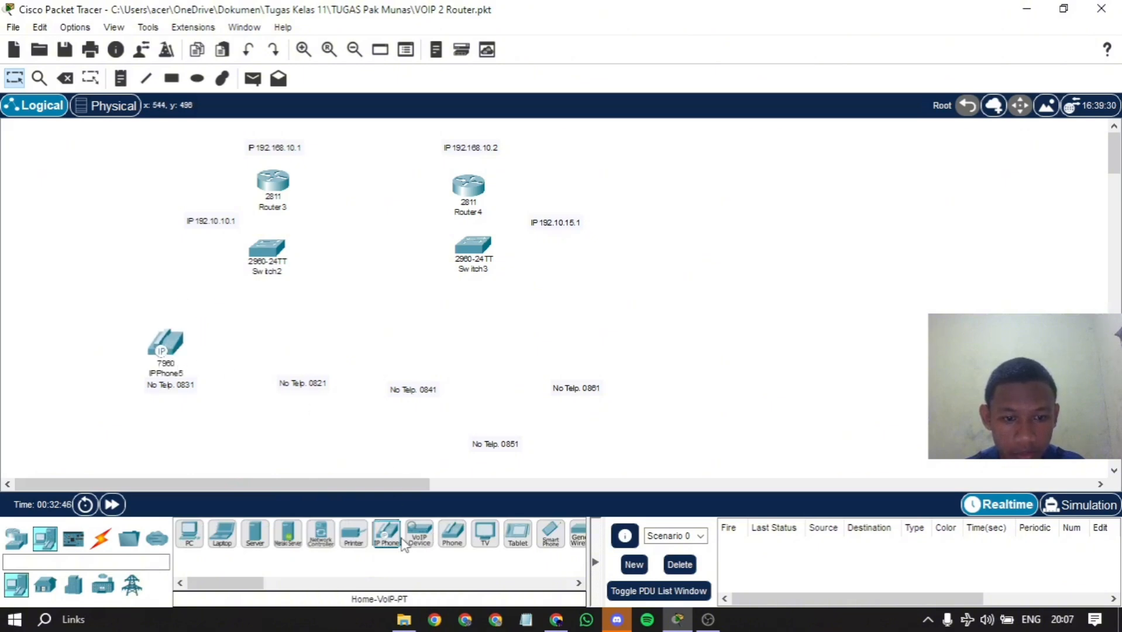
left_click_drag(402, 544, 418, 357)
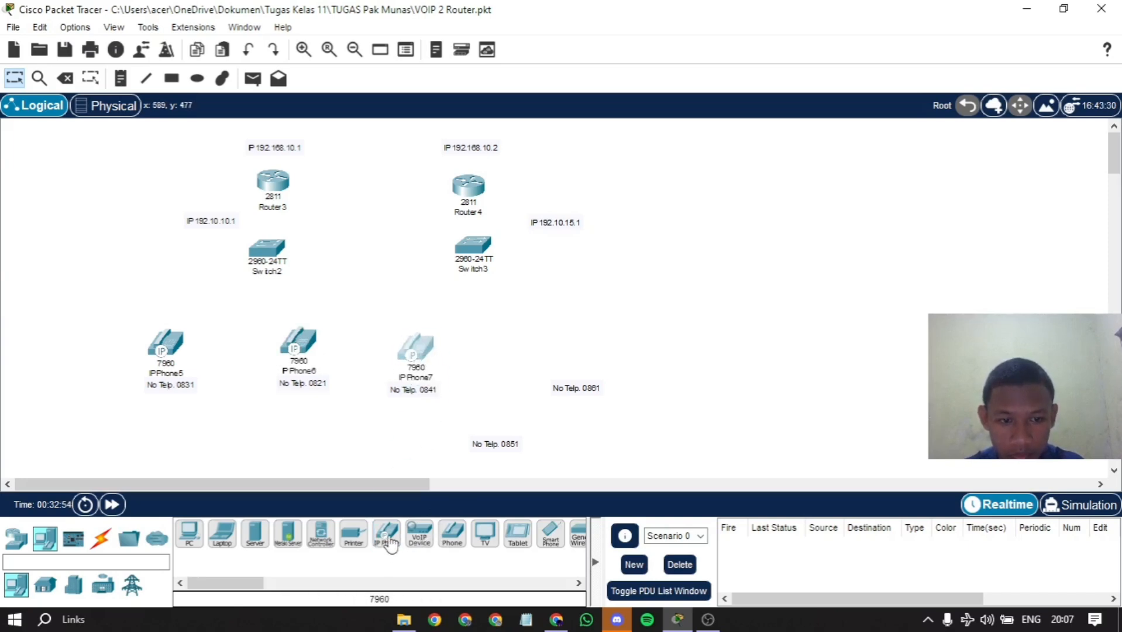
left_click_drag(386, 533, 576, 364)
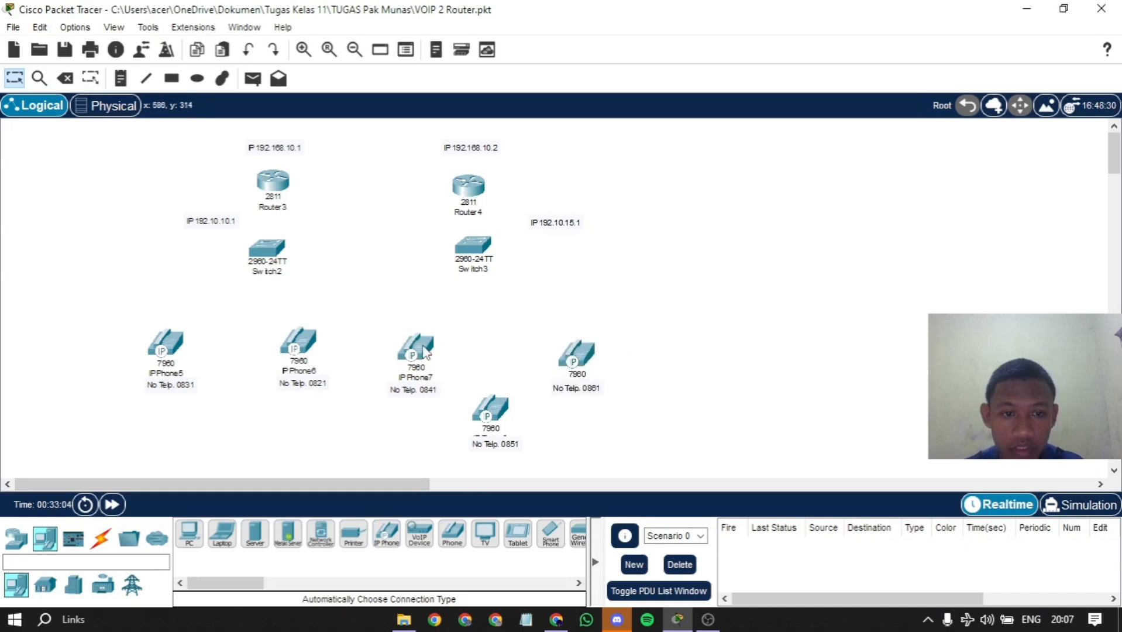
left_click_drag(415, 347, 415, 351)
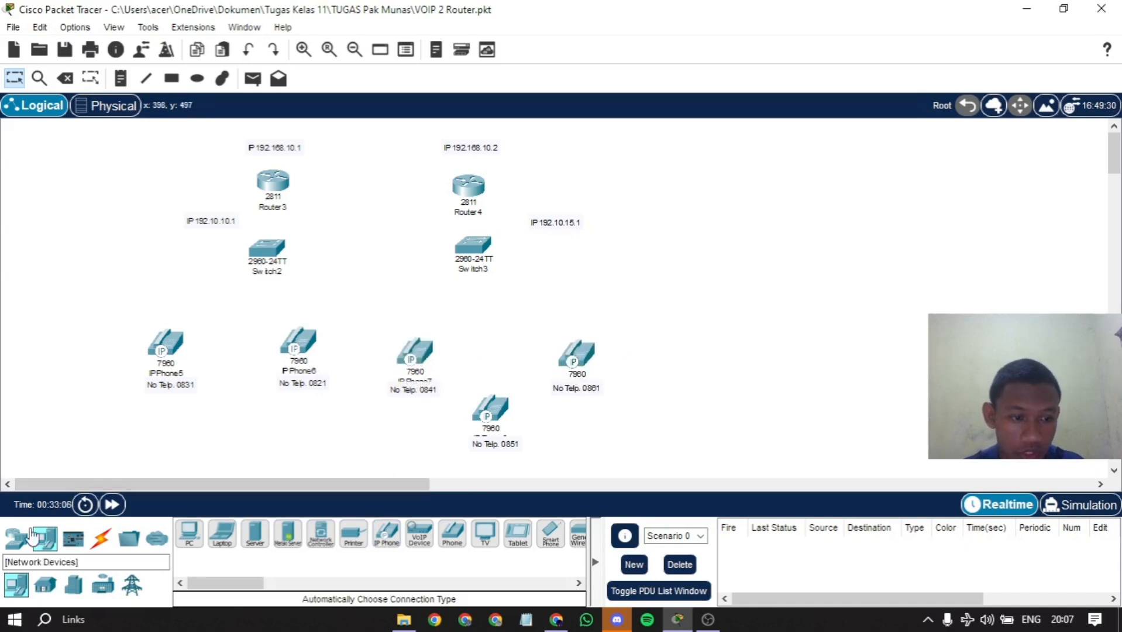
- Using the automatic connection type, cable Router3 to Switch2 and Switch2 to its two IP phones
left_click(100, 537)
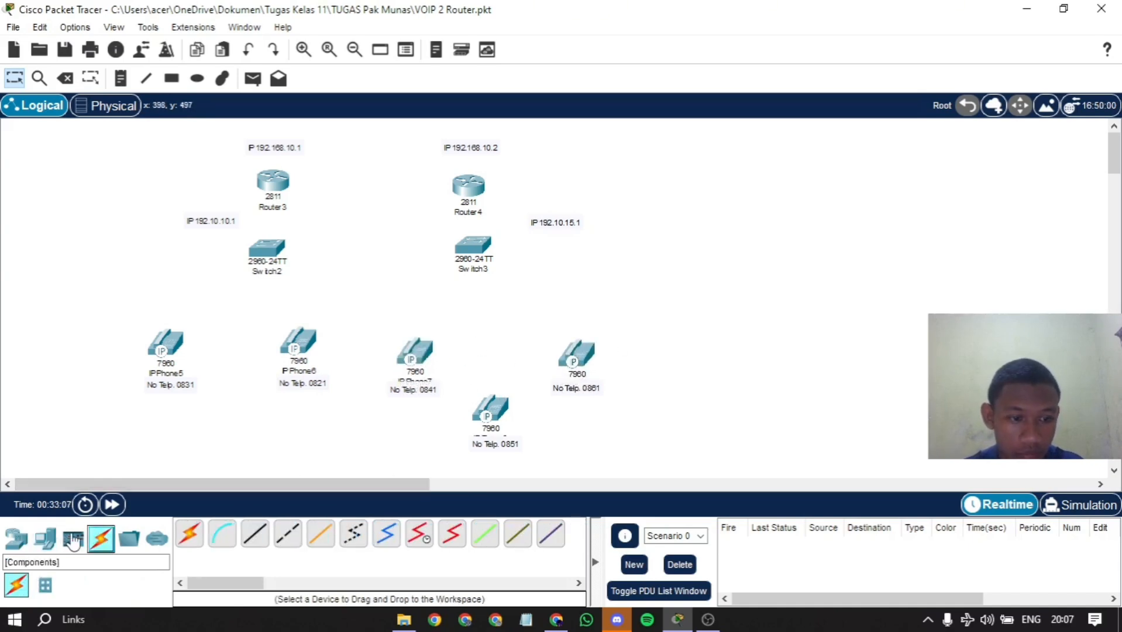
left_click(189, 534)
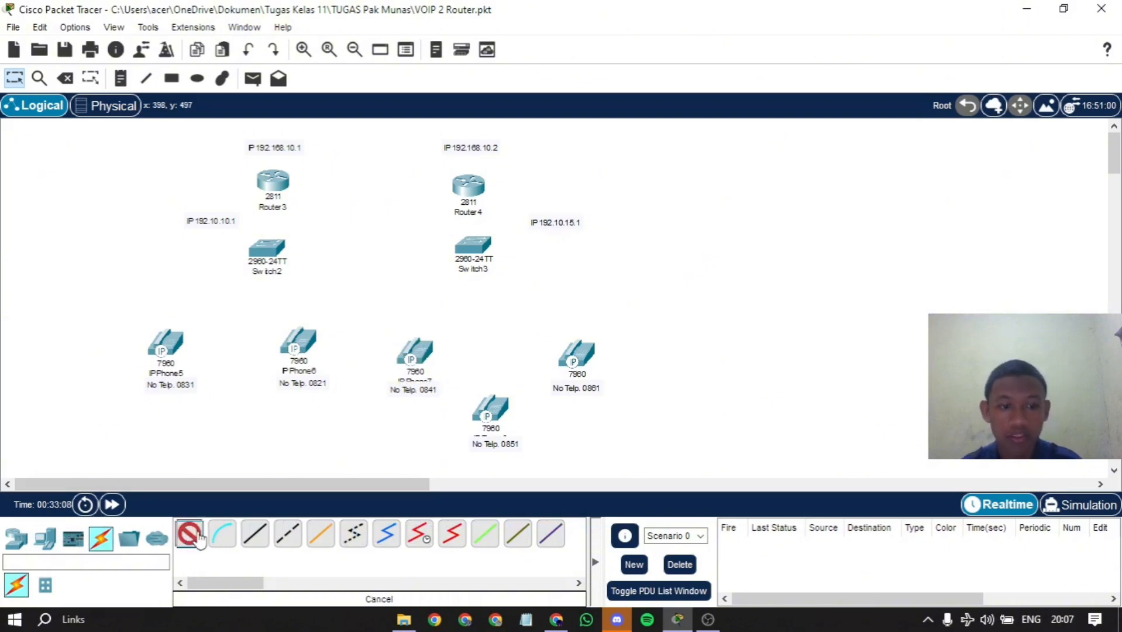
left_click(273, 182)
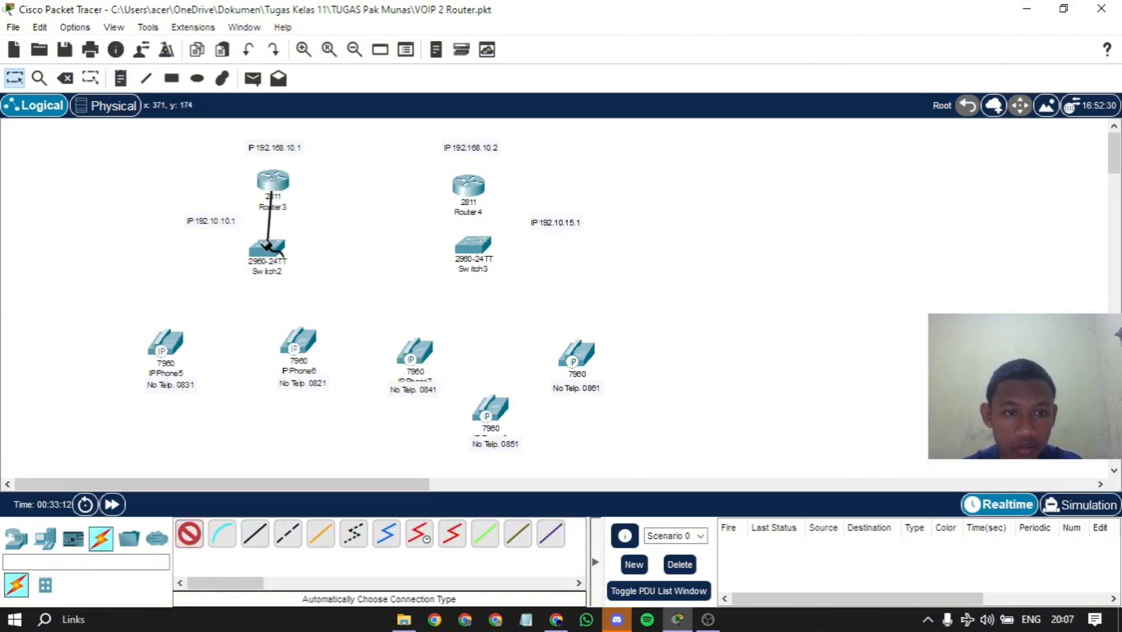
left_click(268, 247)
left_click(189, 534)
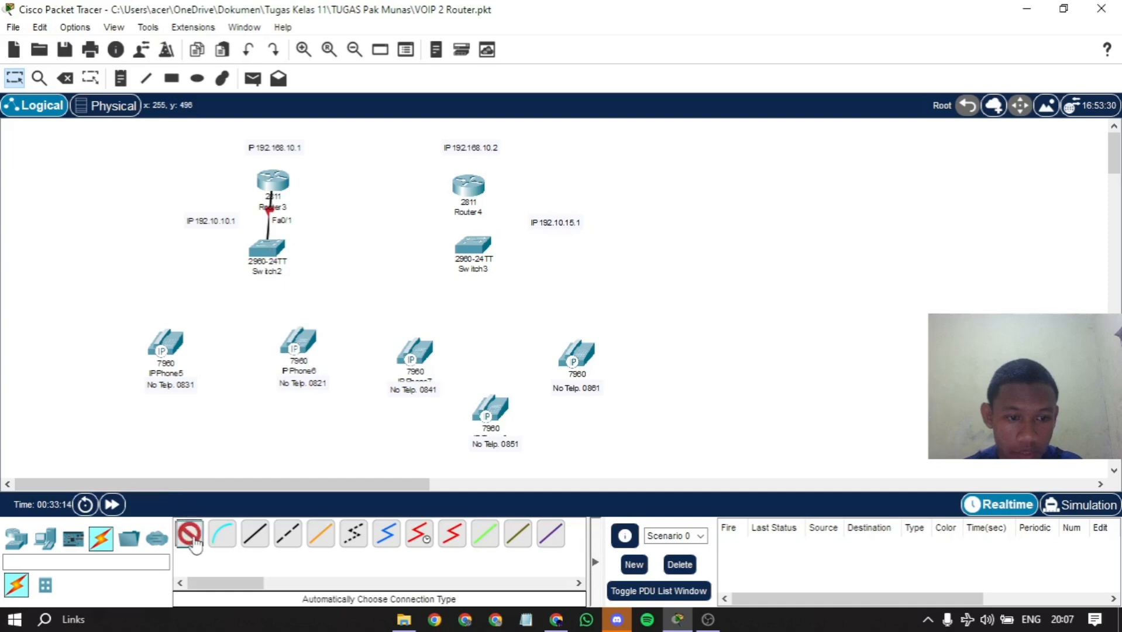
left_click(266, 250)
left_click(170, 344)
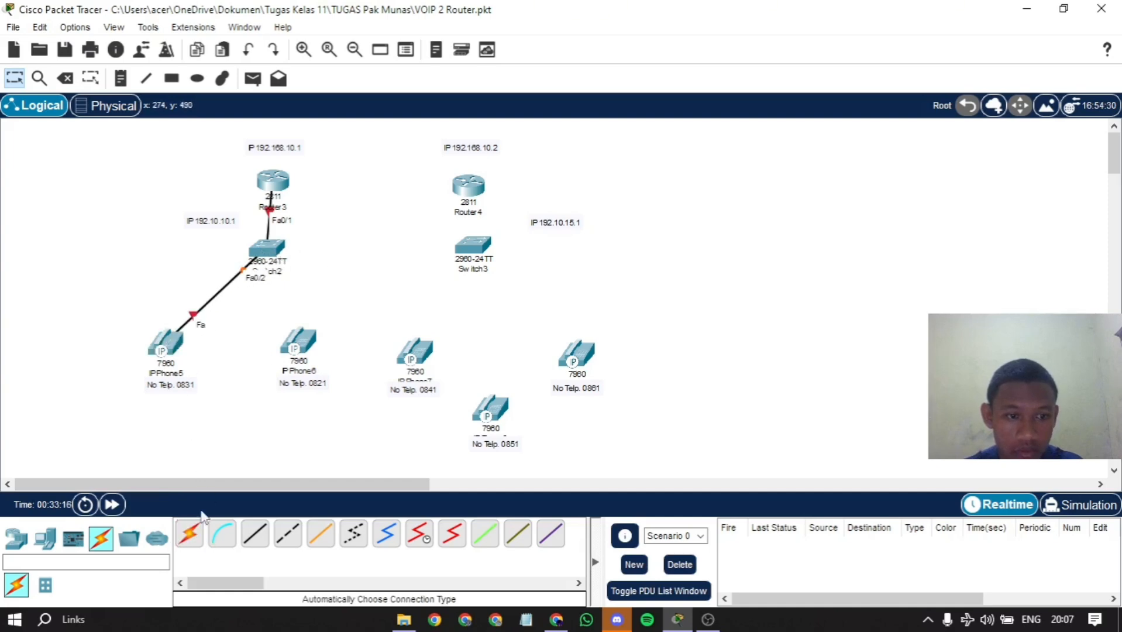
left_click(189, 534)
left_click(266, 250)
left_click(296, 349)
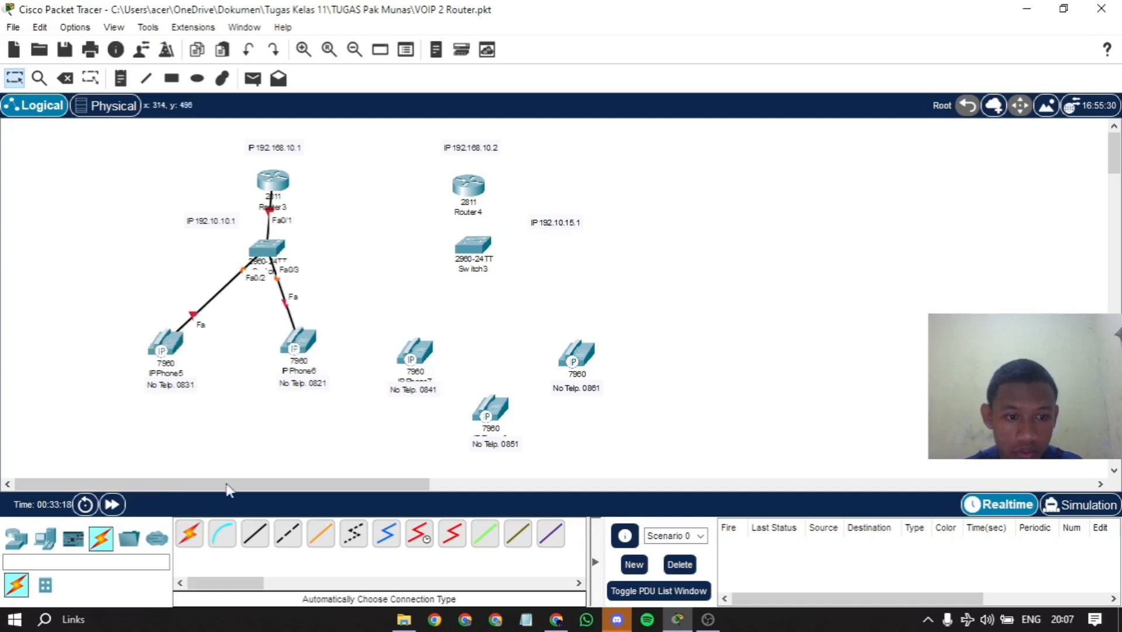
- Using the automatic connection type, cable Router4 to Switch3 and Switch3 to its three IP phones
left_click(190, 533)
left_click(465, 188)
left_click(471, 246)
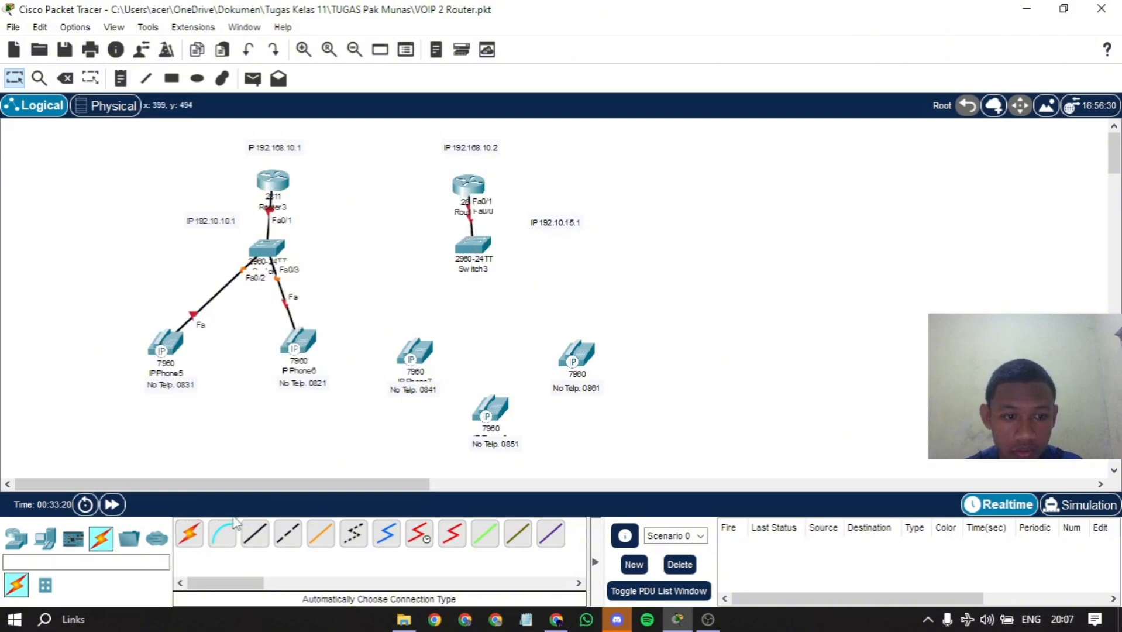
left_click(189, 534)
left_click(473, 246)
left_click(417, 346)
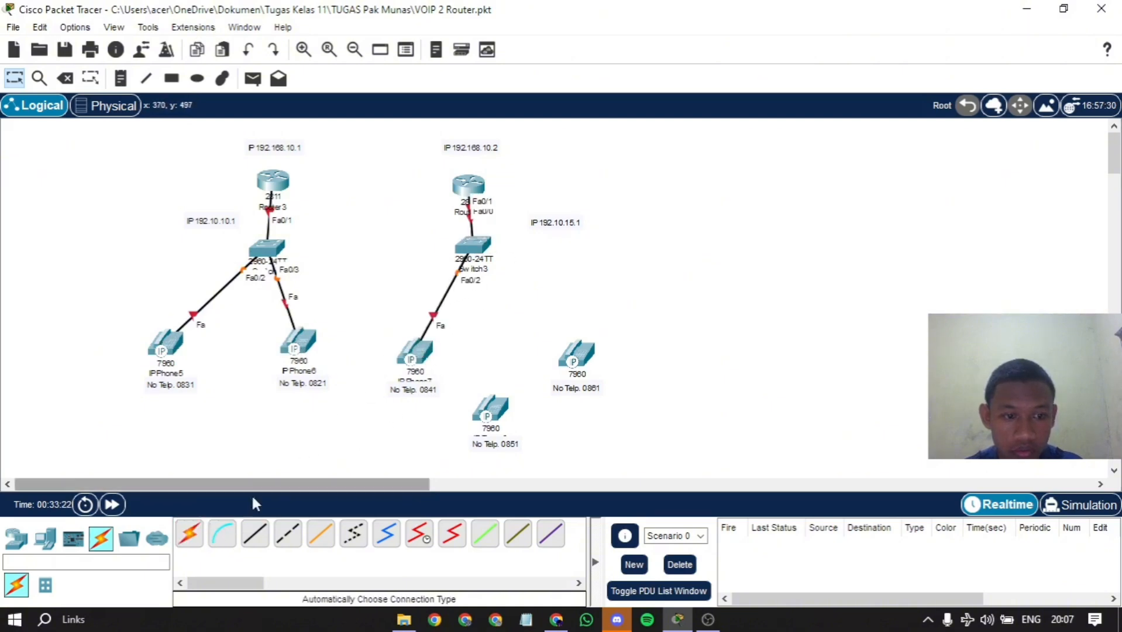
left_click(190, 533)
left_click(475, 251)
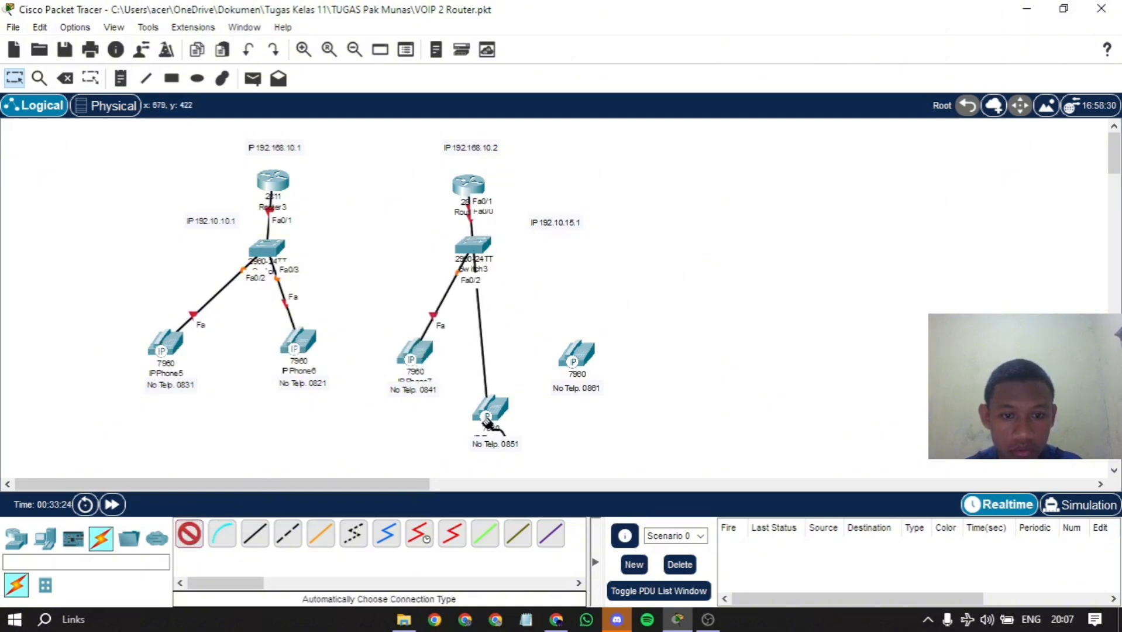
left_click(491, 407)
left_click(189, 533)
left_click(475, 253)
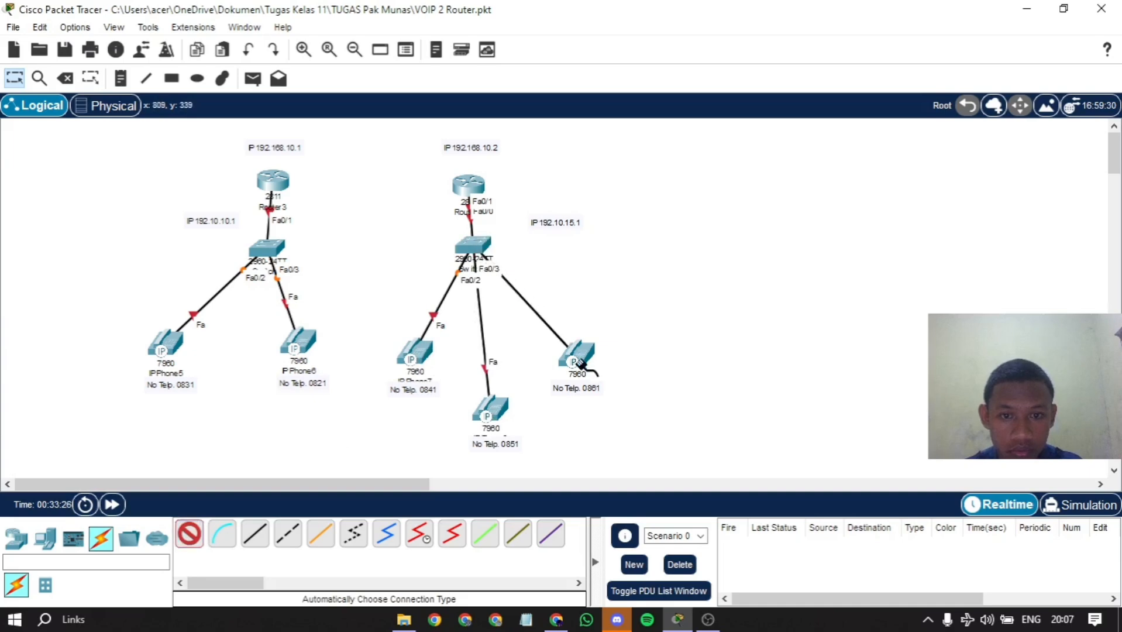
left_click(574, 351)
- Link Router3 to Router4 with an automatically chosen cable and nudge both routers into horizontal alignment
left_click(189, 534)
left_click(293, 189)
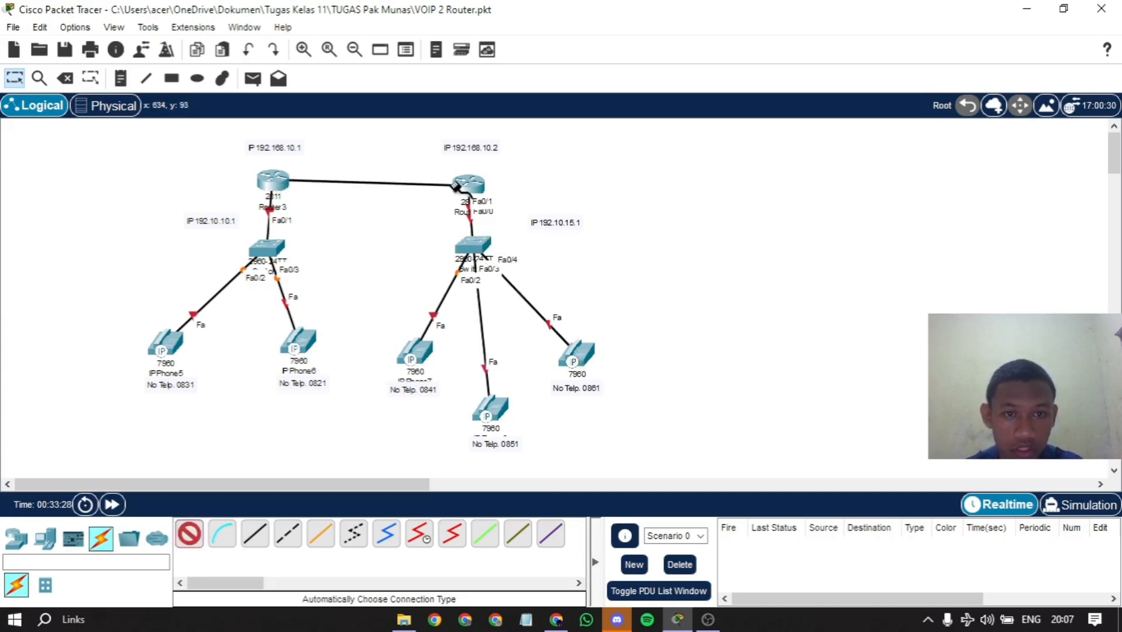
left_click(473, 188)
left_click_drag(474, 184, 479, 182)
left_click_drag(271, 183, 268, 185)
left_click(350, 233)
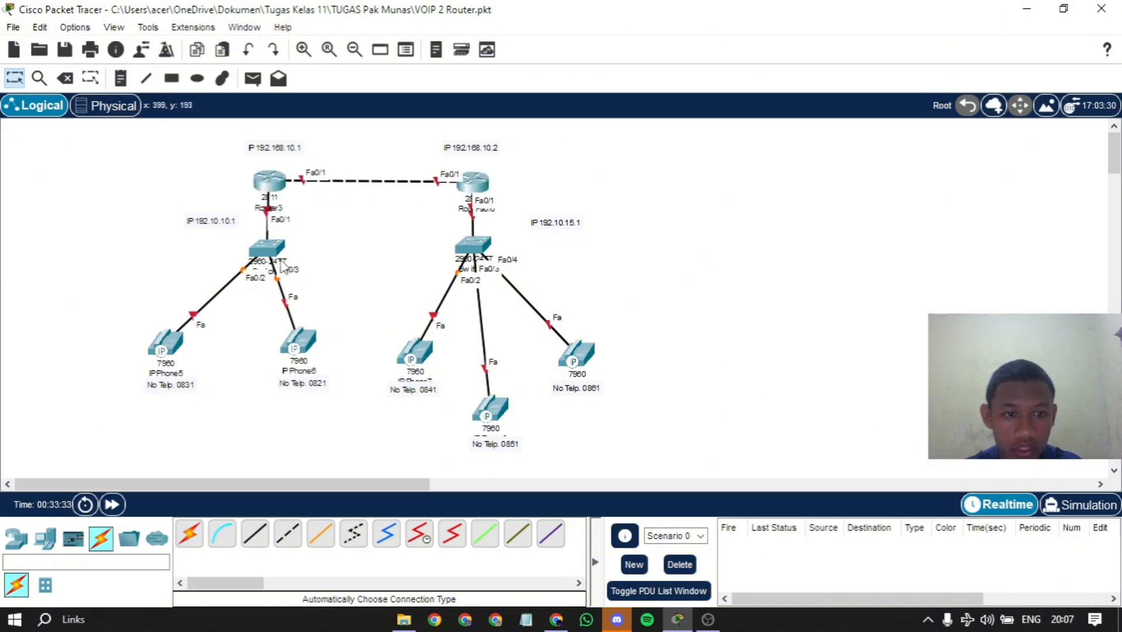
- Shift the two IP phones connected to Switch2 slightly closer to their number labels
left_click_drag(294, 352, 299, 355)
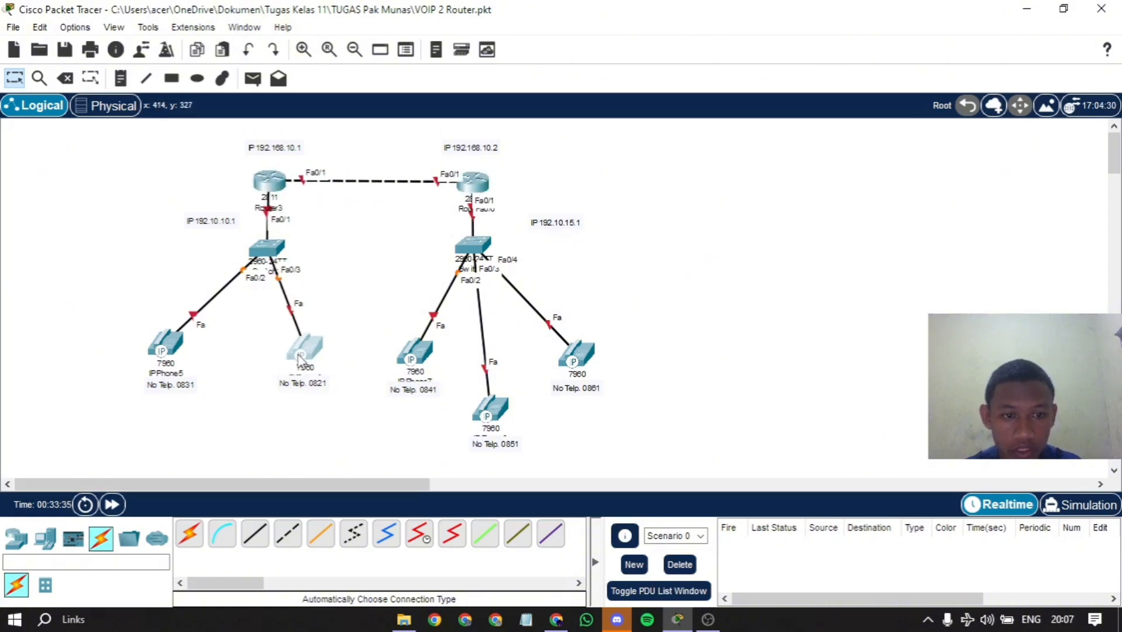
left_click_drag(160, 352, 165, 356)
left_click(261, 360)
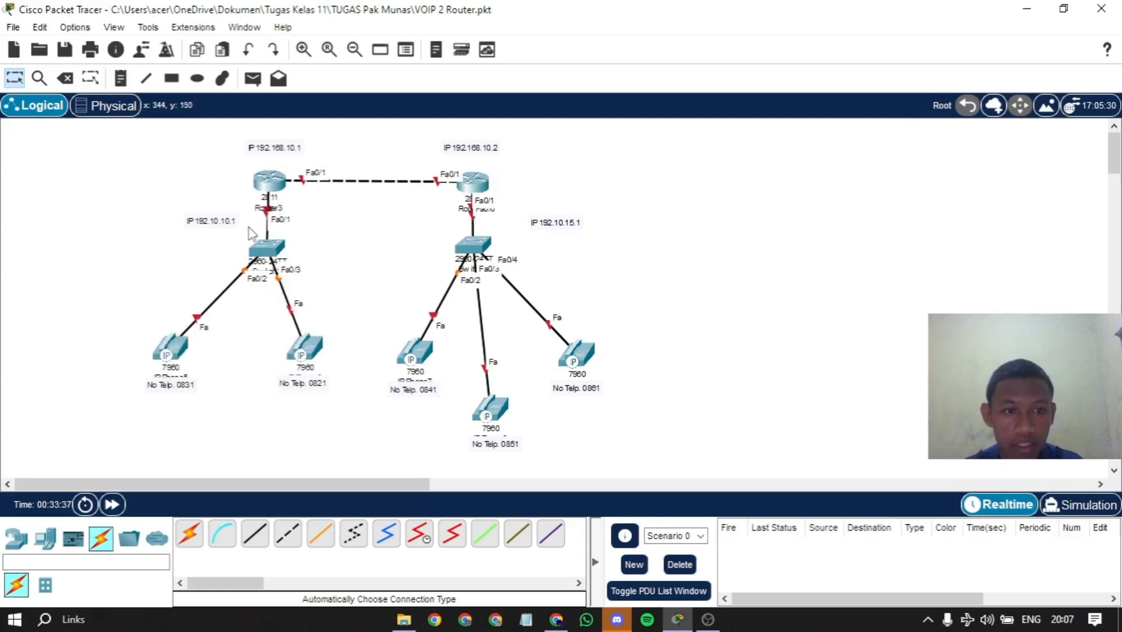
- Open Router3's command line and decline the initial configuration dialog with NO
left_click(266, 186)
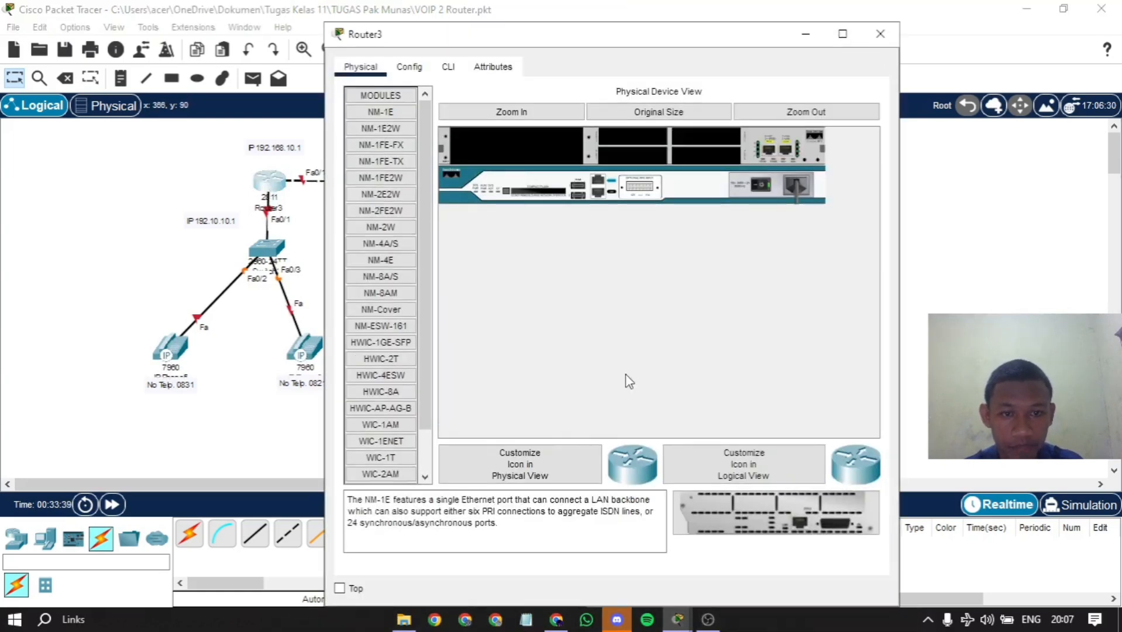
left_click(449, 73)
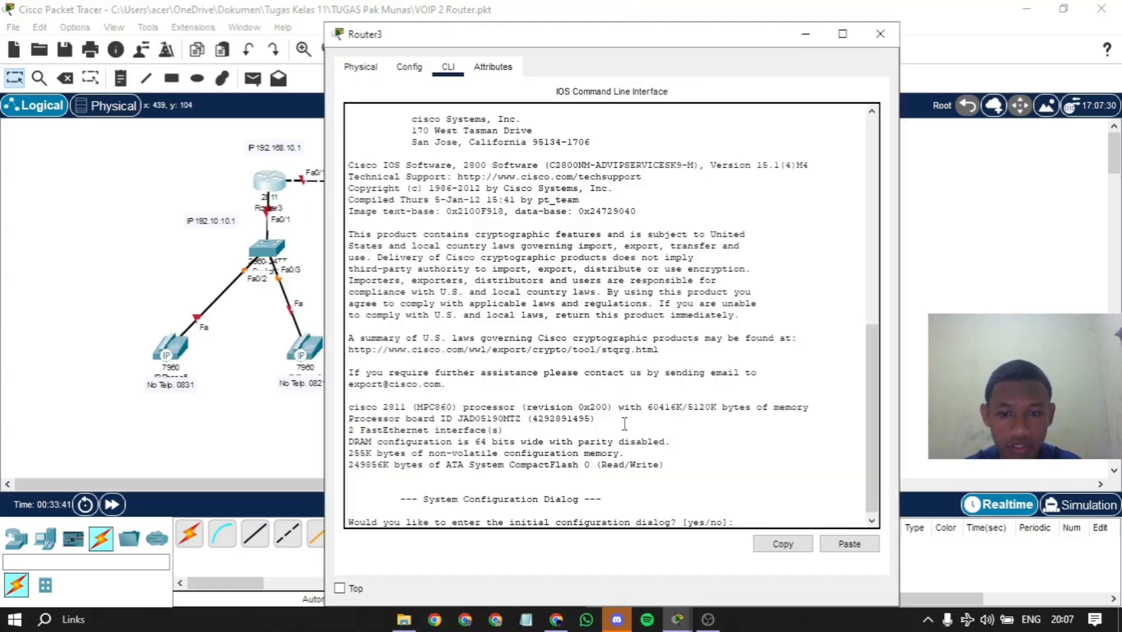
type("NO")
key("Return")
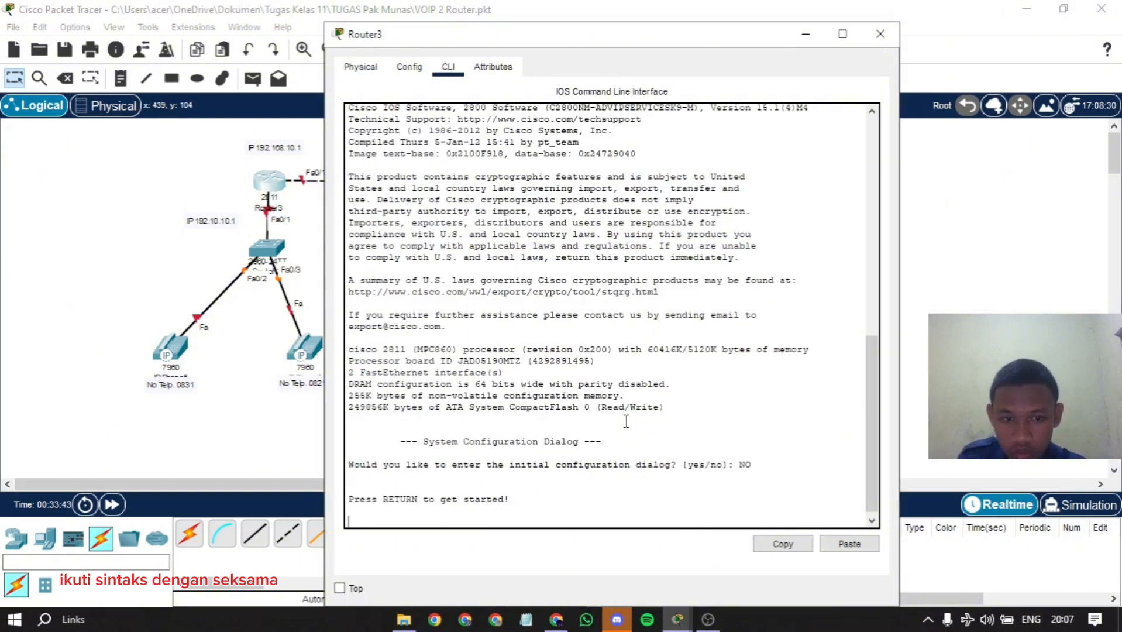
key("Return")
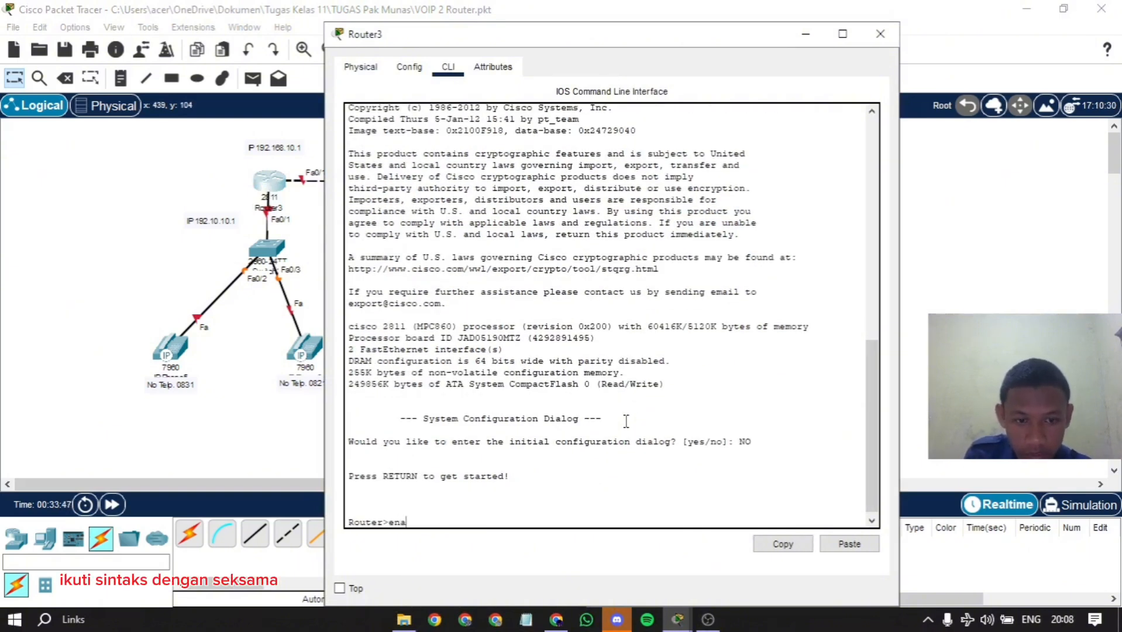
- Enter privileged mode and global configuration mode on Router3 with en and conf t
type("ena")
key("BackSpace")
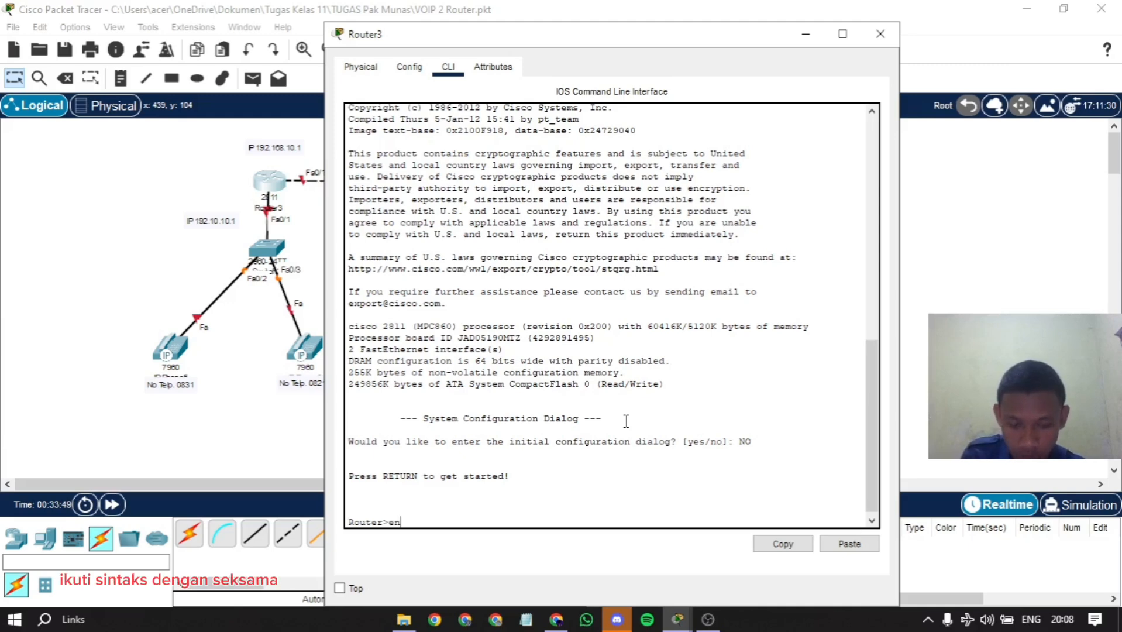
key("Return")
type("conf ")
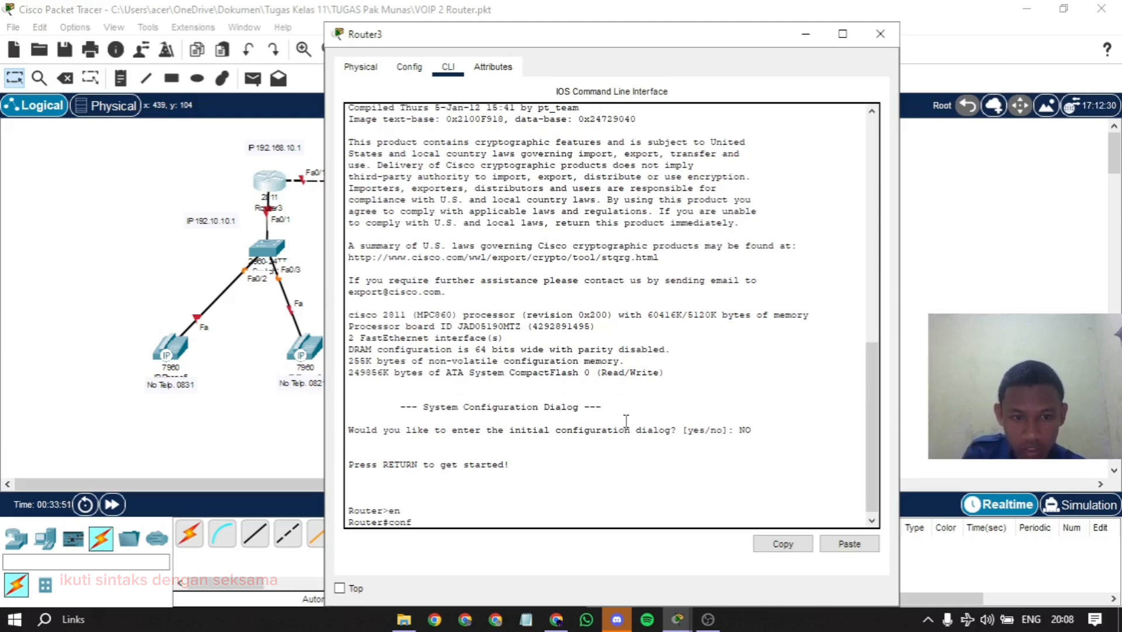
type("t")
key("Return")
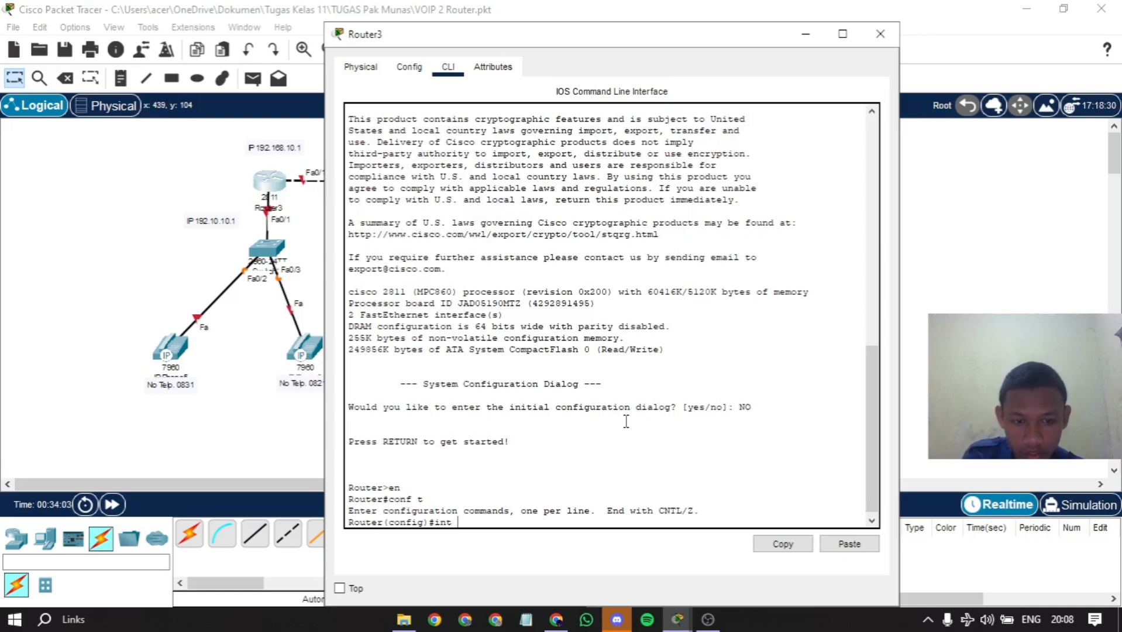
- Enter interface fa0/0 on Router3 and enable it with no sh
type("fa0/")
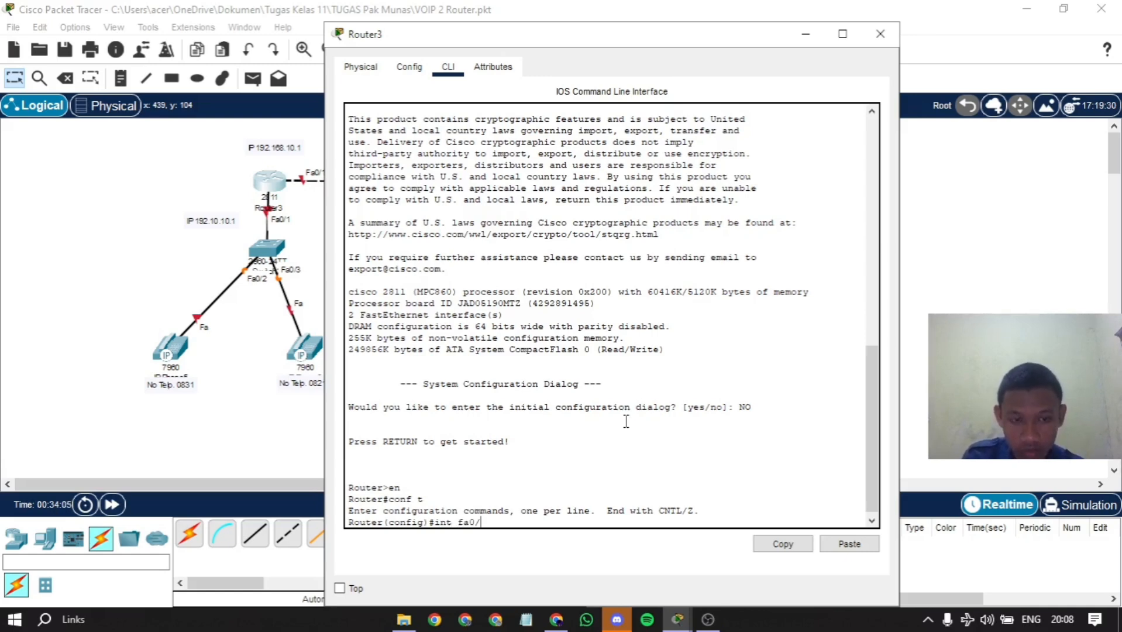
type("1")
key("Return")
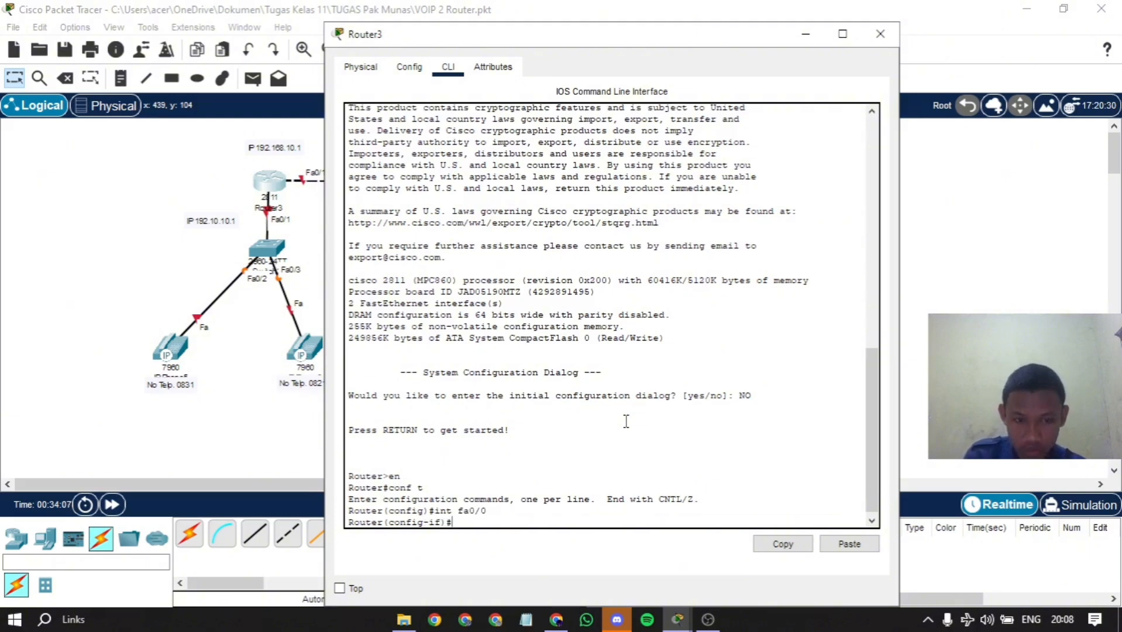
type("no shj")
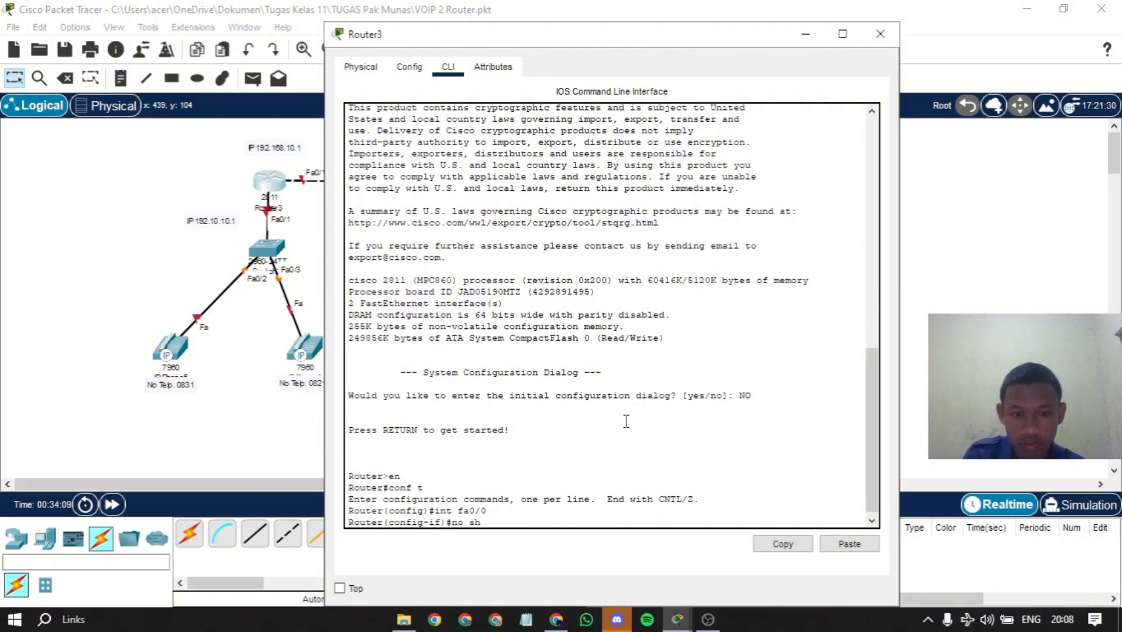
key("Return")
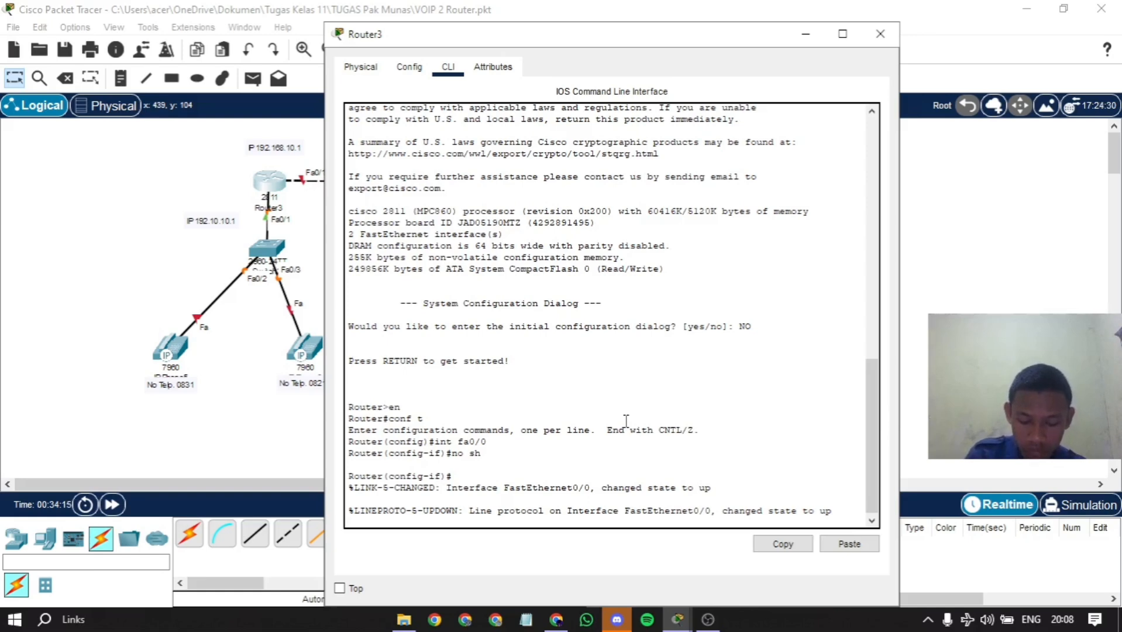
type("int fa0/0.")
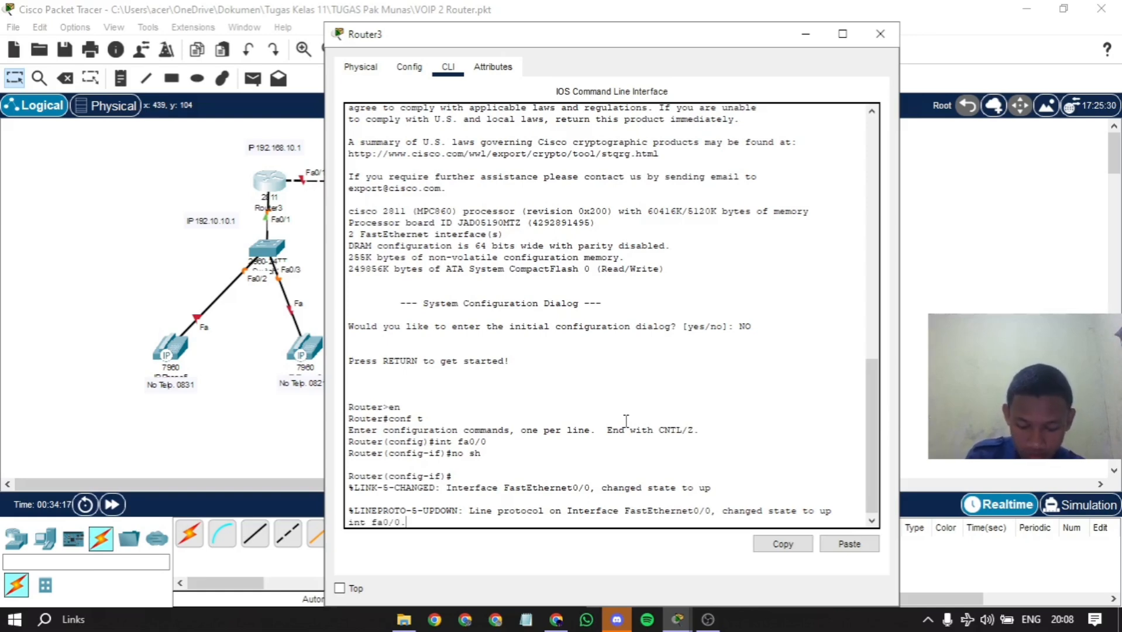
key("BackSpace")
key("BackSpace")
key("BackSpace")
key("BackSpace")
key("BackSpace")
key("BackSpace")
key("BackSpace")
key("BackSpace")
key("BackSpace")
key("Return")
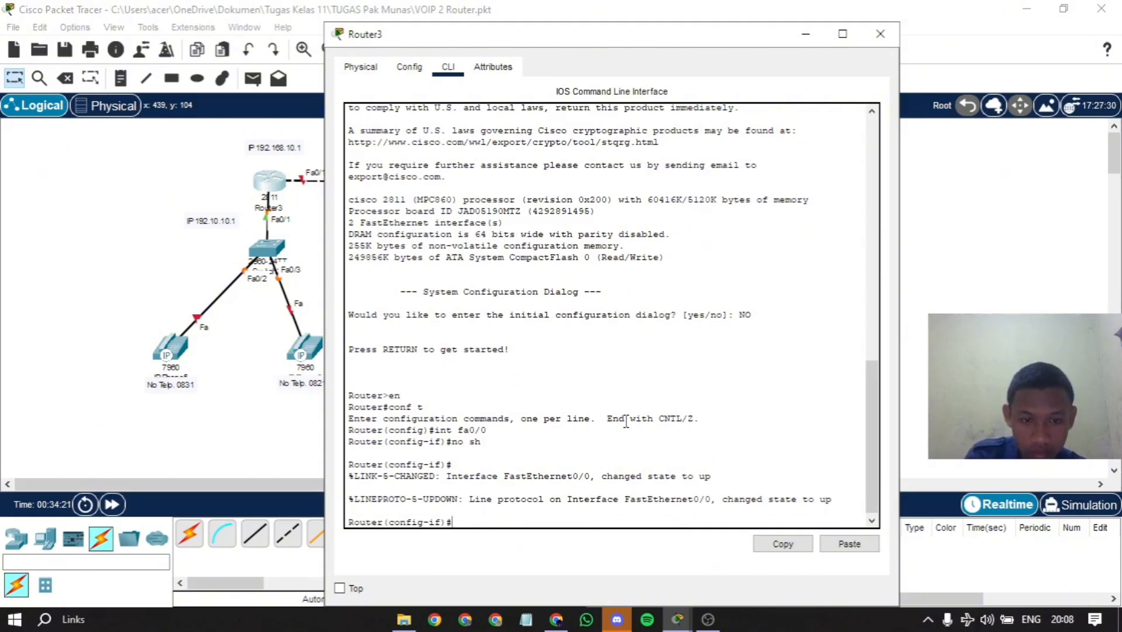
- Create and enter subinterface fa0/0.10 on Router3
type("int fa0/0.1")
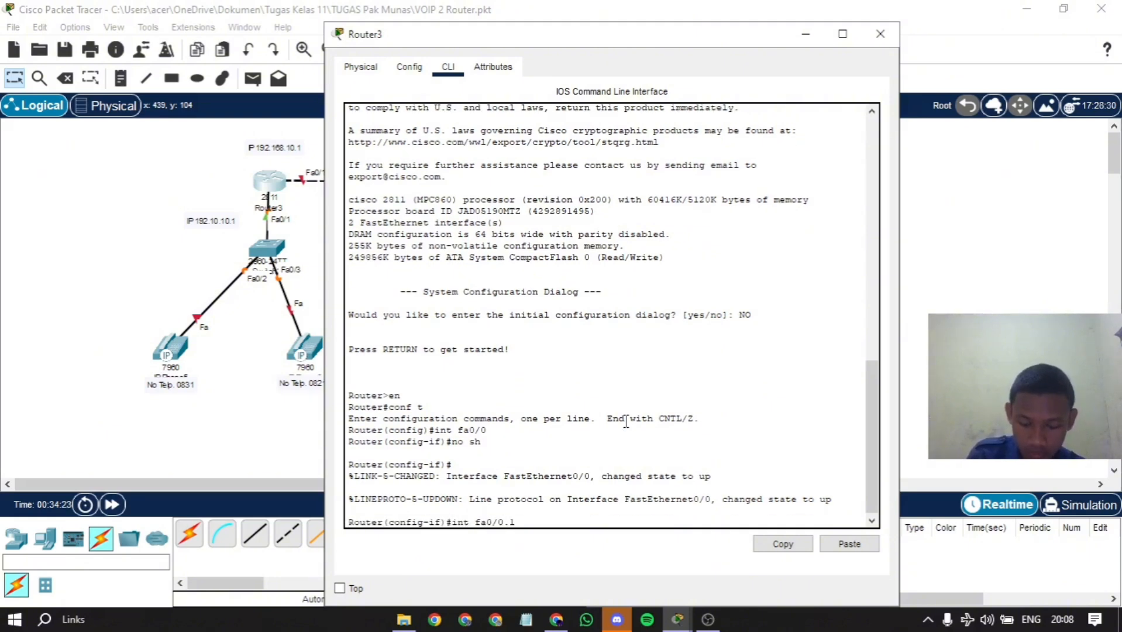
type("0")
key("Return")
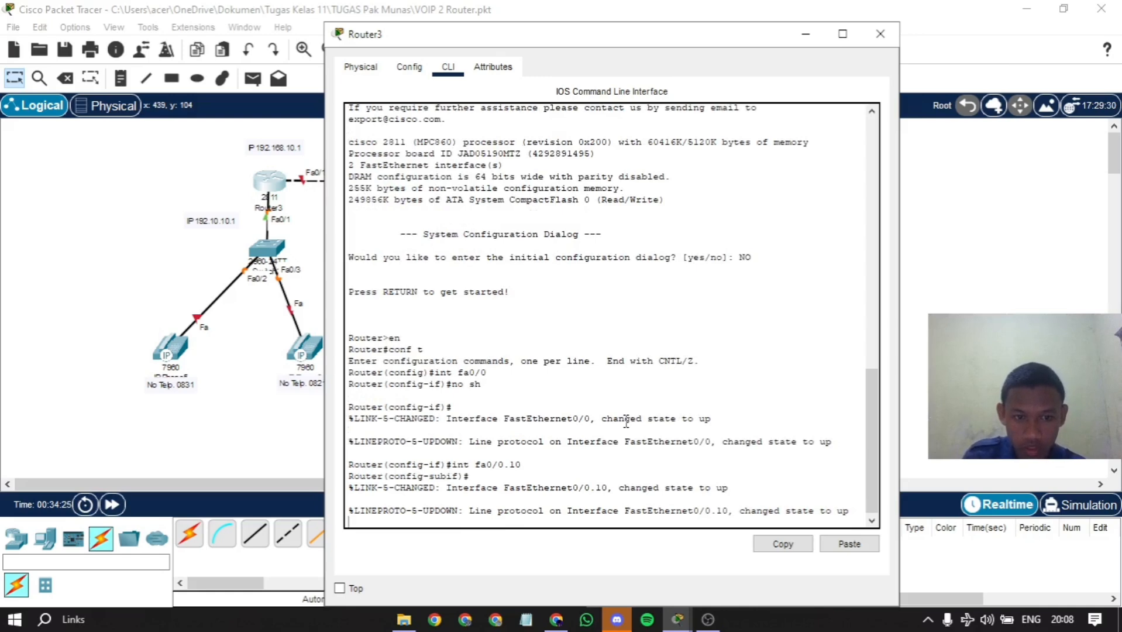
- Set the encapsulation of subinterface fa0/0.10 to dot1q with VLAN 10
type("er(config-subif)#e")
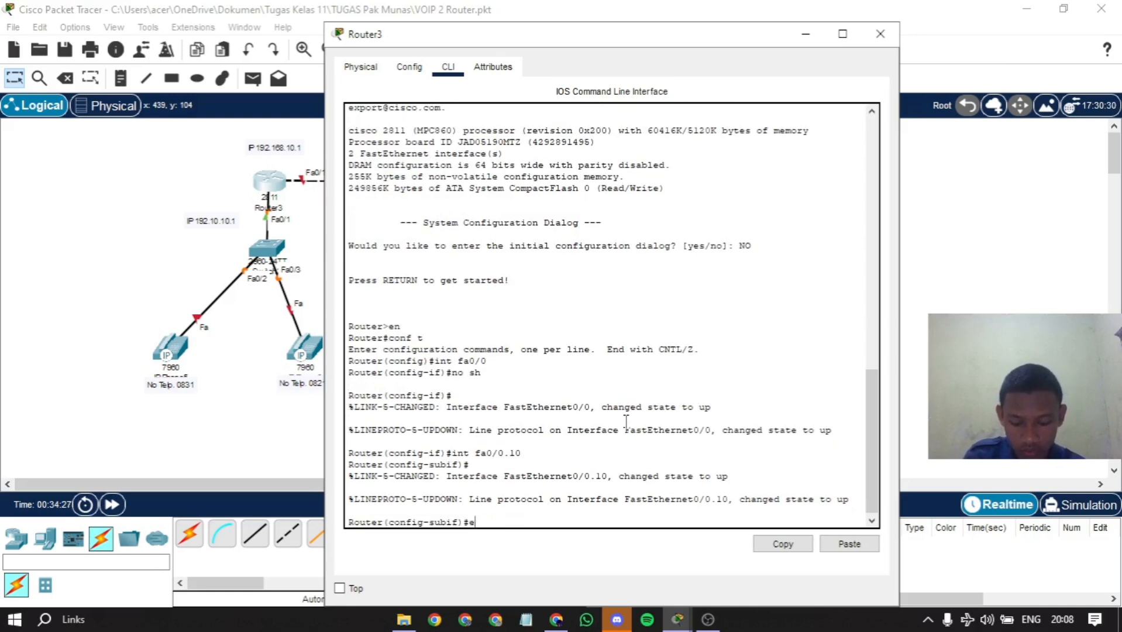
type("ncapsula")
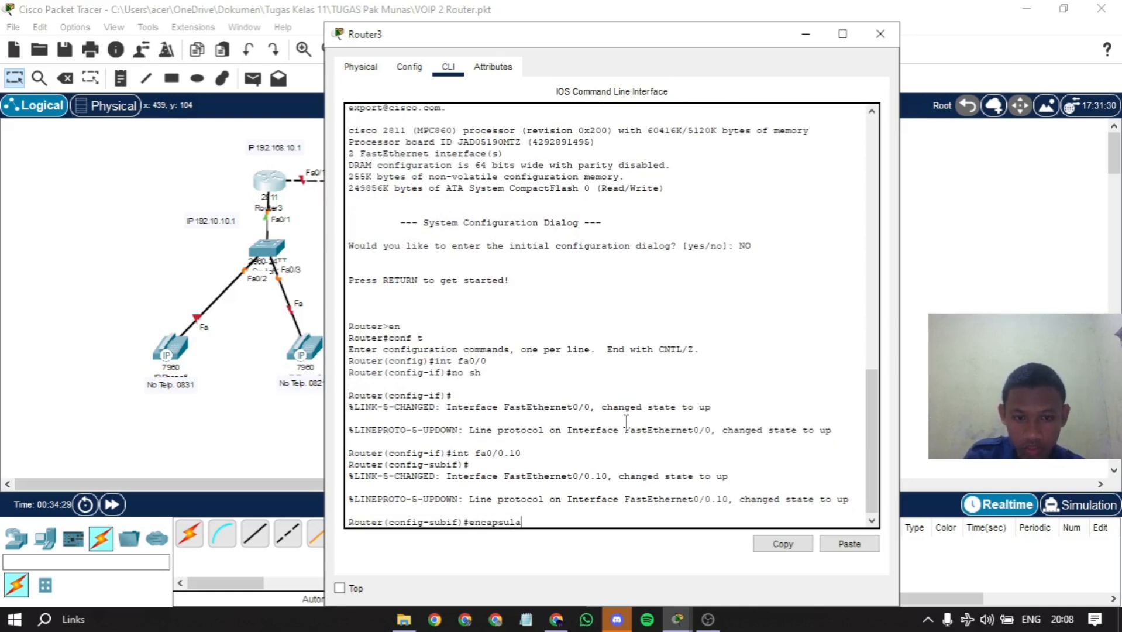
type("tion so")
key("BackSpace")
type("d")
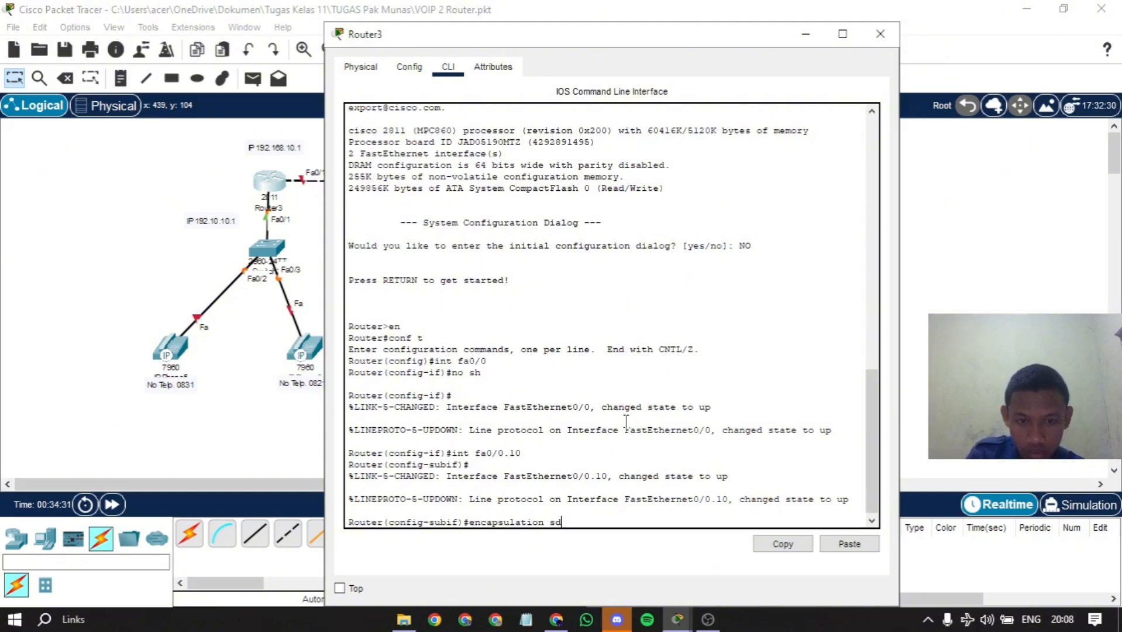
type("dot")
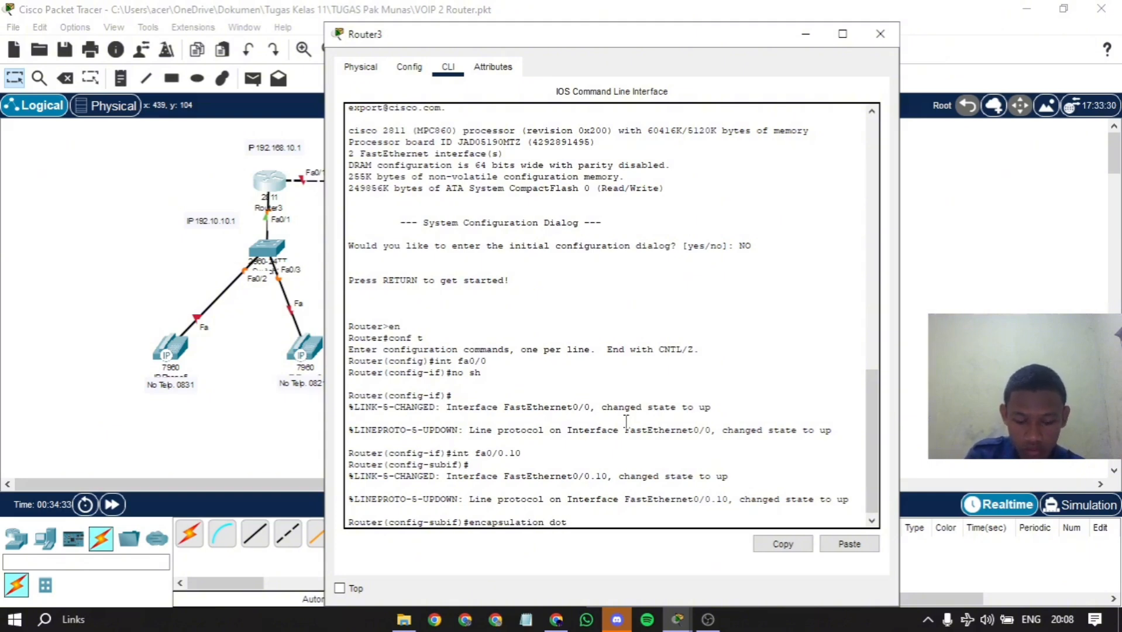
type("-1")
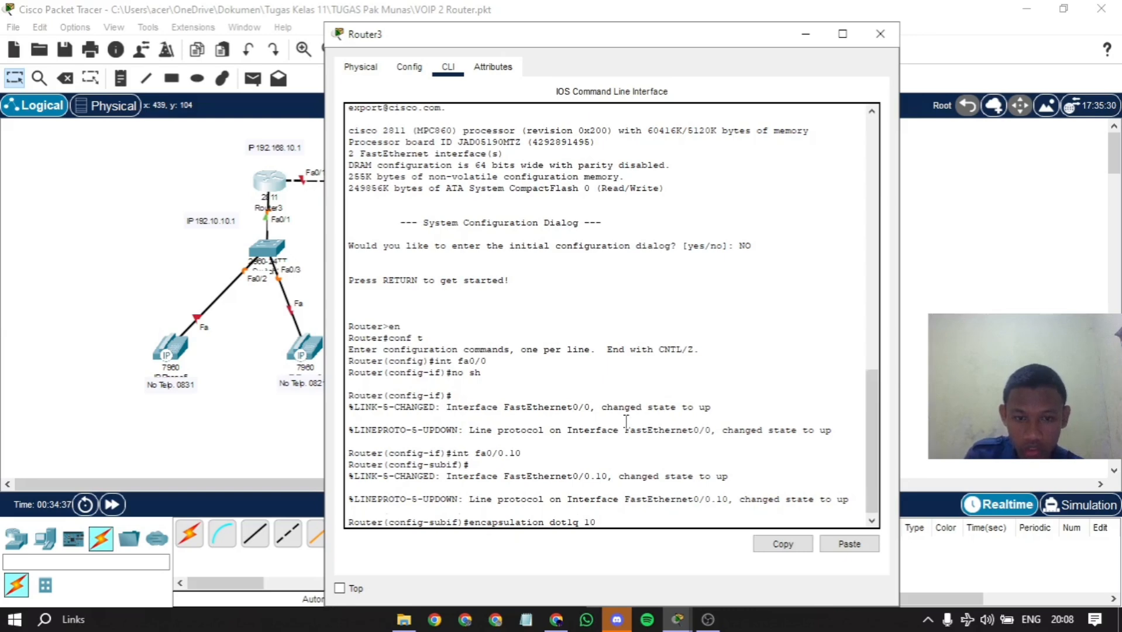
key("Return")
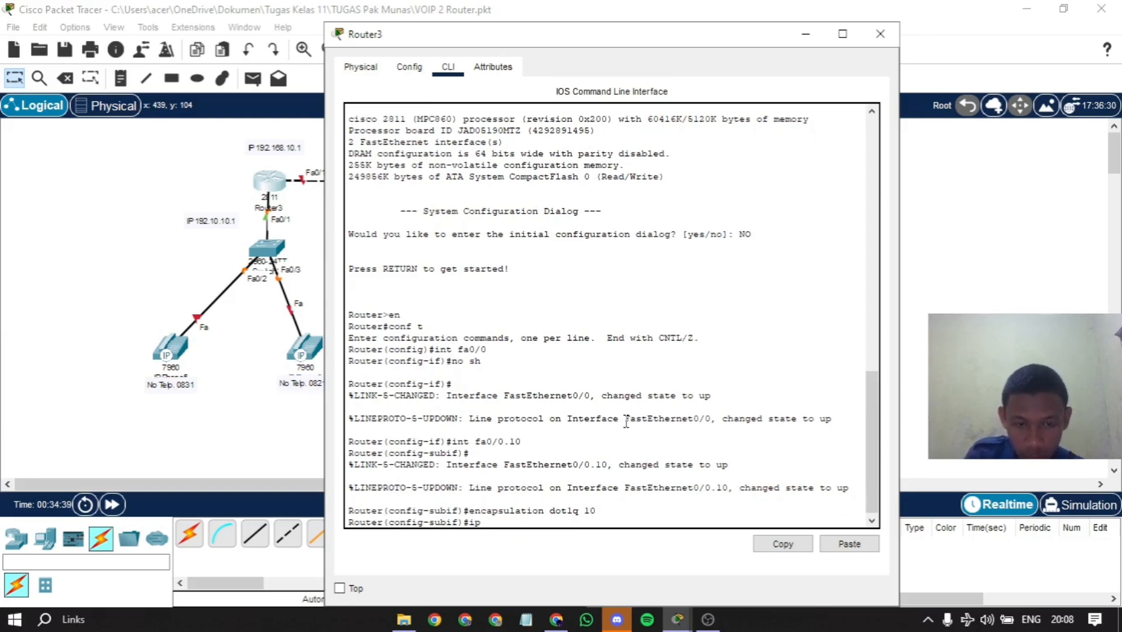
- Assign IP address 192.10.10.1 with mask 255.255.255.0 to subinterface fa0/0.10
type("ip address")
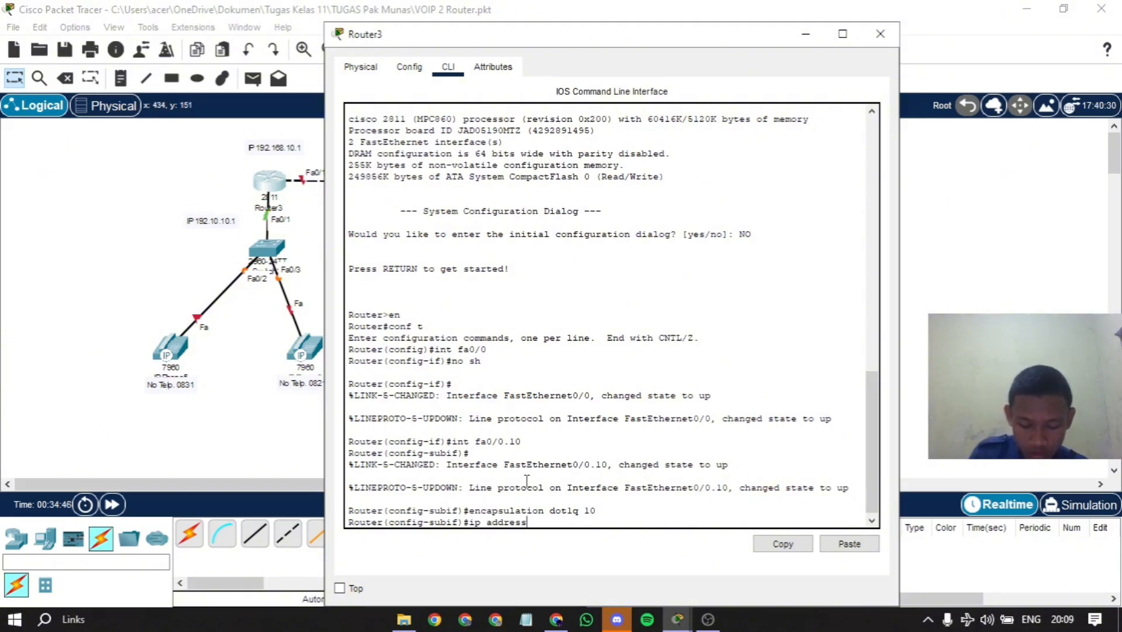
type("192.10.01")
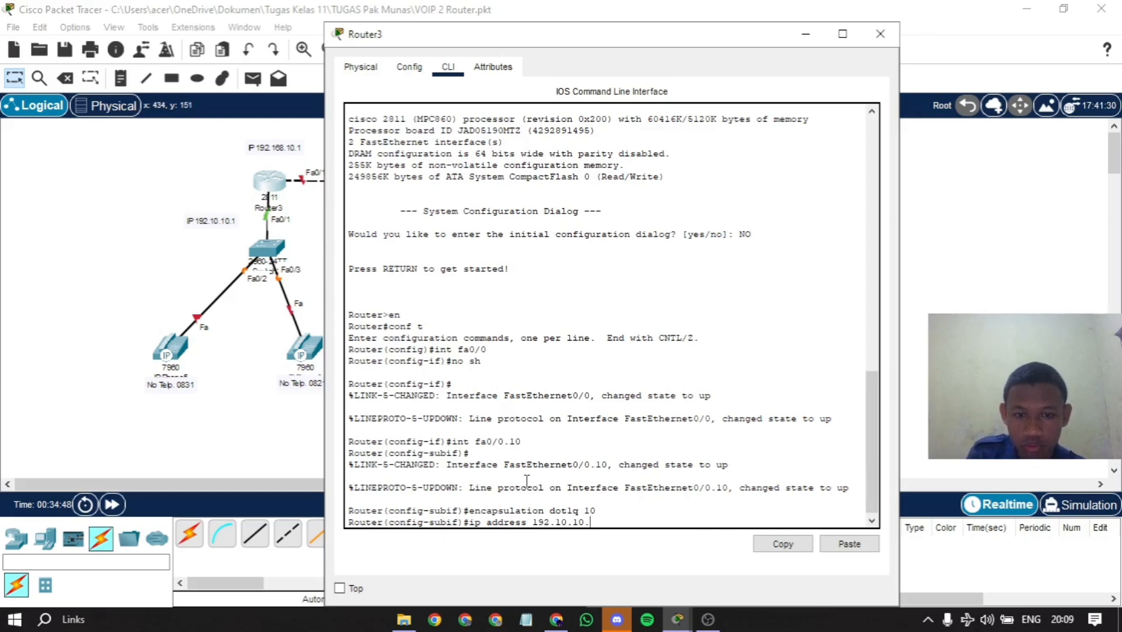
type("1")
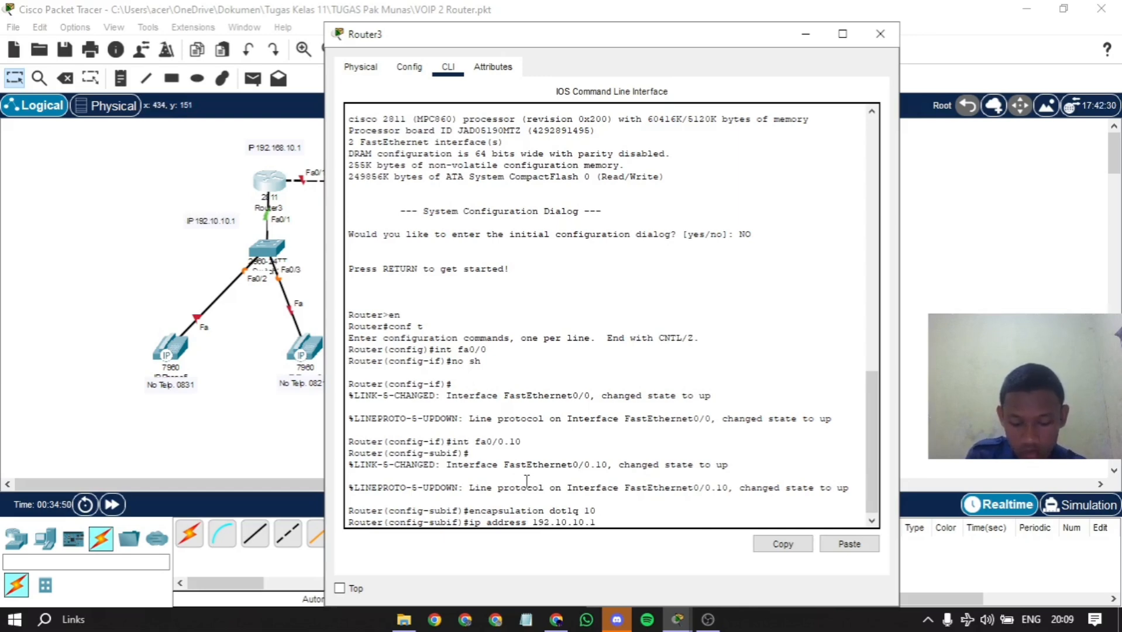
type(" 255.25")
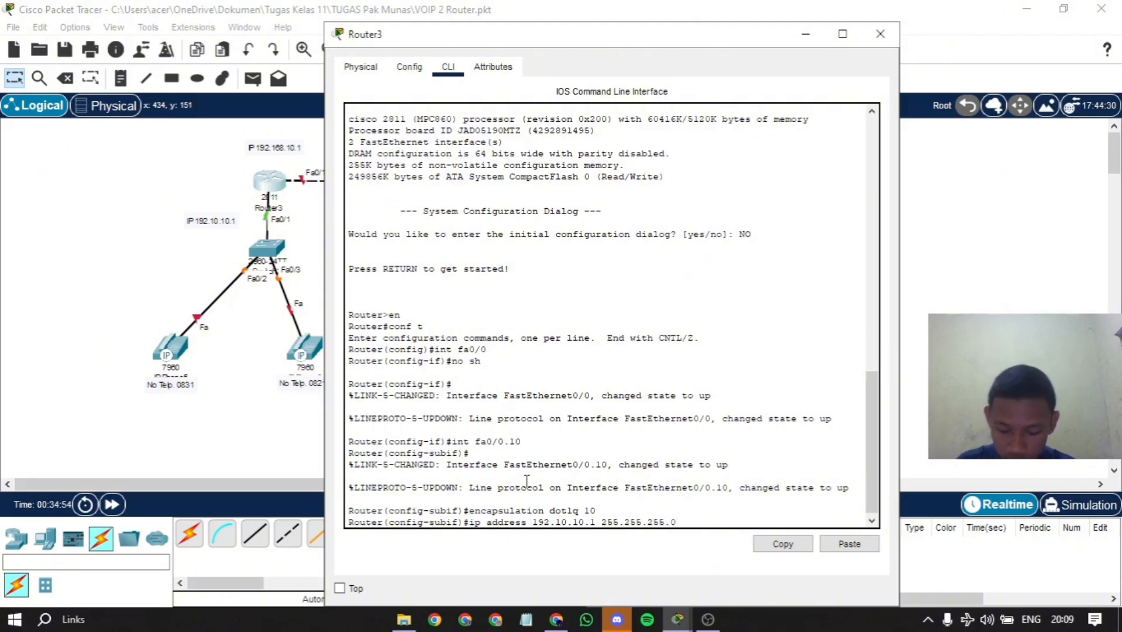
type("5.255.0")
key("Return")
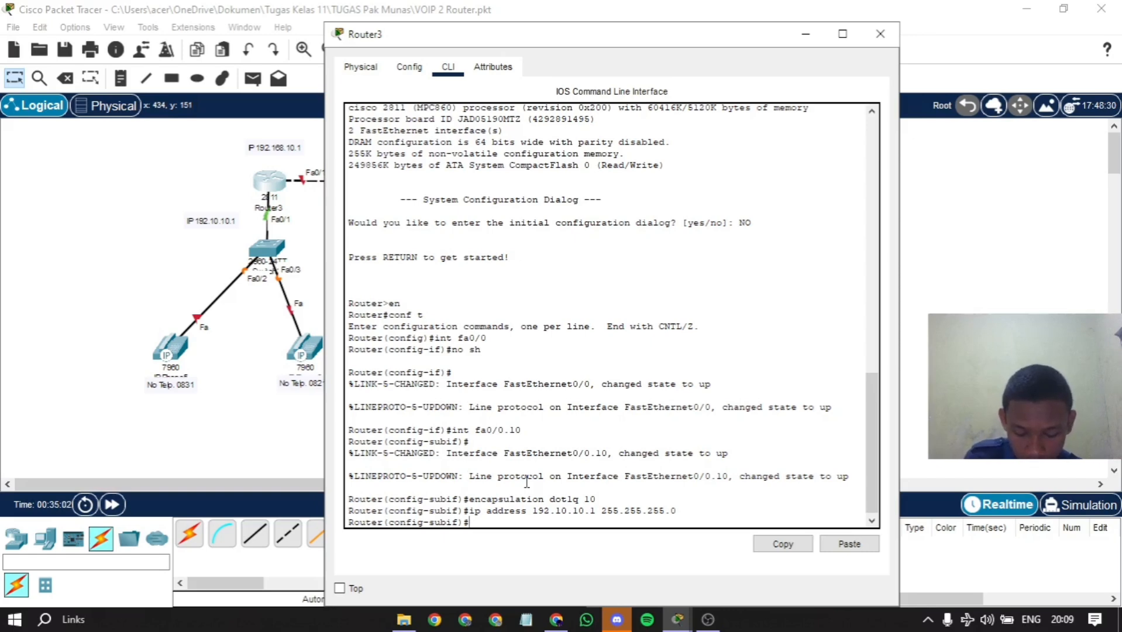
- Try to create a DHCP pool with the command ip dchp pool iptelepon
type("dchp pool ip")
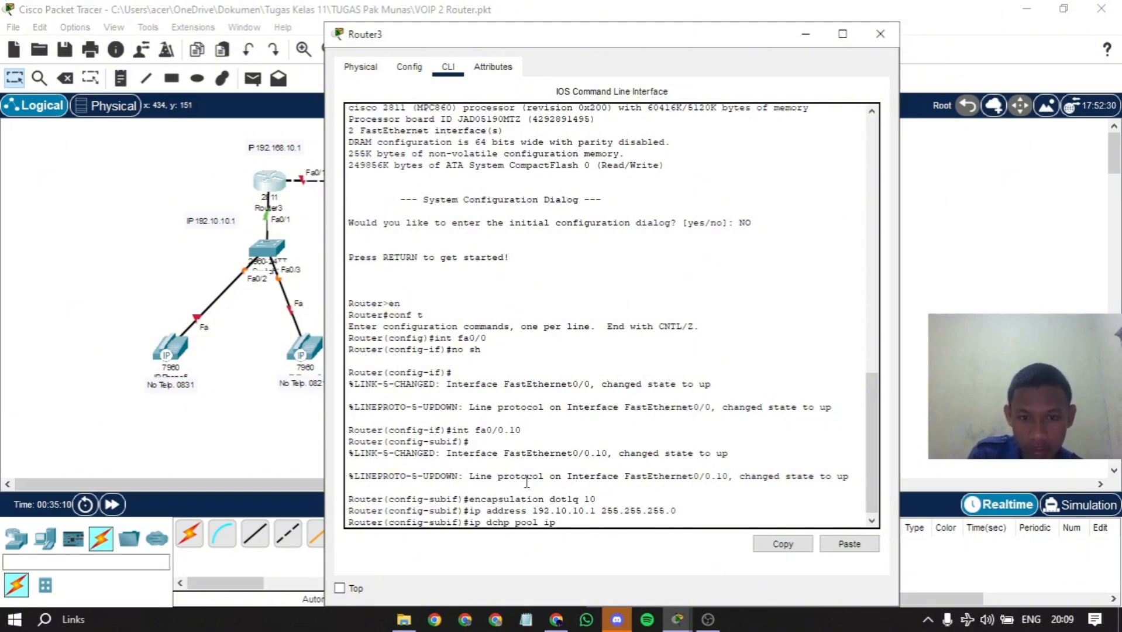
type("telepon")
key("Return")
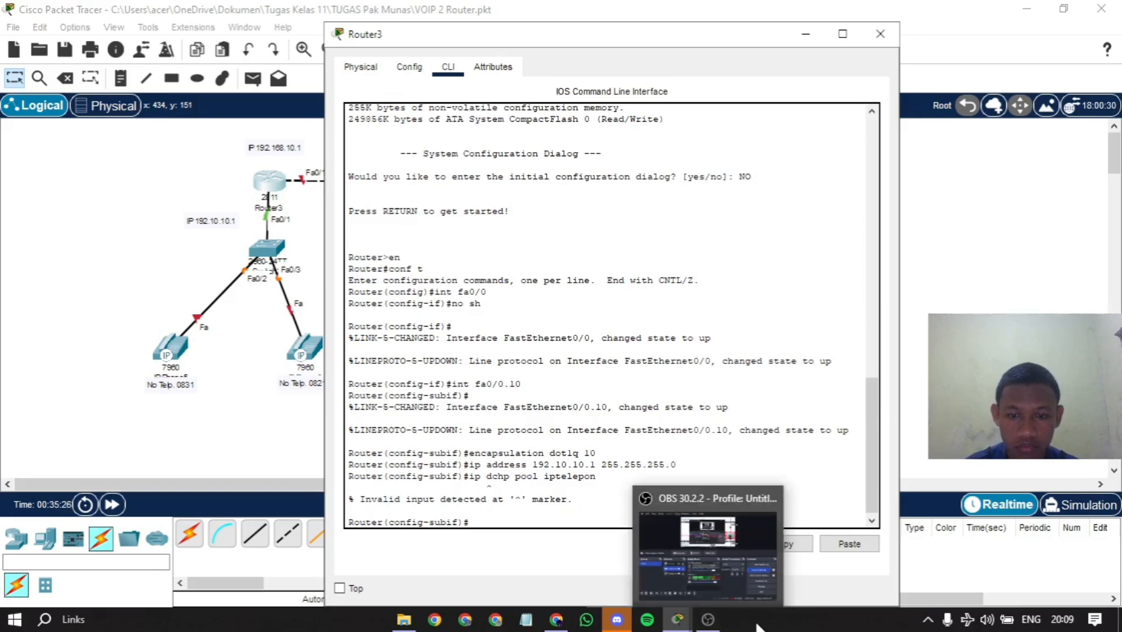
left_click(707, 618)
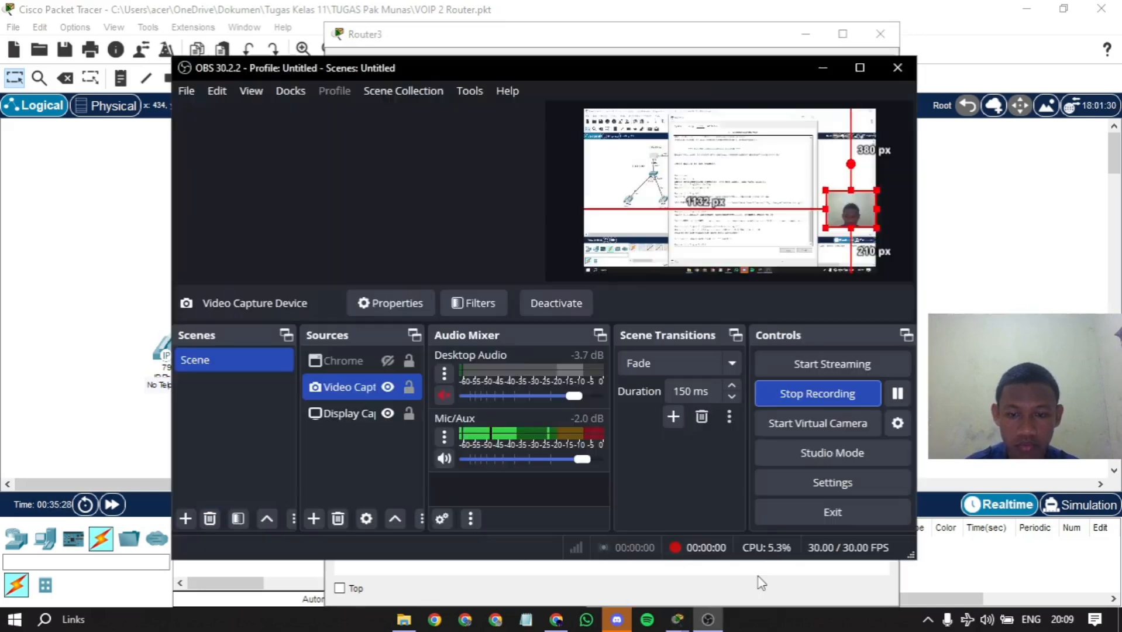
left_click(904, 392)
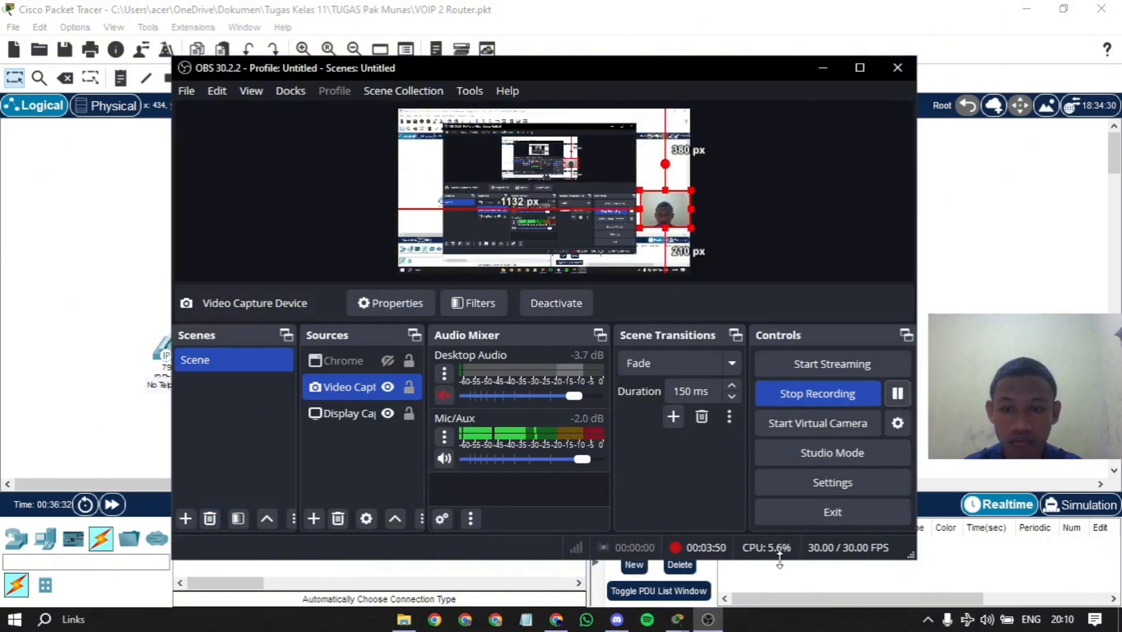
left_click(707, 618)
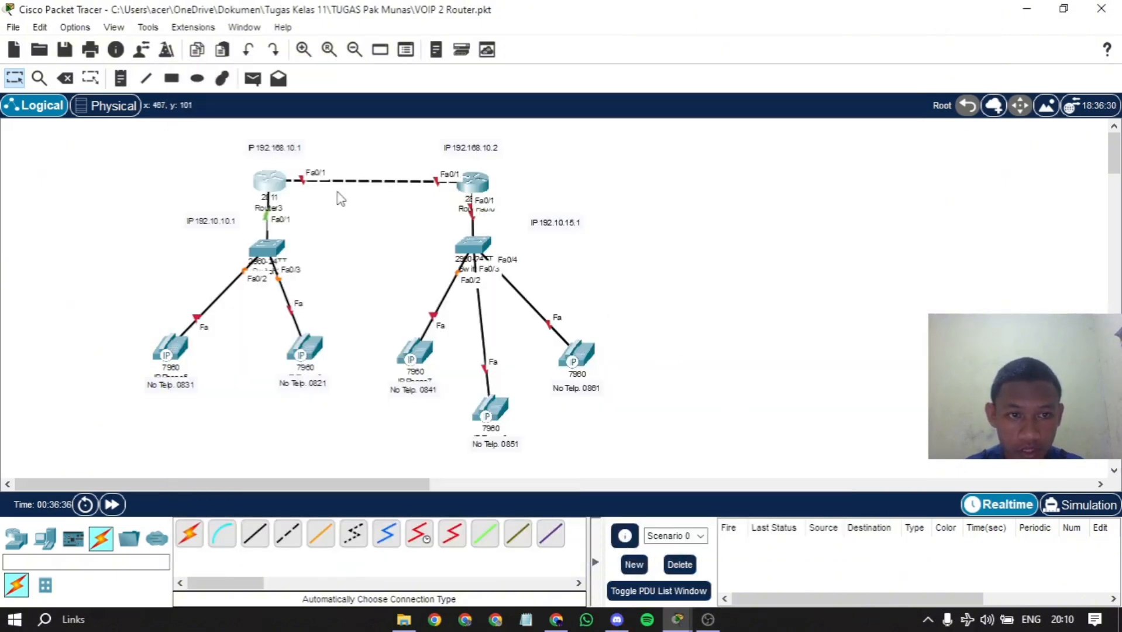
- Reopen Router3's command line and compare the ip dchp and ip dhcp versions of the pool iptelepon command
left_click(272, 187)
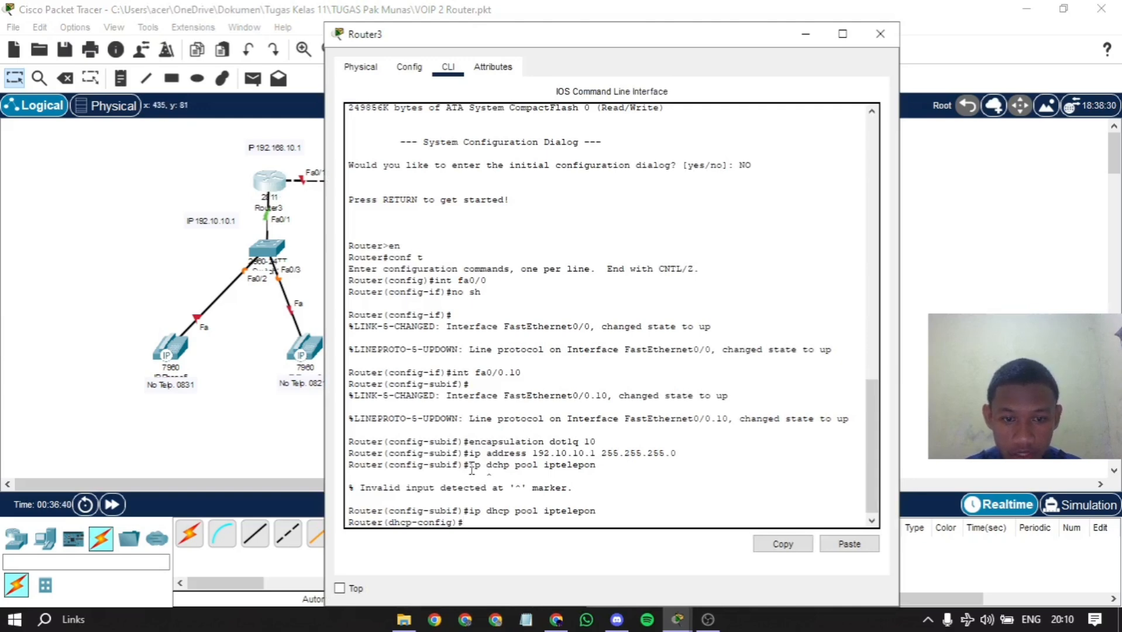
left_click_drag(468, 465, 596, 463)
left_click(596, 463)
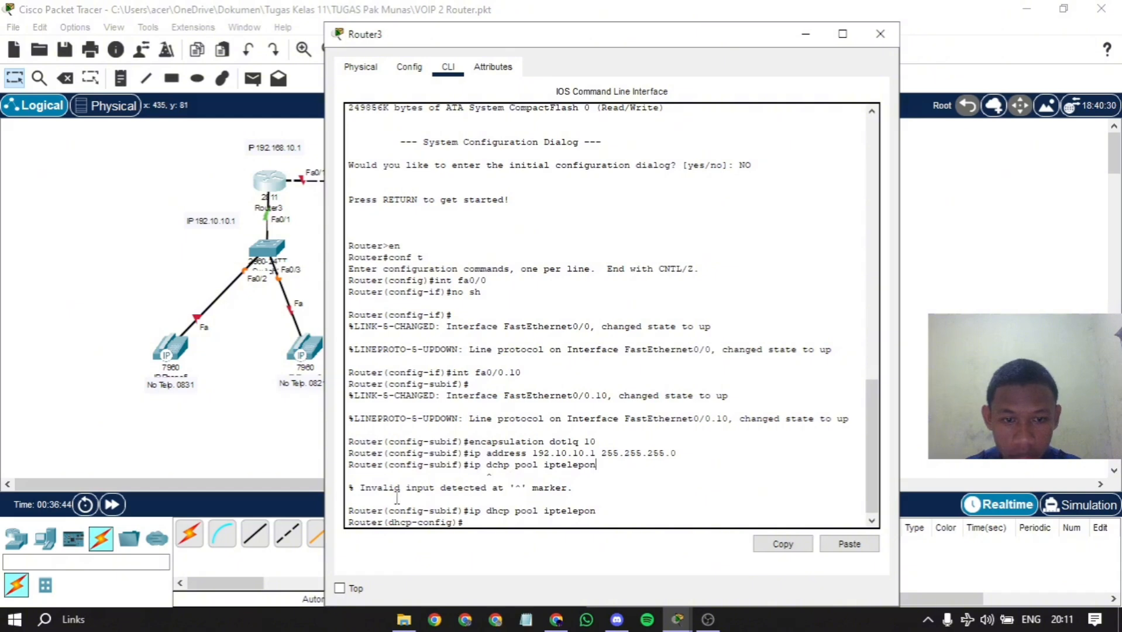
left_click_drag(469, 510, 588, 509)
left_click(593, 508)
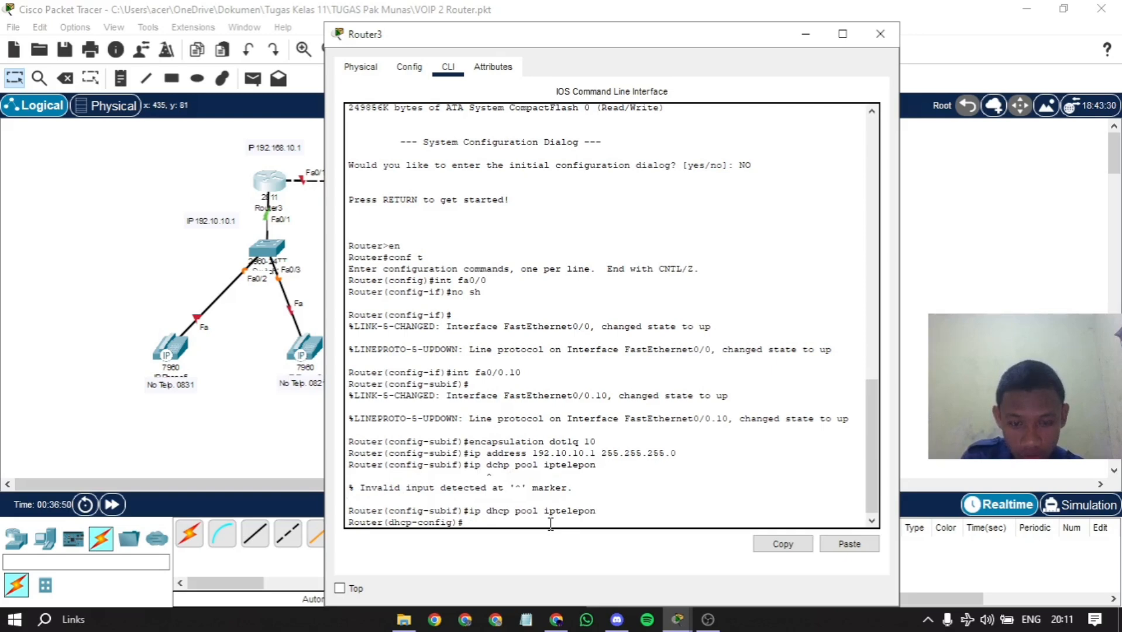
- Set the network of DHCP pool iptelepon to 192.10.10.0 with mask 255.255.255.0
type("net")
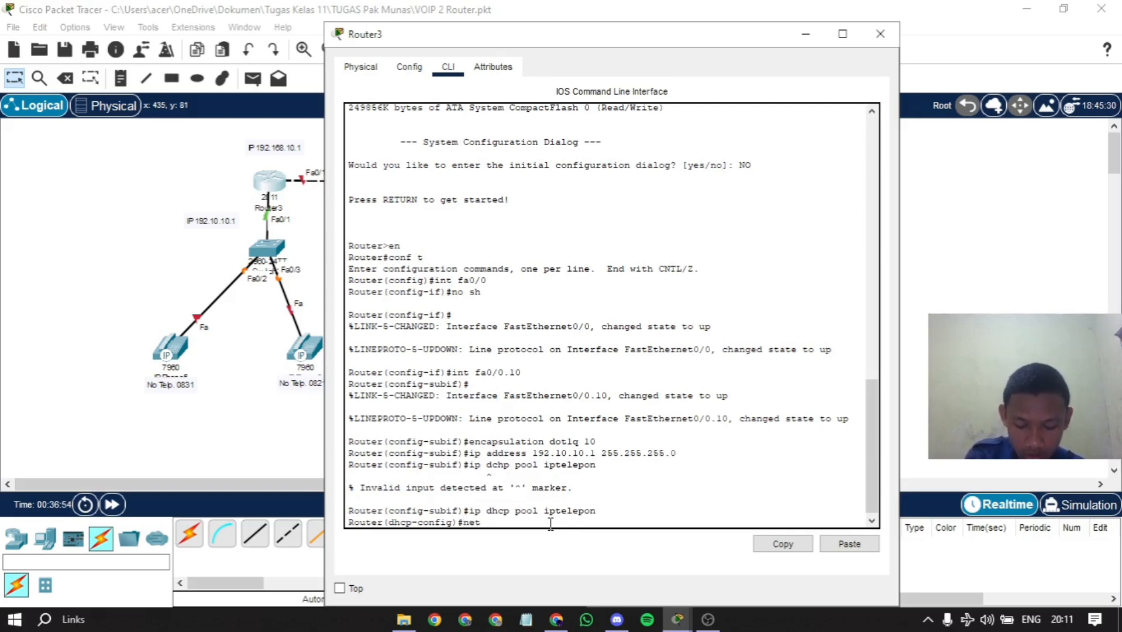
type(" 192.10.")
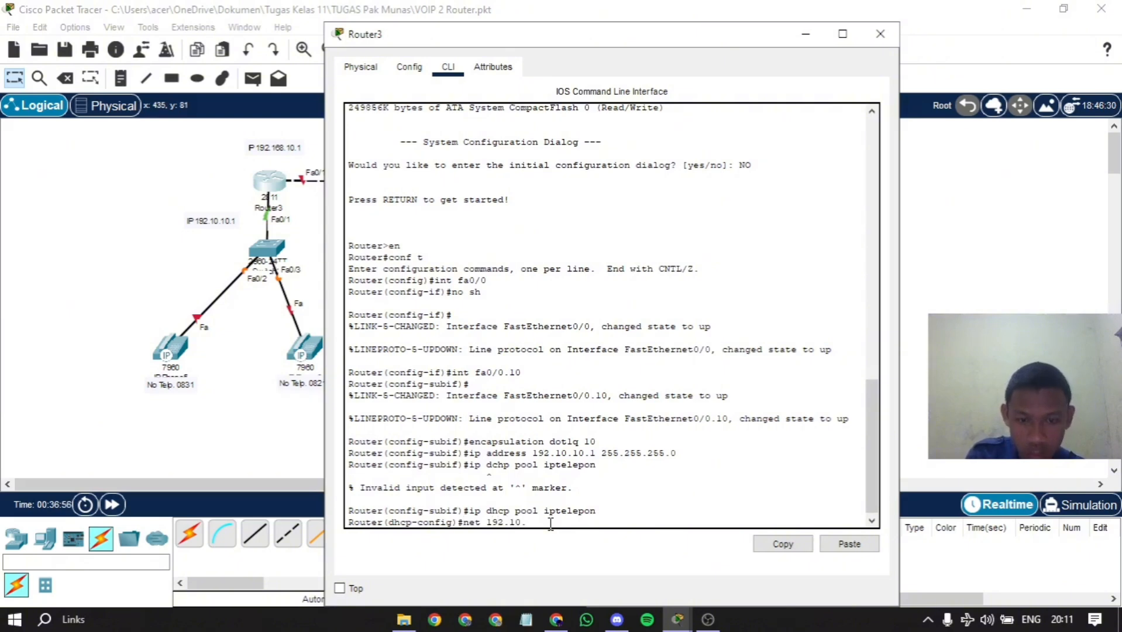
type("10.0")
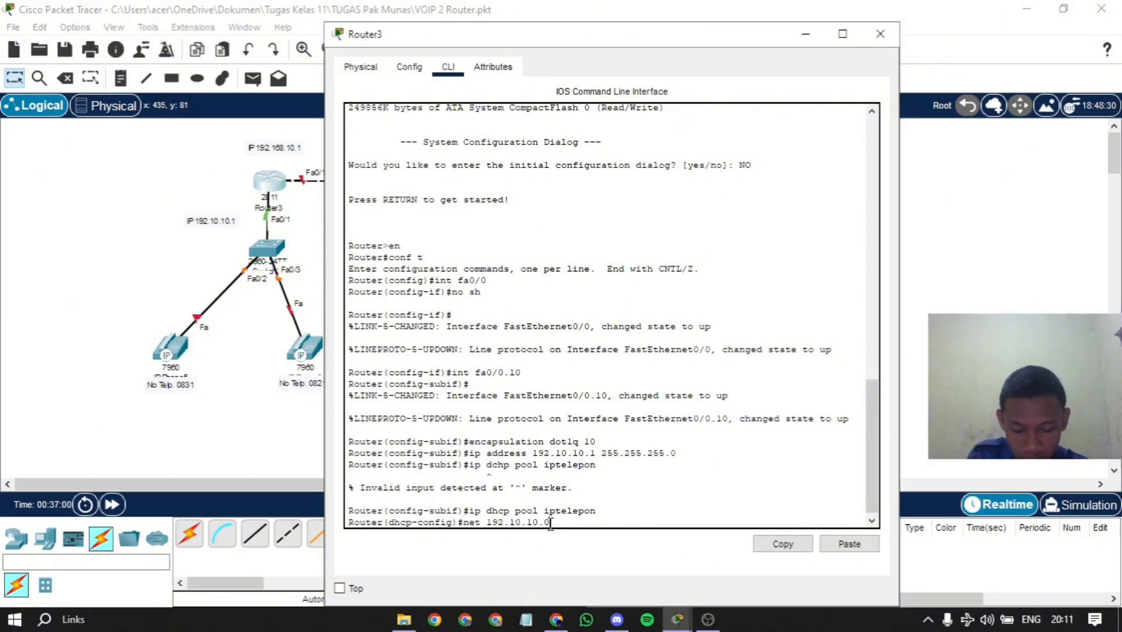
type(" 255.255.255.0")
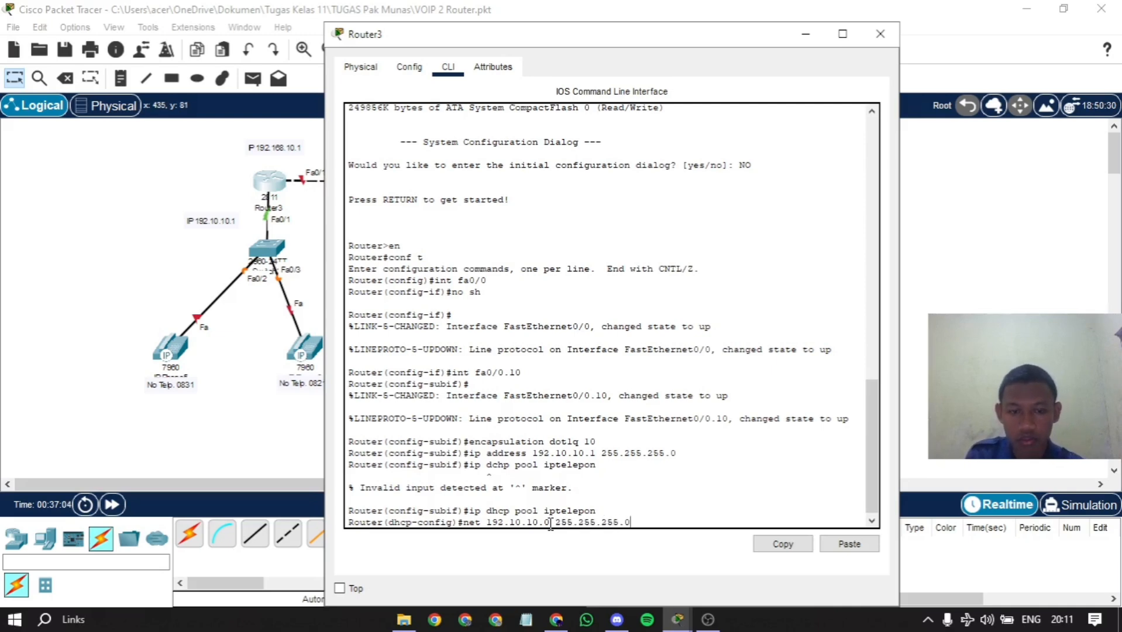
key("Return")
- Try to set the pool's gateway with default-router 192.10.10.1 port 2000
type("dhcp-config)#d")
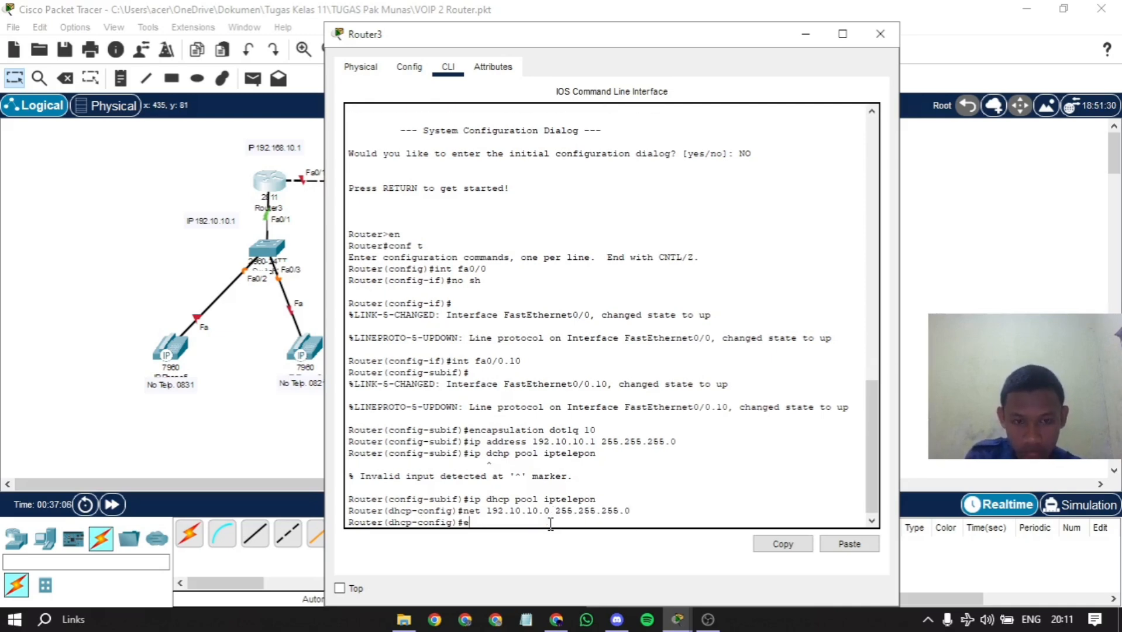
type("efault")
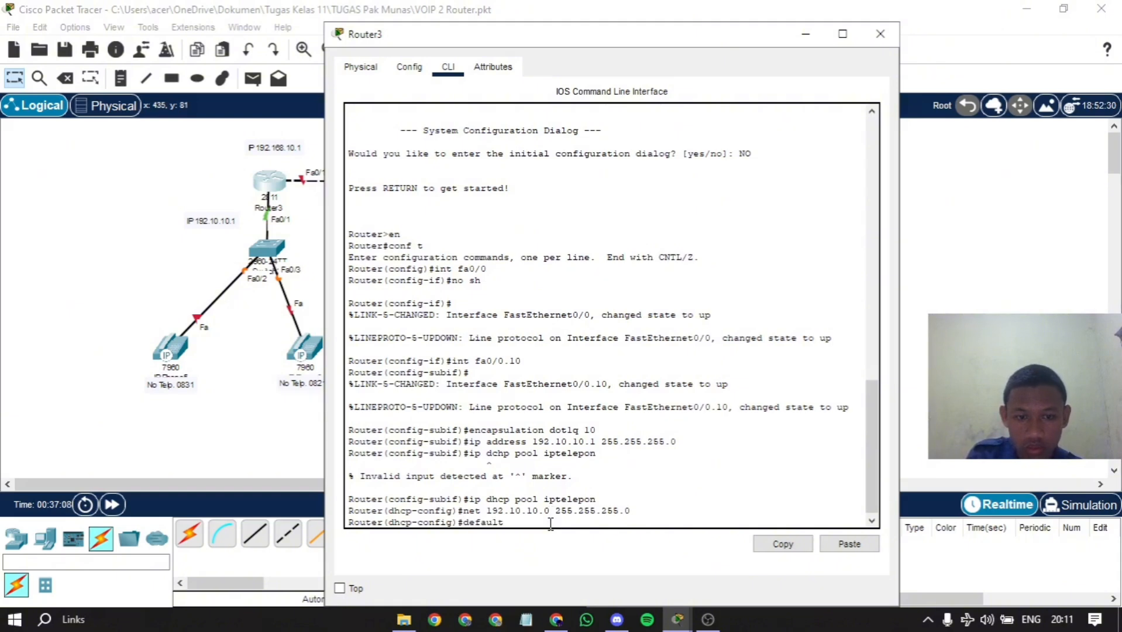
type("-router")
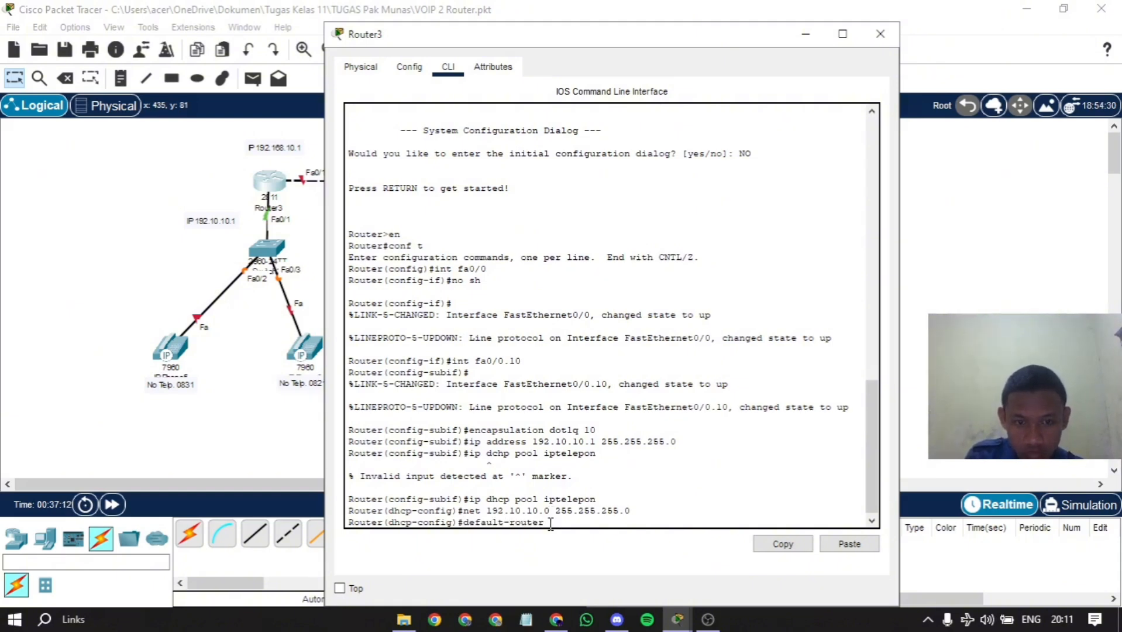
type(" 192.")
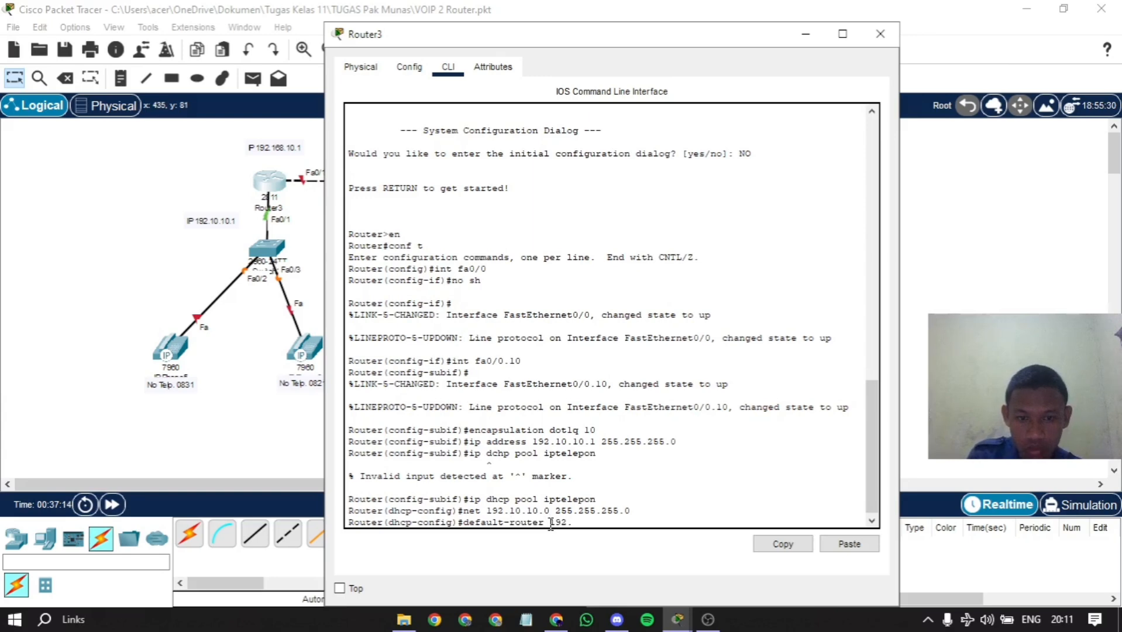
type("10.10.")
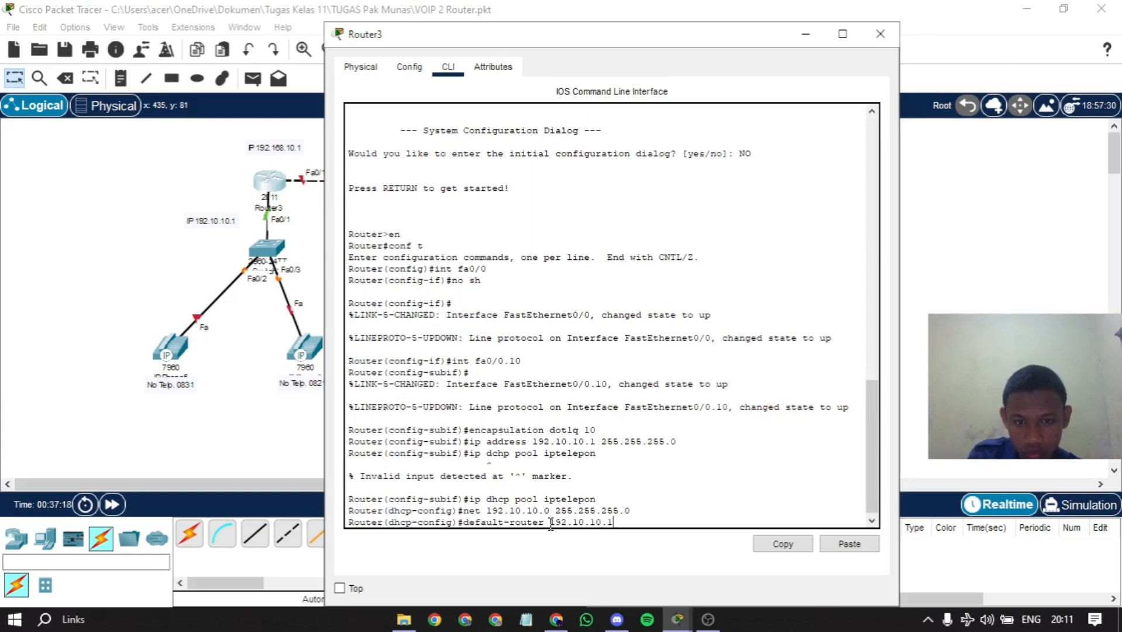
type("1 port 2000")
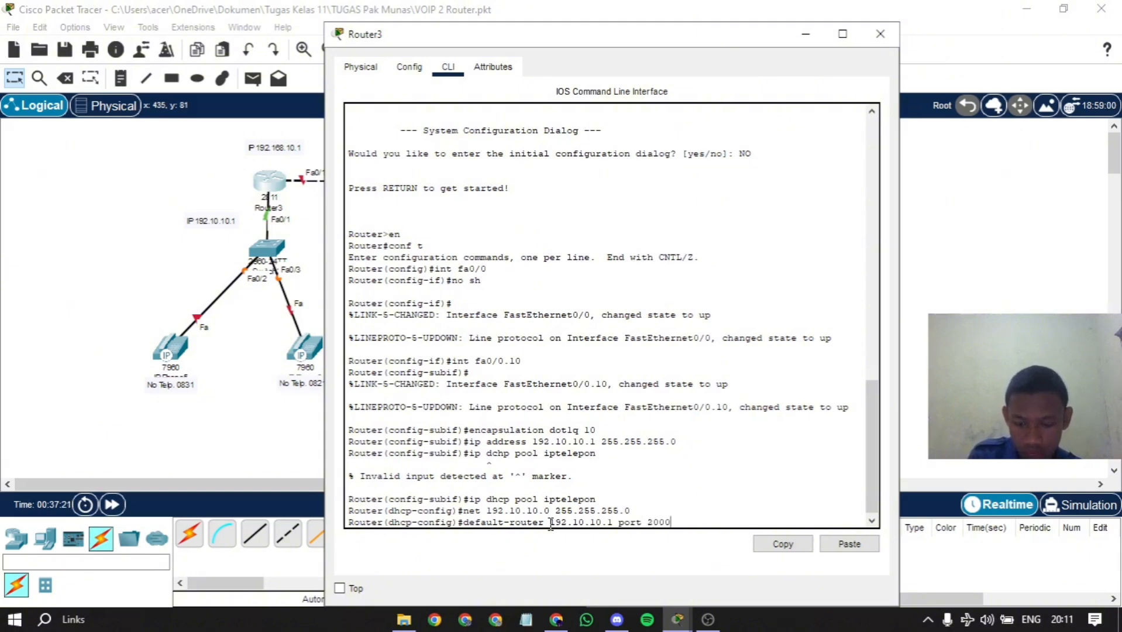
key("Return")
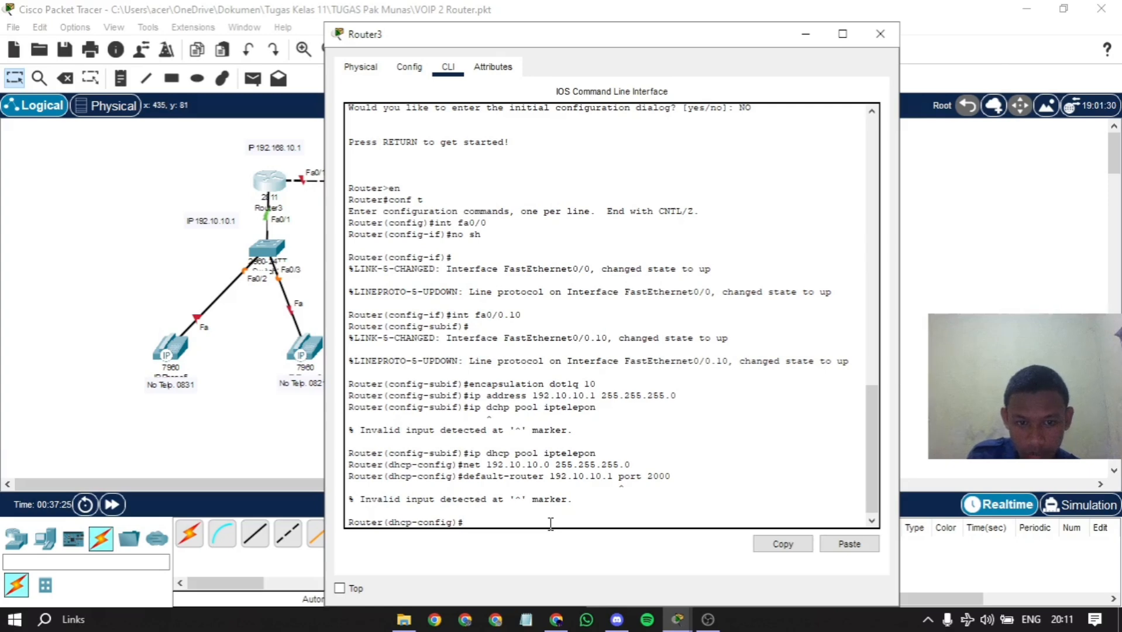
- Set the DHCP pool's gateway with default-router 192.10.10.1, leaving out the port
key("Up")
key("BackSpace")
key("BackSpace")
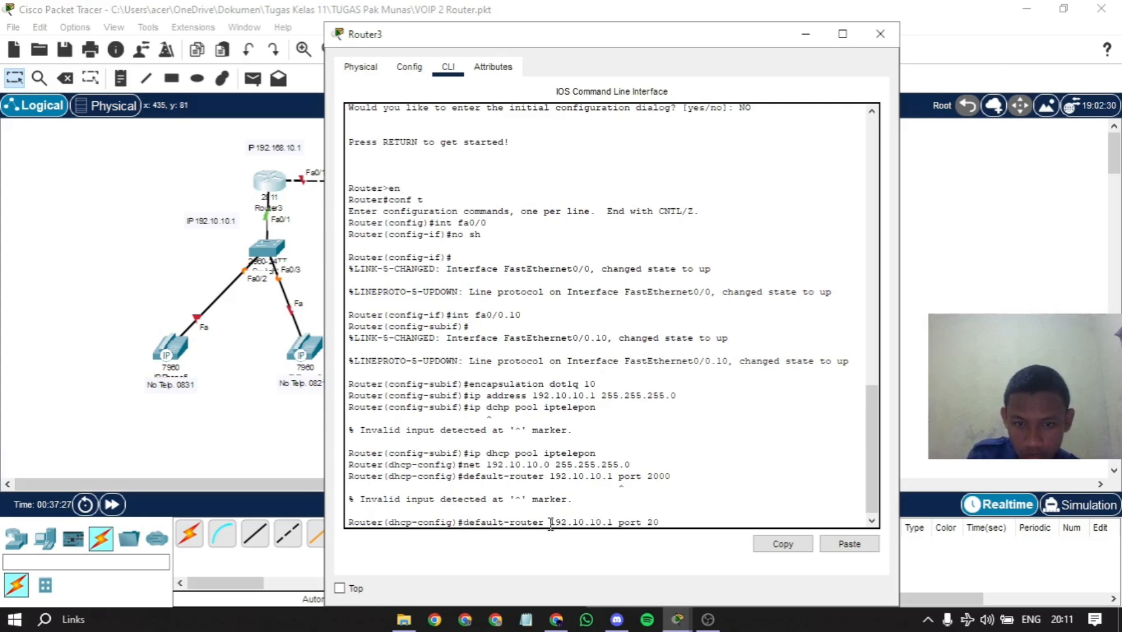
key("BackSpace")
key("BackSpace")
key("BackSpace")
key("BackSpace")
key("BackSpace")
key("BackSpace")
key("BackSpace")
key("BackSpace")
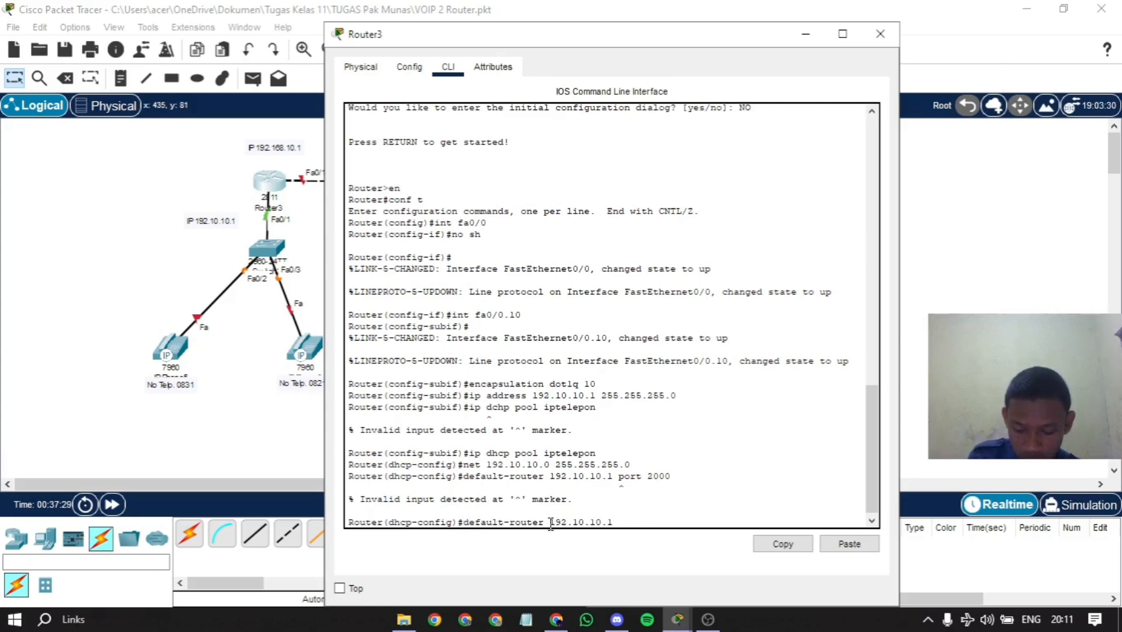
key("Return")
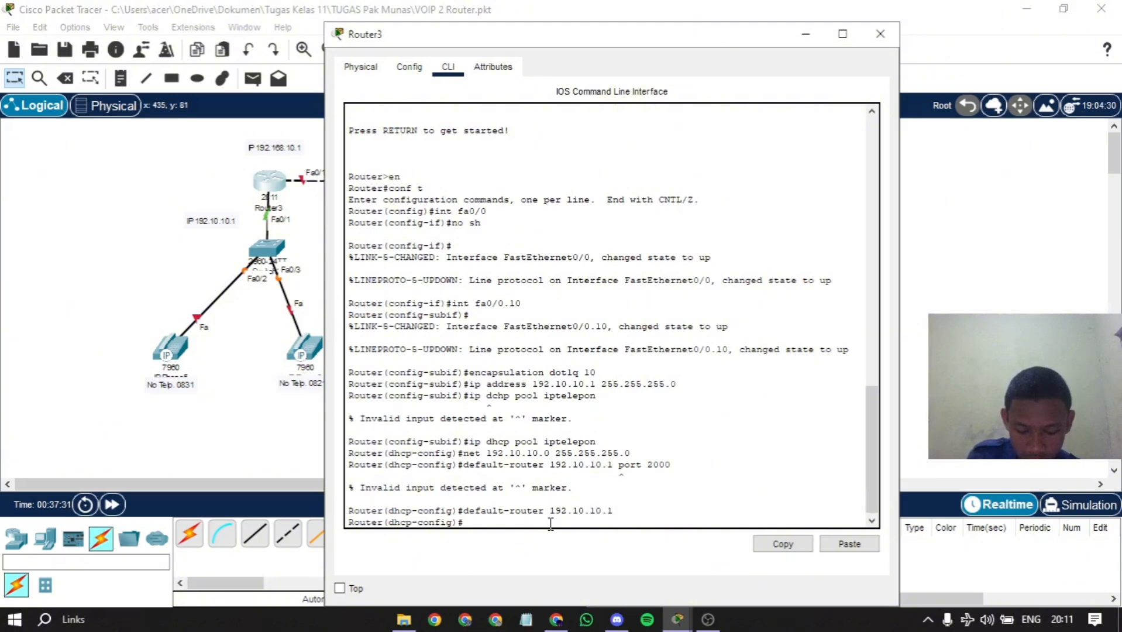
- Set DHCP option 150 of the pool to the IP address 192.10.10.1
type("option 150")
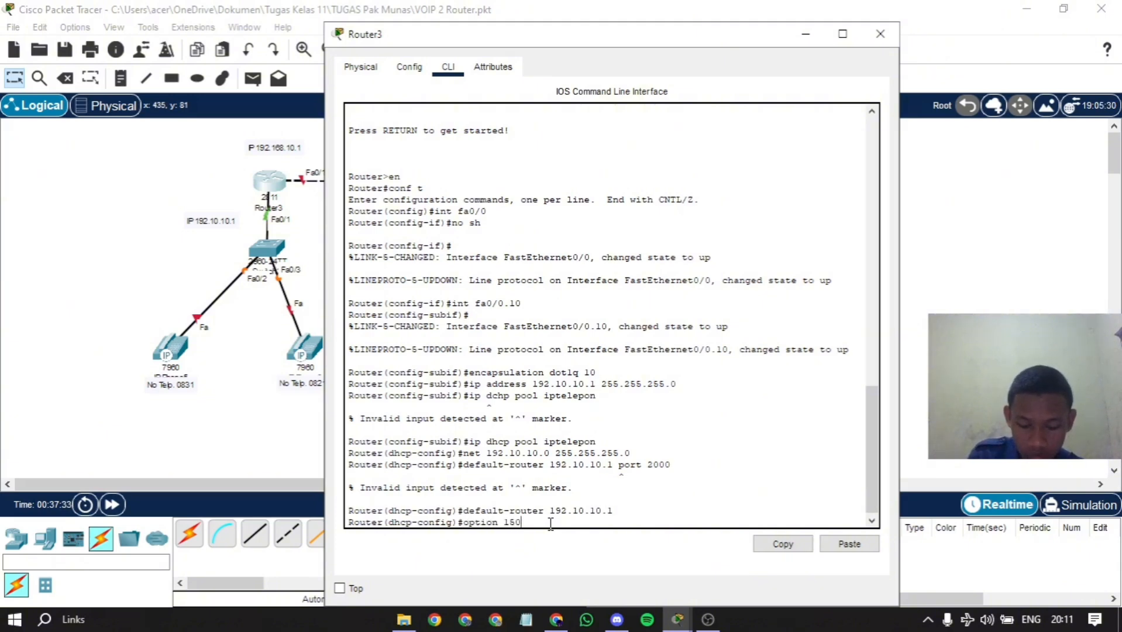
type(" ip 19")
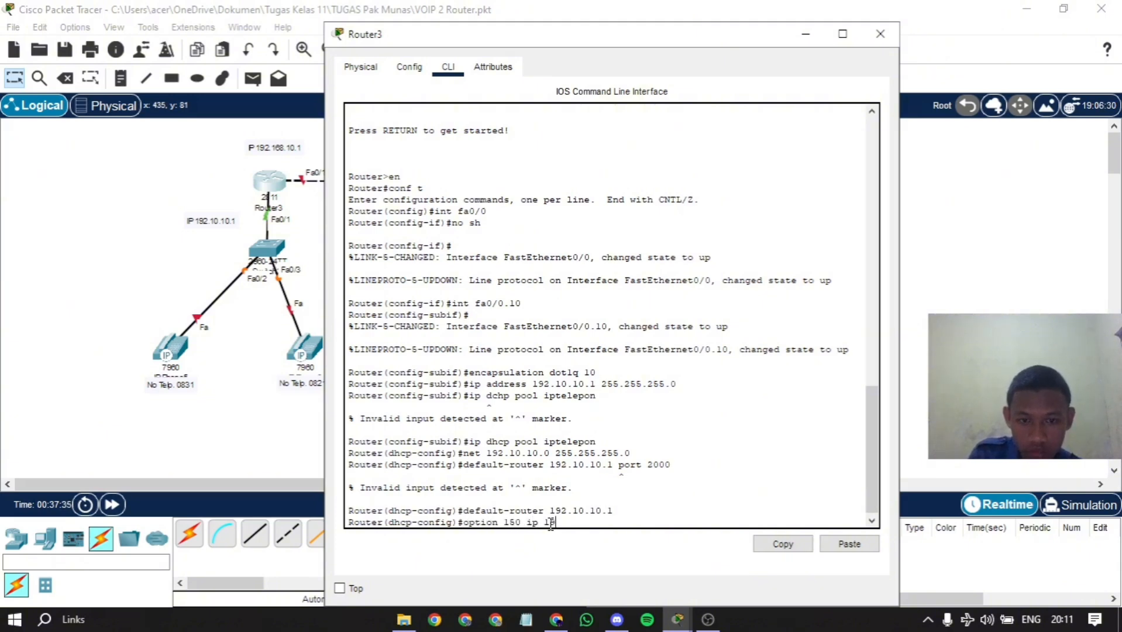
type("2.10.101.")
key("BackSpace")
key("BackSpace")
type(".1")
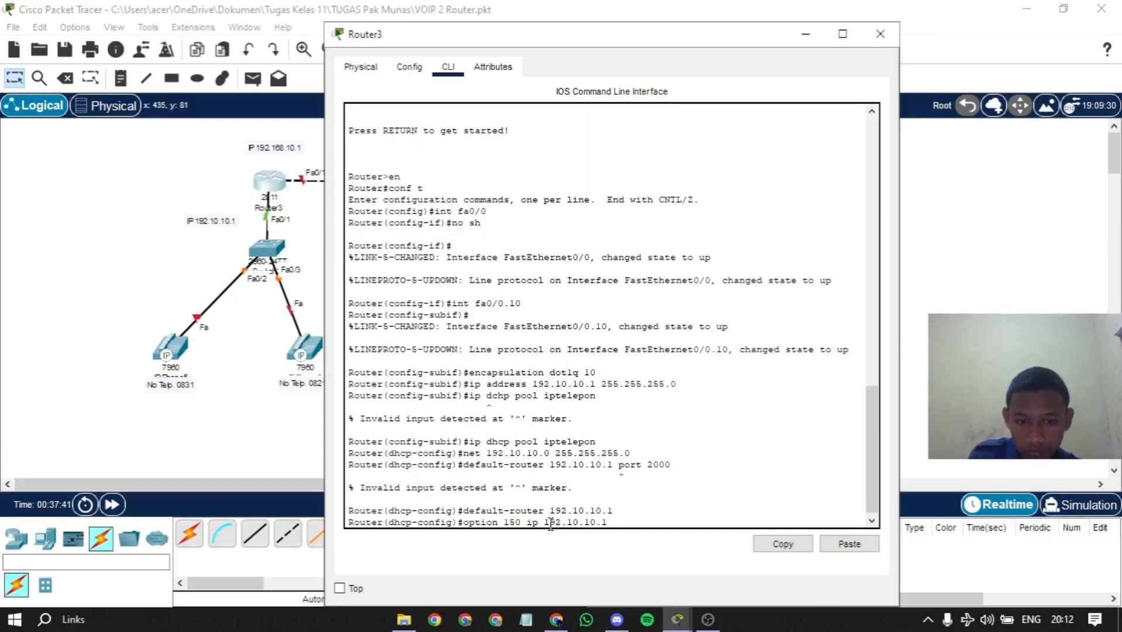
key("Return")
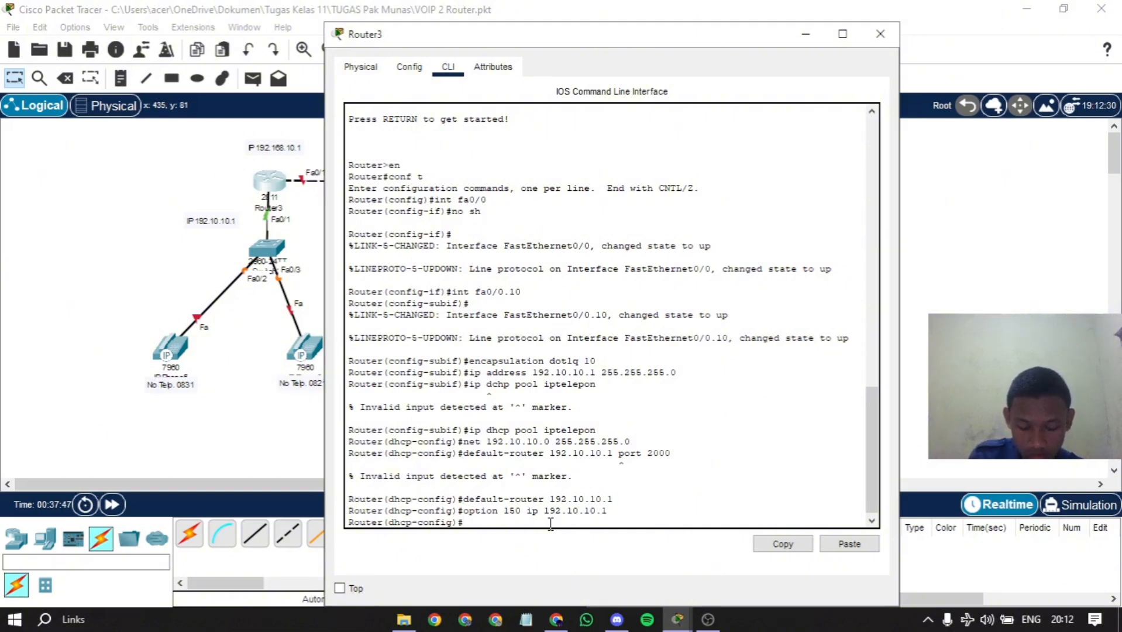
- Enter telephony-service configuration mode on Router3
type("t")
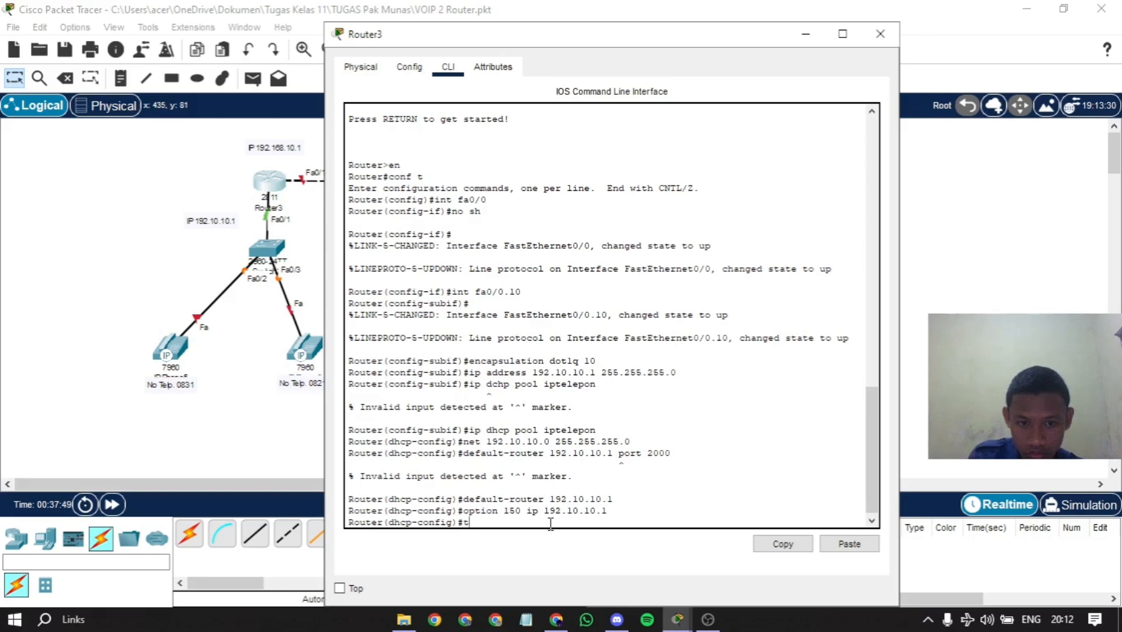
type("elephone")
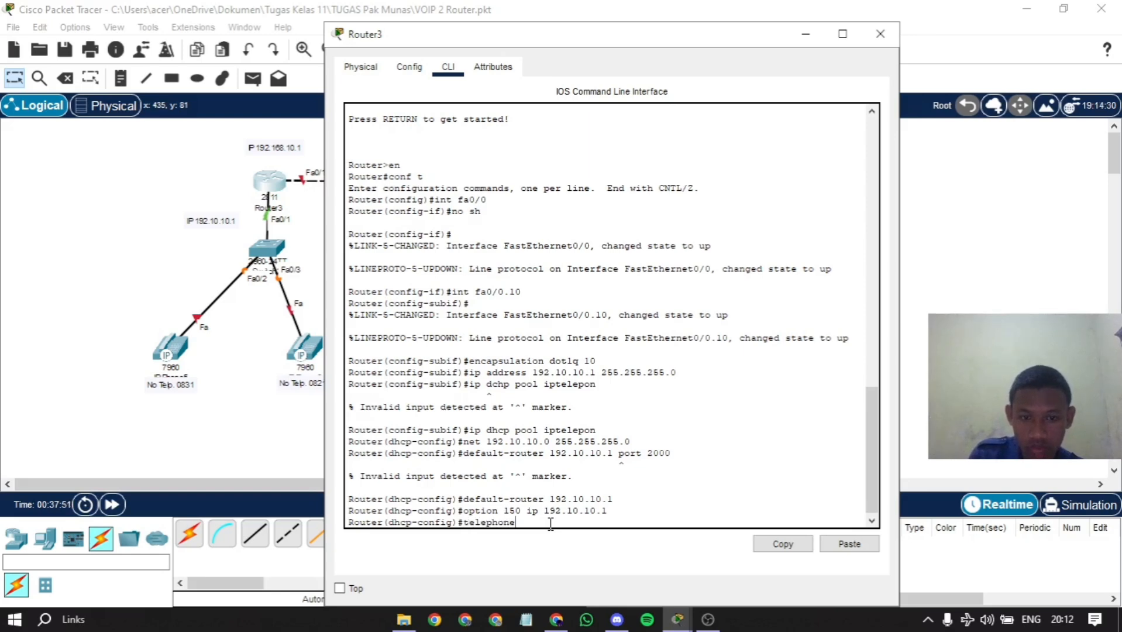
key("BackSpace")
type("y")
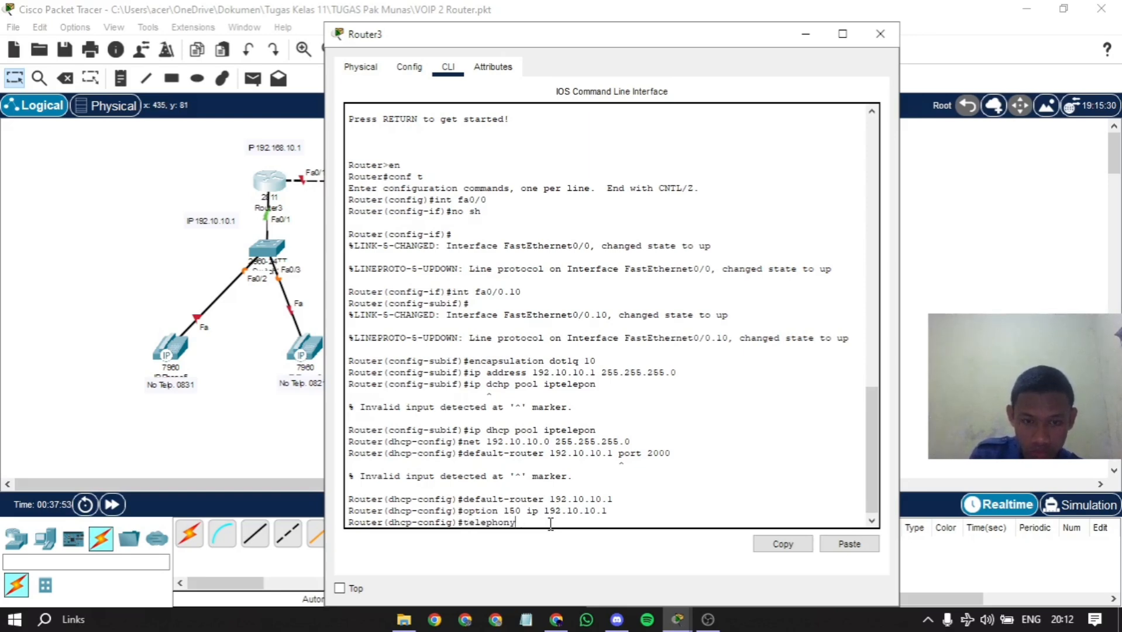
type("-service")
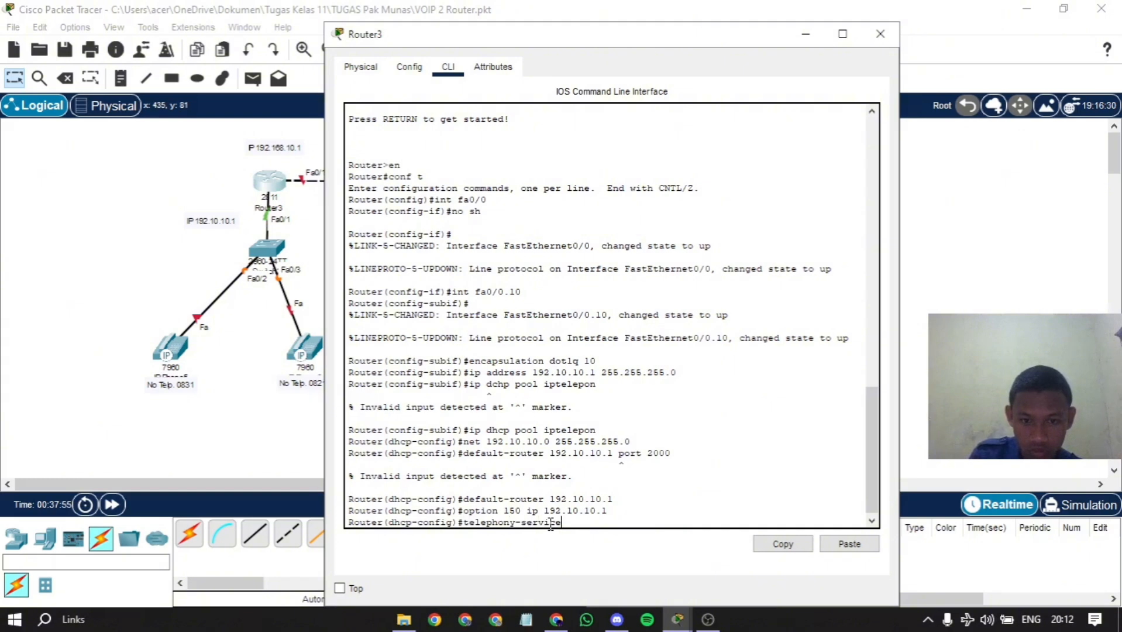
key("Return")
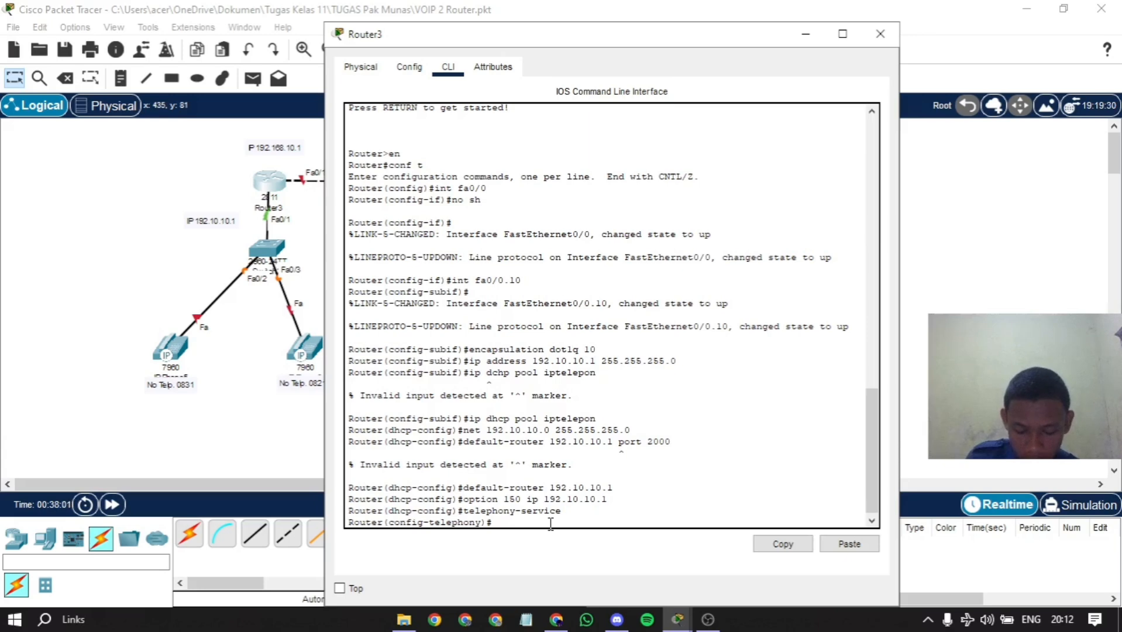
- Set the telephony service's IP source address to 192.10.10.1 with port 2000
type("ip souc")
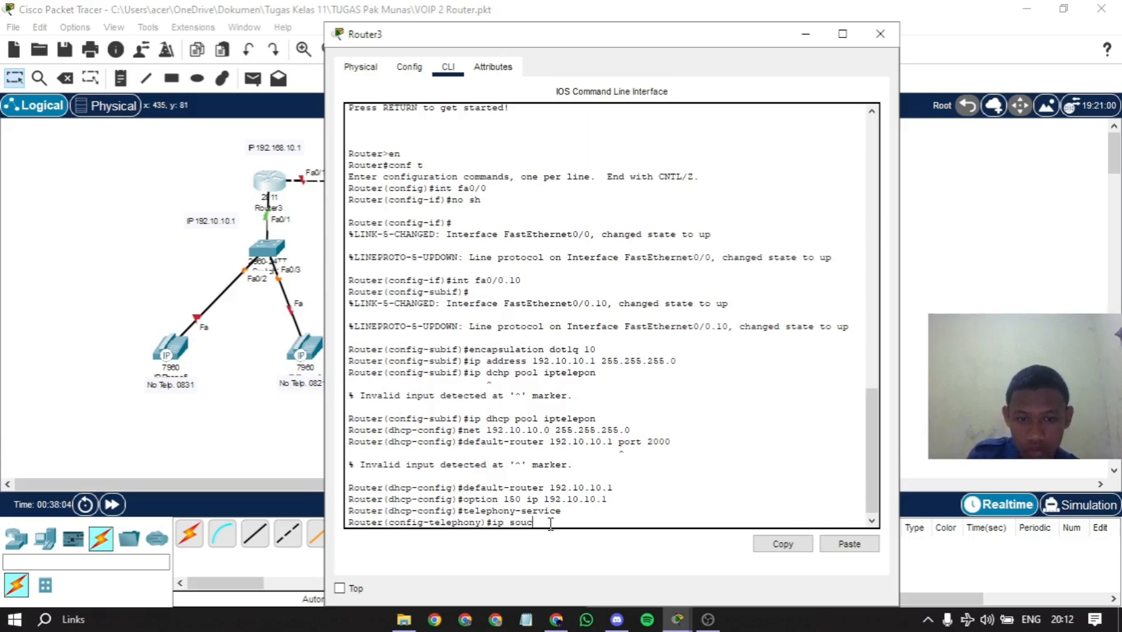
key("BackSpace")
type("rce")
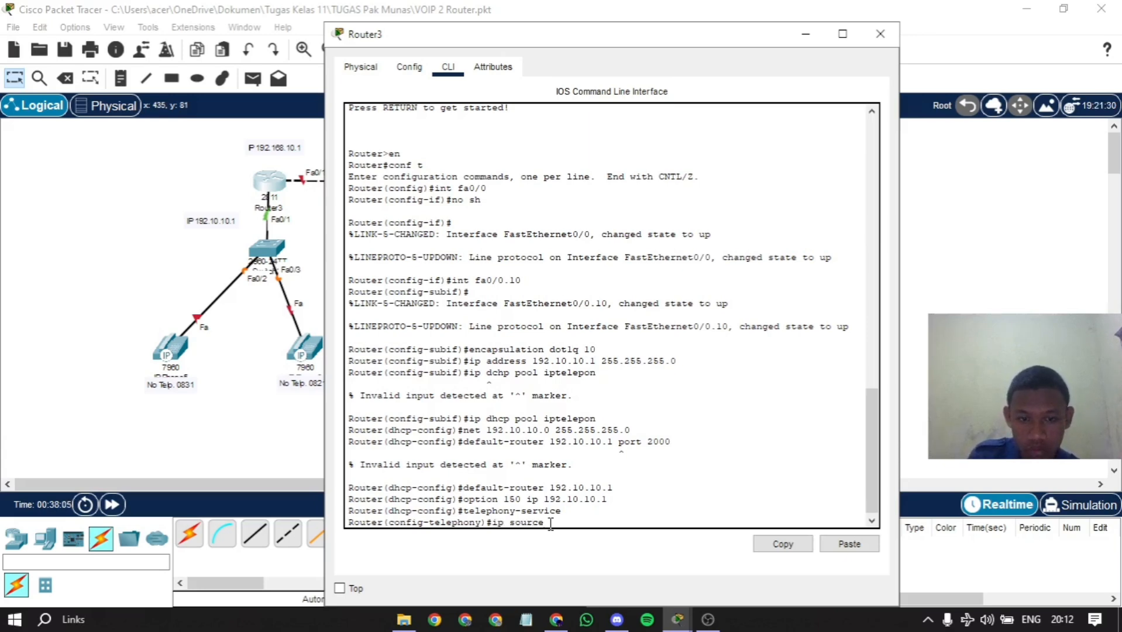
key("BackSpace")
type("-adress")
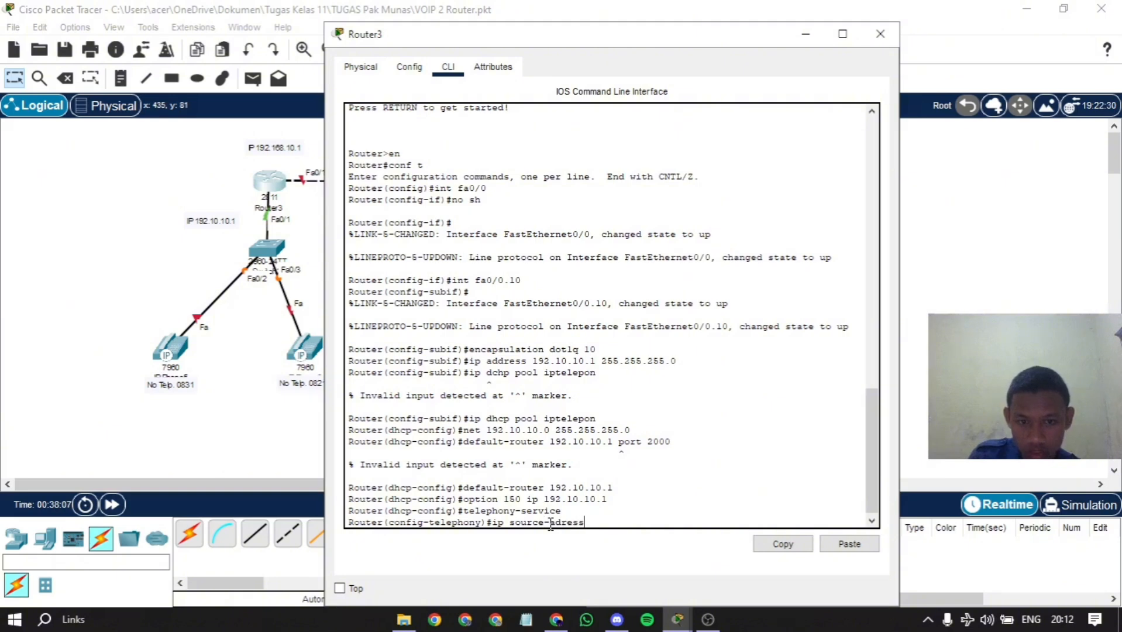
key("BackSpace")
key("BackSpace")
key("BackSpace")
key("BackSpace")
type("dress")
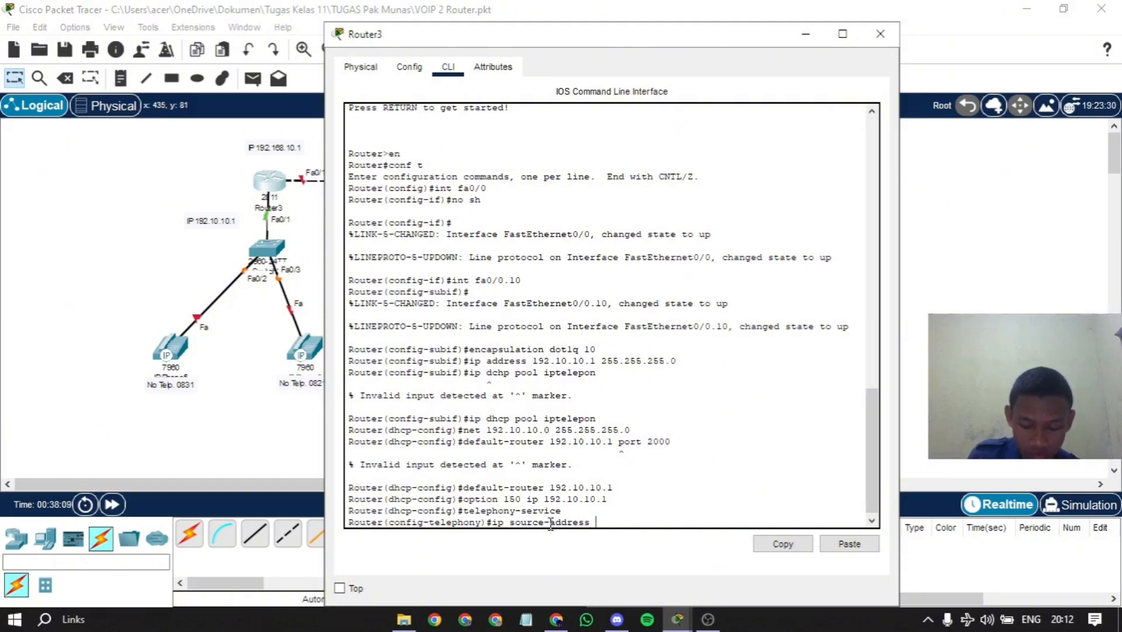
type(" 192.1")
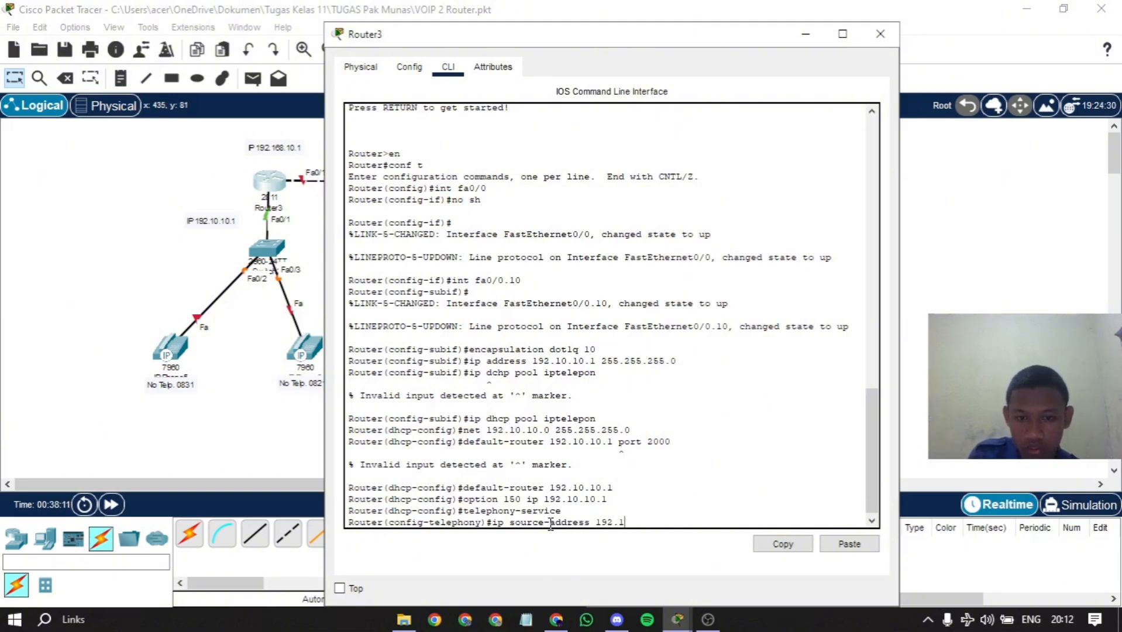
type("0.10.")
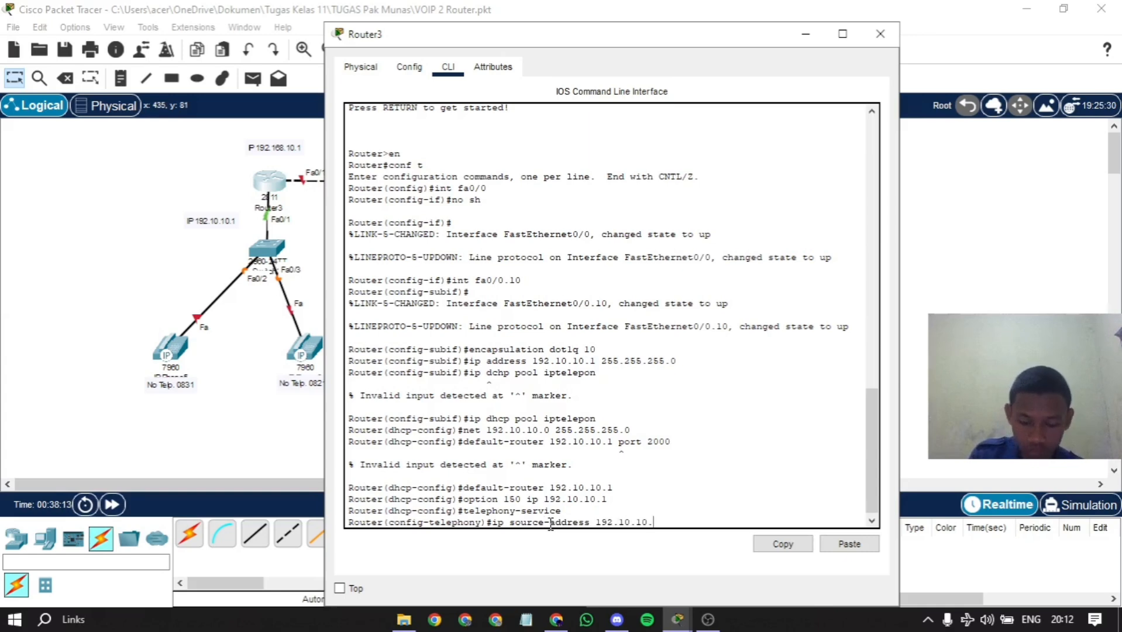
type("1")
type(" port 2000")
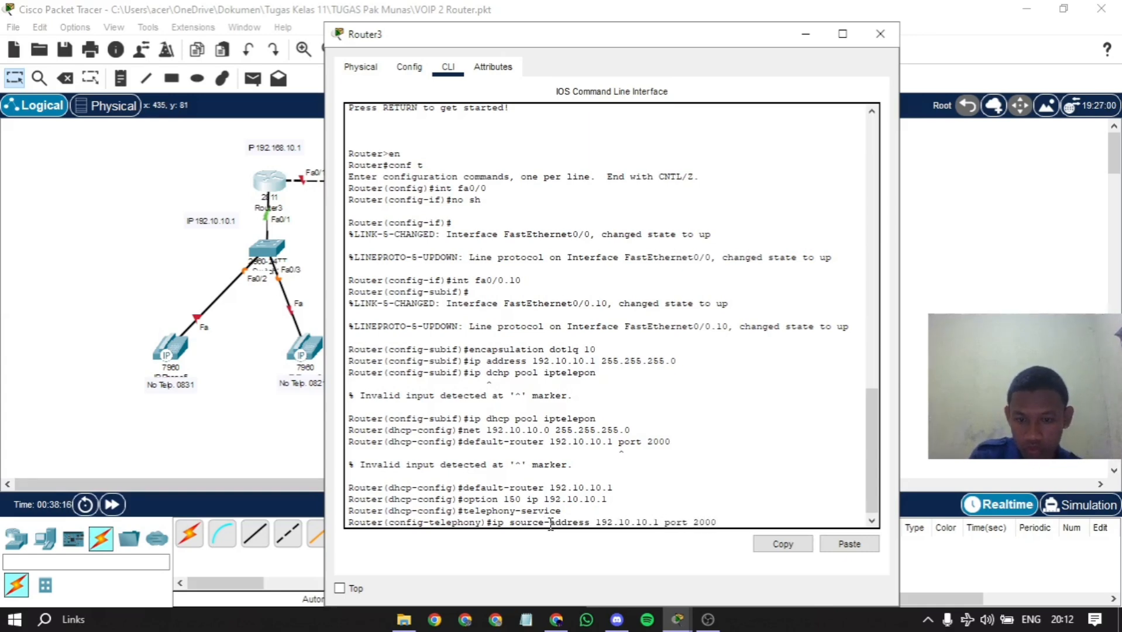
key("Return")
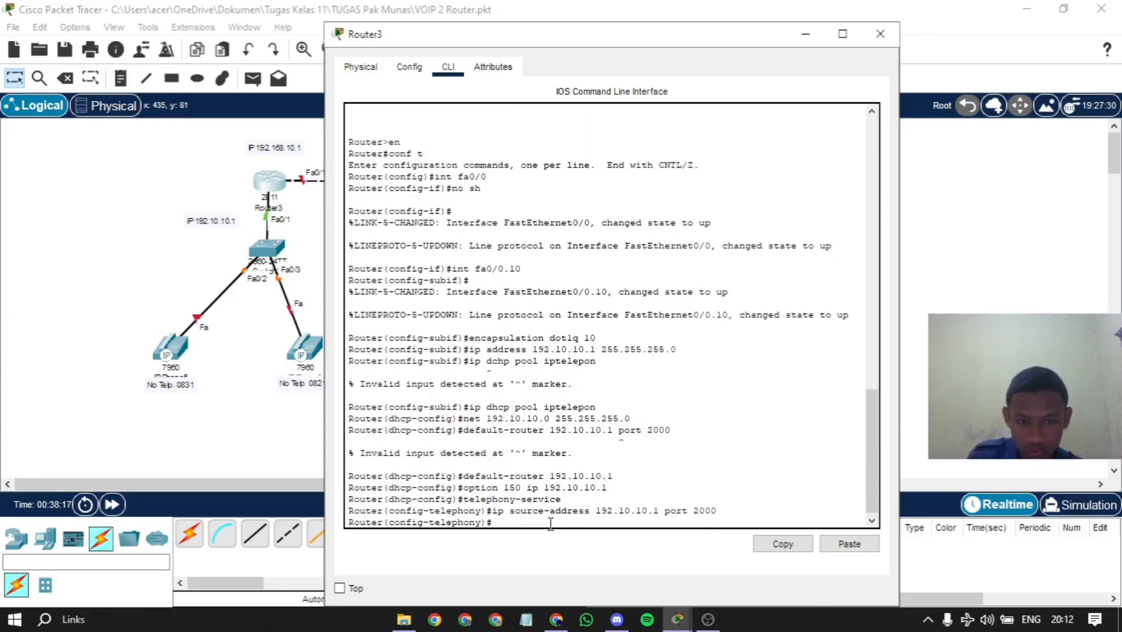
- Limit the telephony service to 2 directory numbers and 2 phones with max-dn 2 and max-ephone 2
type("max")
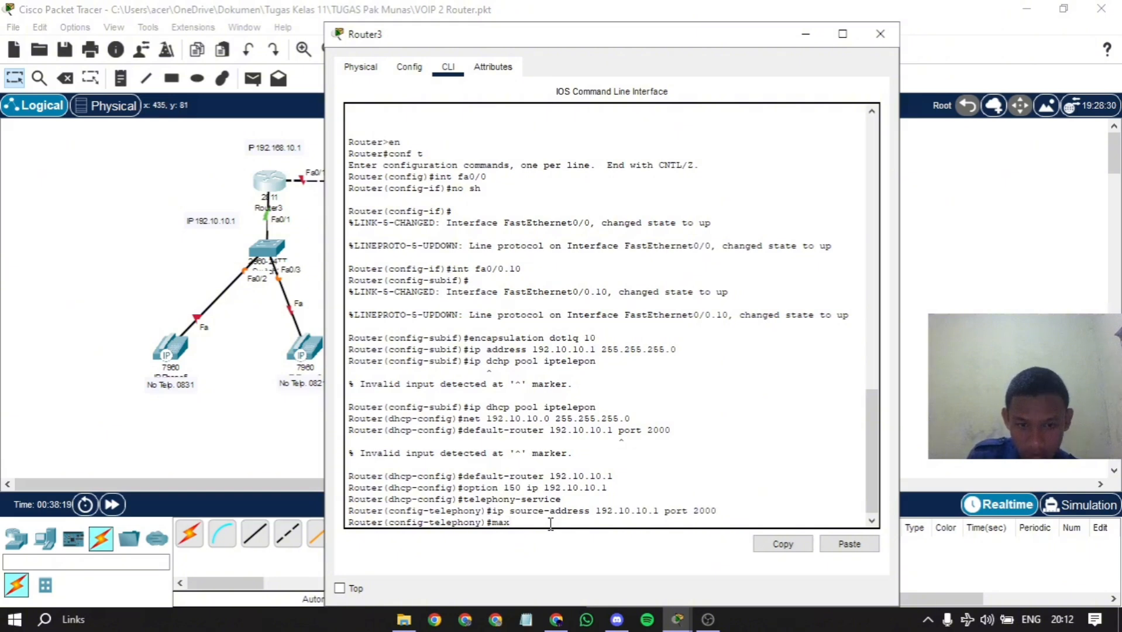
type("-dn 2")
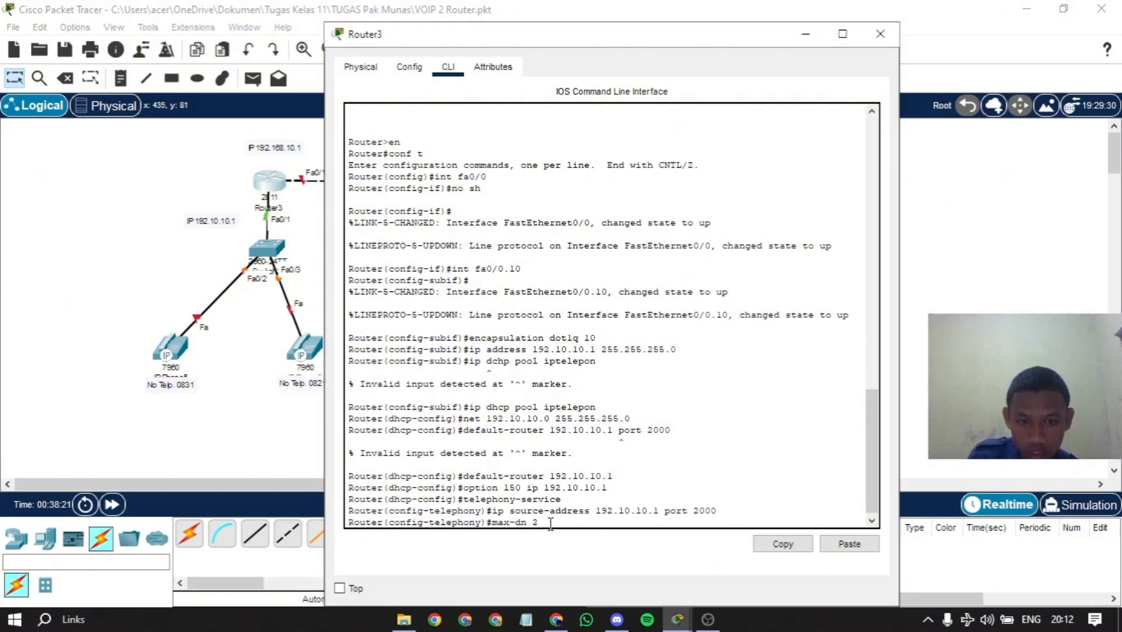
key("Return")
type("m,ax-e")
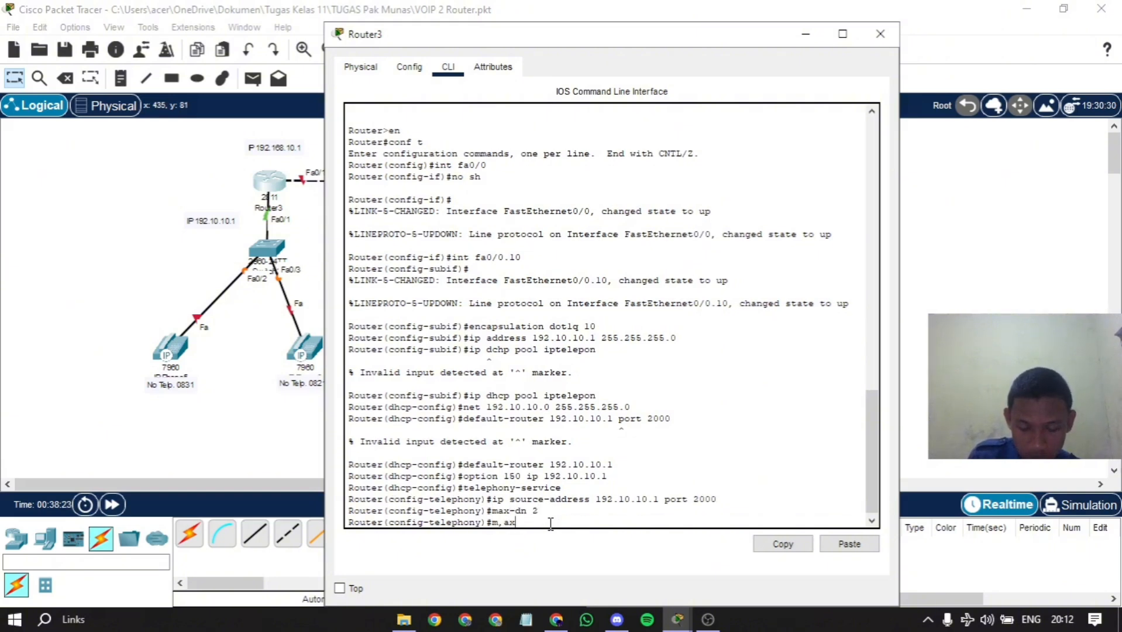
key("BackSpace")
key("BackSpace")
key("BackSpace")
key("BackSpace")
key("BackSpace")
type("a")
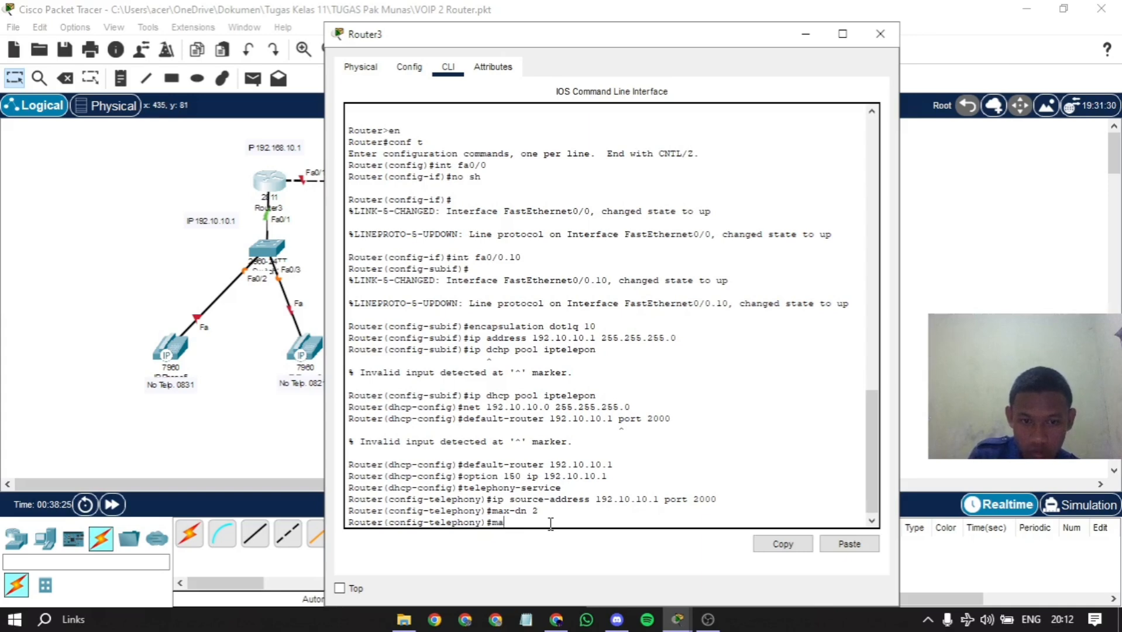
type("x-")
type("ephone")
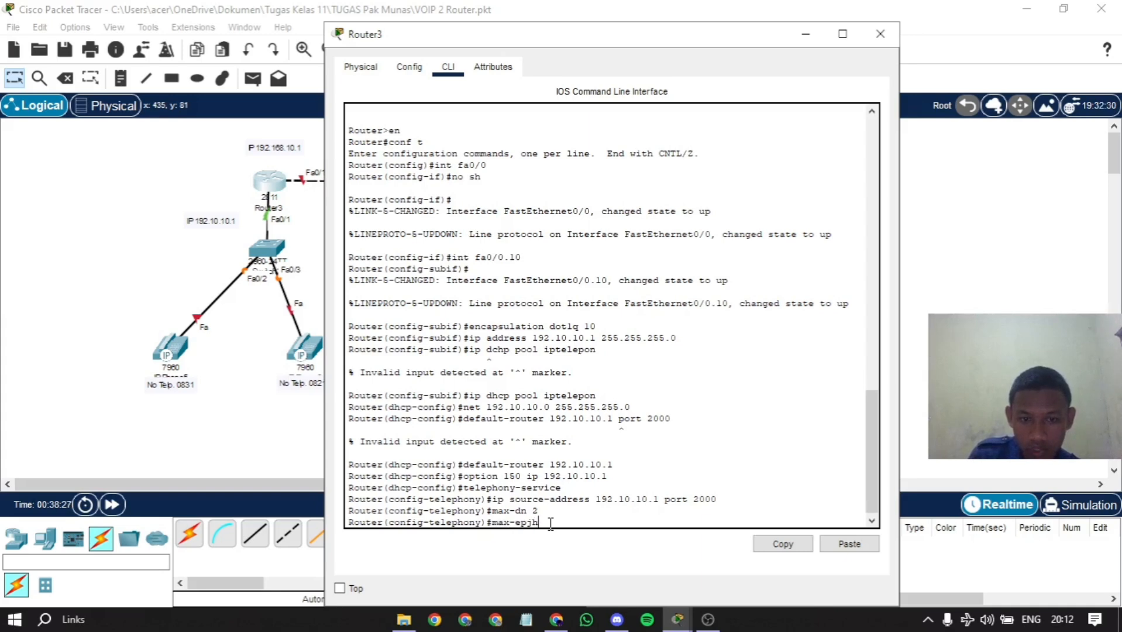
type(" 2")
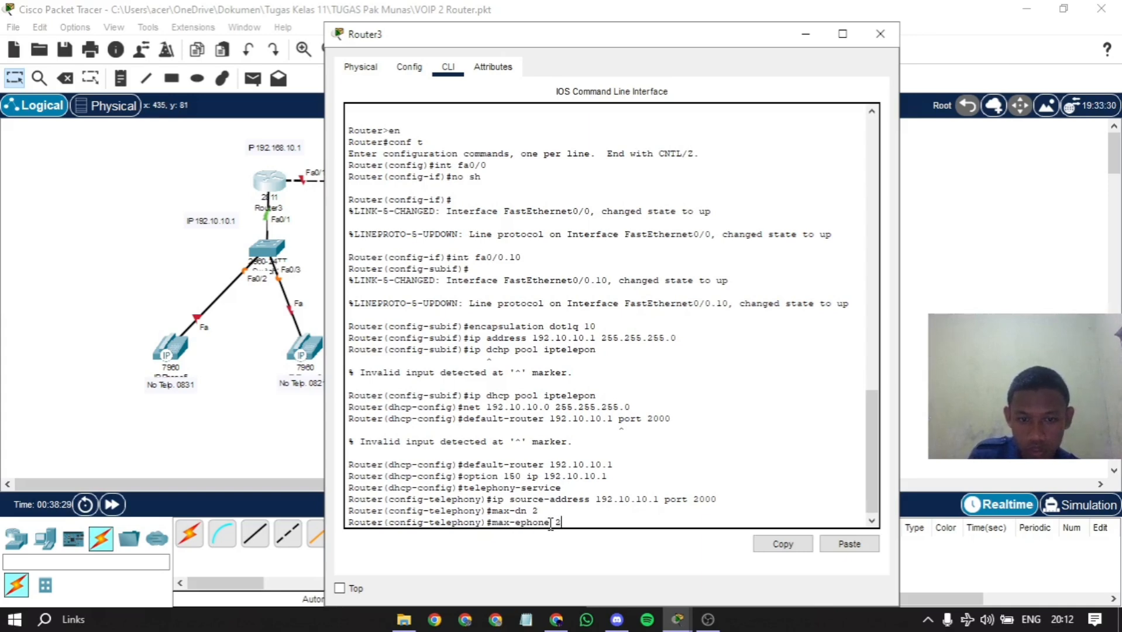
key("Return")
- Assign directory numbers 1 to 2 automatically to the phones with auto assign 1 to 2
type("auto a")
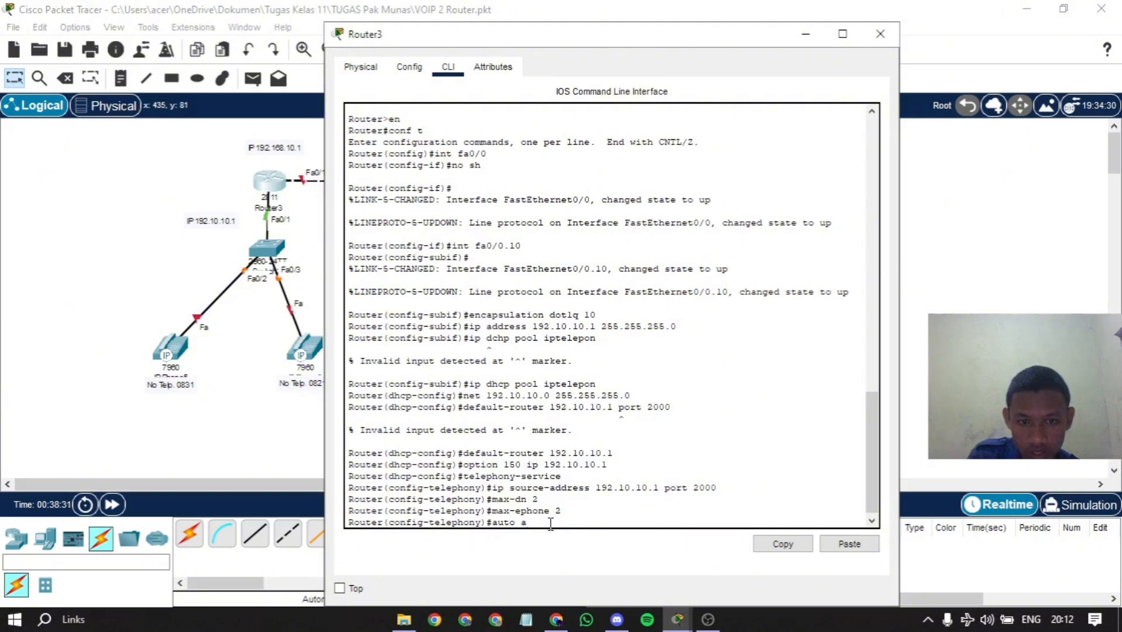
type("ssign")
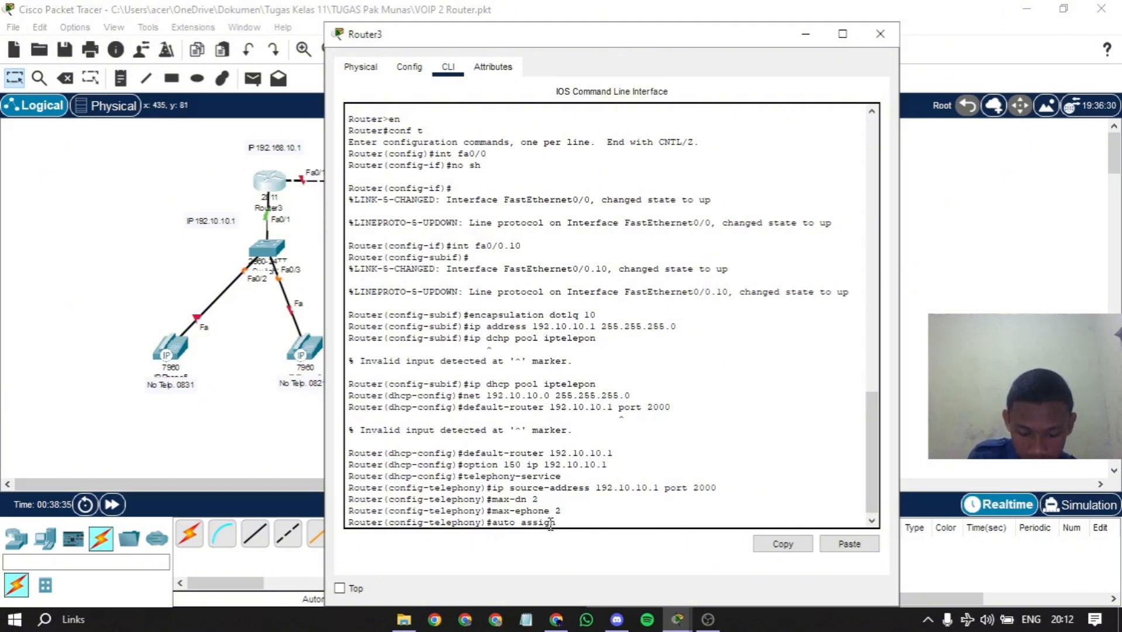
type(" 1 to 2")
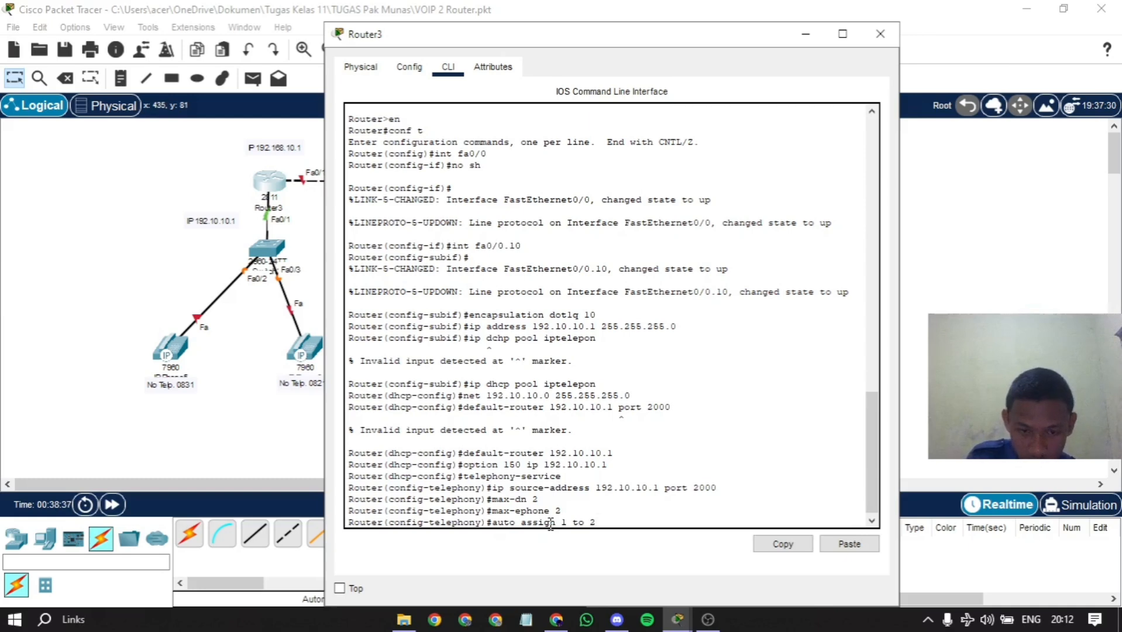
key("Return")
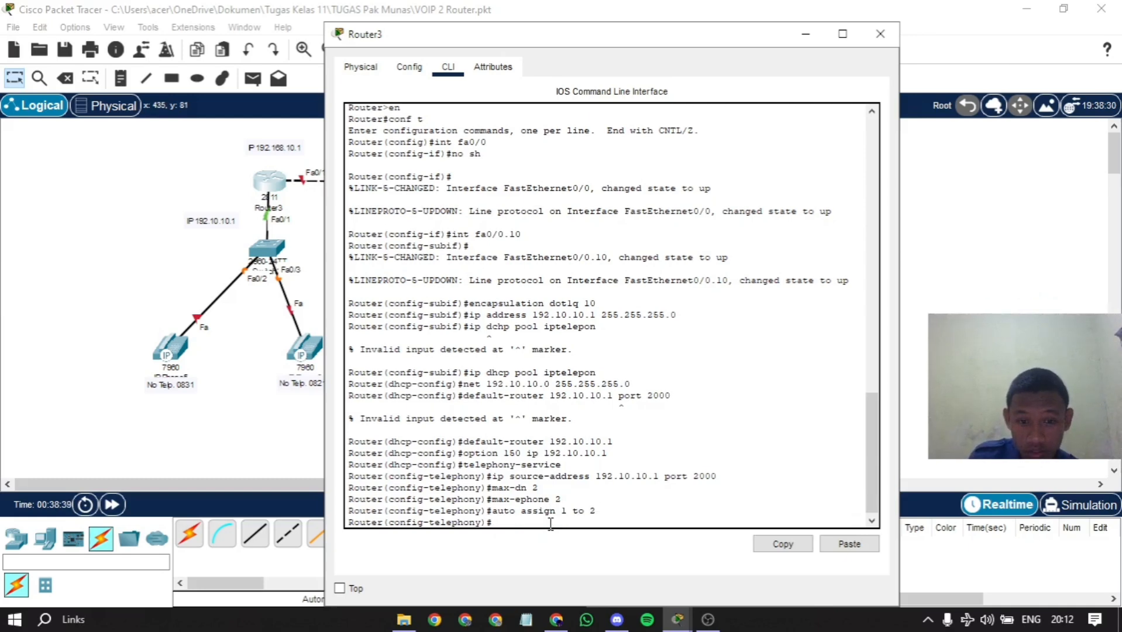
- Create ephone-dn 1 on Router3 and give it the phone number labelled under the left IP phone of Router3's network
type("epohn")
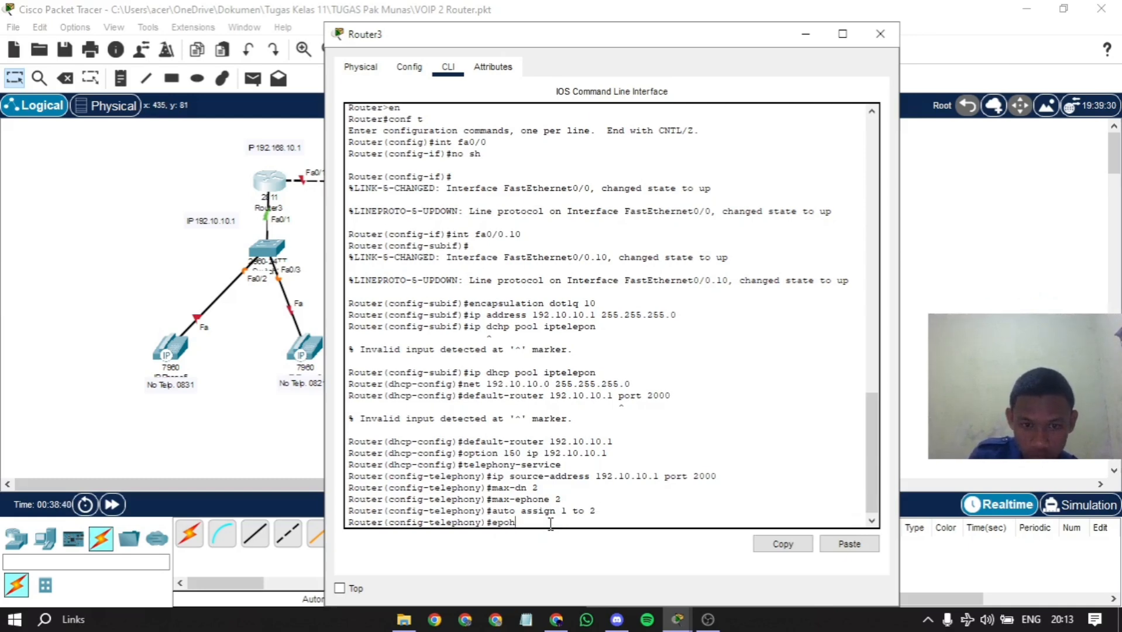
key("BackSpace")
key("BackSpace")
key("BackSpace")
type("hone")
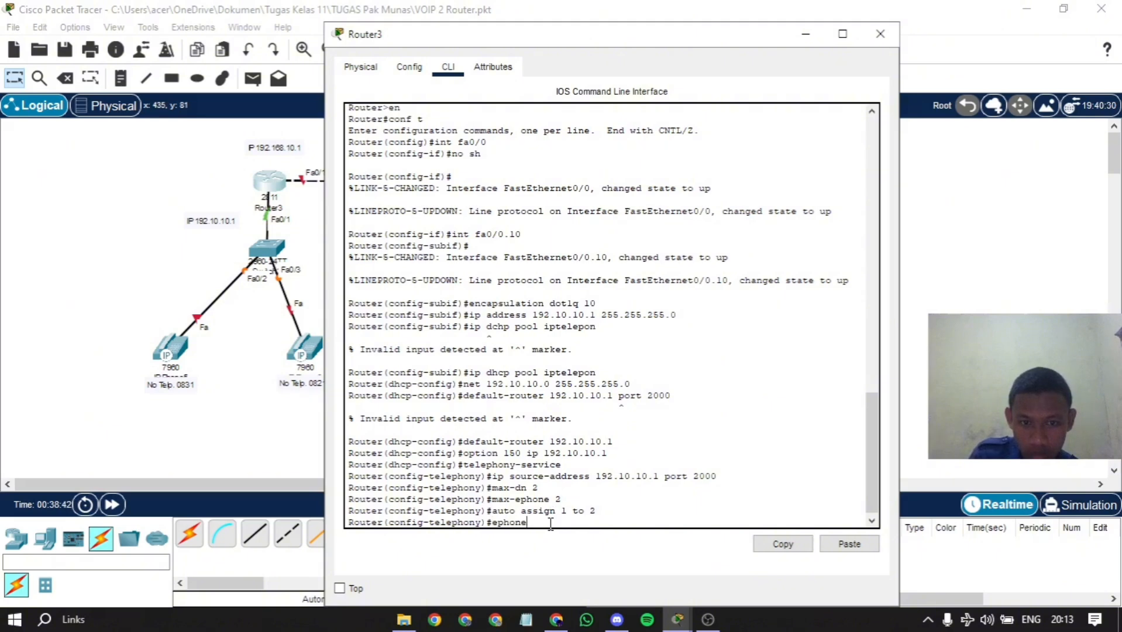
type("-dn")
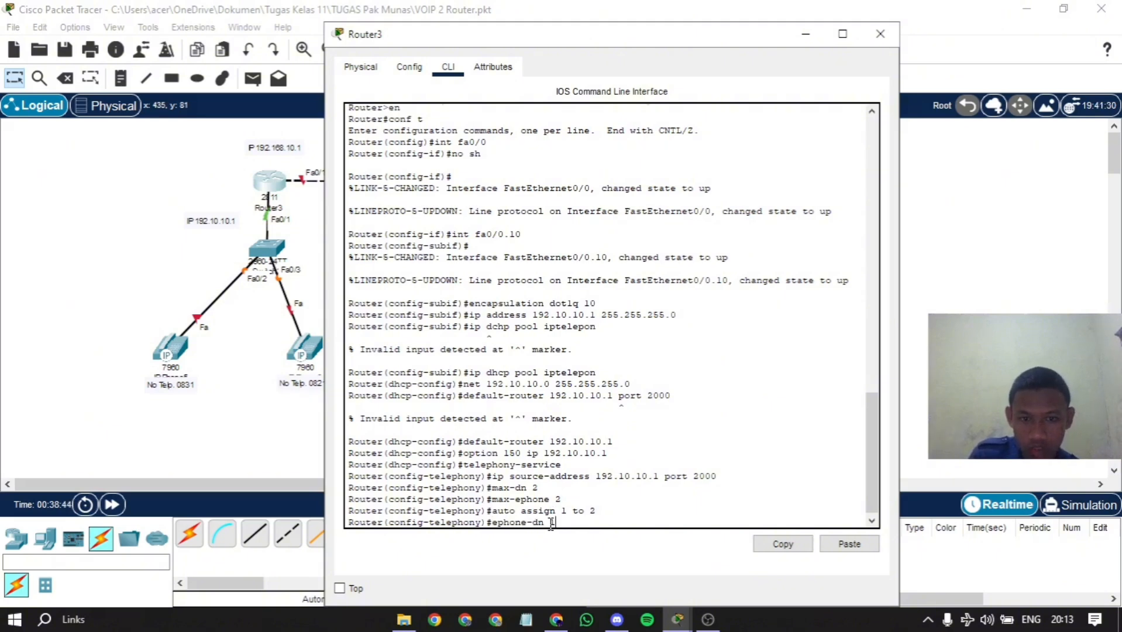
type(" 1")
key("Return")
type("number")
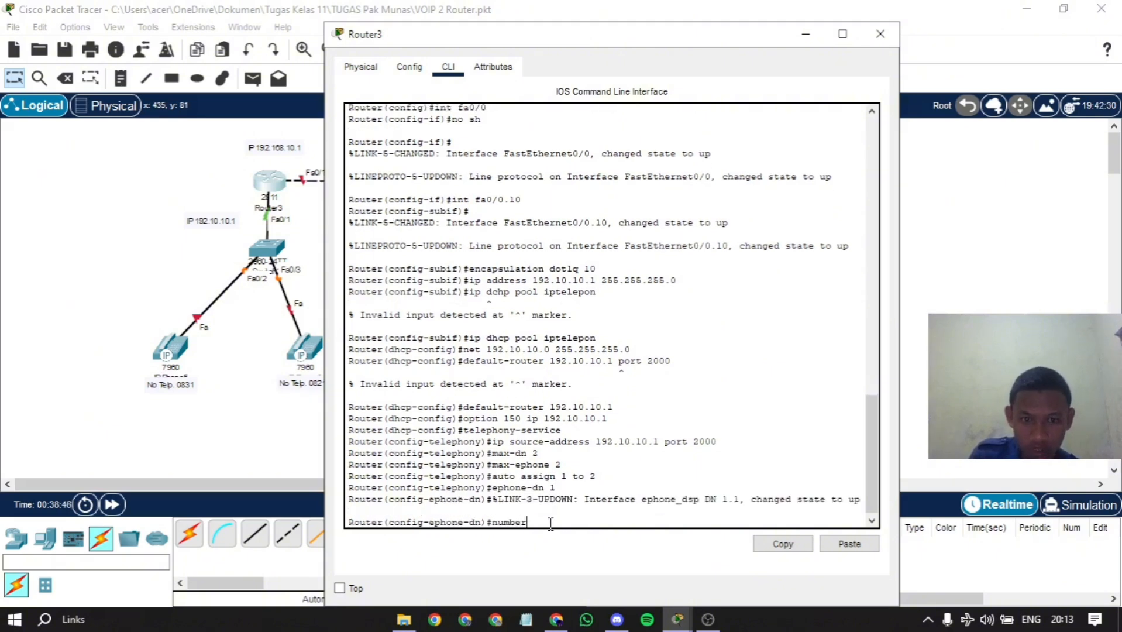
type(" 08")
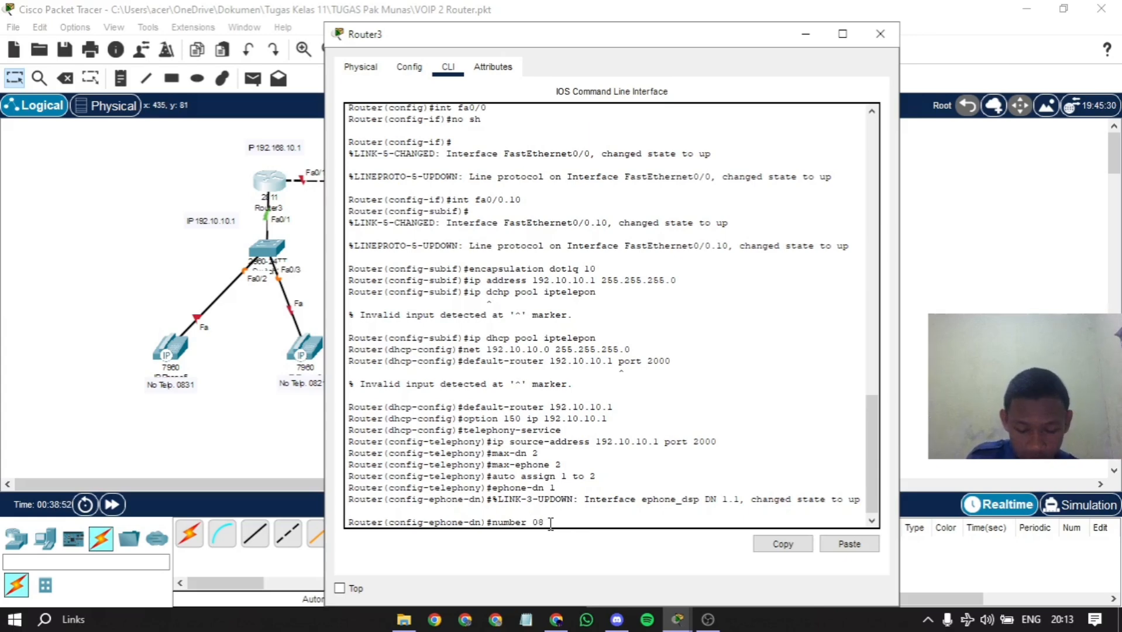
type("3")
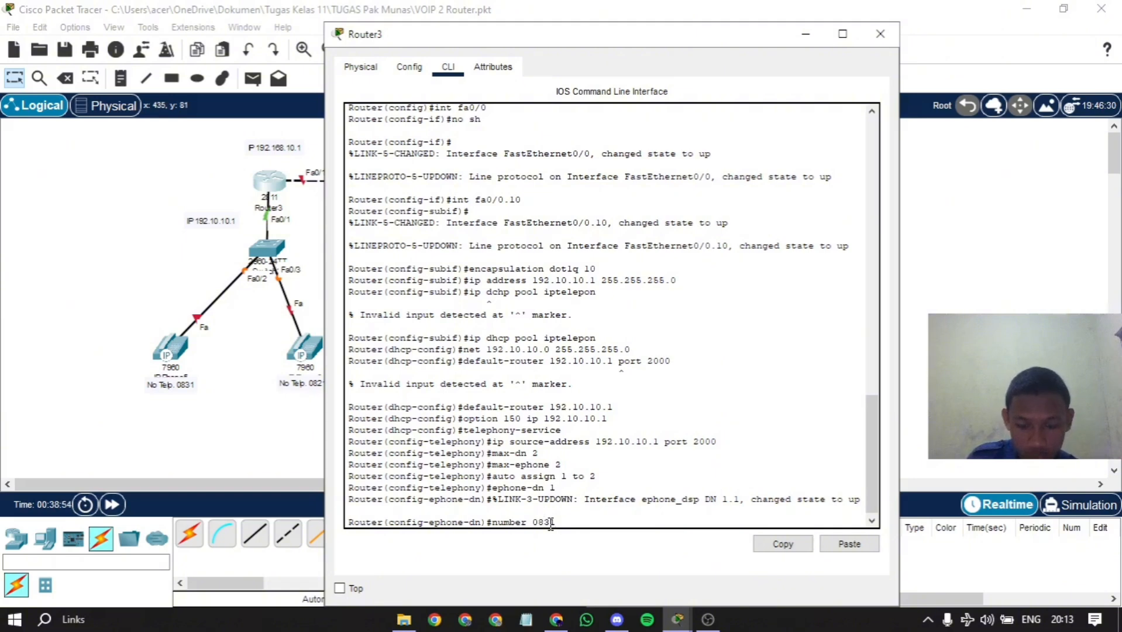
key("Return")
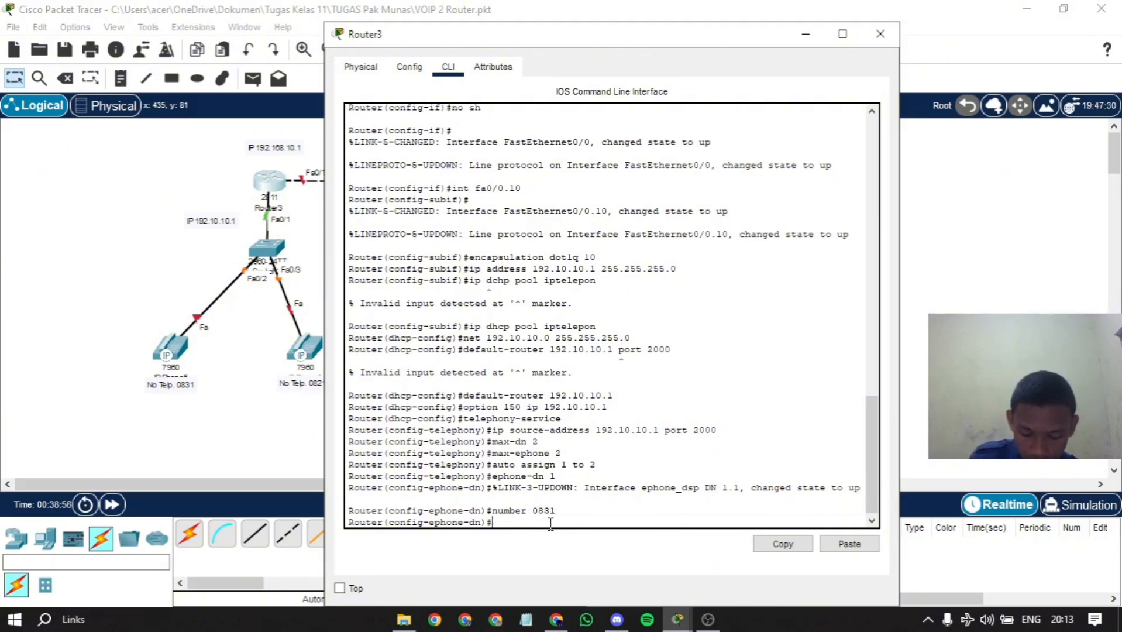
- Create ephone-dn 2 on Router3 and give it the phone number labelled under the right IP phone of Router3's network
type("ephone-")
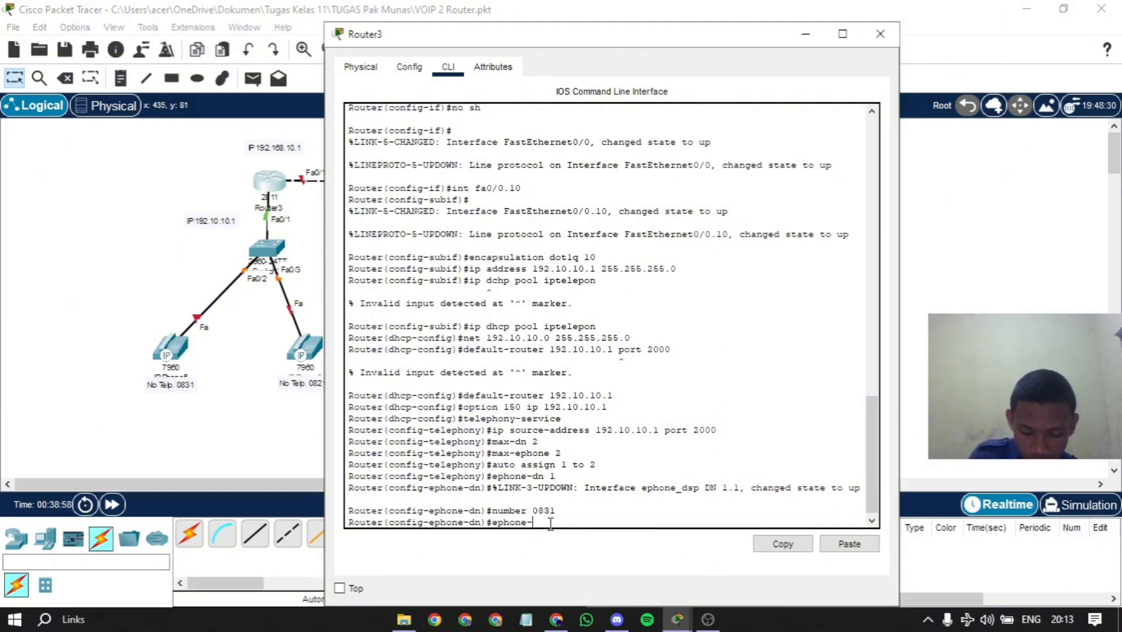
type("dn 2")
key("Return")
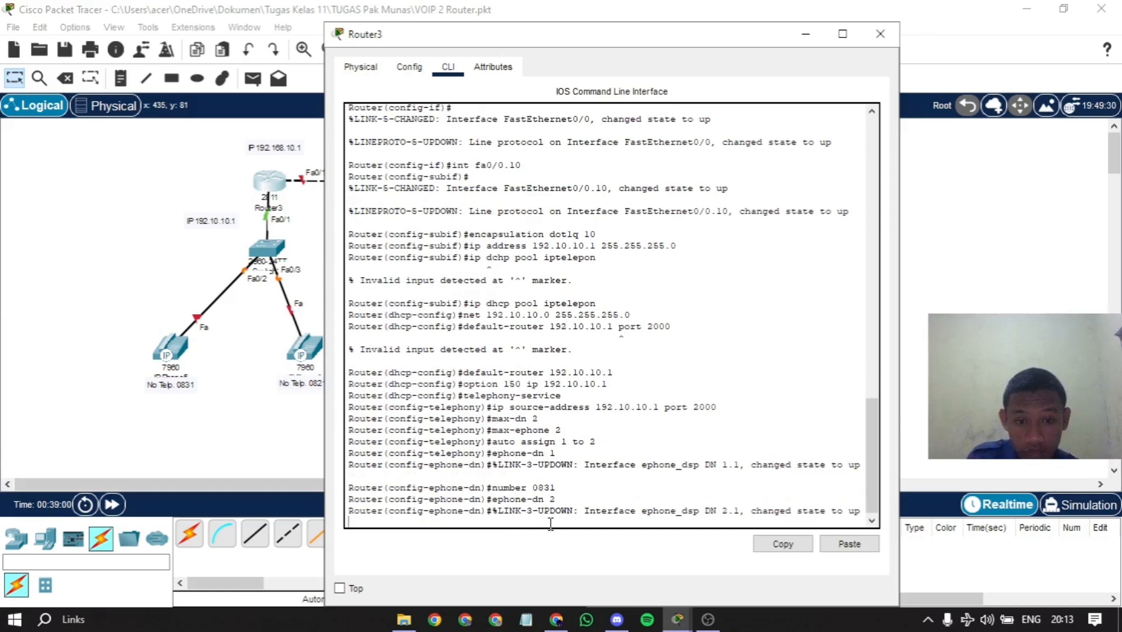
type("nu")
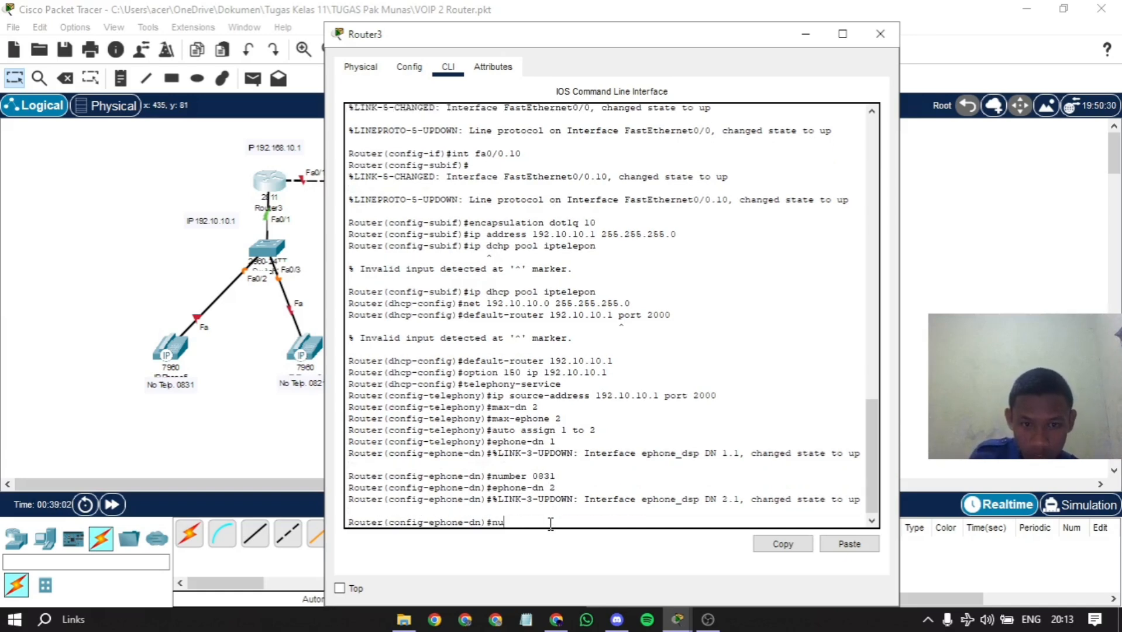
type("mber 082")
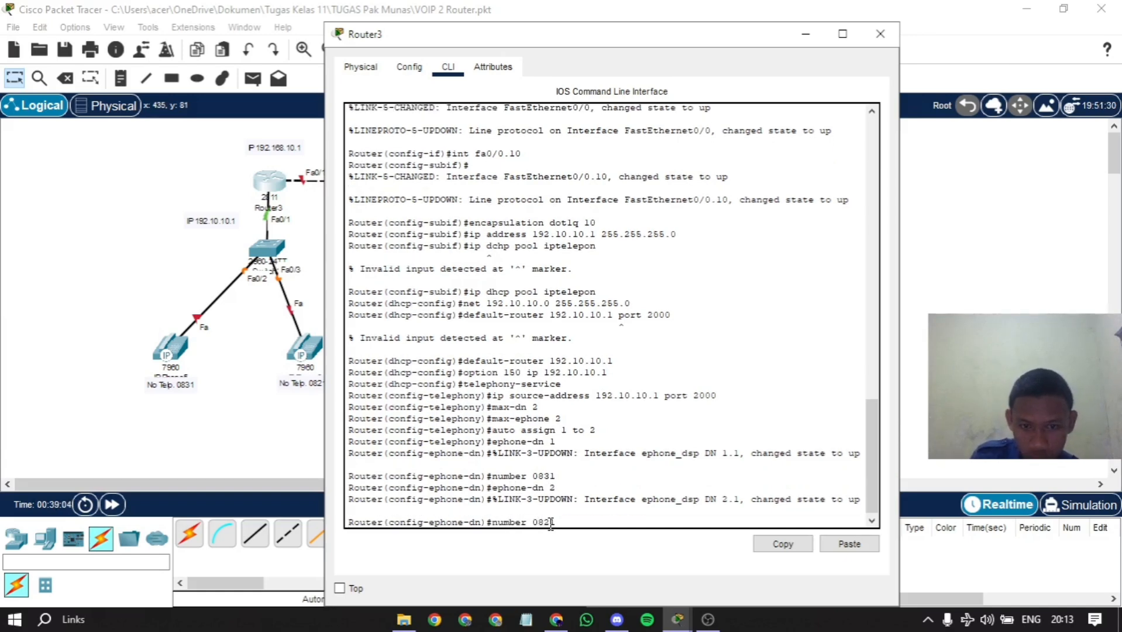
type("1")
key("Return")
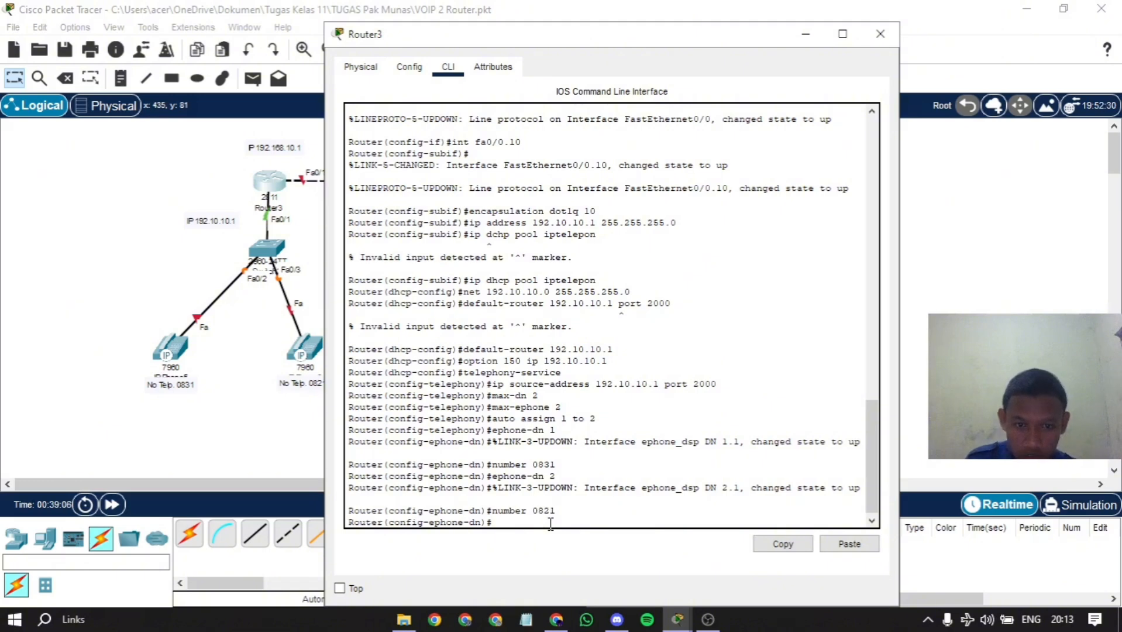
- Enter global configuration mode on Switch2, the 2960 switch below Router3, and create VLAN 10
left_click(879, 34)
left_click(263, 246)
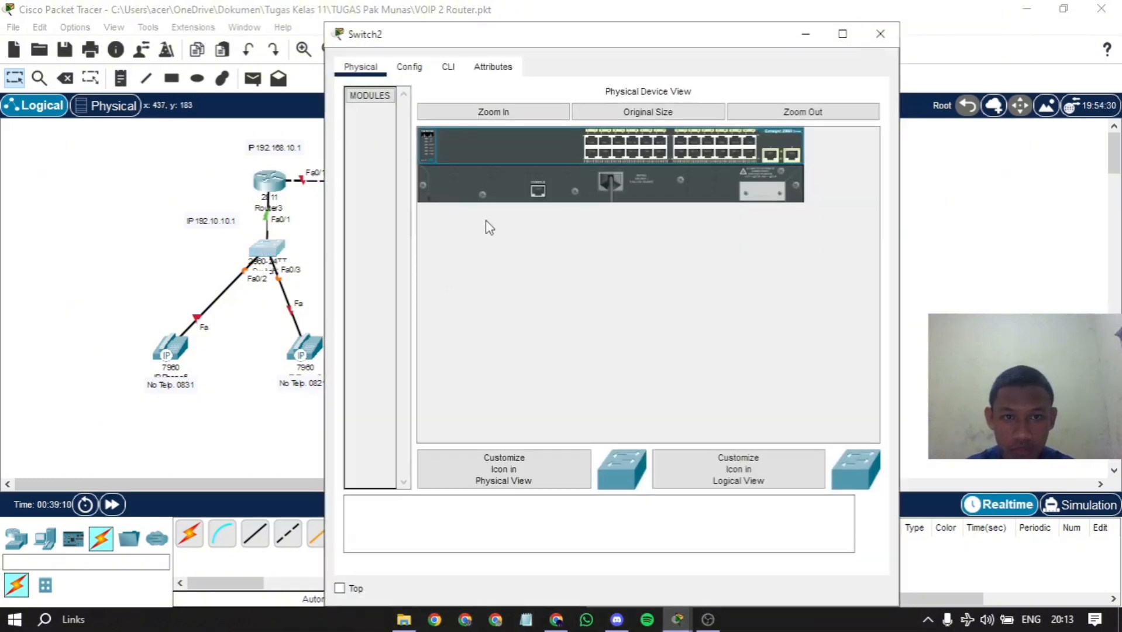
left_click(448, 67)
key("Return")
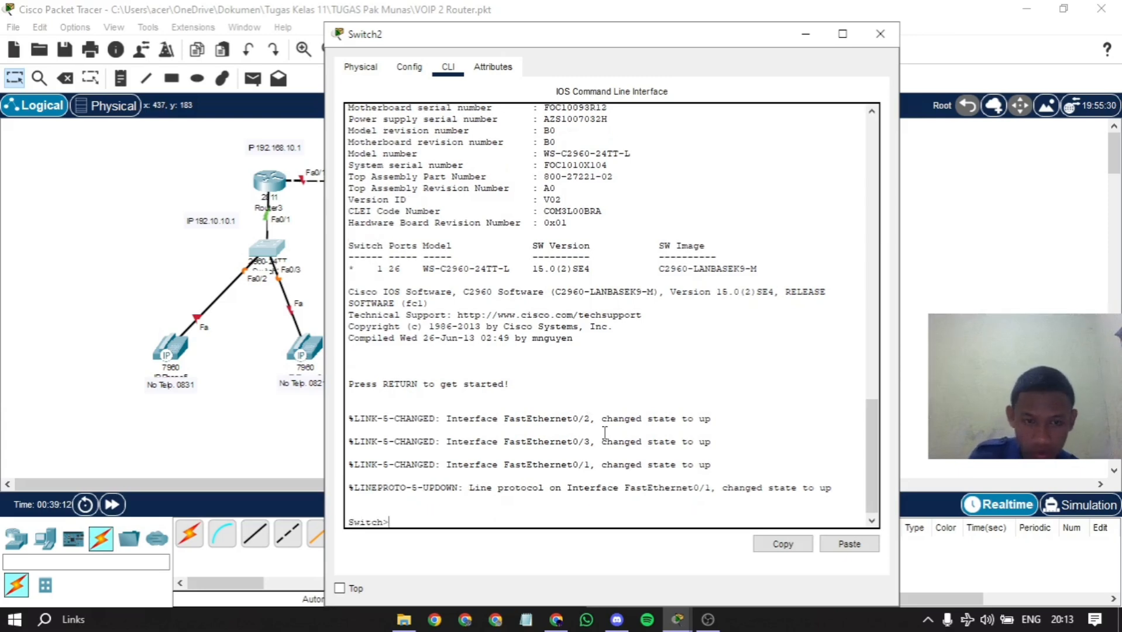
type("en")
key("Return")
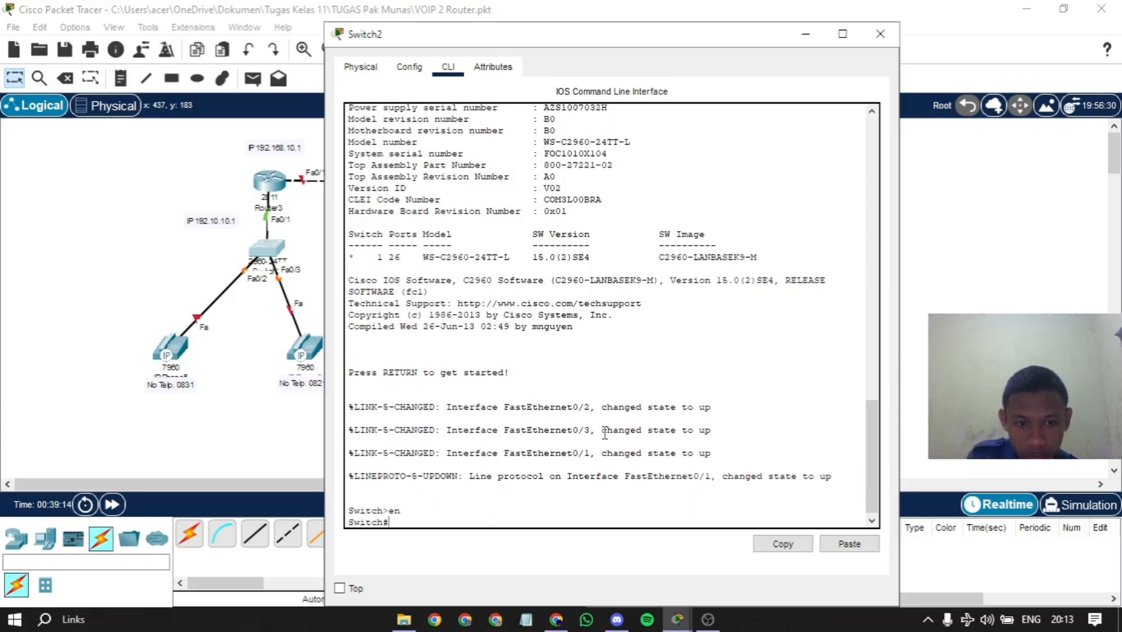
type("conf t")
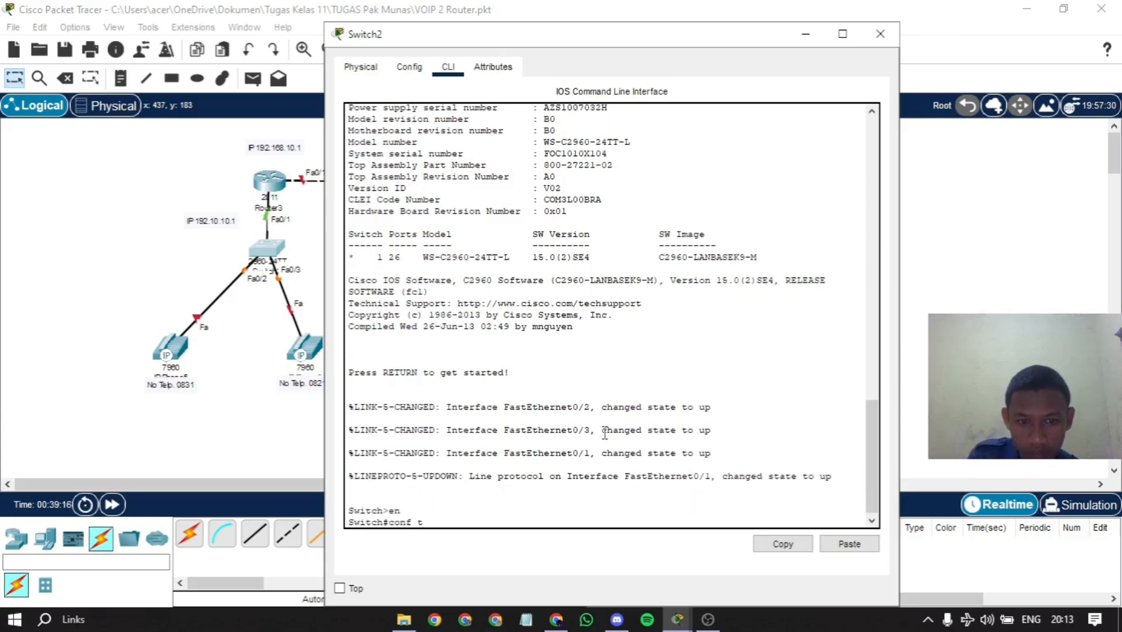
key("Return")
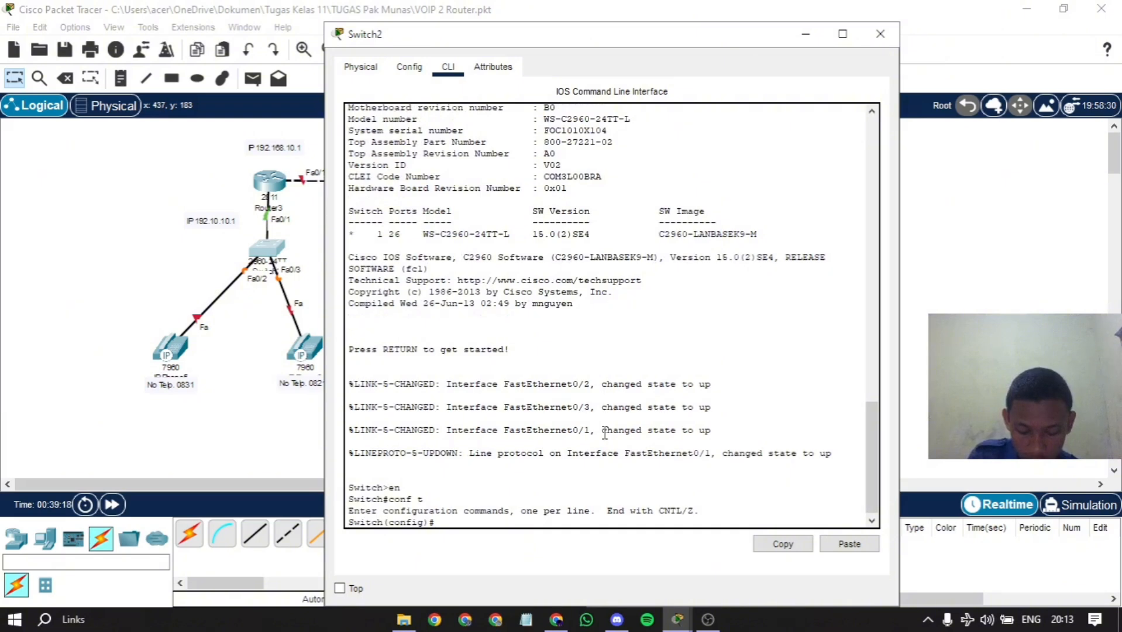
type("vlan 10")
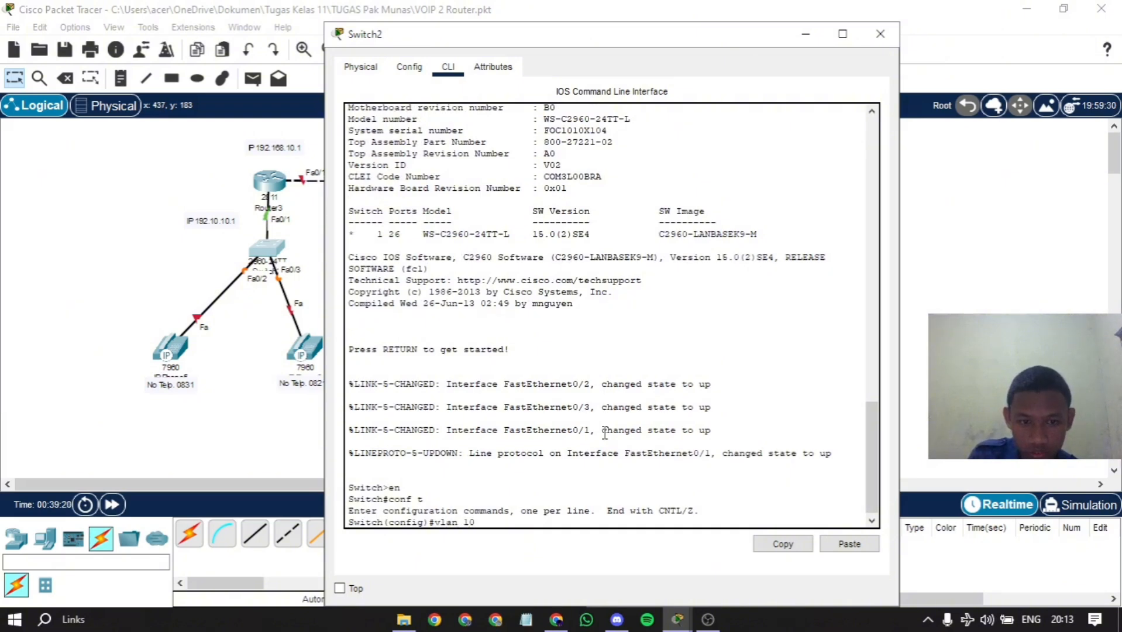
key("Return")
- Set Switch2's interface fa0/1 to trunk mode with switchport mode trunk
type("in")
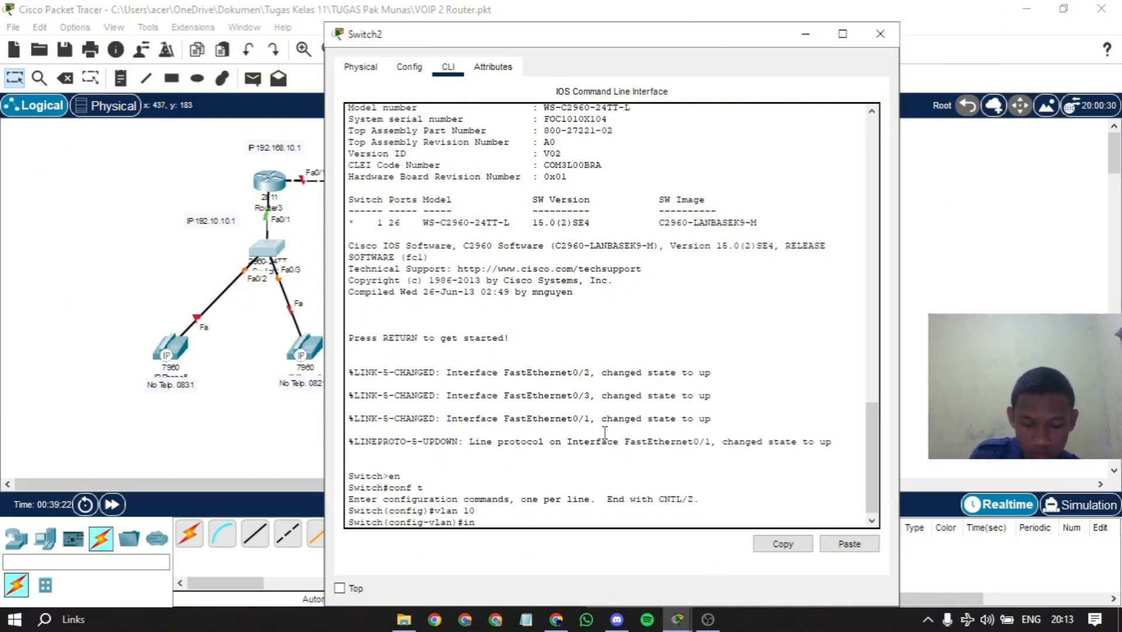
type("t fa0/1")
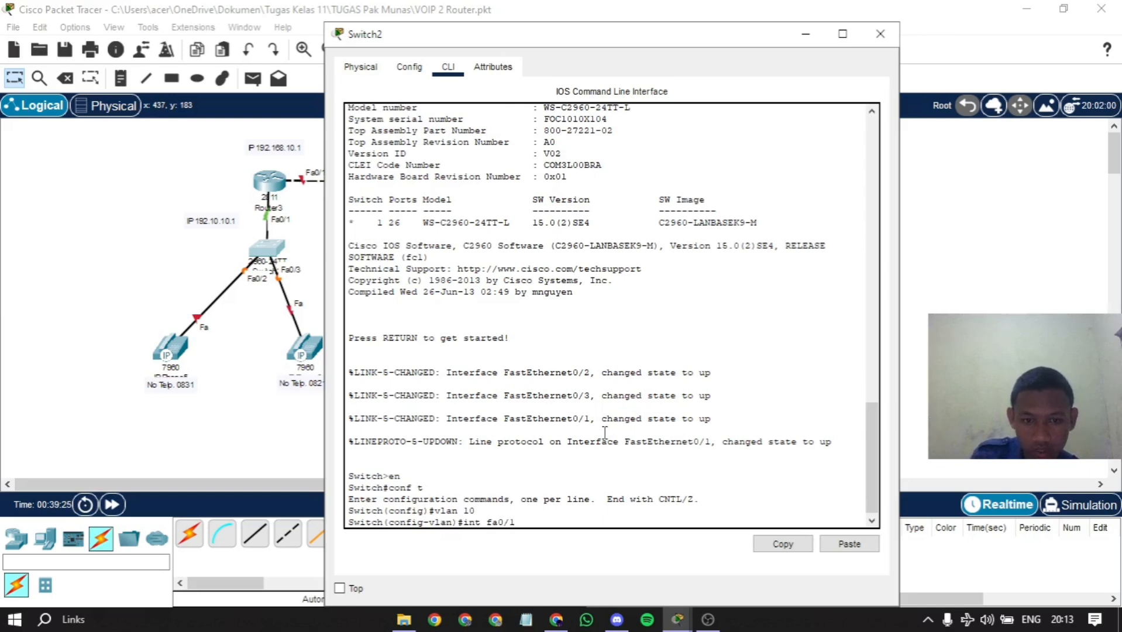
key("Return")
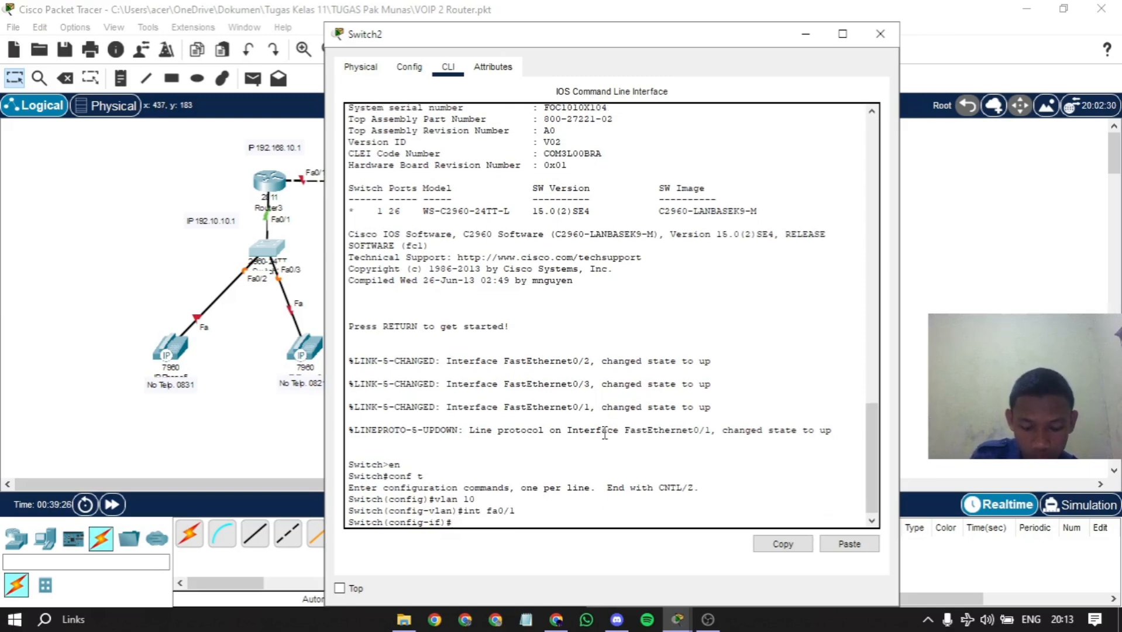
type("n")
key("BackSpace")
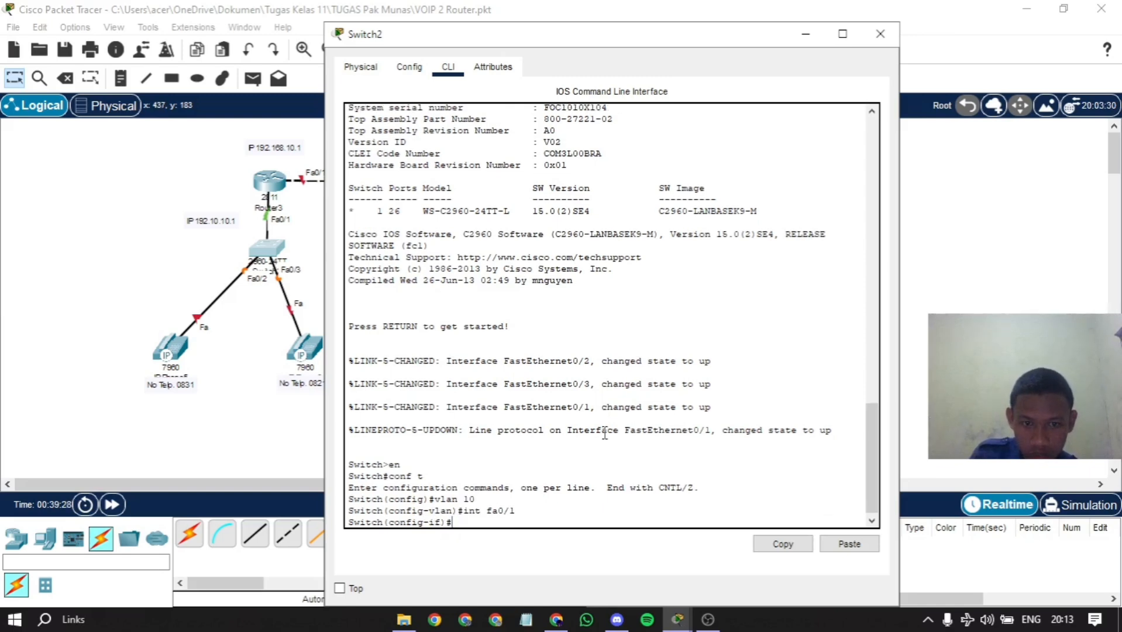
type("swi")
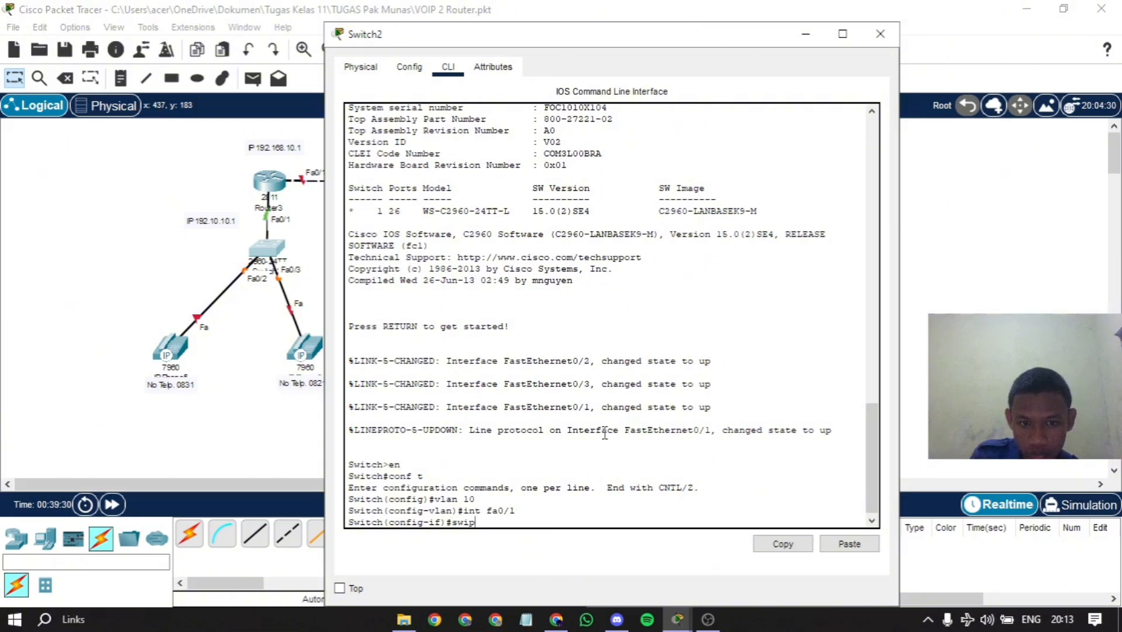
type("tch")
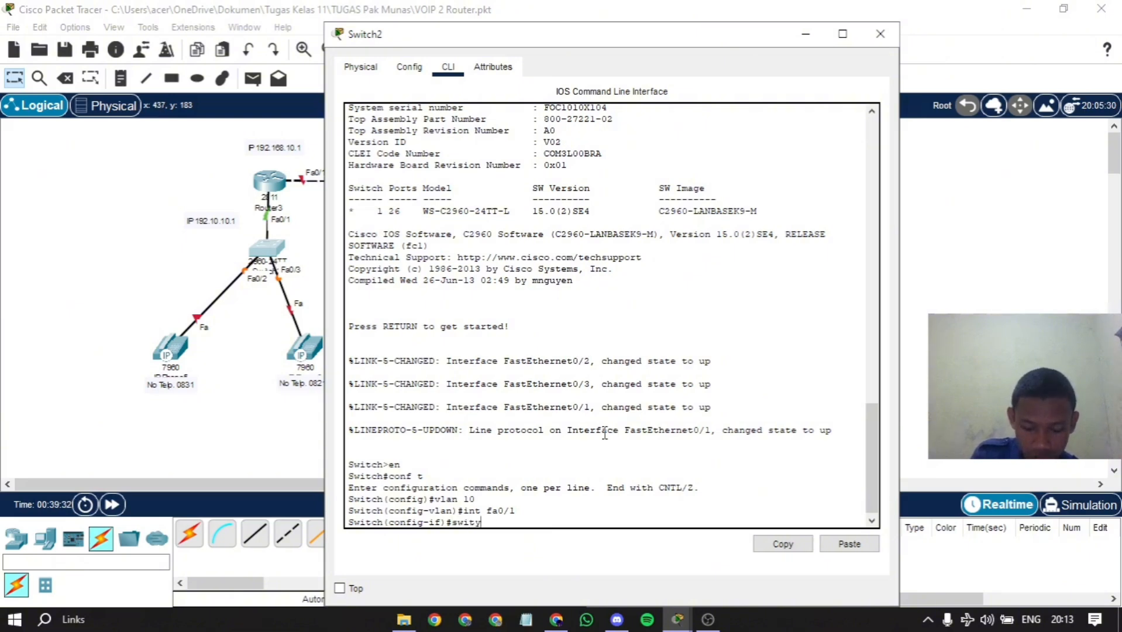
type("port")
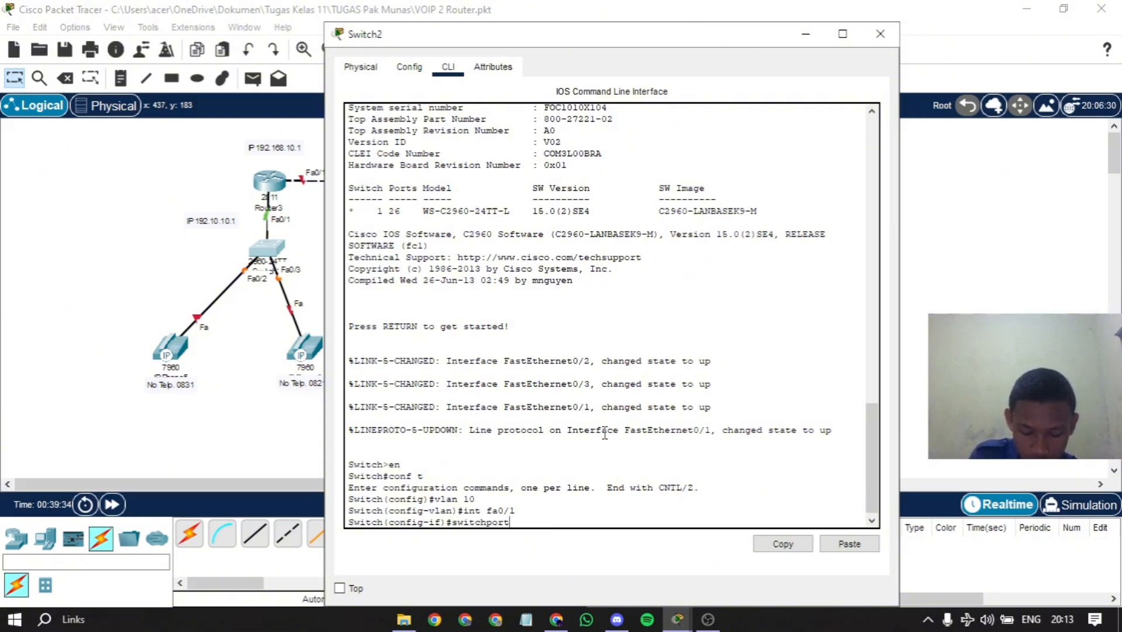
type("mode trunk")
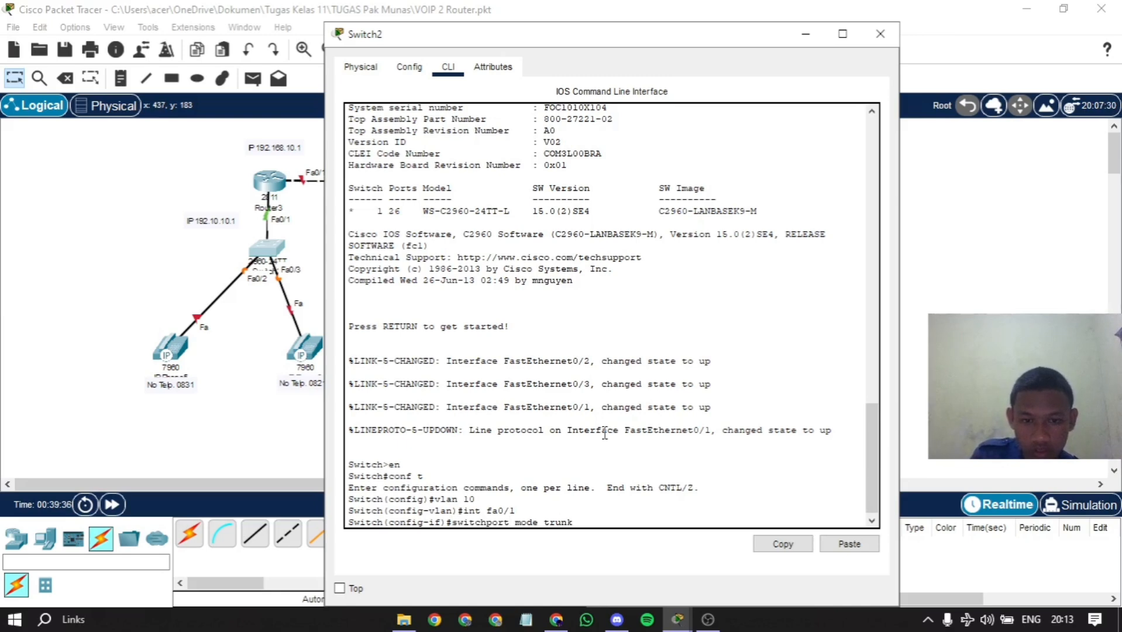
key("Return")
key("Return")
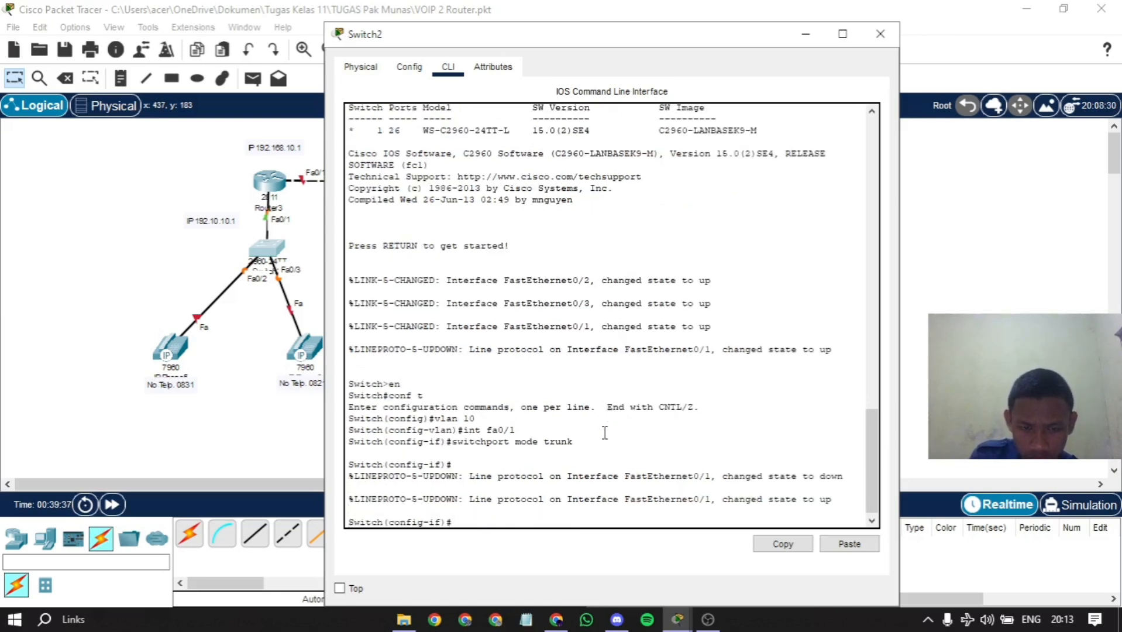
- Assign voice VLAN 10 to Switch2's interface range fa0/2-4 with switchport voice vlan 10
type("int range")
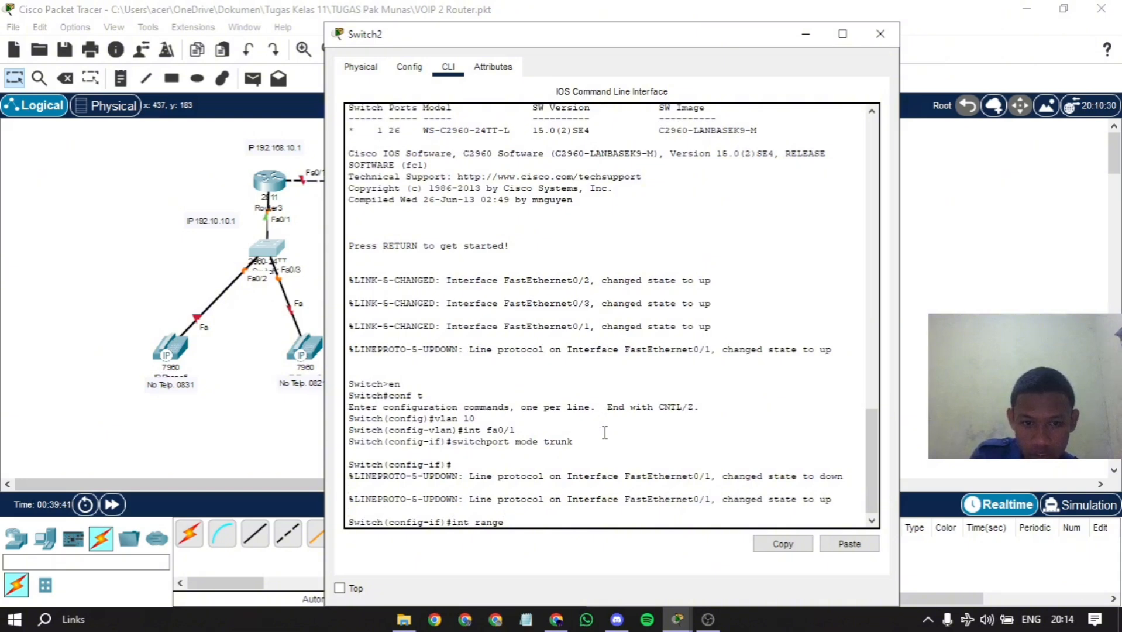
type(" fa0/")
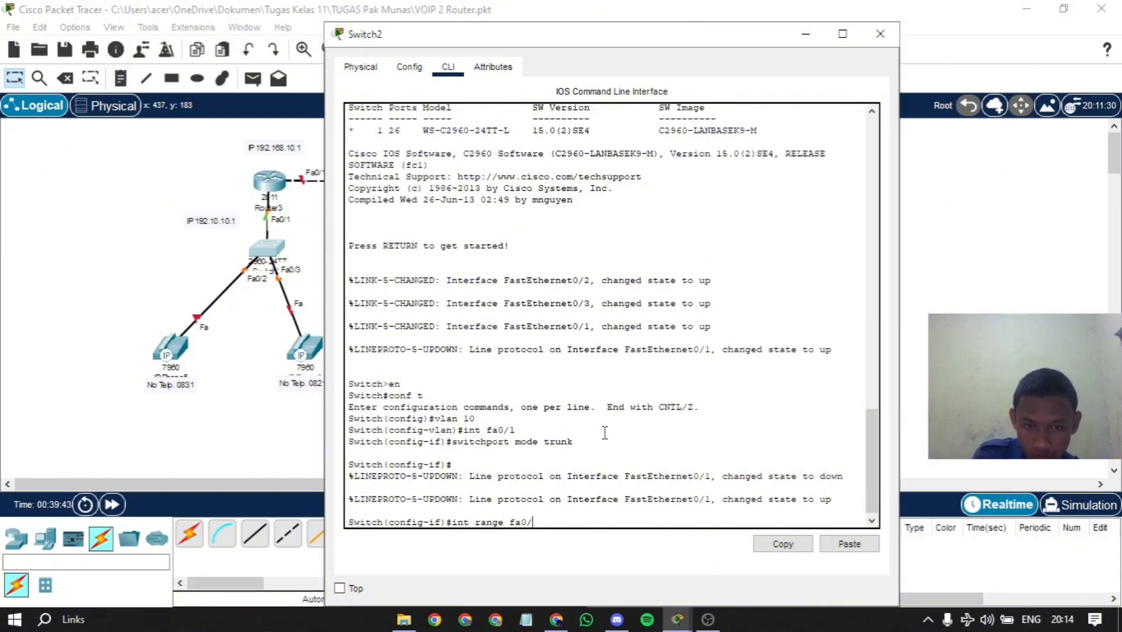
type("2-")
type("4")
key("Return")
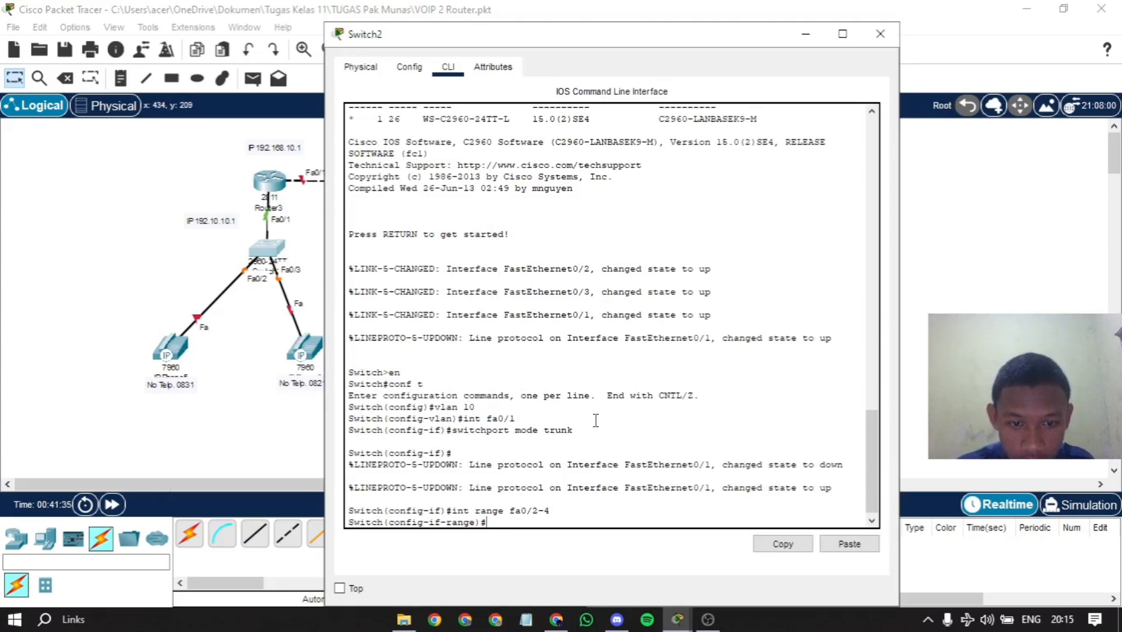
type("si")
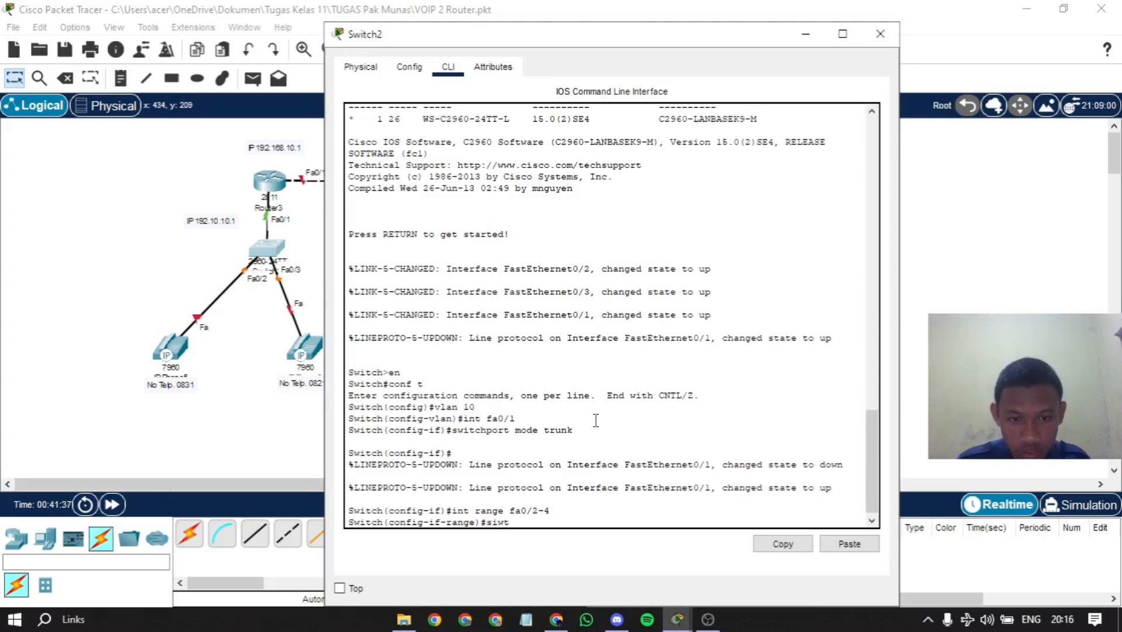
key("BackSpace")
type("witchp")
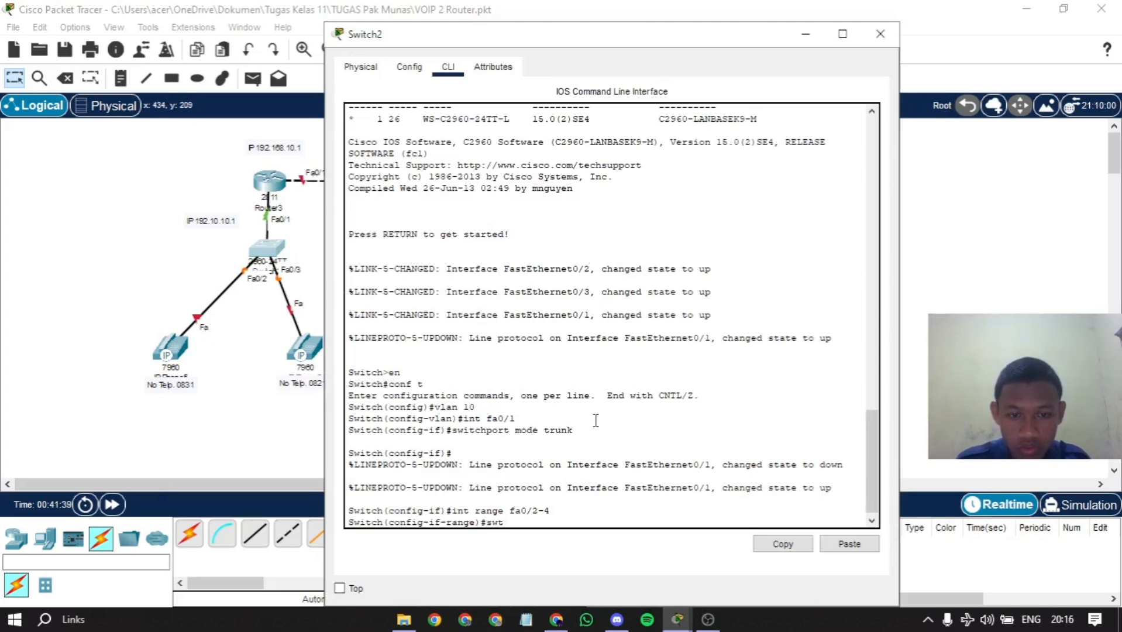
type("ort ")
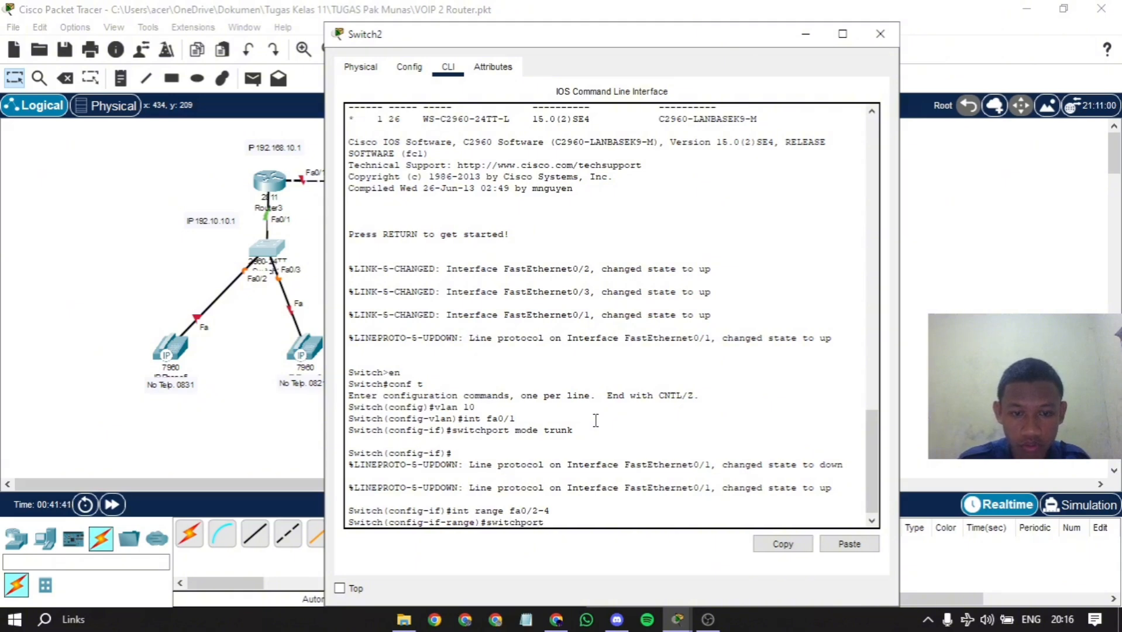
type("vo")
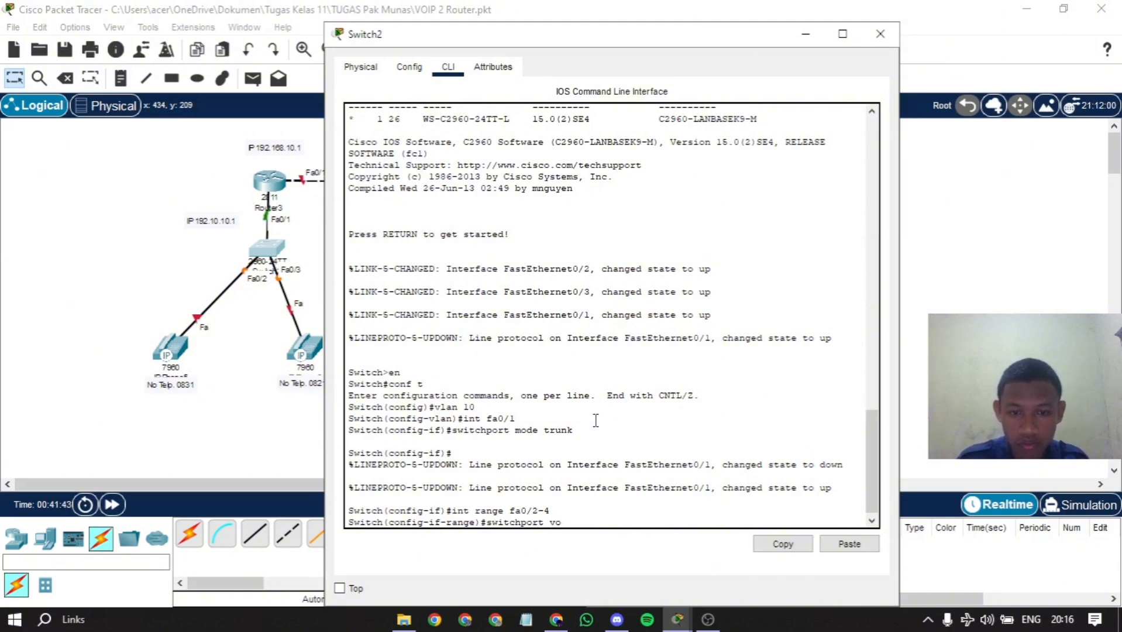
type("ice vlan 10")
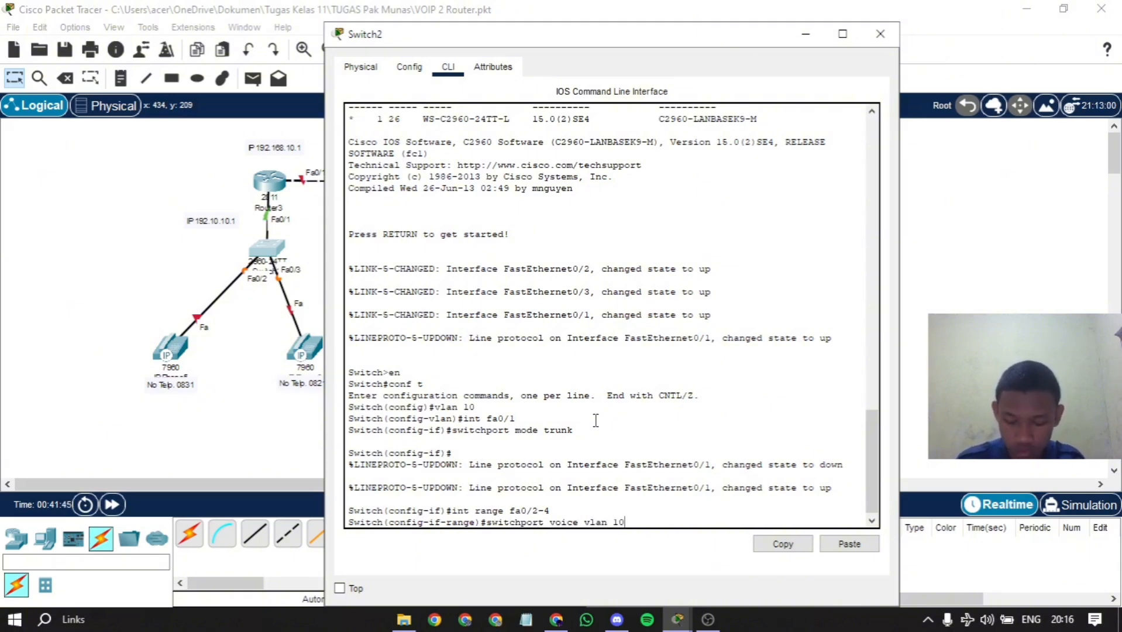
key("Return")
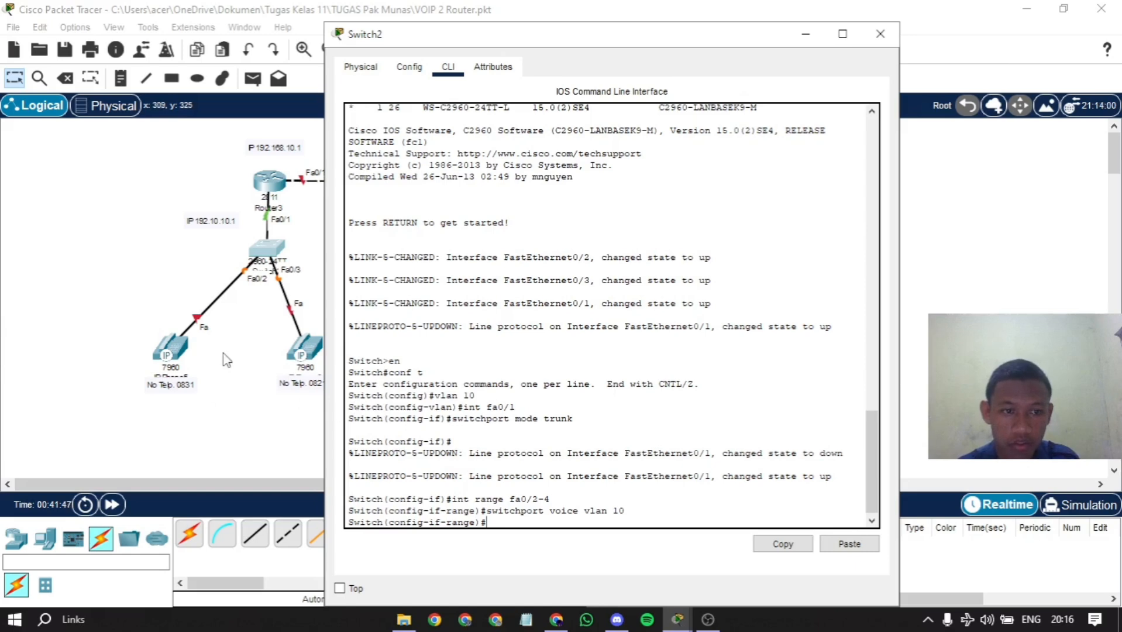
- Open Router4's command line, decline the initial configuration dialog and enter global configuration mode
left_click(223, 352)
left_click(475, 185)
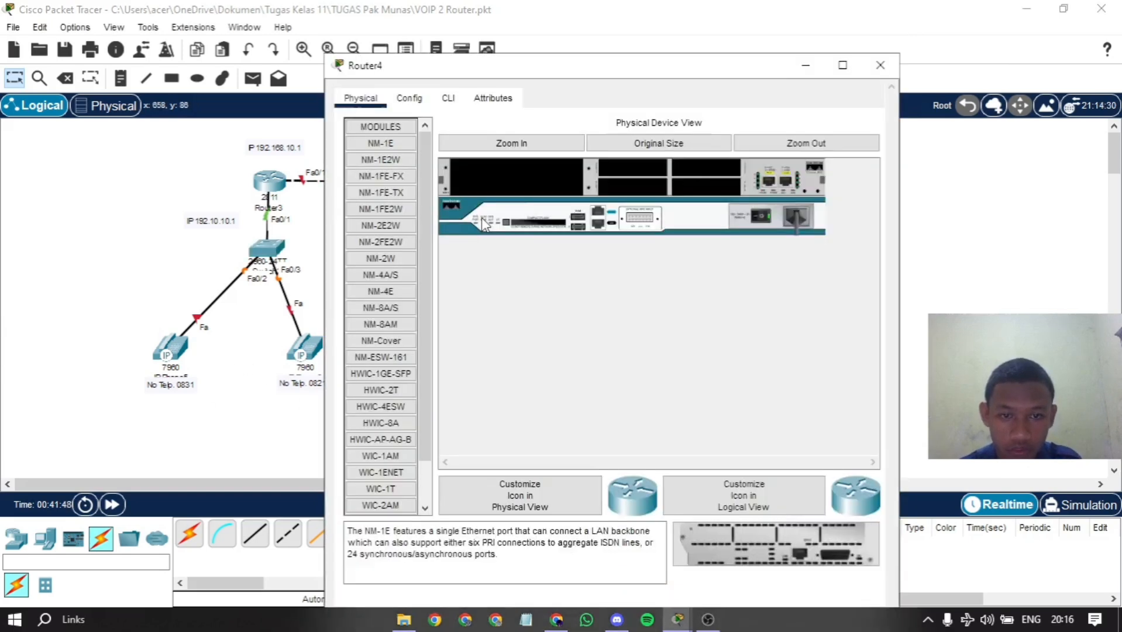
left_click(448, 67)
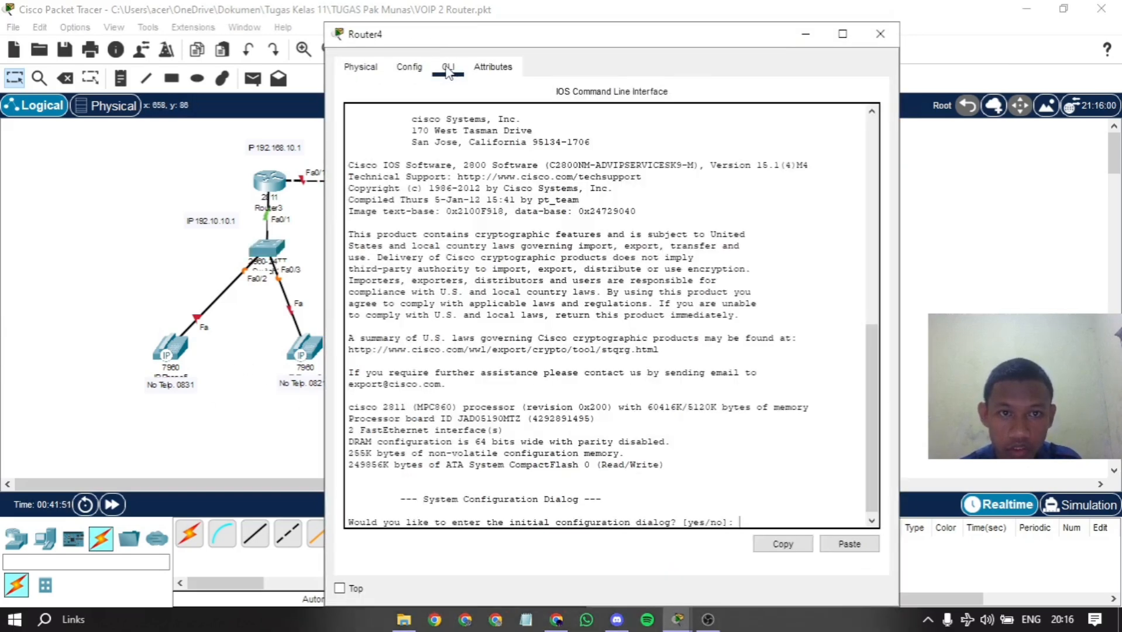
type("no")
key("Return")
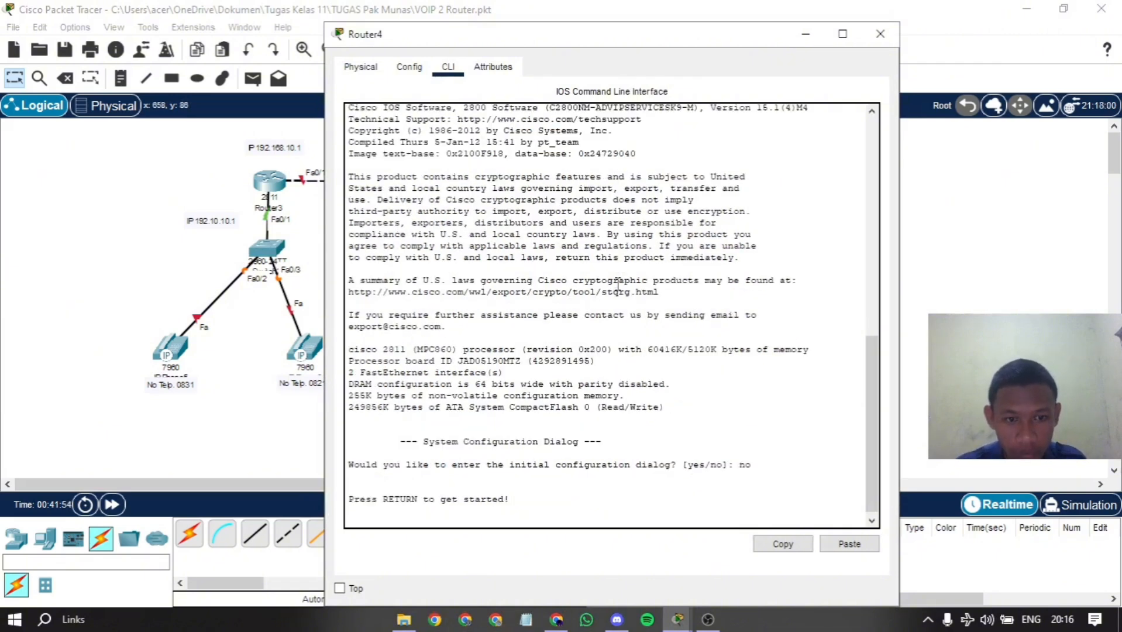
key("Return")
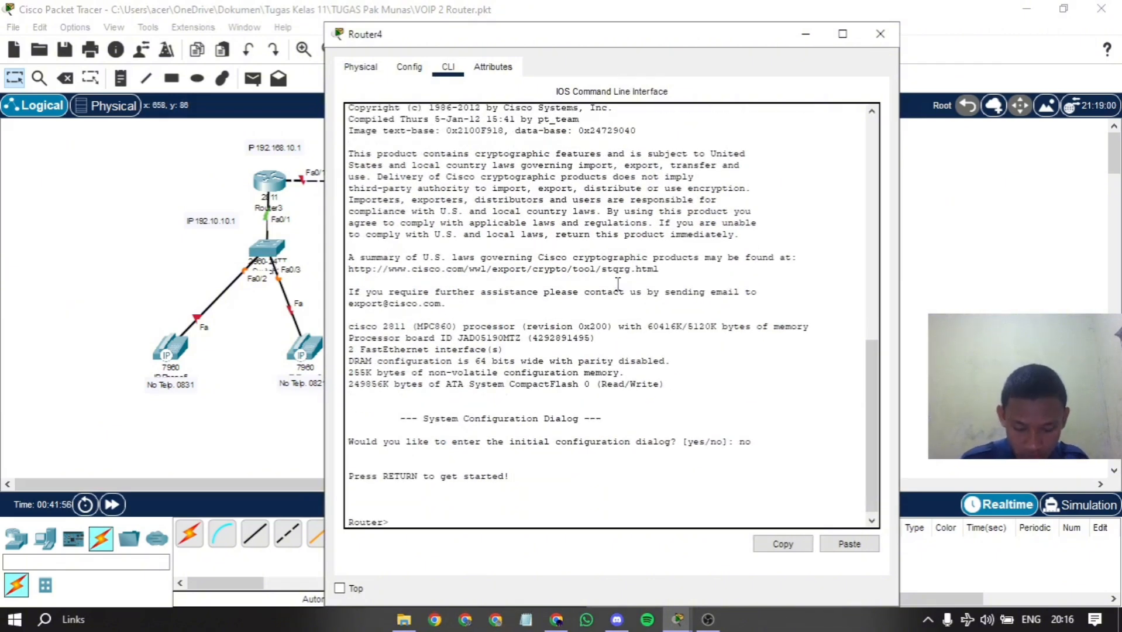
type("en")
key("Return")
type("conf t")
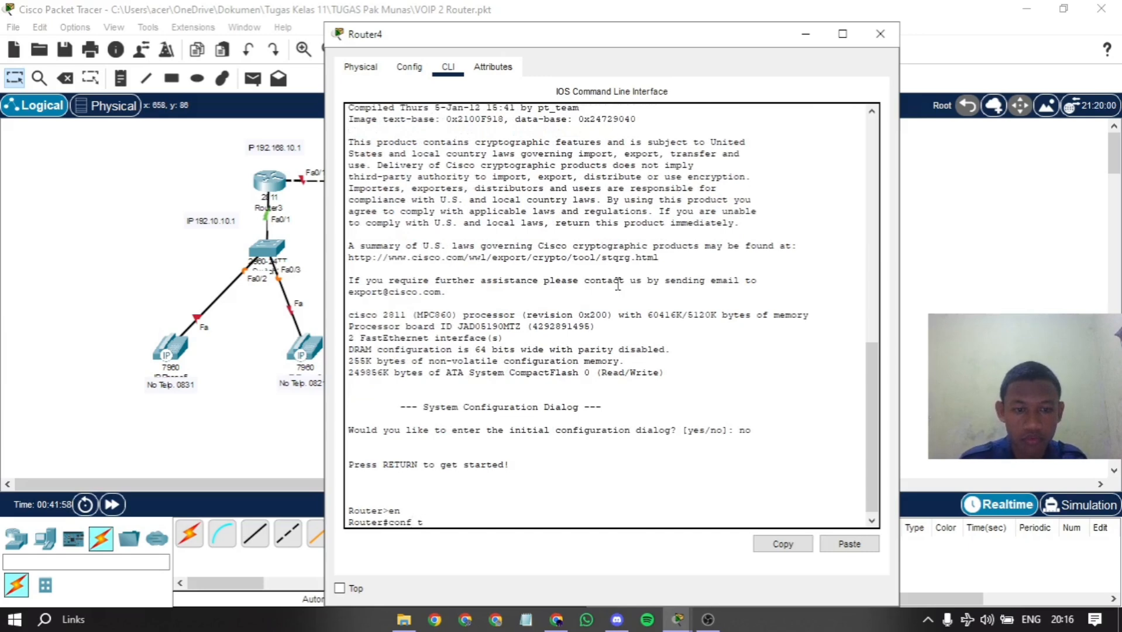
key("Return")
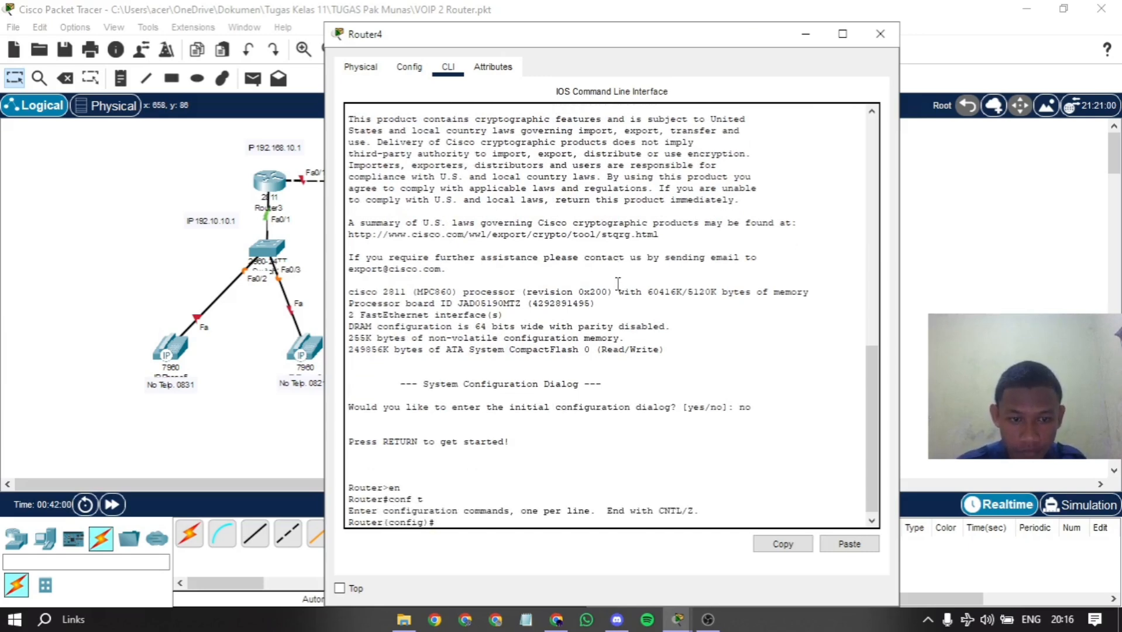
- Enable Router4's interface fa0/0 with no shutdown
type("in")
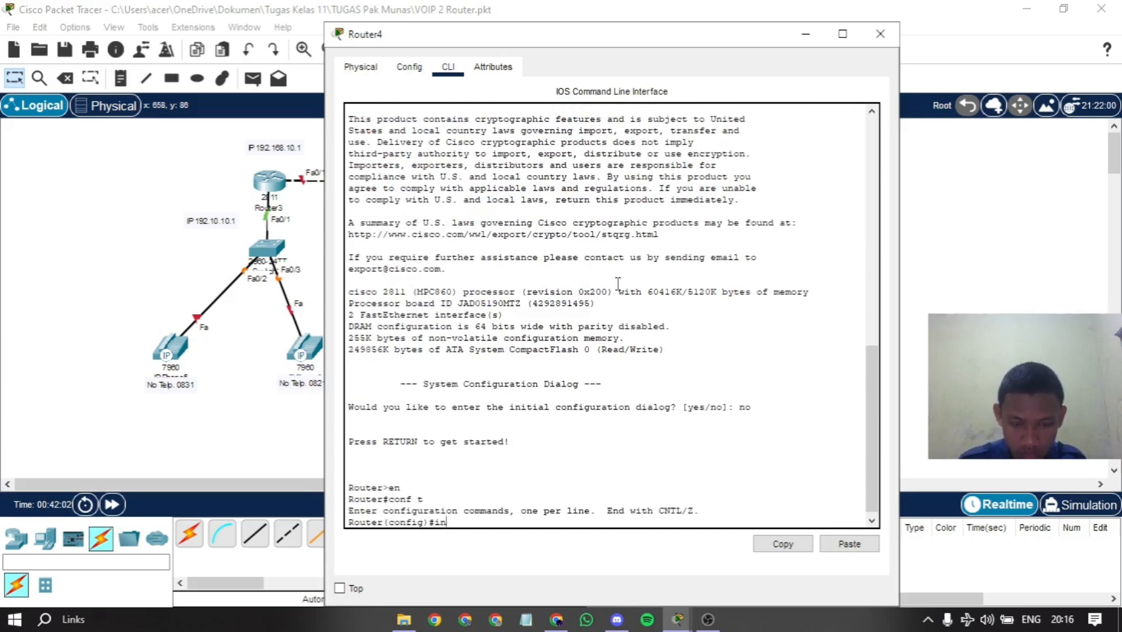
type("t- fa0/")
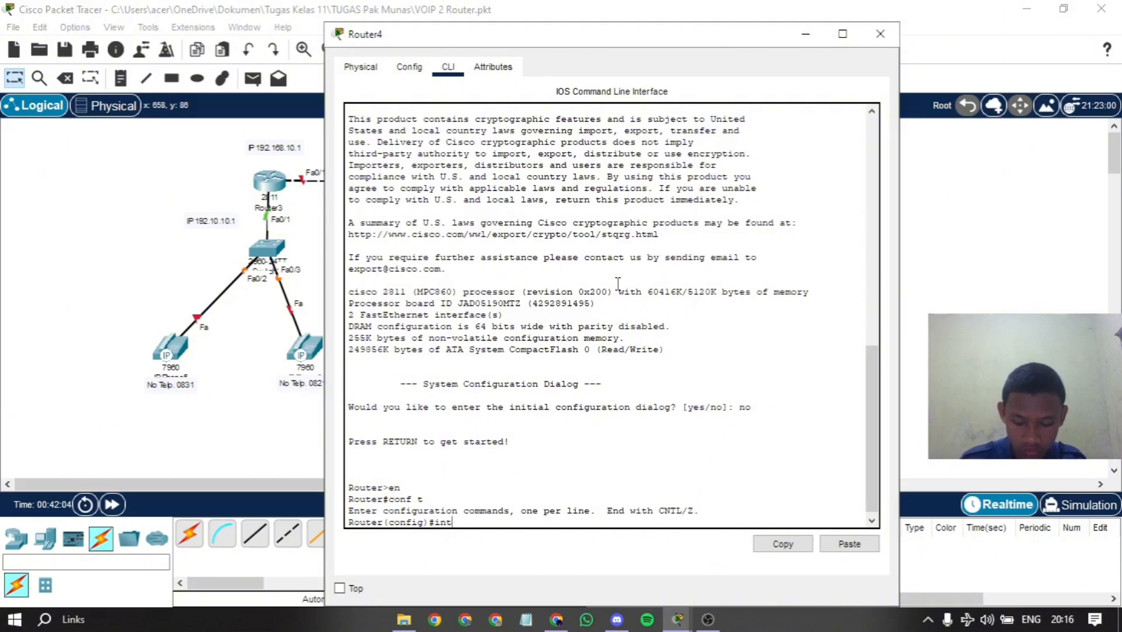
type("0")
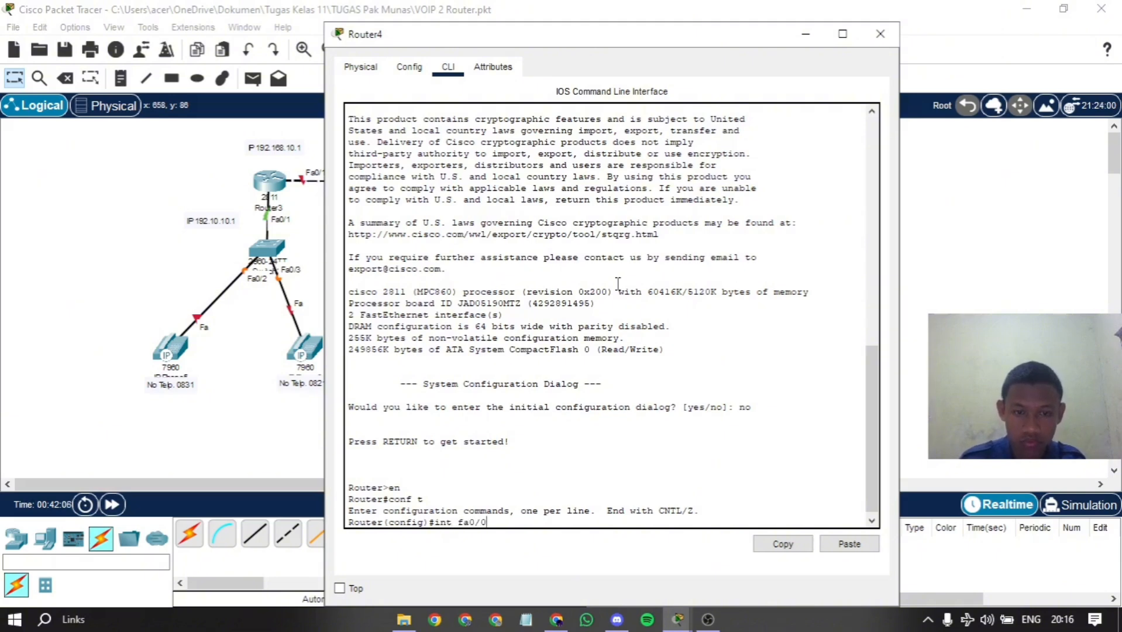
key("Return")
type("no sh")
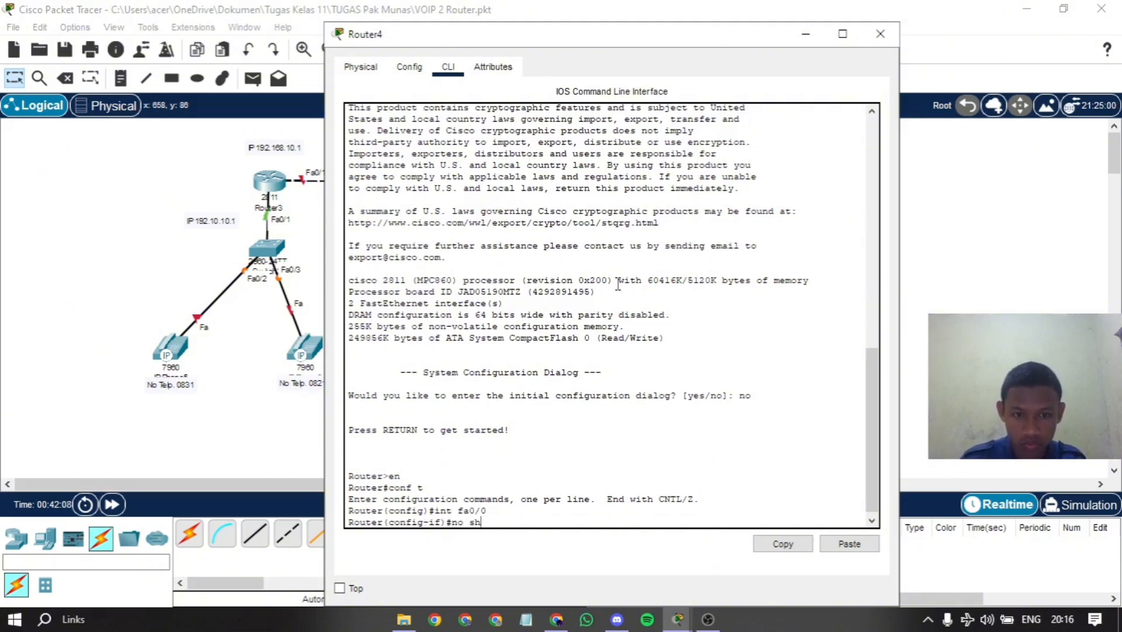
key("Return")
- Create subinterface fa0/0.10 on Router4
type("int fa0/0")
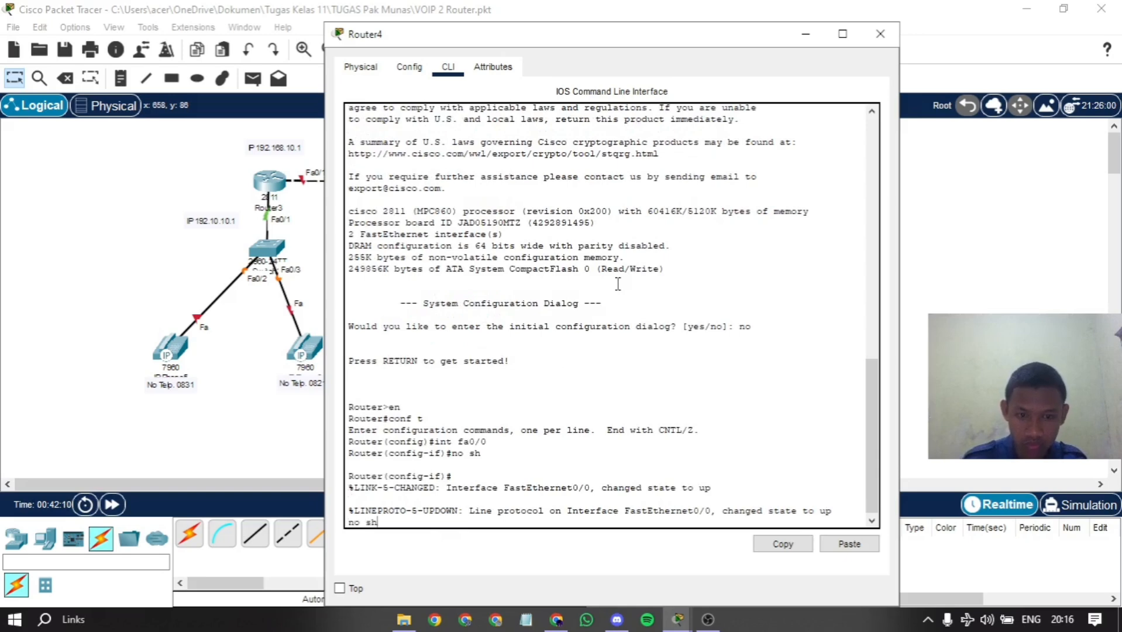
key("BackSpace")
key("BackSpace")
key("BackSpace")
key("BackSpace")
key("BackSpace")
key("BackSpace")
key("BackSpace")
key("BackSpace")
key("BackSpace")
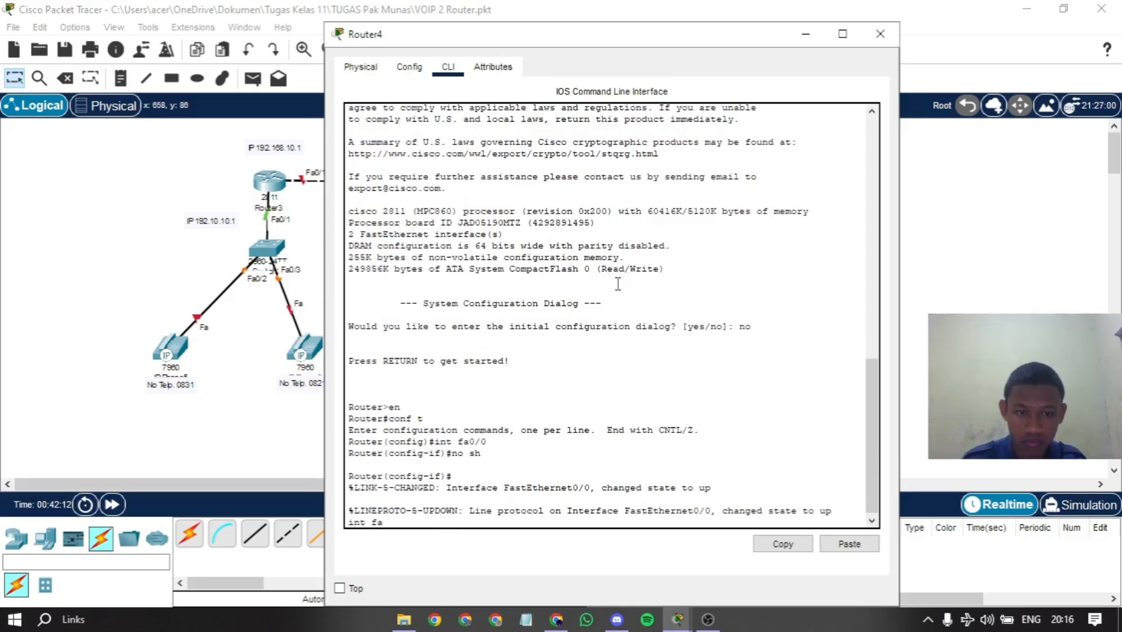
key("Return")
type("int fa0/0")
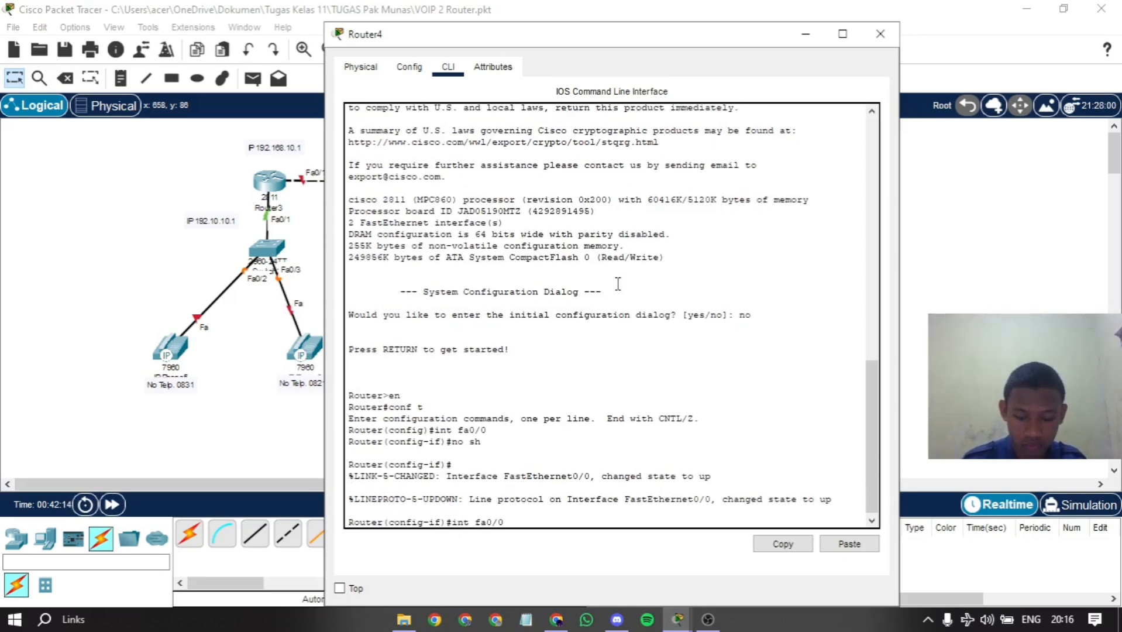
type(".10")
key("Return")
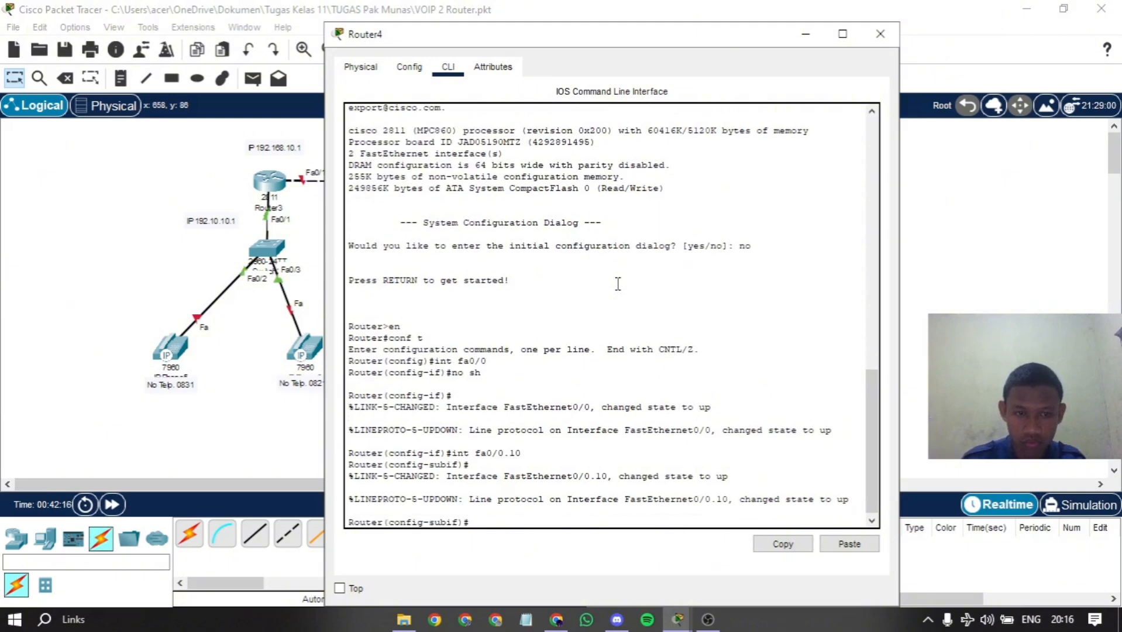
- Set the encapsulation of Router4's subinterface fa0/0.10 to dot1Q with VLAN 10
type("enca")
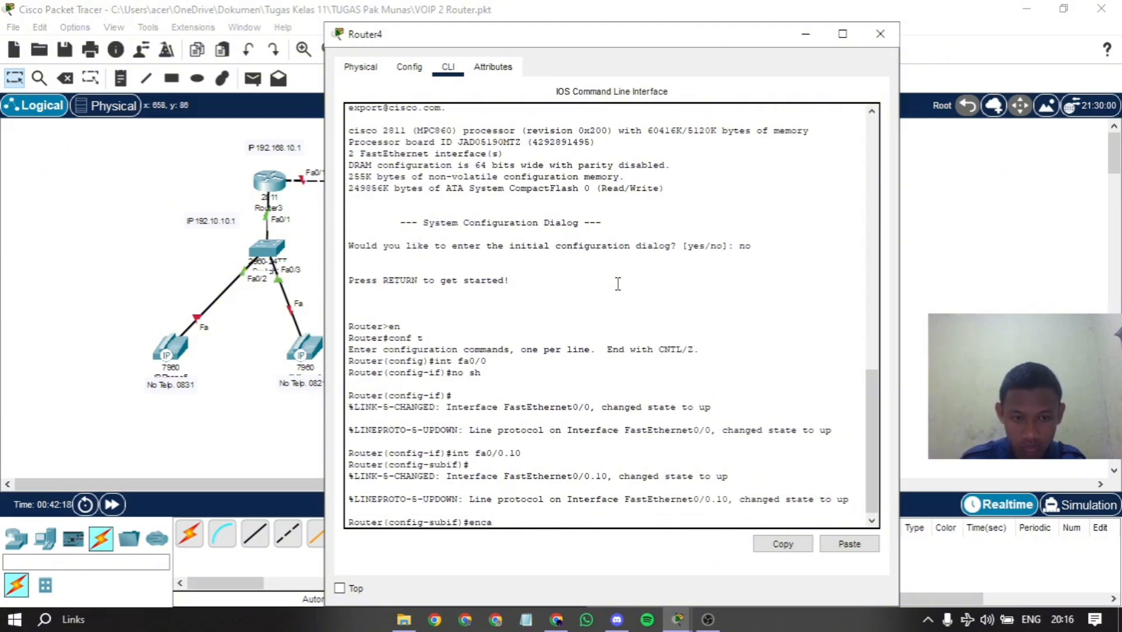
type("psulation ")
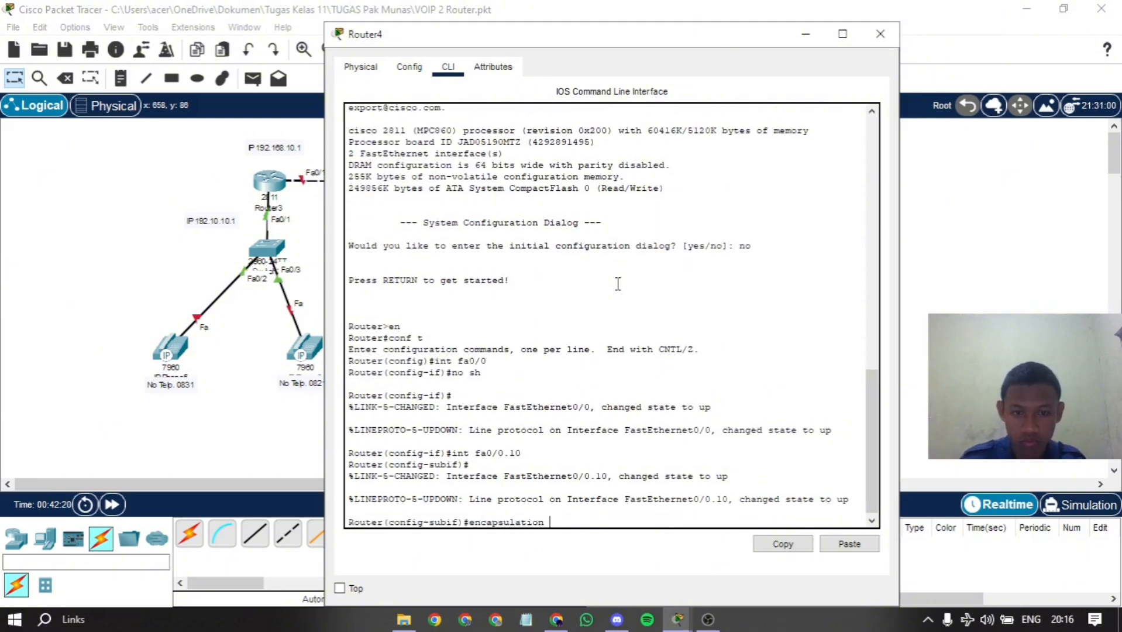
type("dot1q 10")
key("Return")
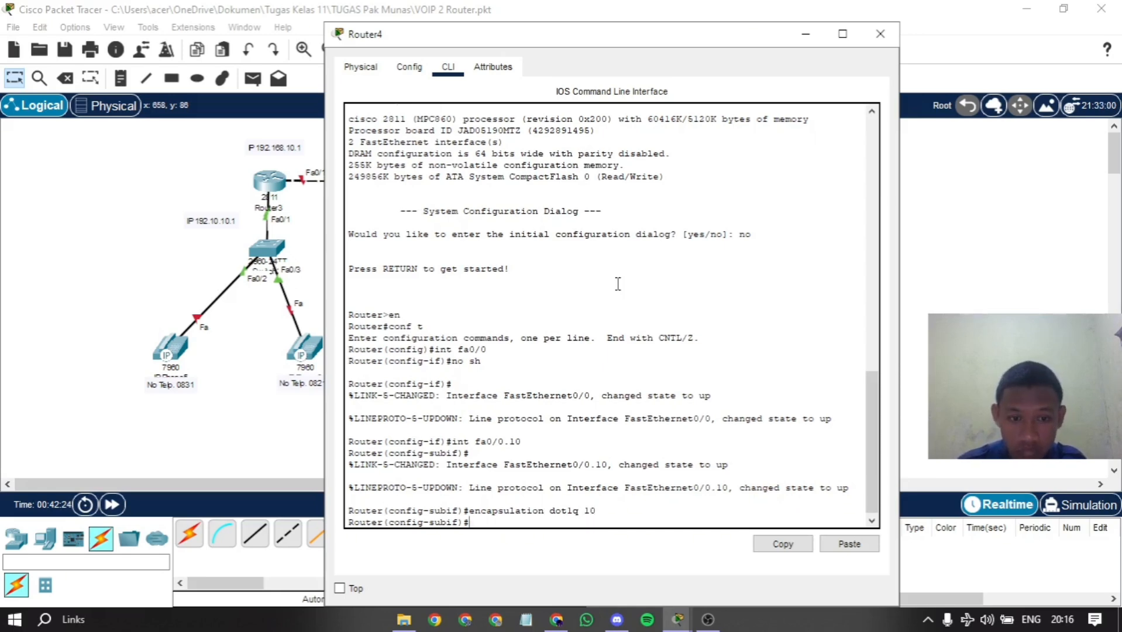
- Move the IP 192.10.15.1 label closer to the switch below Router4 and give subinterface fa0/0.10 the address 192.10.15.1 with mask 255.255.255.0
type("ip address")
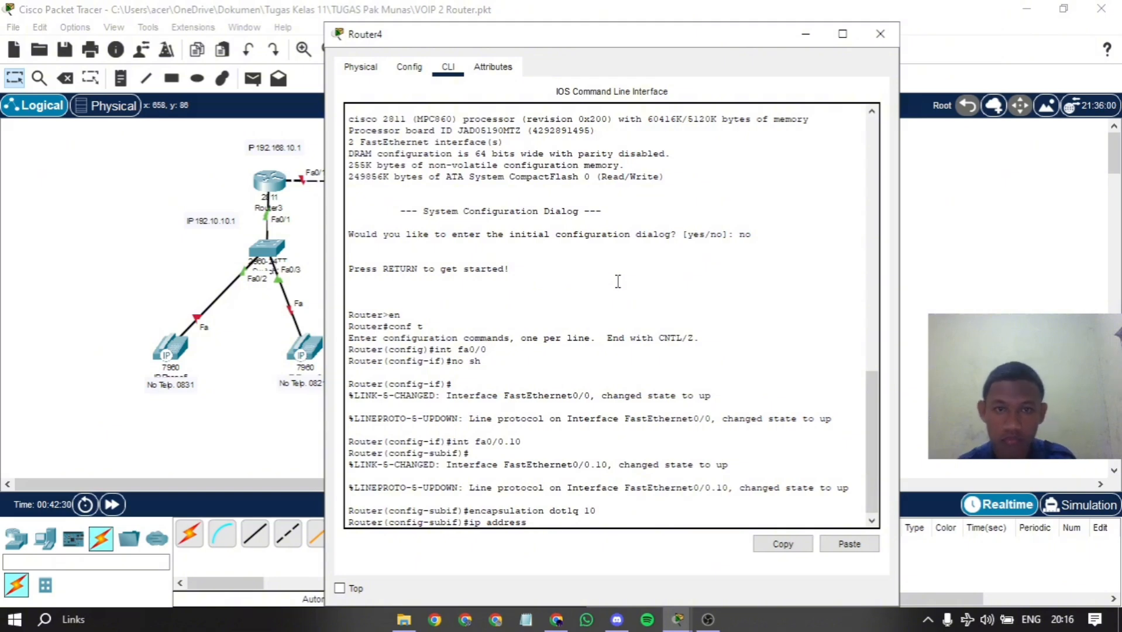
left_click_drag(575, 32, 548, 400)
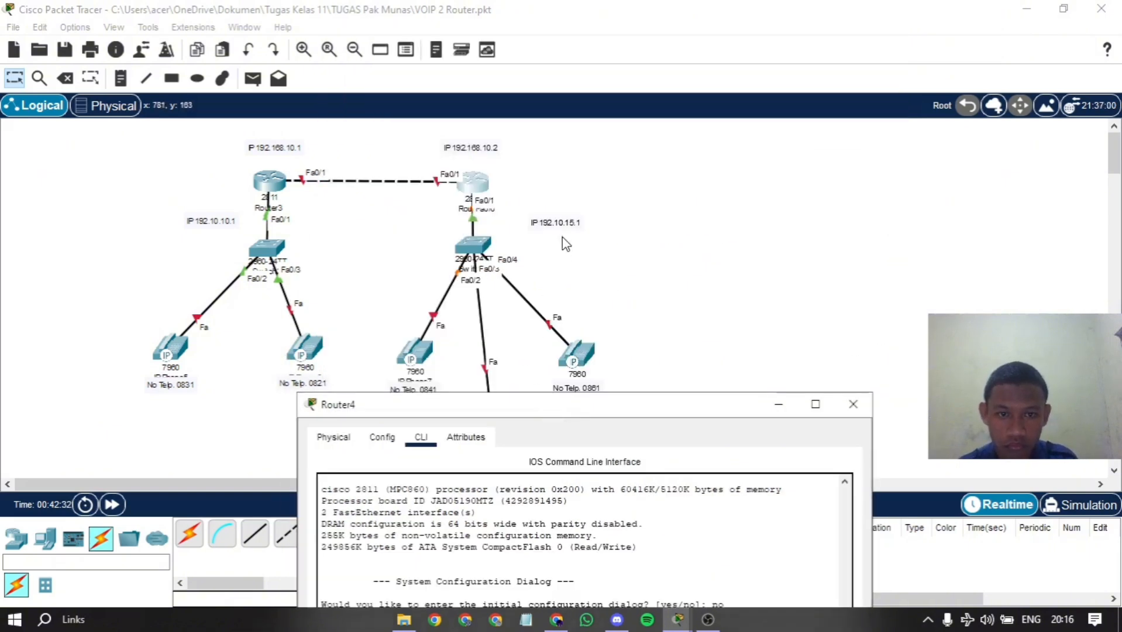
left_click_drag(552, 222, 529, 224)
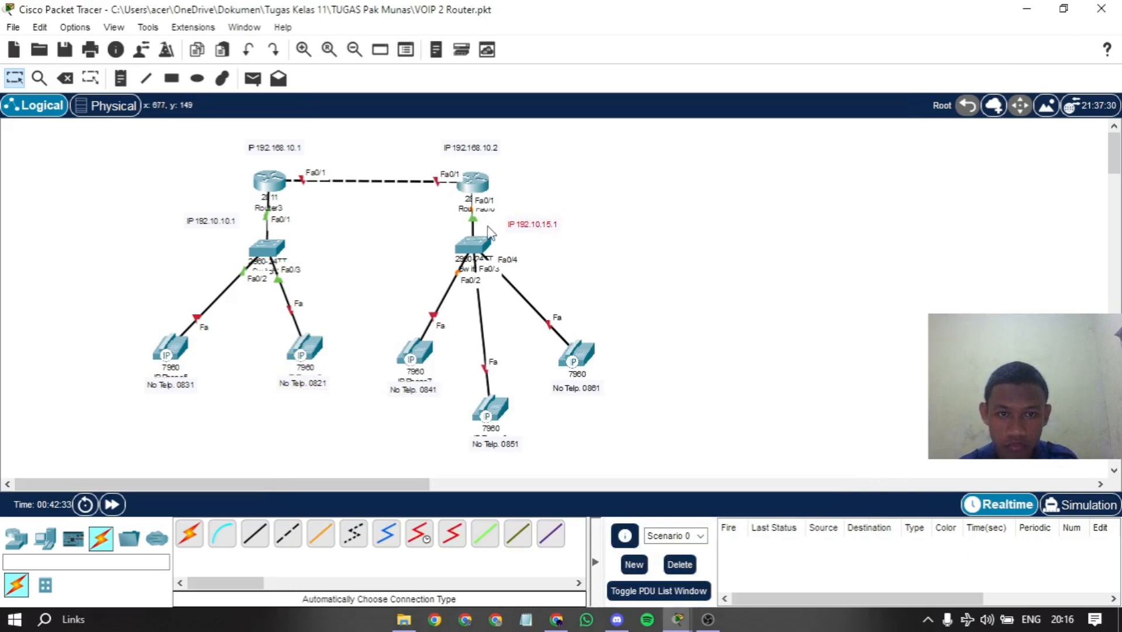
left_click(472, 183)
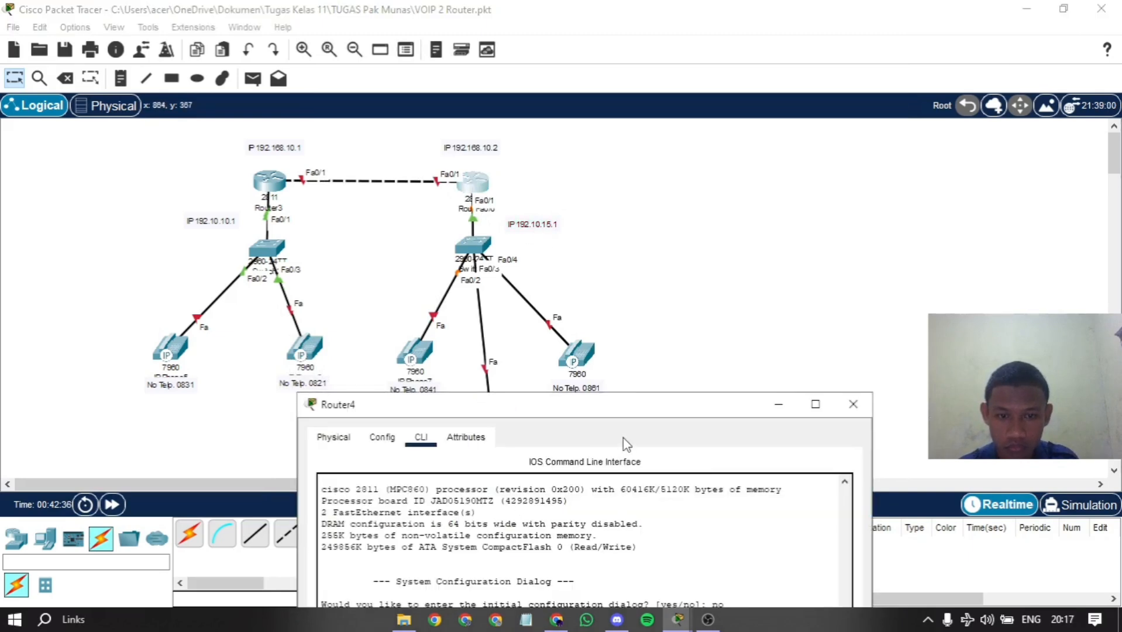
left_click_drag(628, 403, 608, 37)
type("192.10.1")
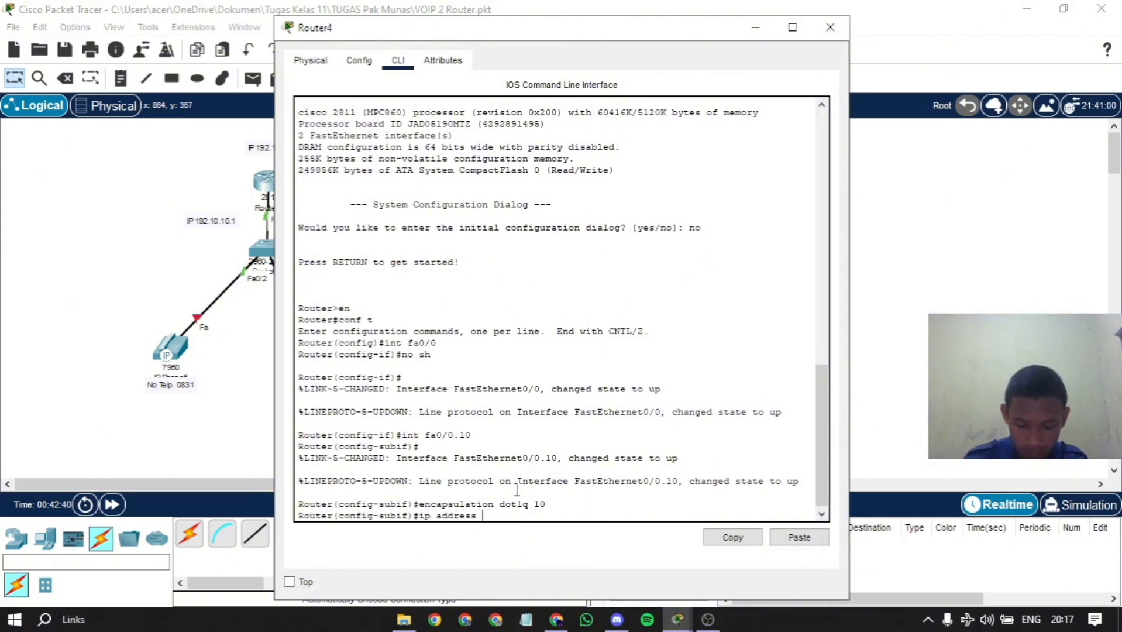
type("5.1")
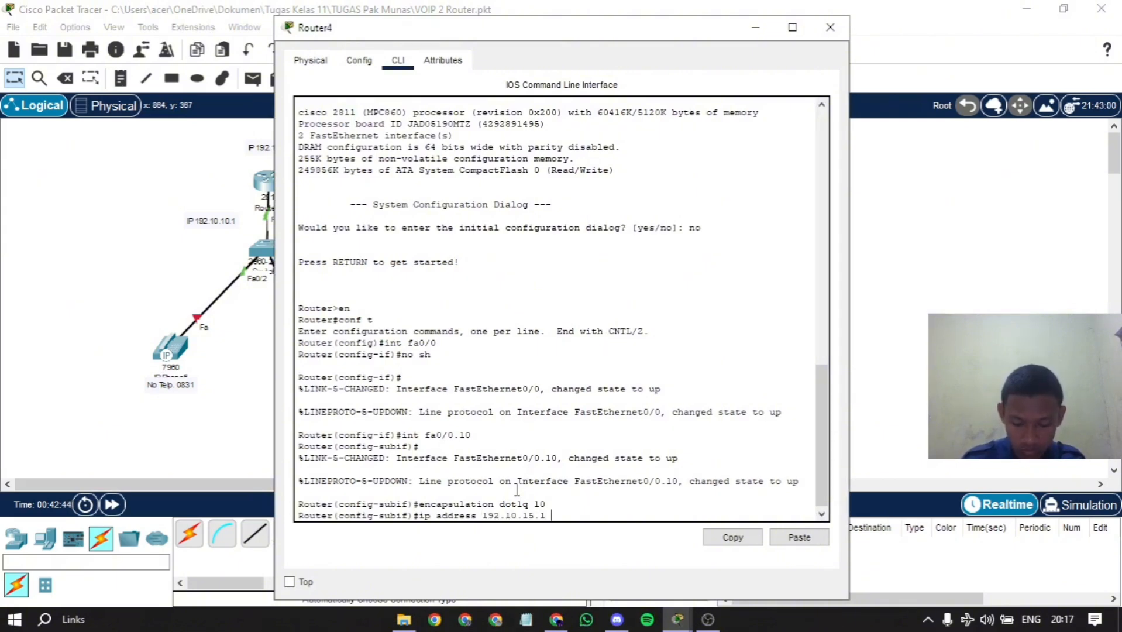
type(" 255.255")
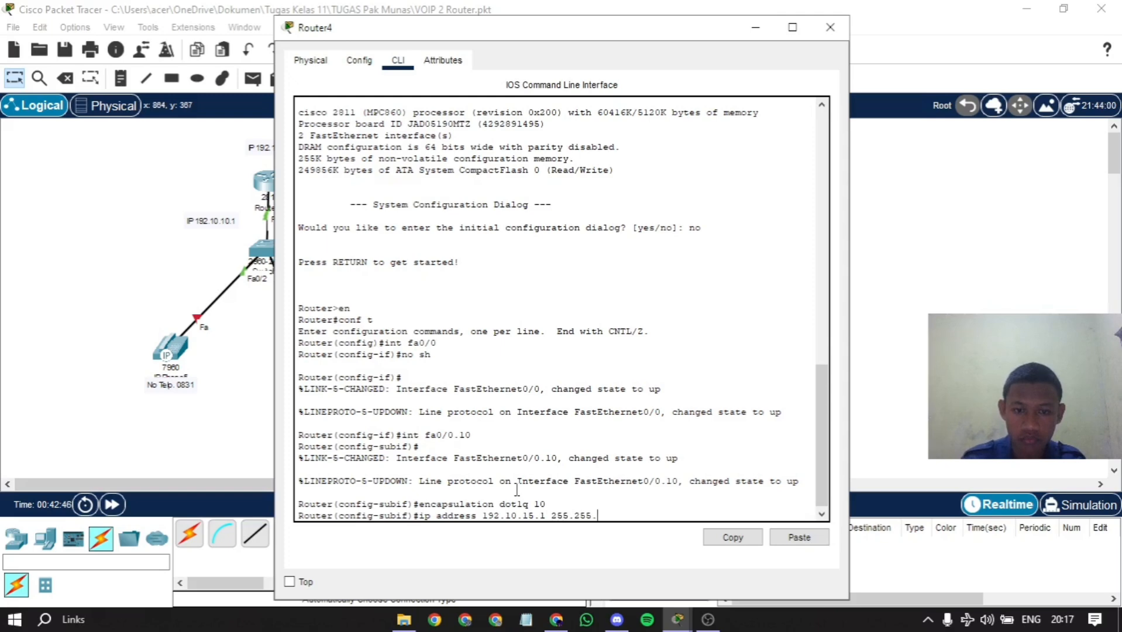
type(".2550")
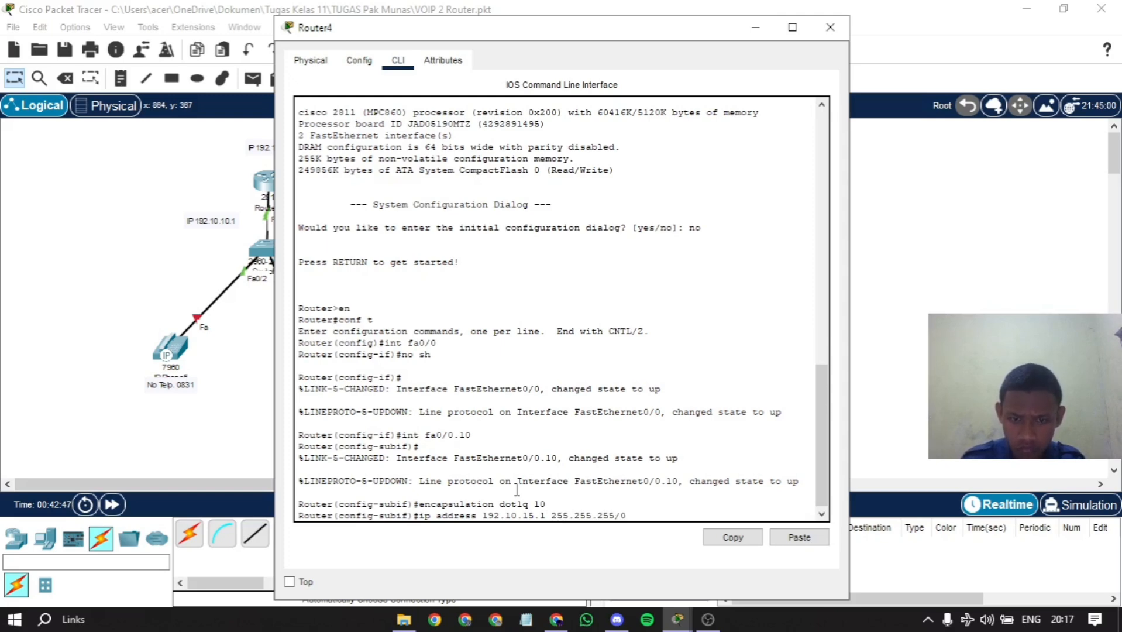
key("BackSpace")
key("BackSpace")
type(".0")
key("Return")
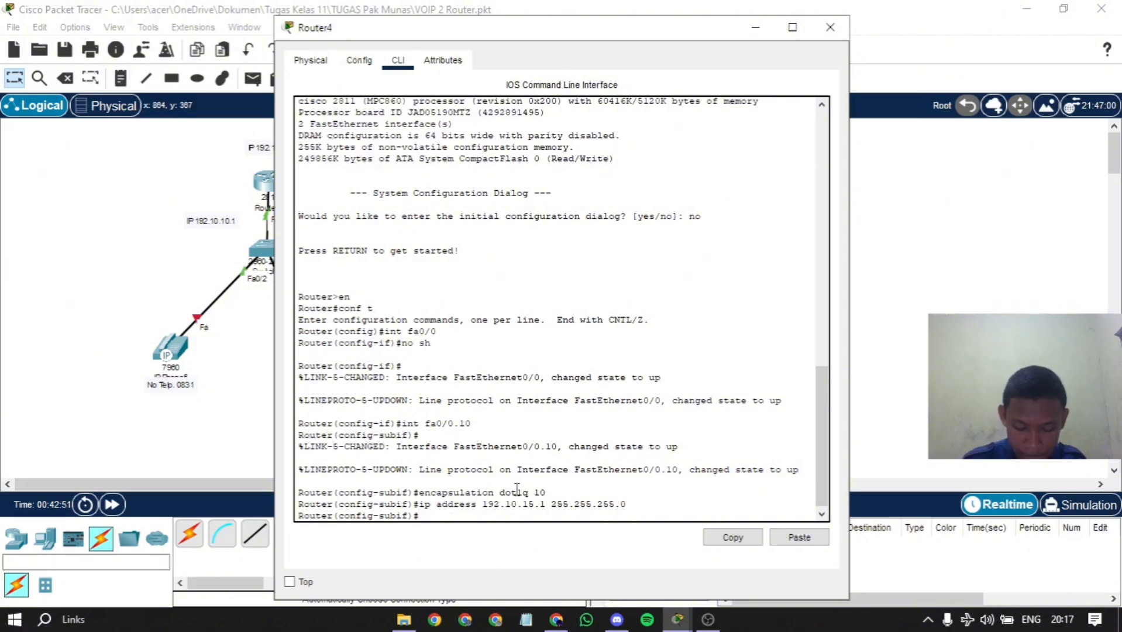
- Create a DHCP pool named iptelepon on Router4
type("ip dh")
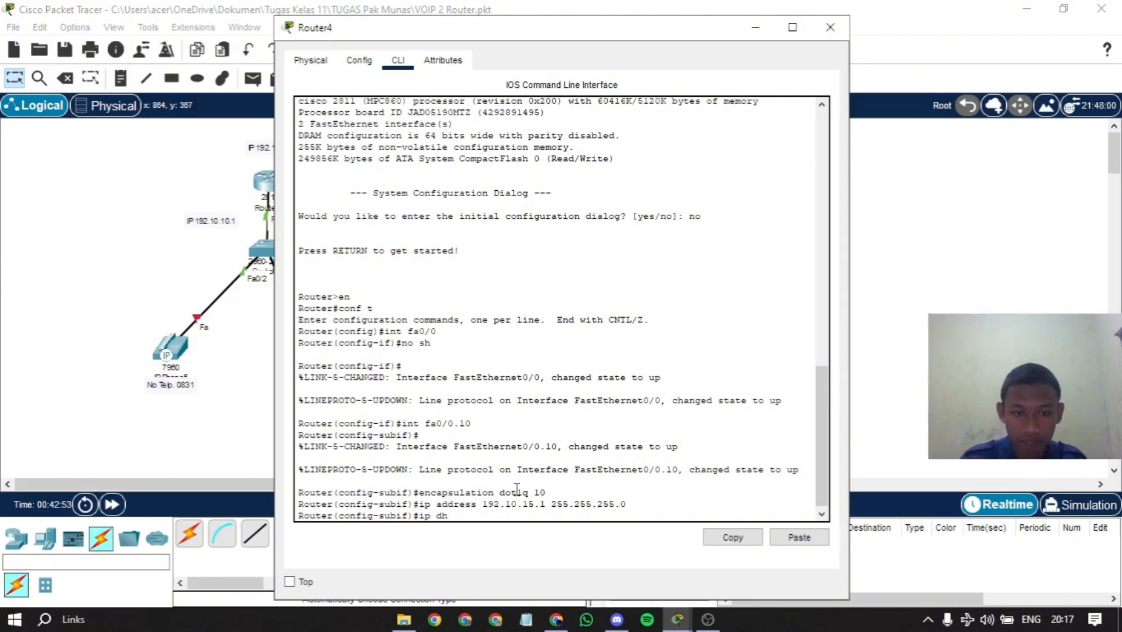
type("cp pool")
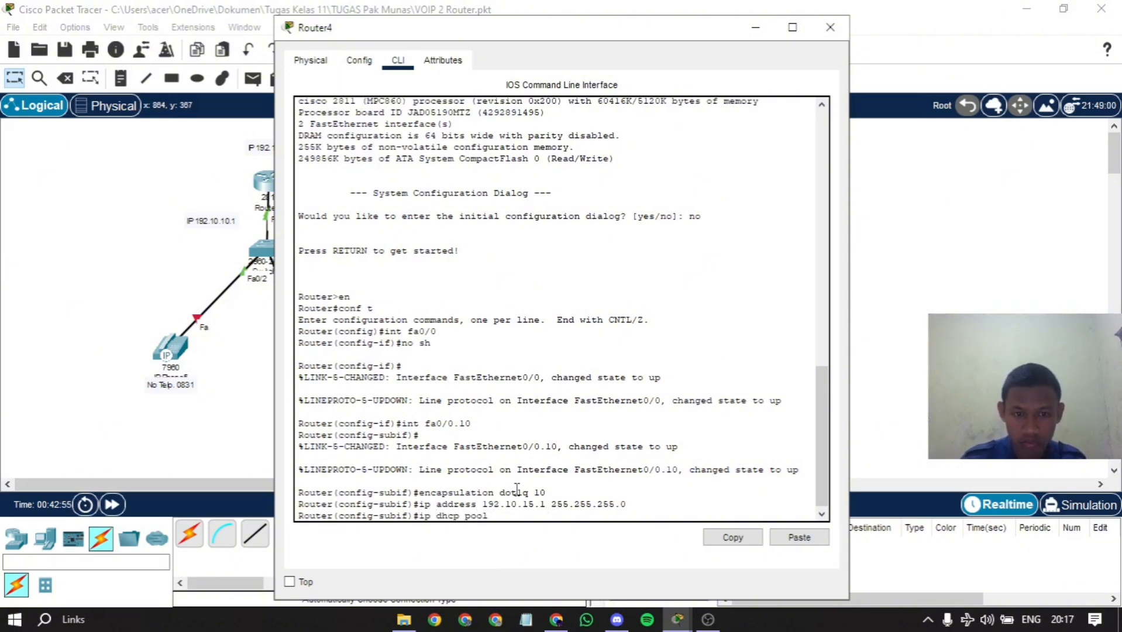
type(" iopte")
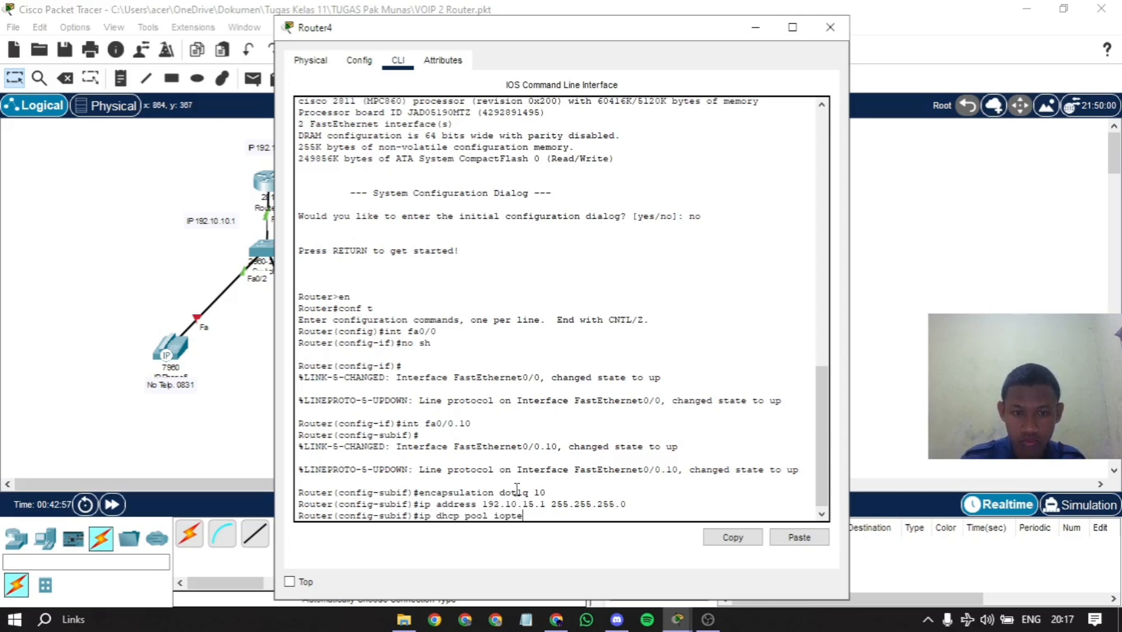
type("lepon")
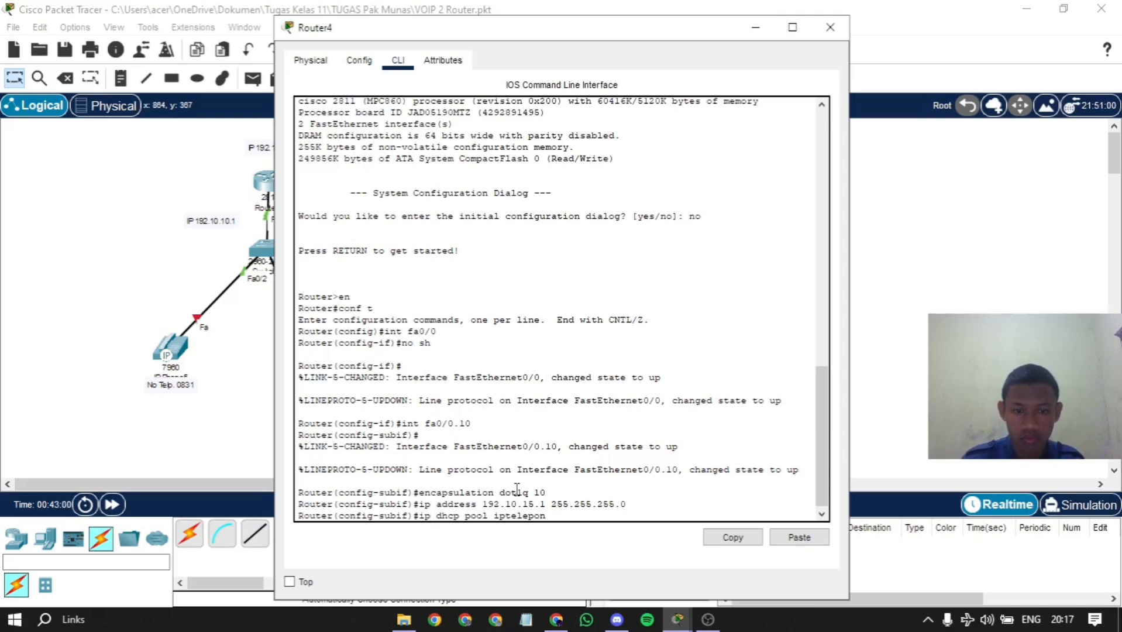
key("Return")
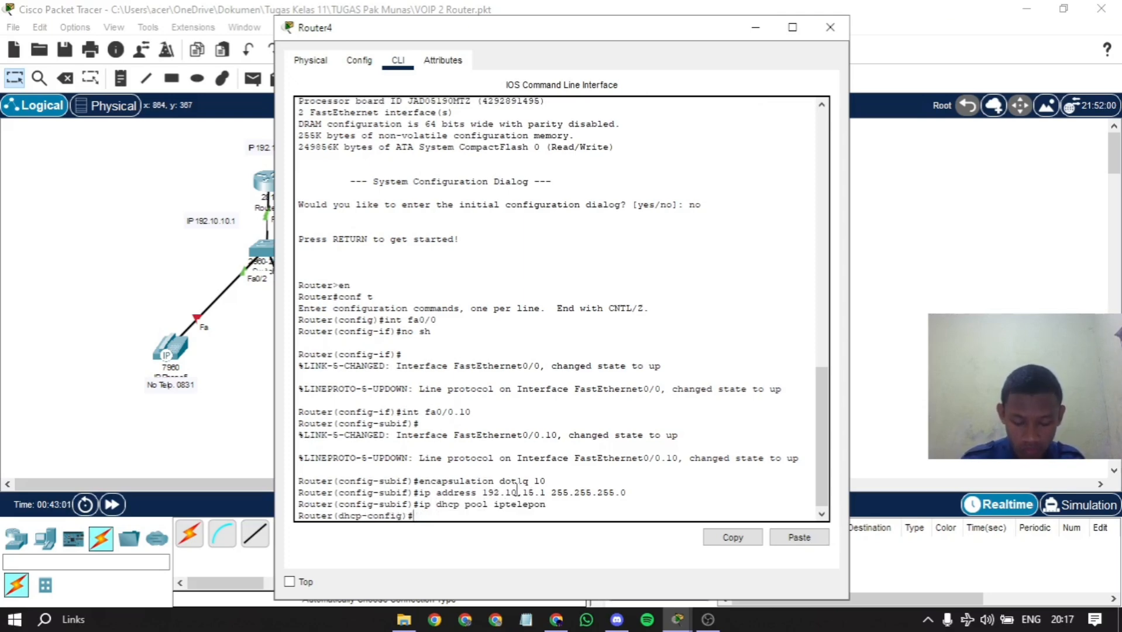
- Set the iptelepon pool's network to 192.10.15.0 with mask 255.255.255.0
type("net")
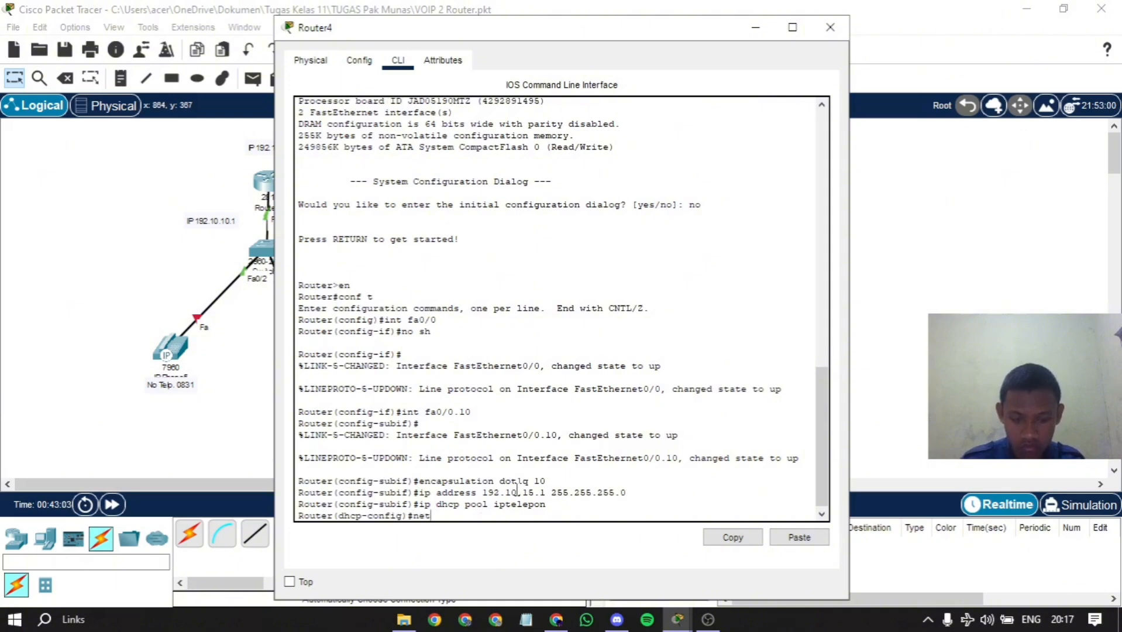
type(" 192.1")
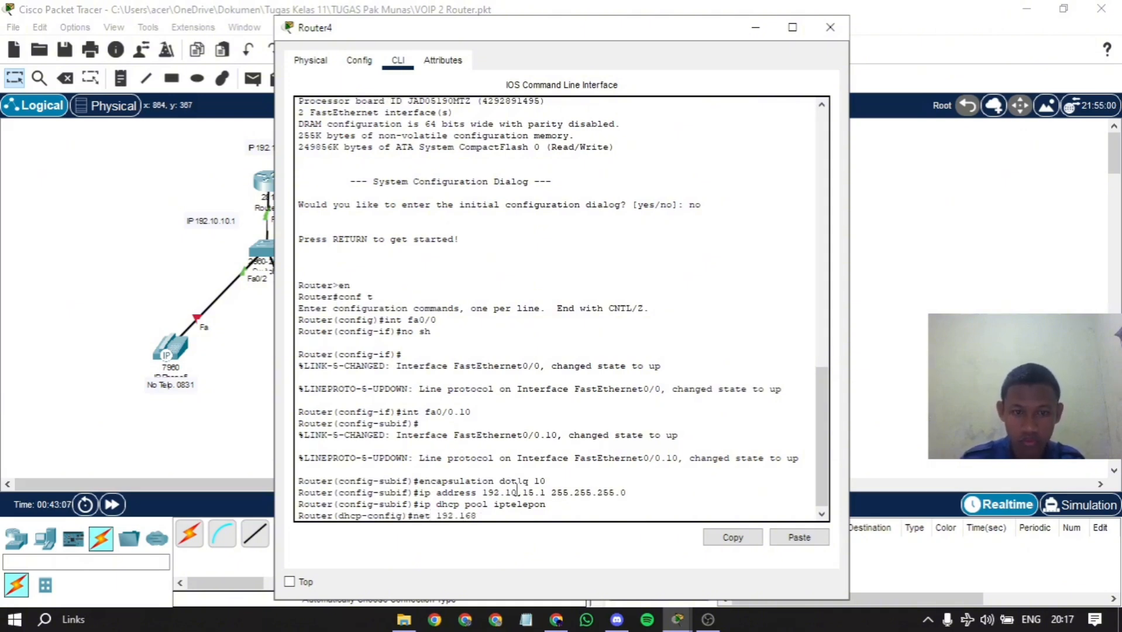
type("0.15.1 255")
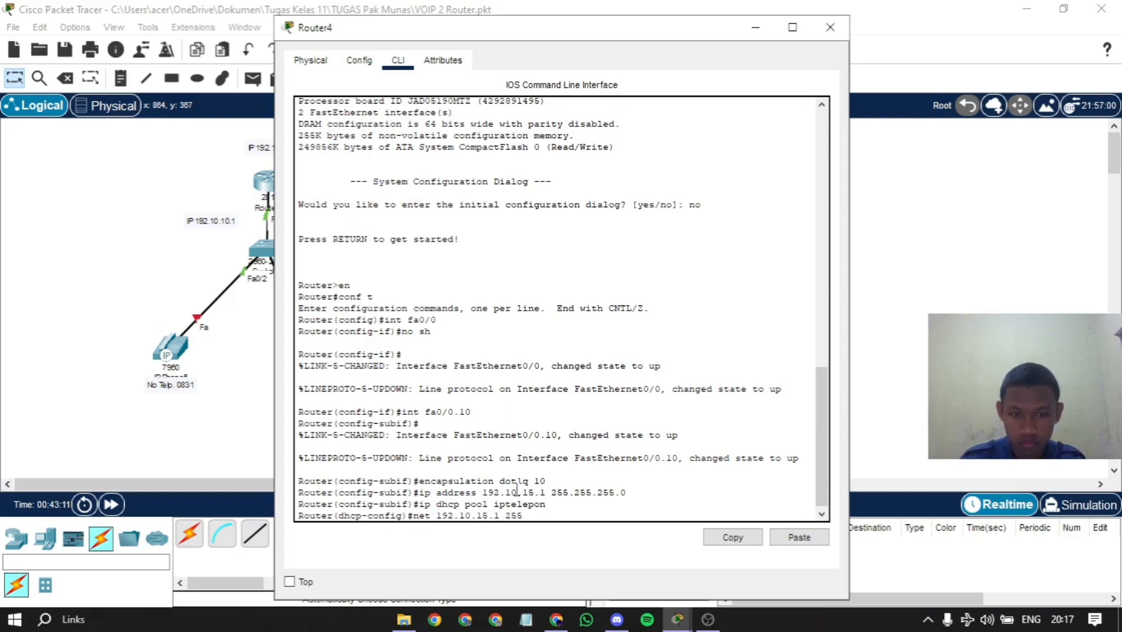
key("BackSpace")
key("BackSpace")
key("BackSpace")
type("0 25")
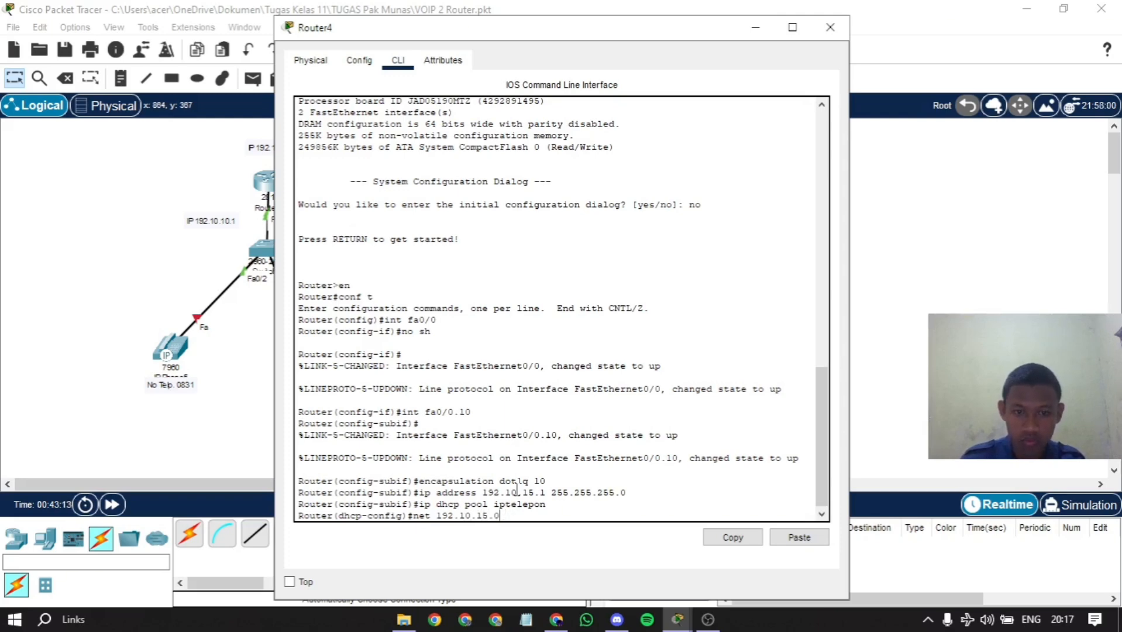
key("BackSpace")
key("BackSpace")
type("255.255.255.0")
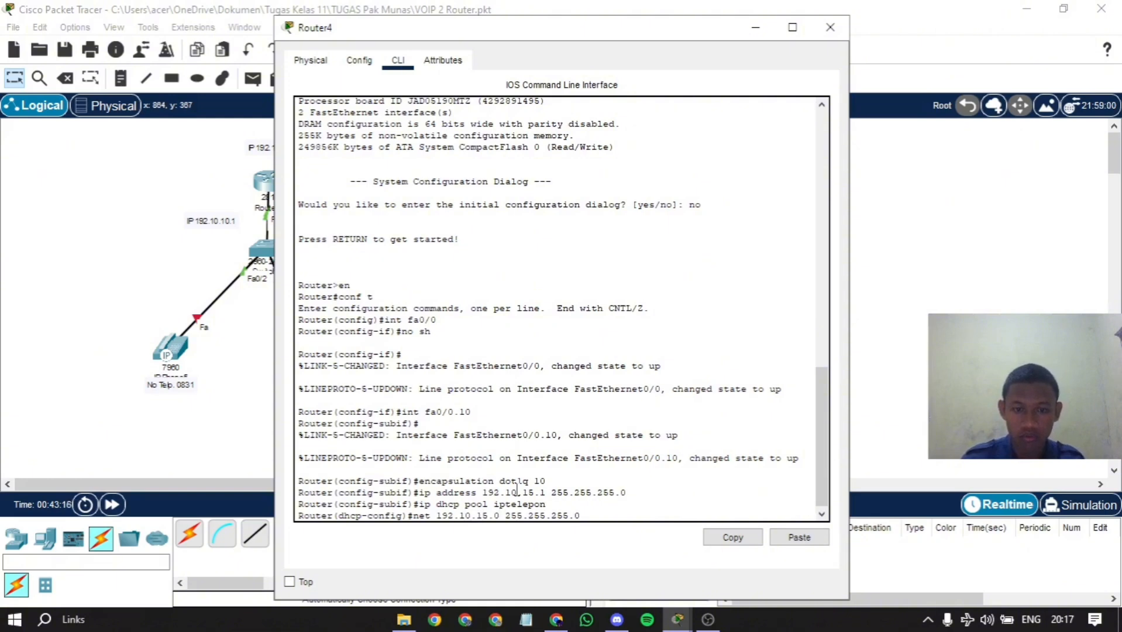
key("Return")
- Set the iptelepon pool's default router to 192.10.15.1
type("d")
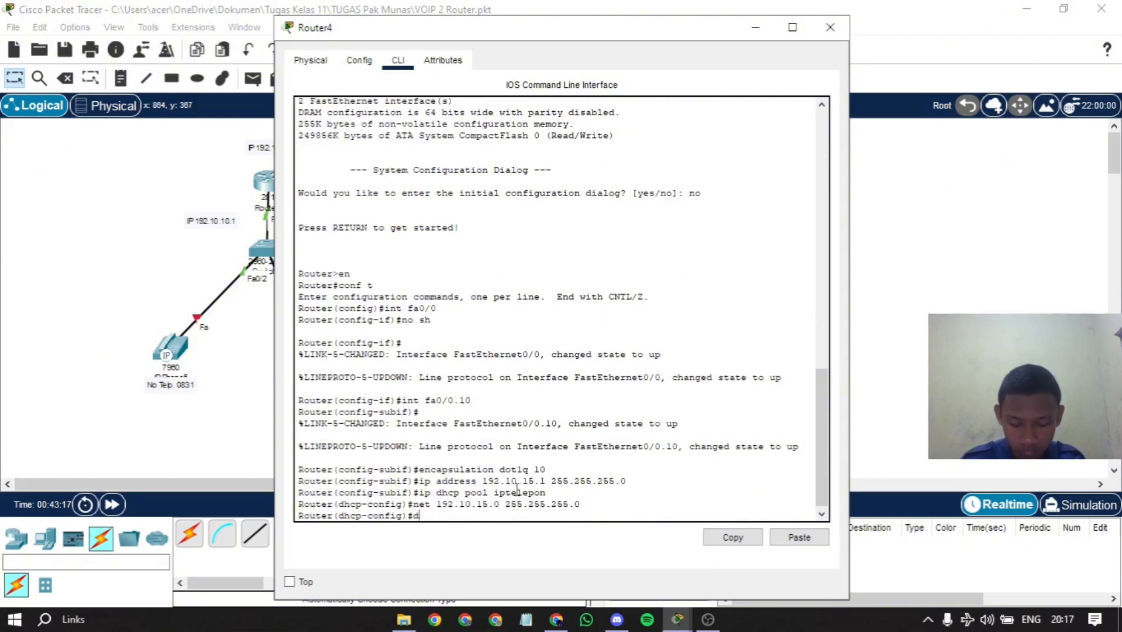
type("efault-router")
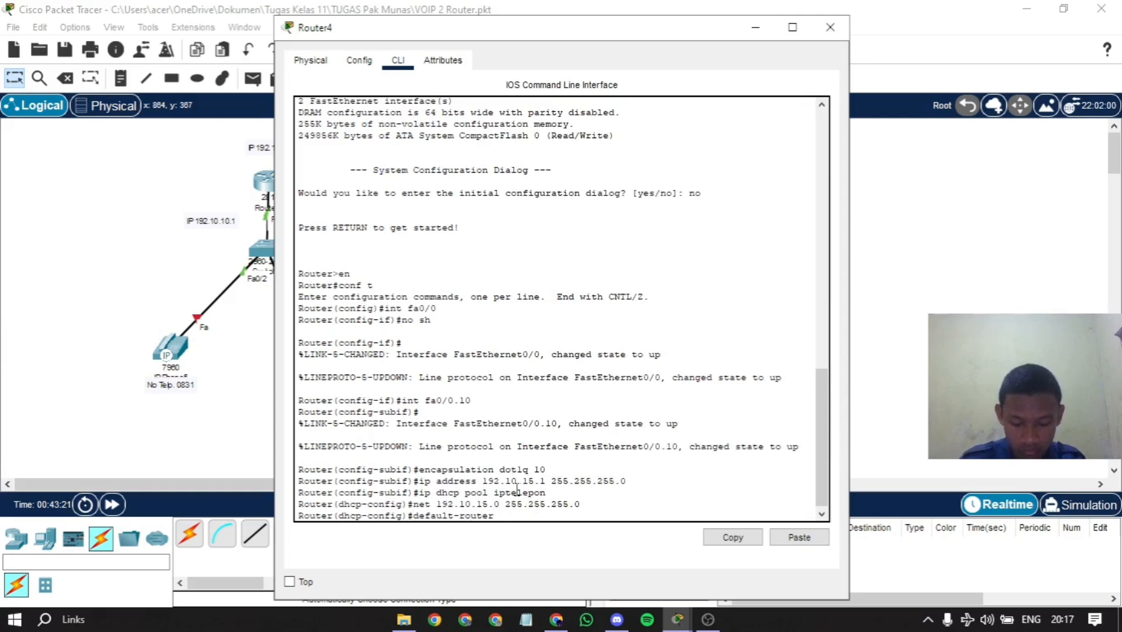
type(" 192.10.15.1")
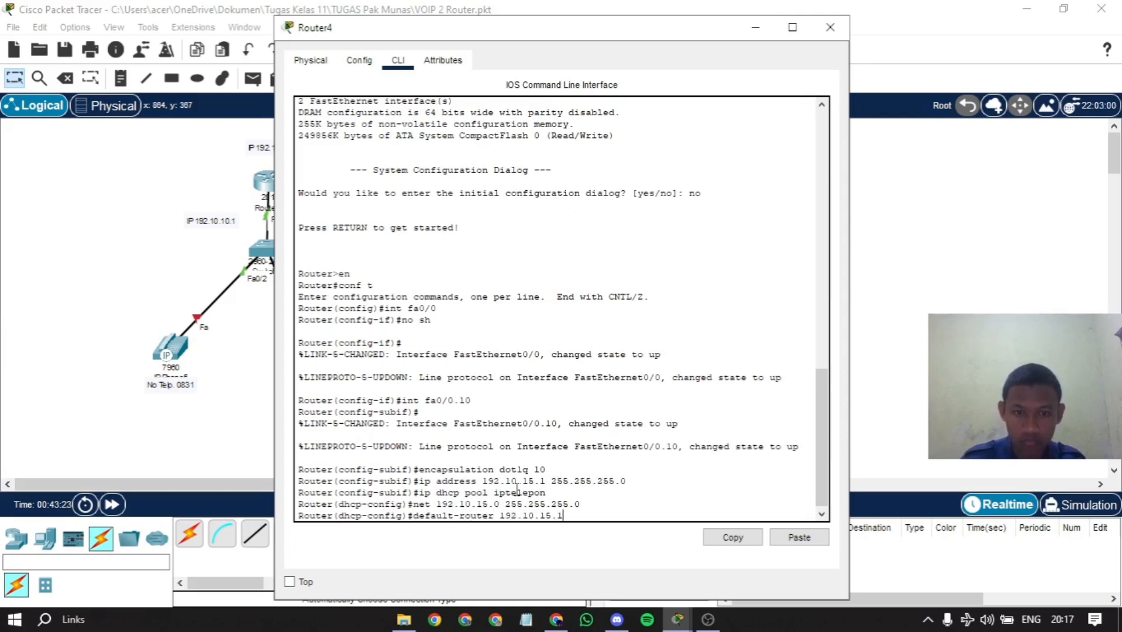
key("Return")
- Add DHCP option 150 with IP 192.10.15.1 to the iptelepon pool
type("o")
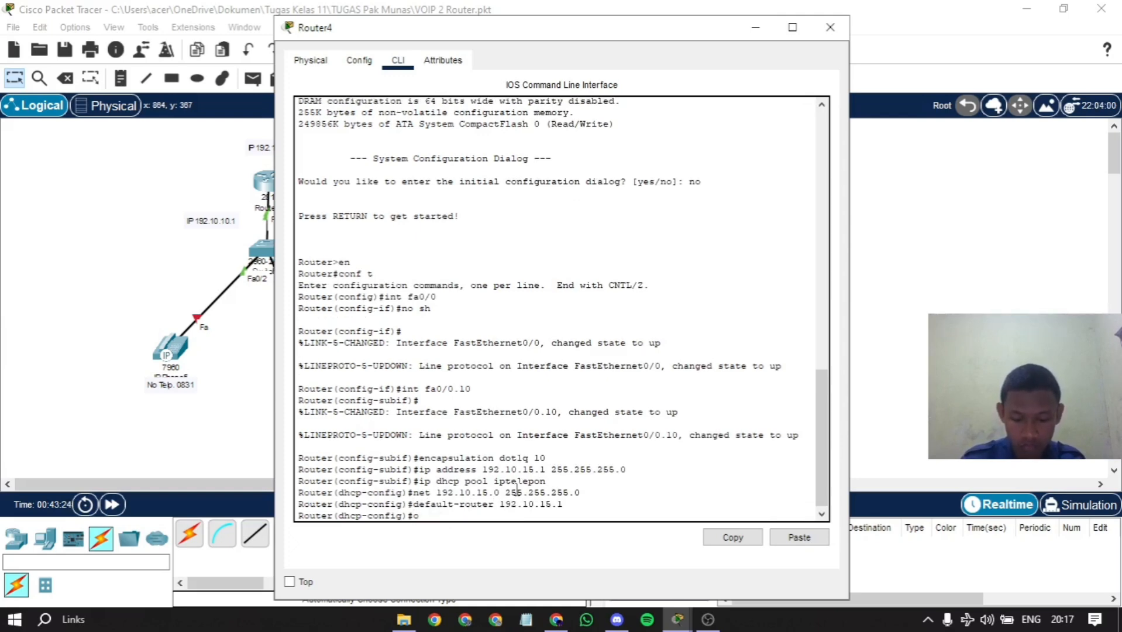
type("ption 1")
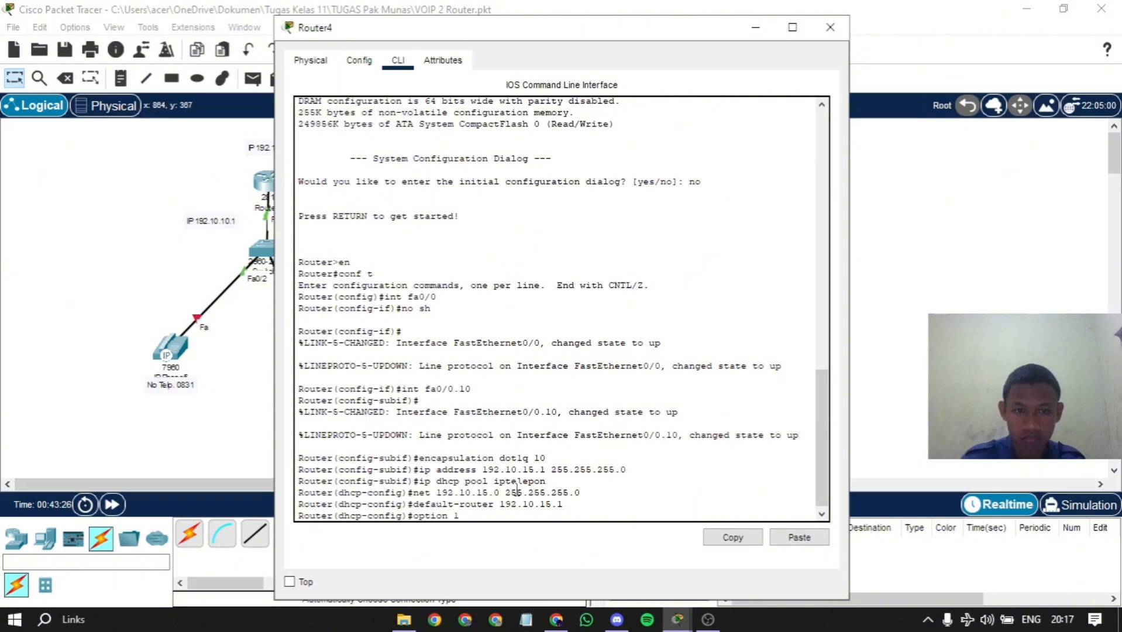
type(" 150")
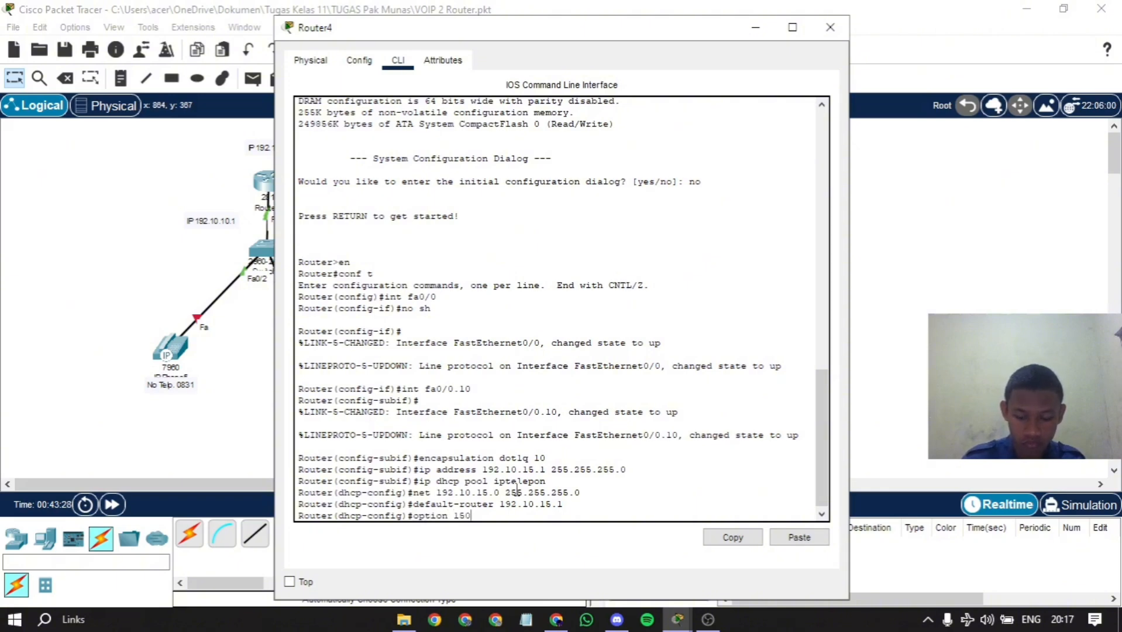
type(" ip 192.1")
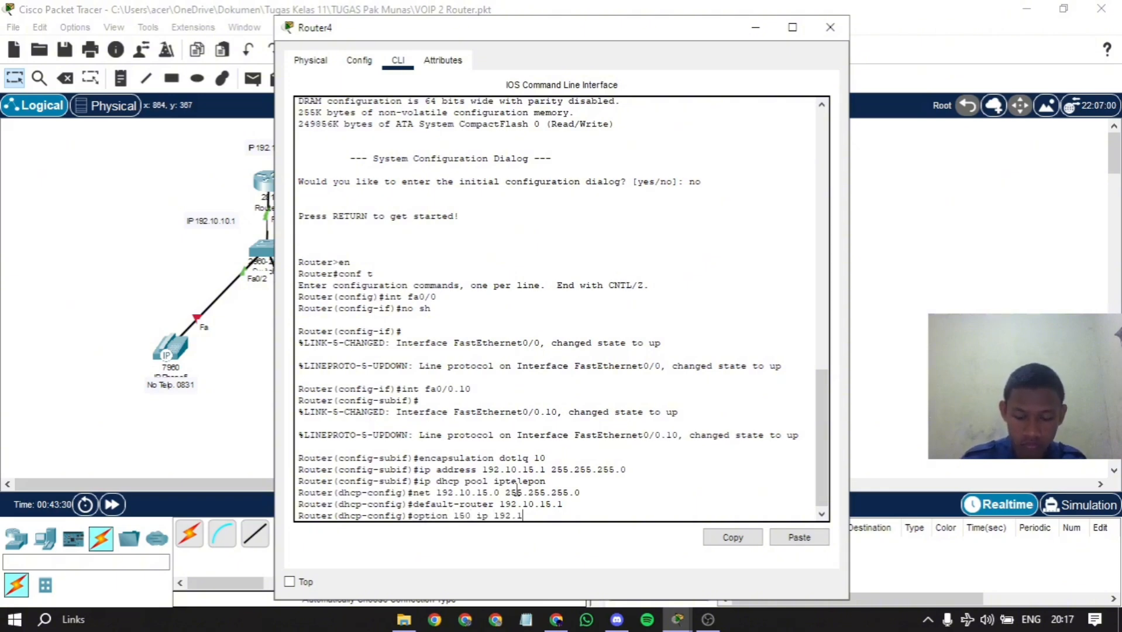
type("0.15.1")
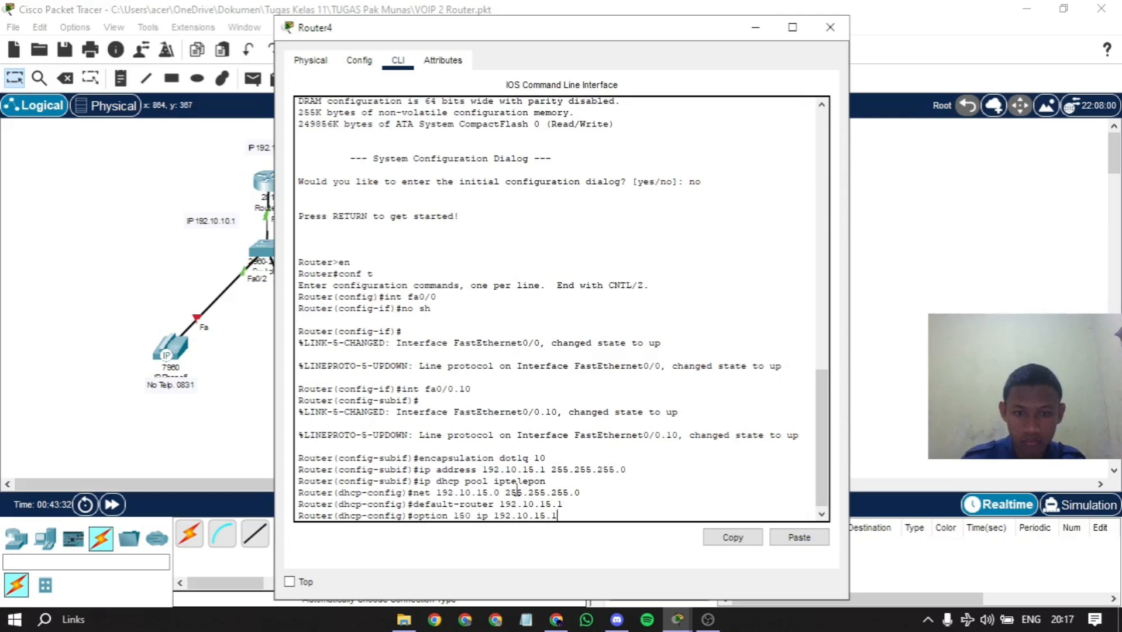
key("Return")
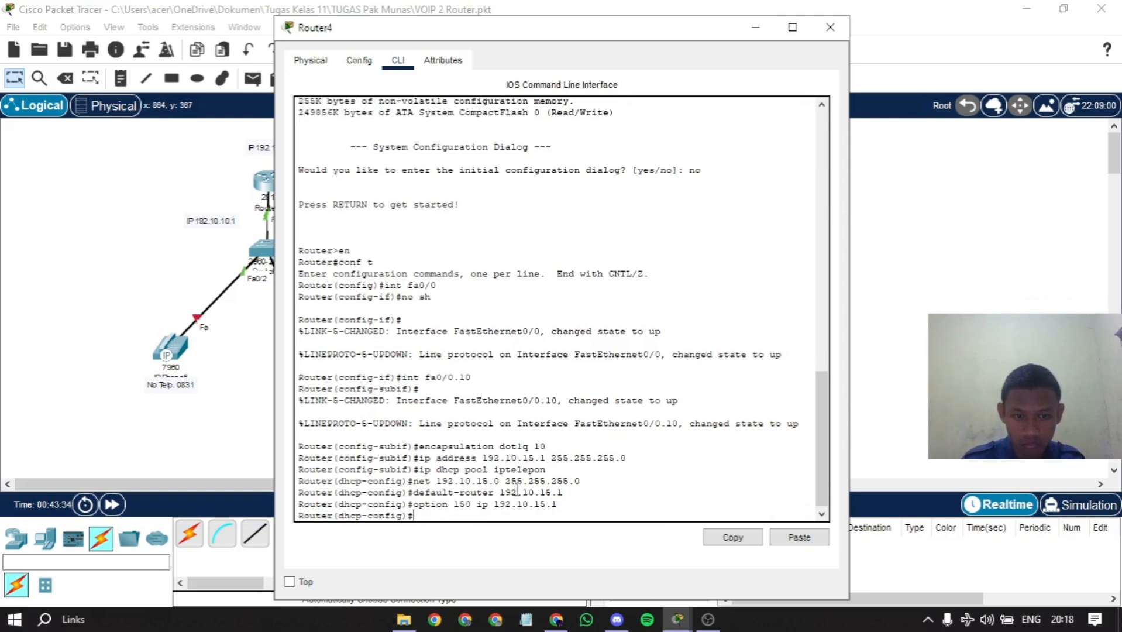
- Enter telephony-service configuration on Router4
type("tele")
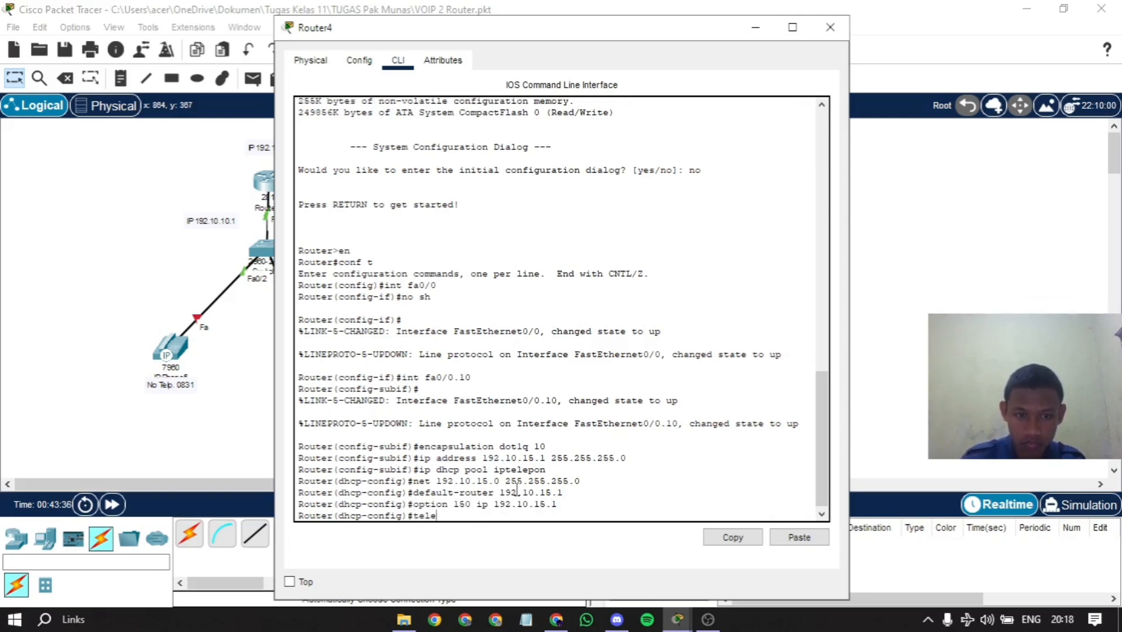
type("phony0-s")
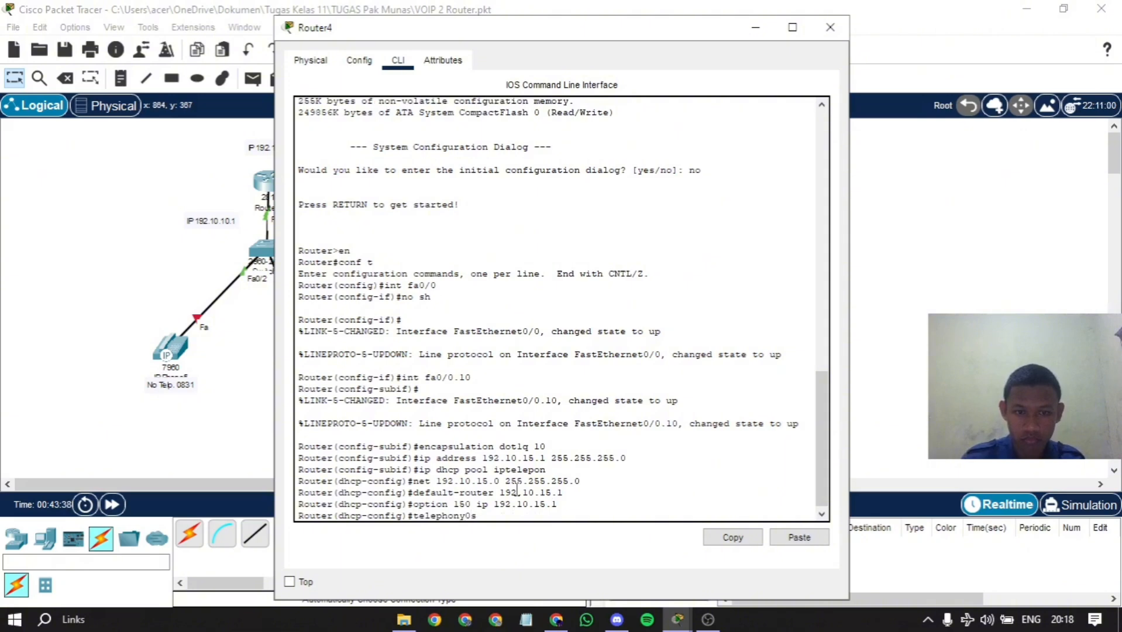
key("BackSpace")
key("BackSpace")
key("BackSpace")
type("-servie")
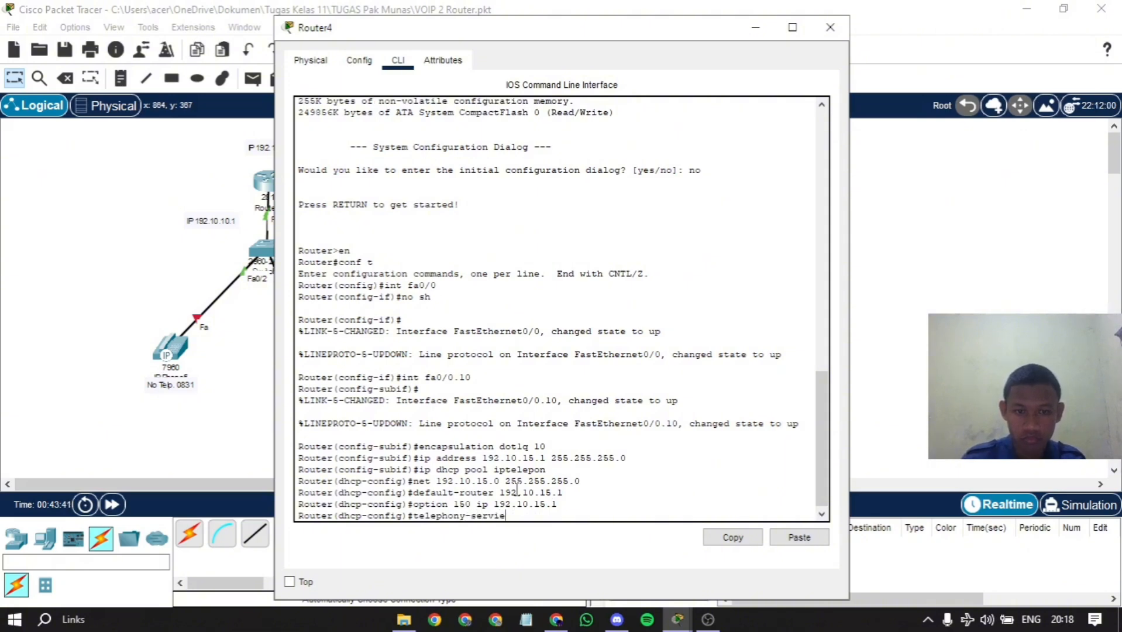
key("BackSpace")
type("ce")
key("Return")
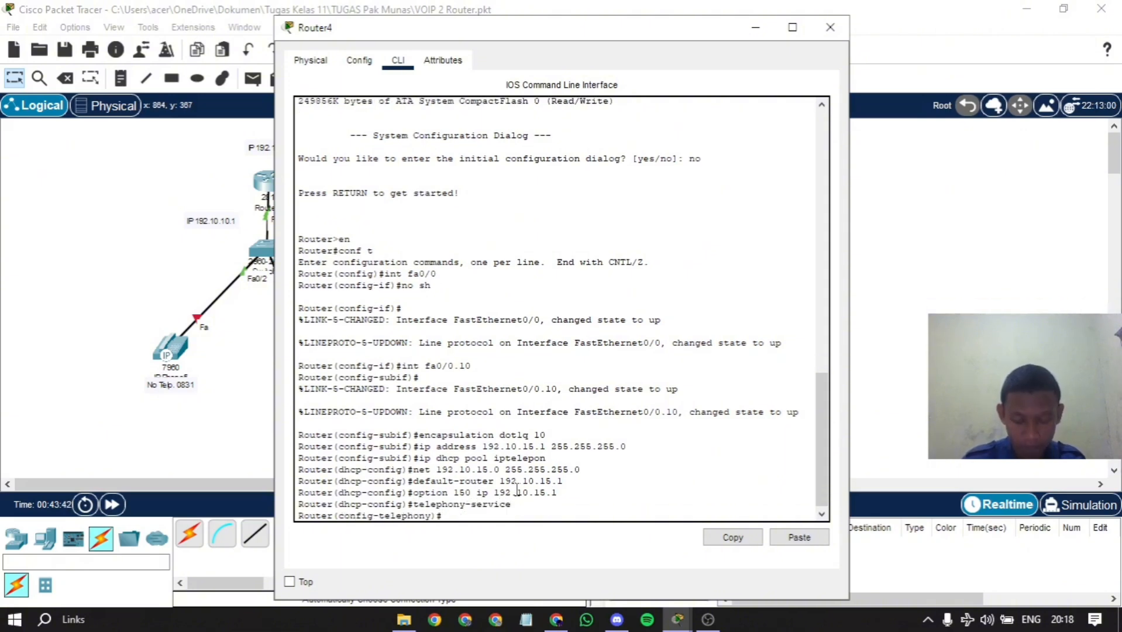
- Set the telephony service's IP source address on Router4 to 192.10.15.1 with port 2000
type("ip")
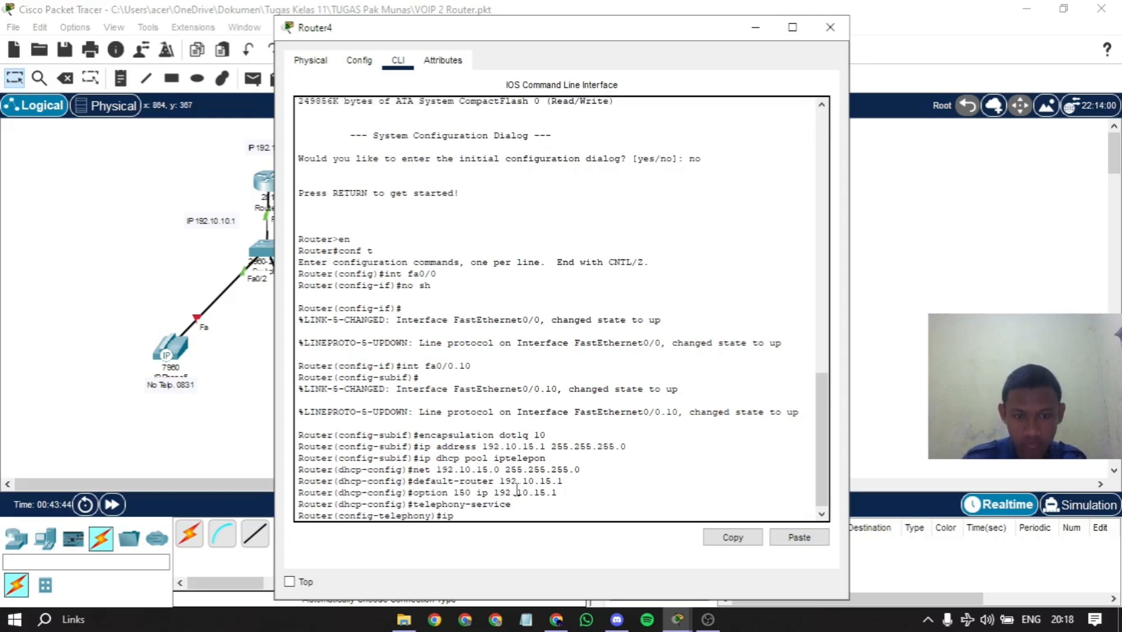
type(" source-")
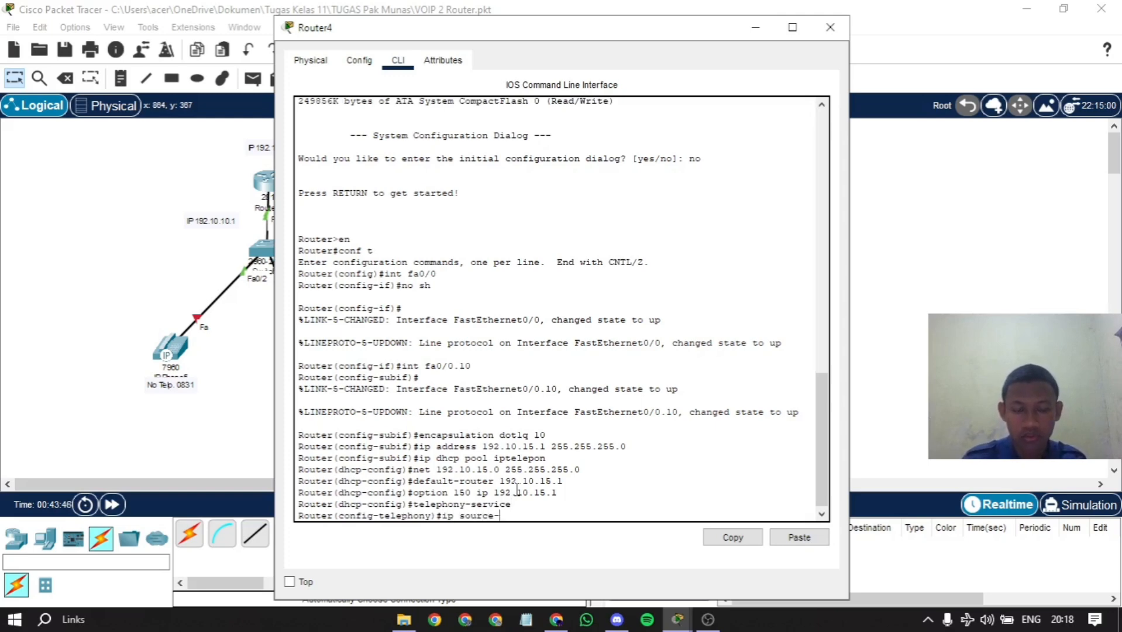
type("address")
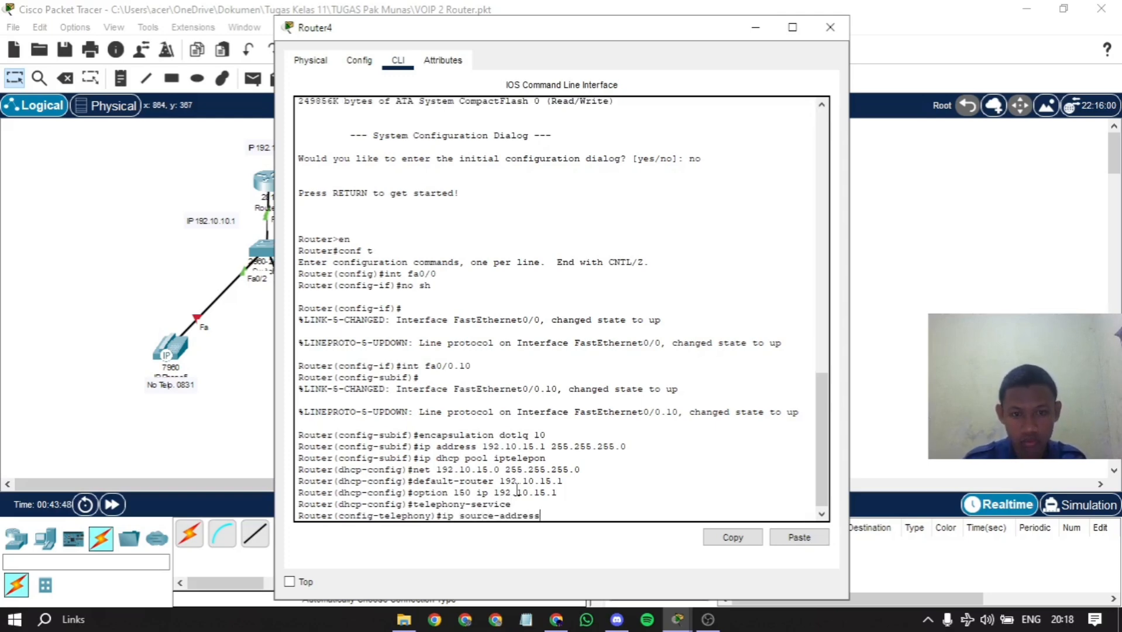
type(" 192.")
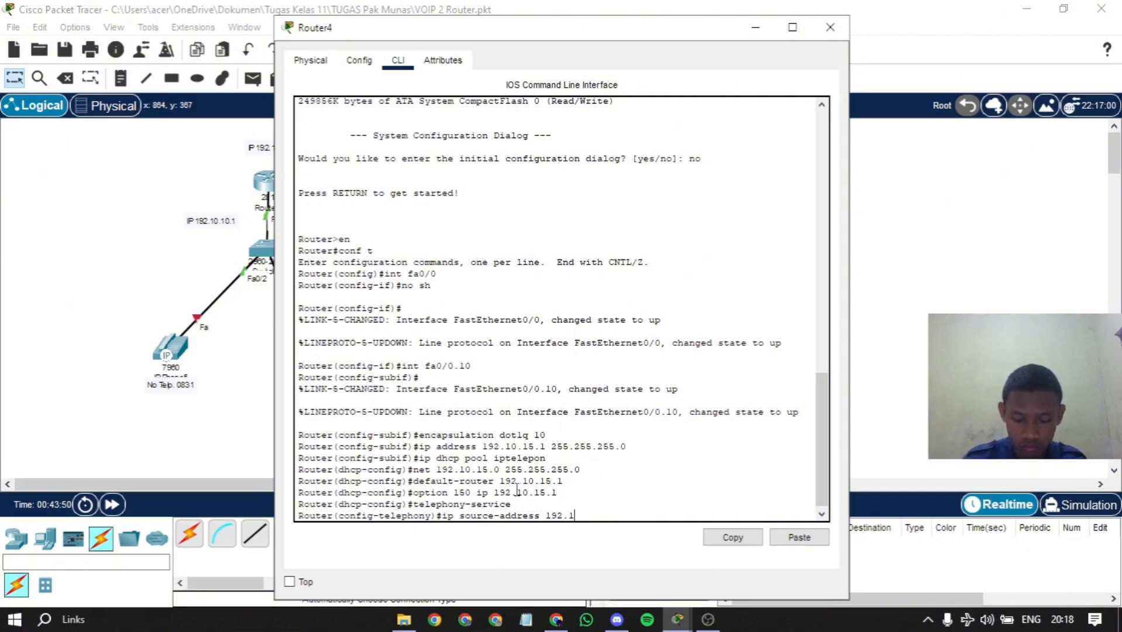
type("10.1")
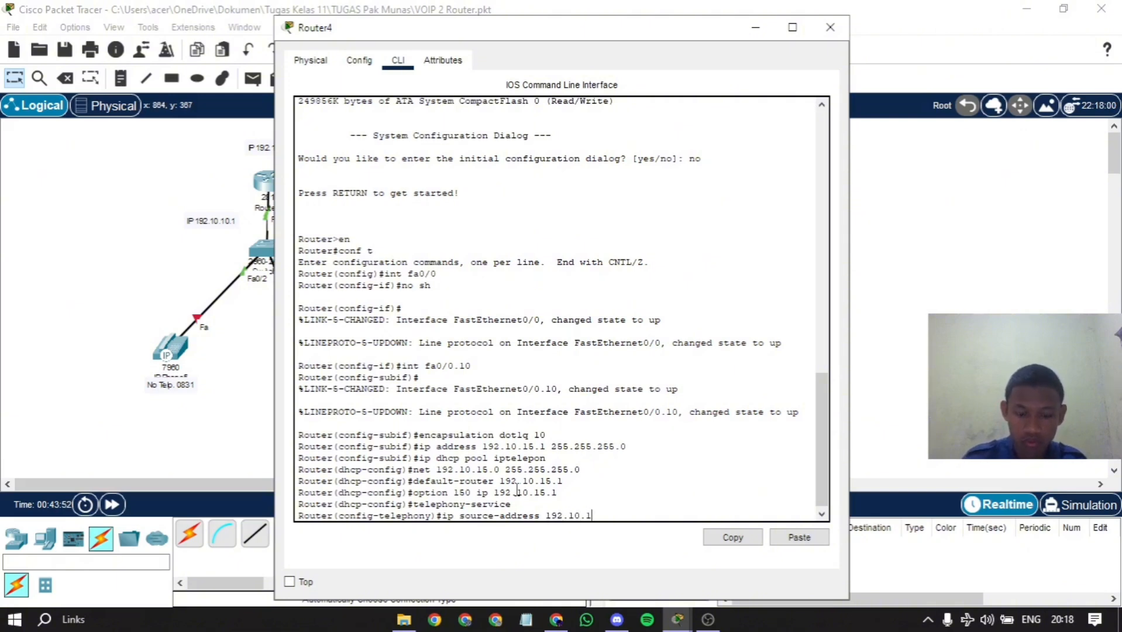
type("5.1 255.255")
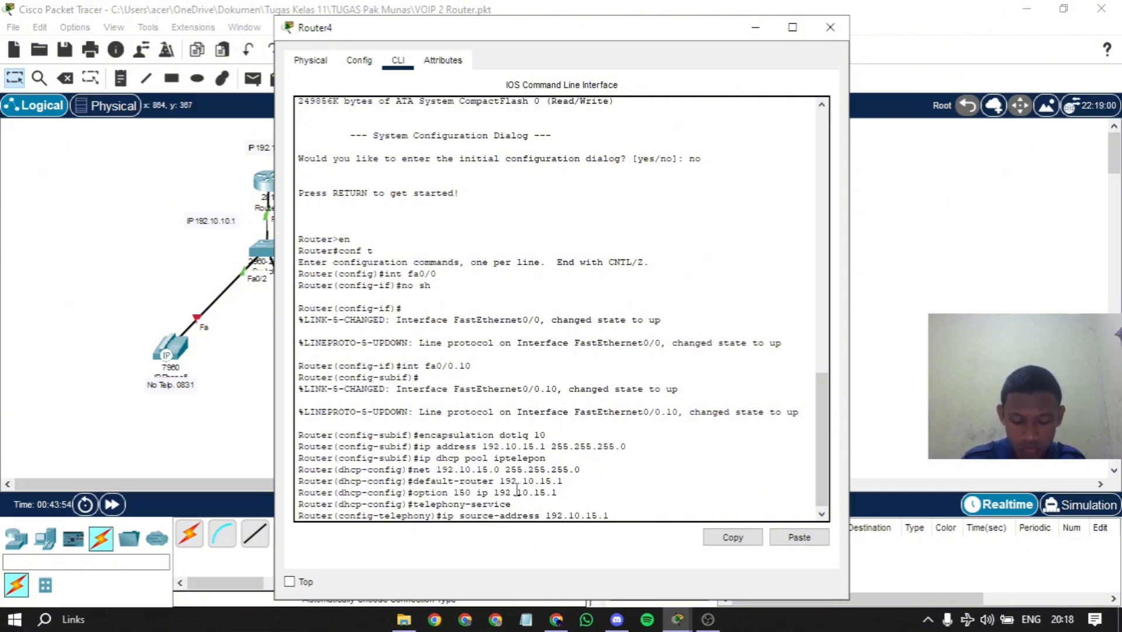
type(".255.0")
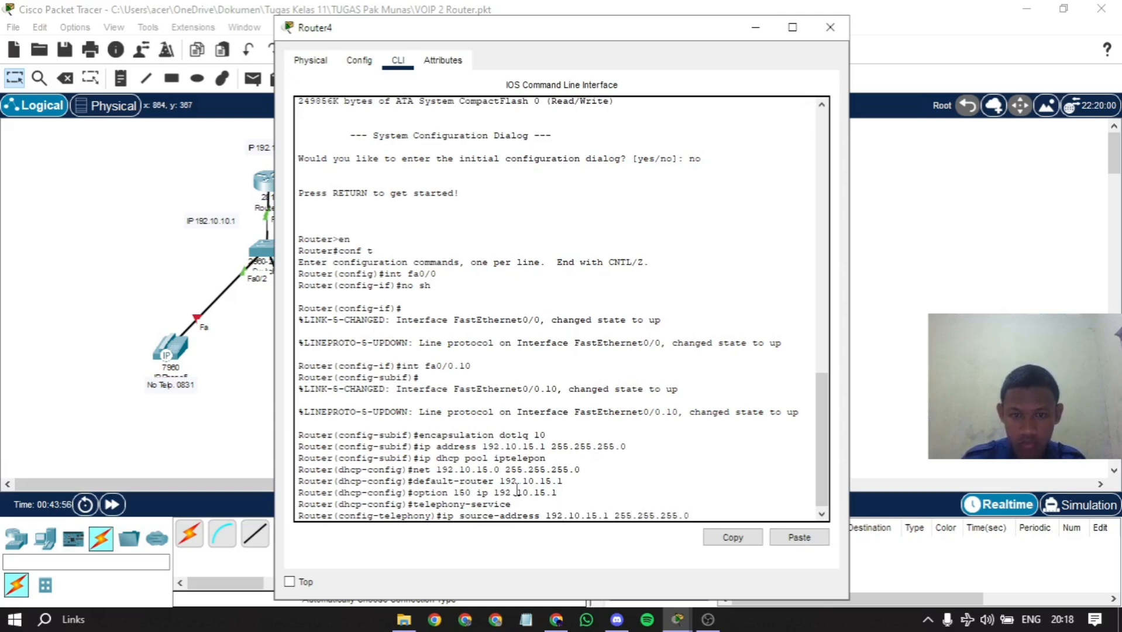
type(" -0")
key("BackSpace")
key("BackSpace")
key("BackSpace")
key("BackSpace")
key("BackSpace")
key("BackSpace")
key("BackSpace")
key("BackSpace")
key("BackSpace")
key("BackSpace")
key("BackSpace")
key("BackSpace")
key("BackSpace")
key("BackSpace")
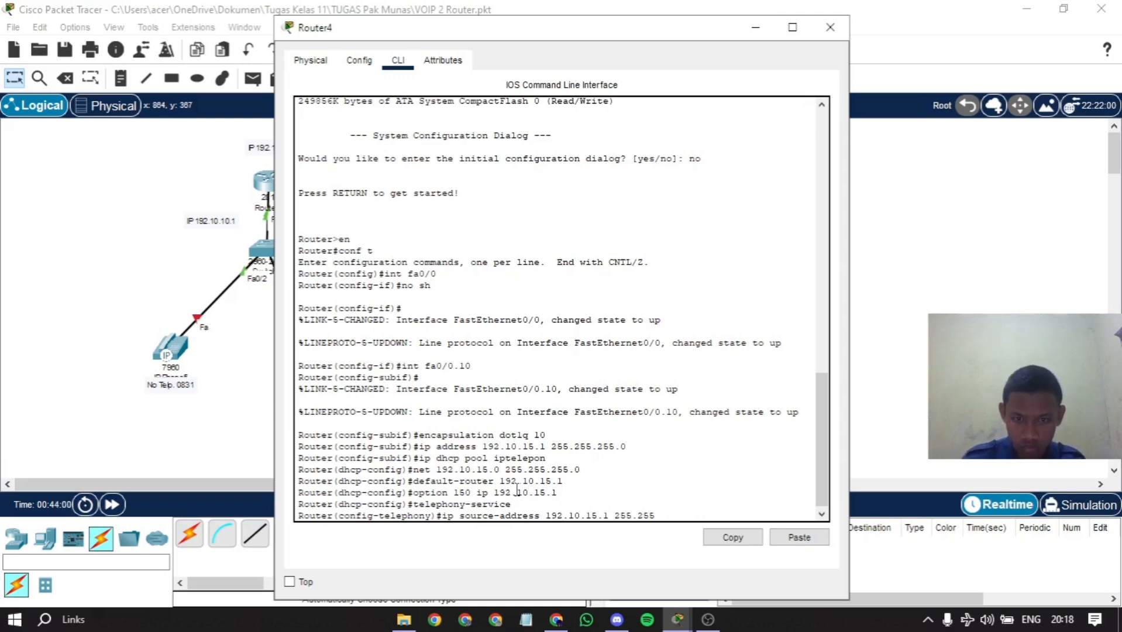
type("portt")
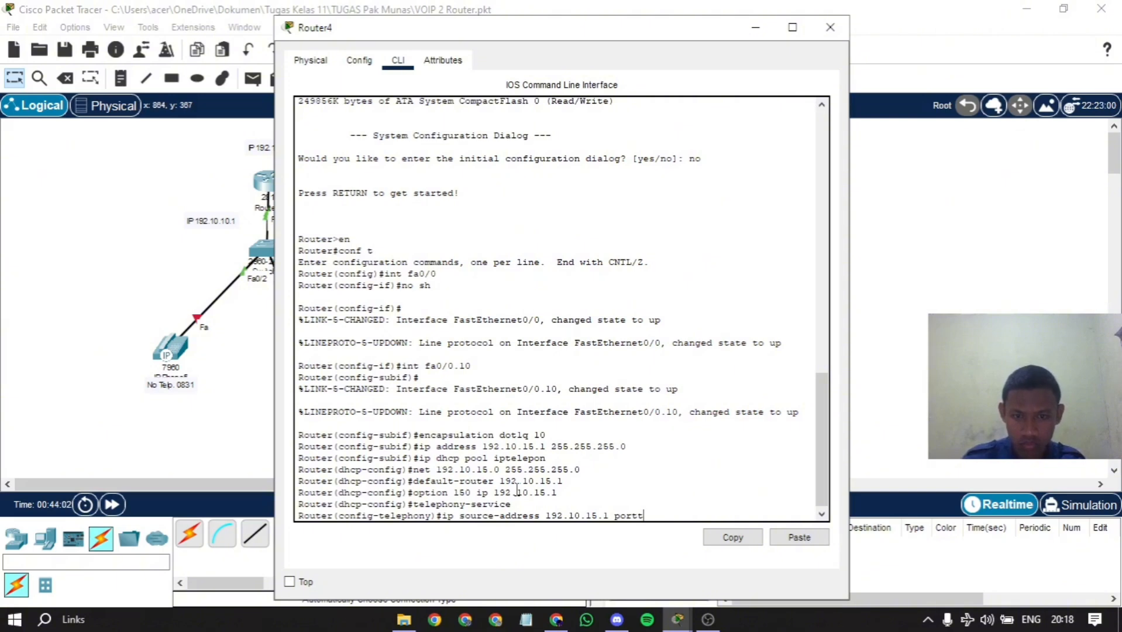
key("BackSpace")
type("2000")
key("Return")
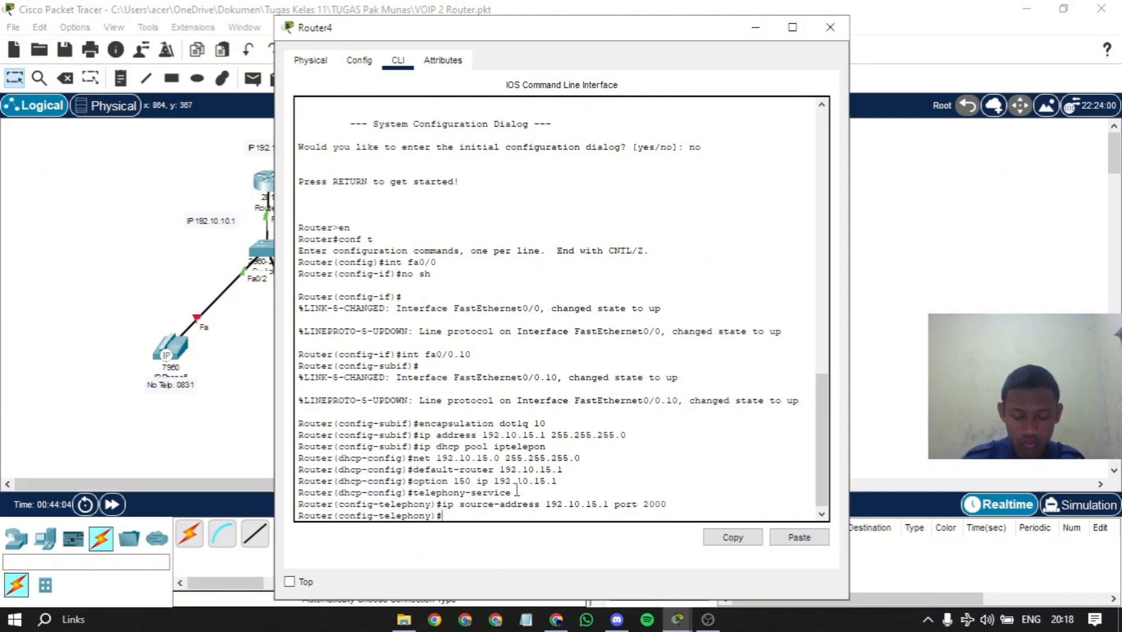
- Set the telephony service limits on Router4 to max-dn 3 and max-ephone 3
type("mas")
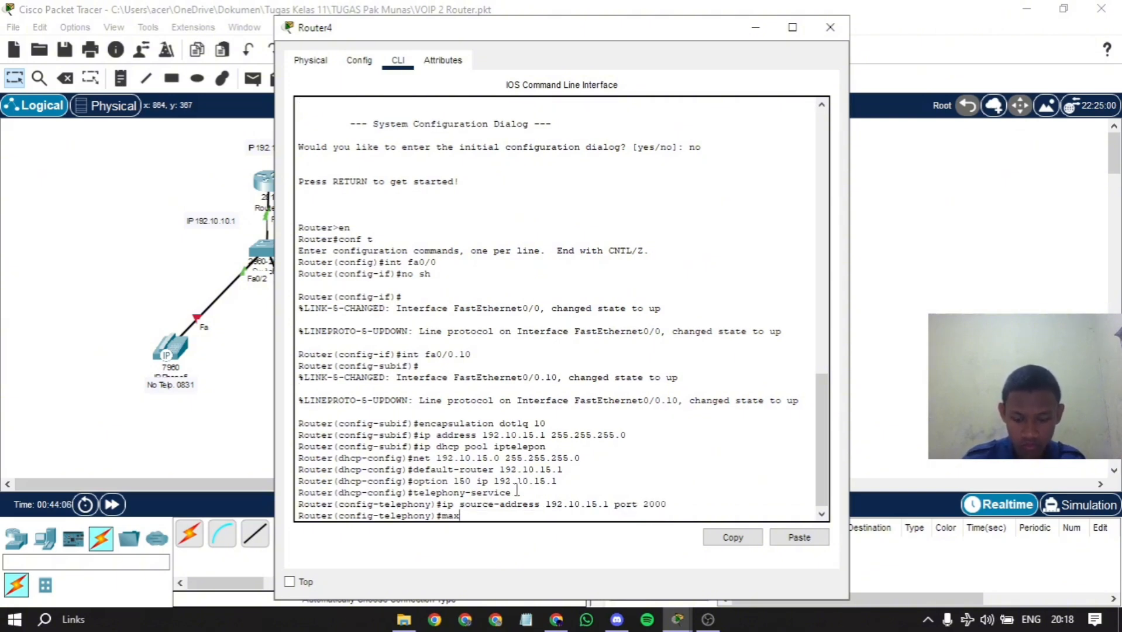
type("-dn 3")
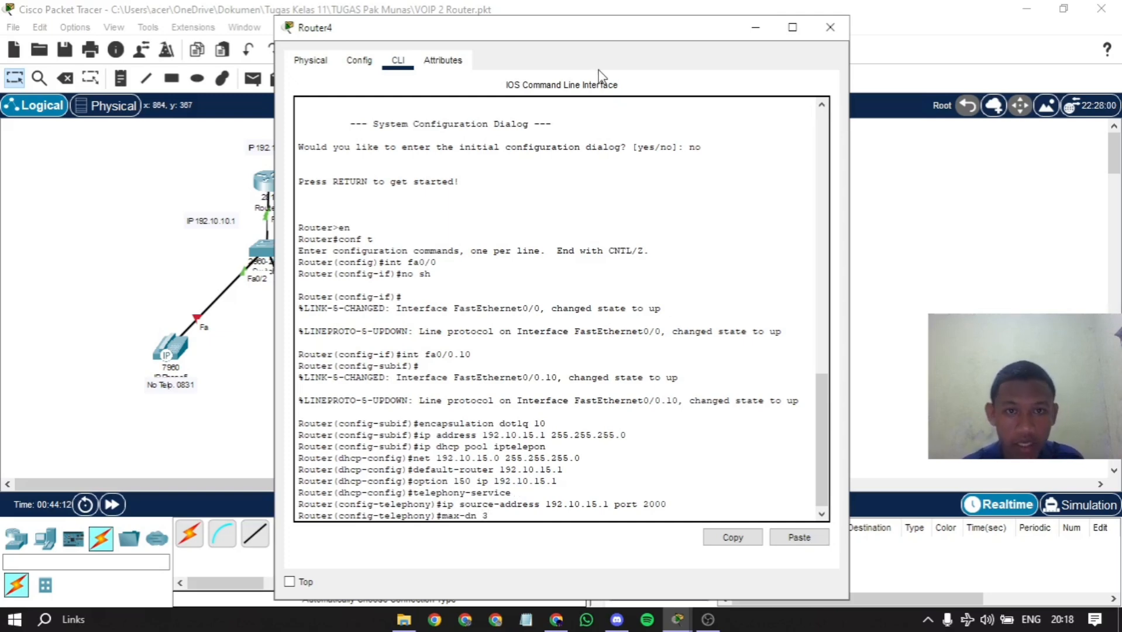
left_click(753, 27)
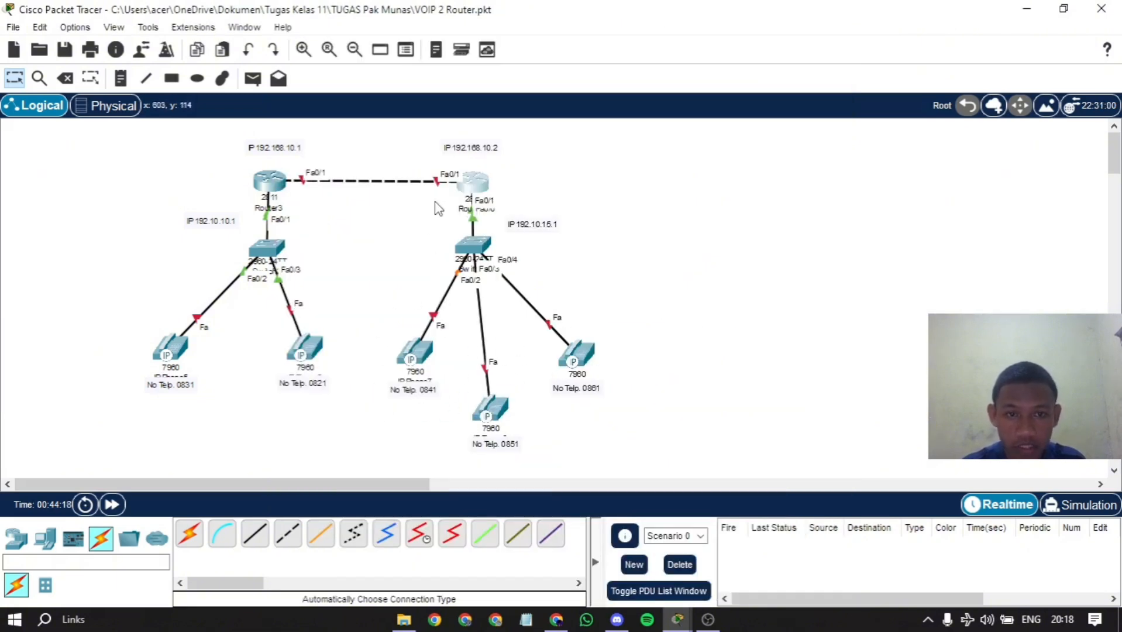
left_click(472, 200)
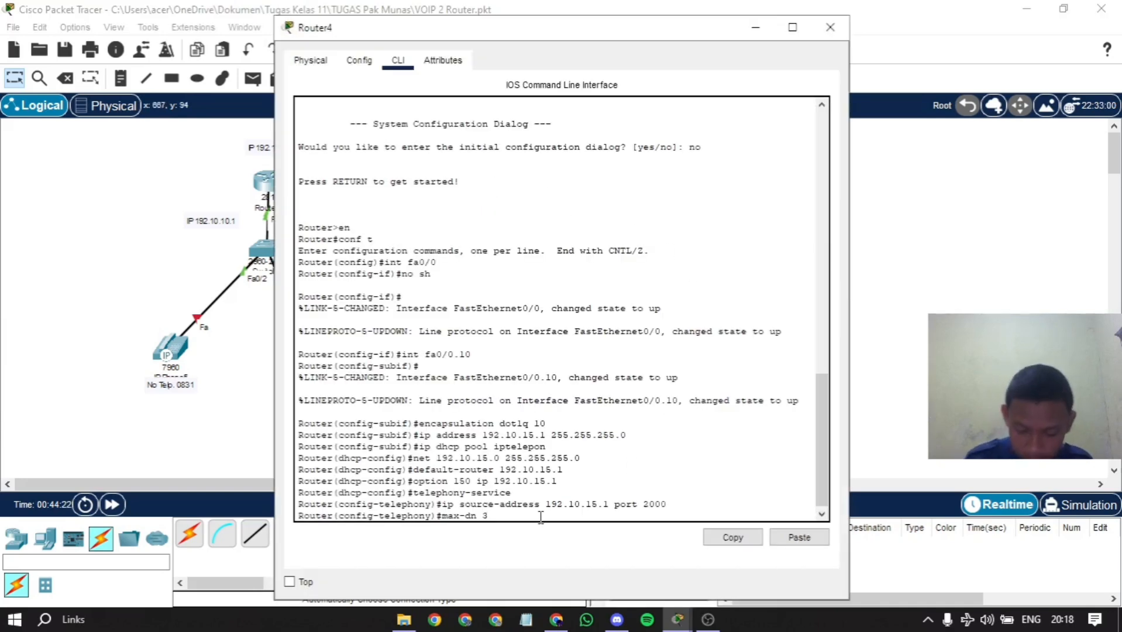
key("Return")
type("max")
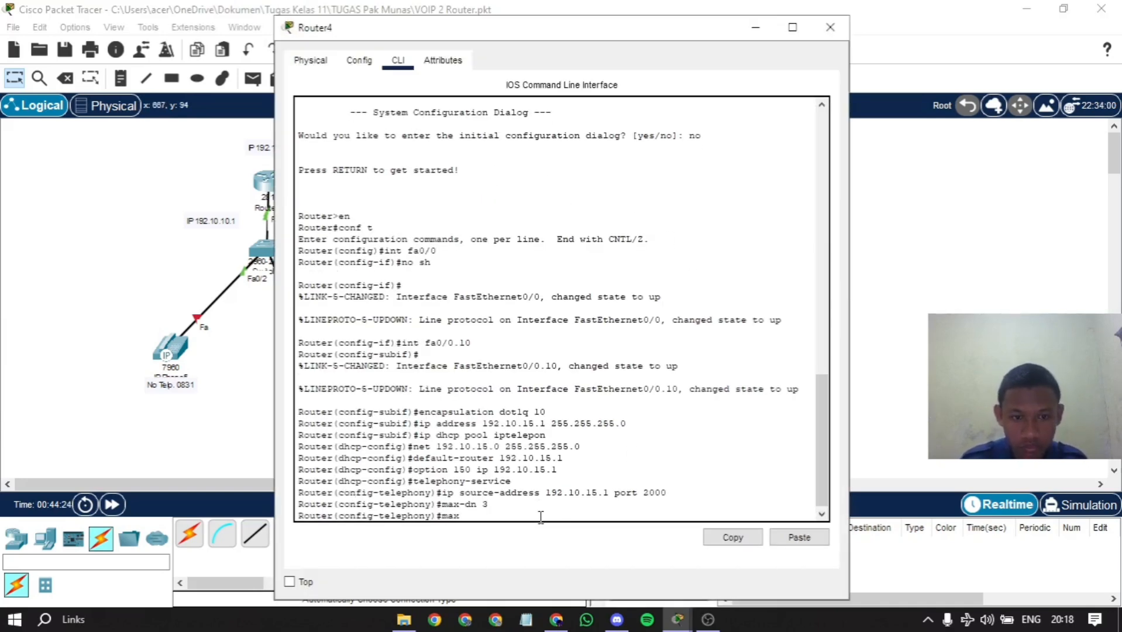
type("-ephone 2")
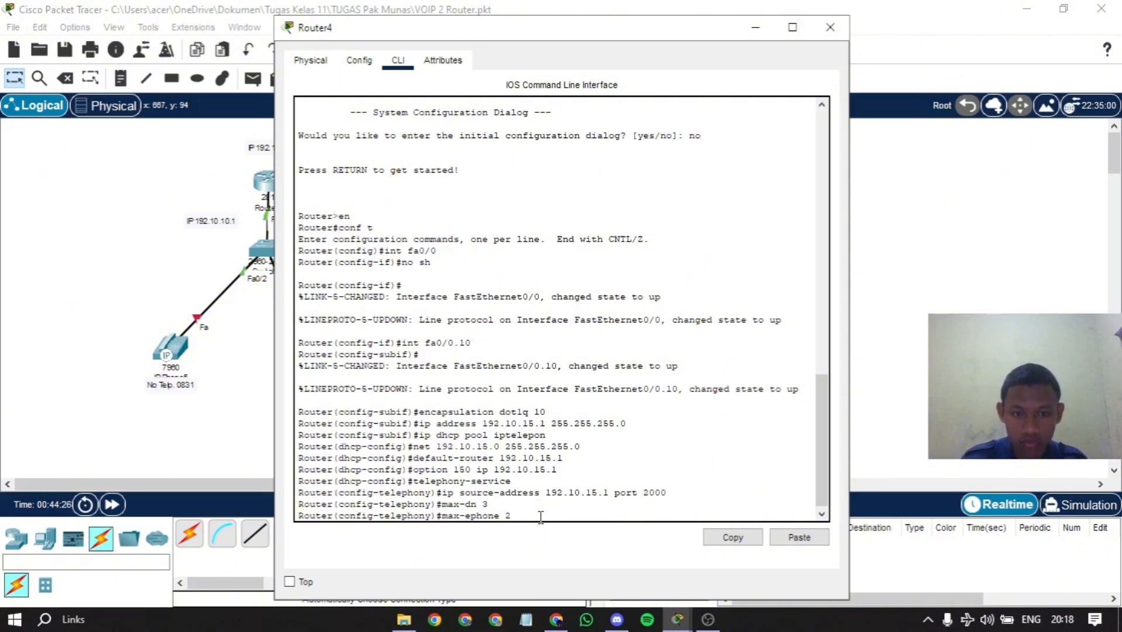
key("Return")
- Enable automatic assignment of directory numbers 1 to 3 in Router4's telephony service
type("auto assign")
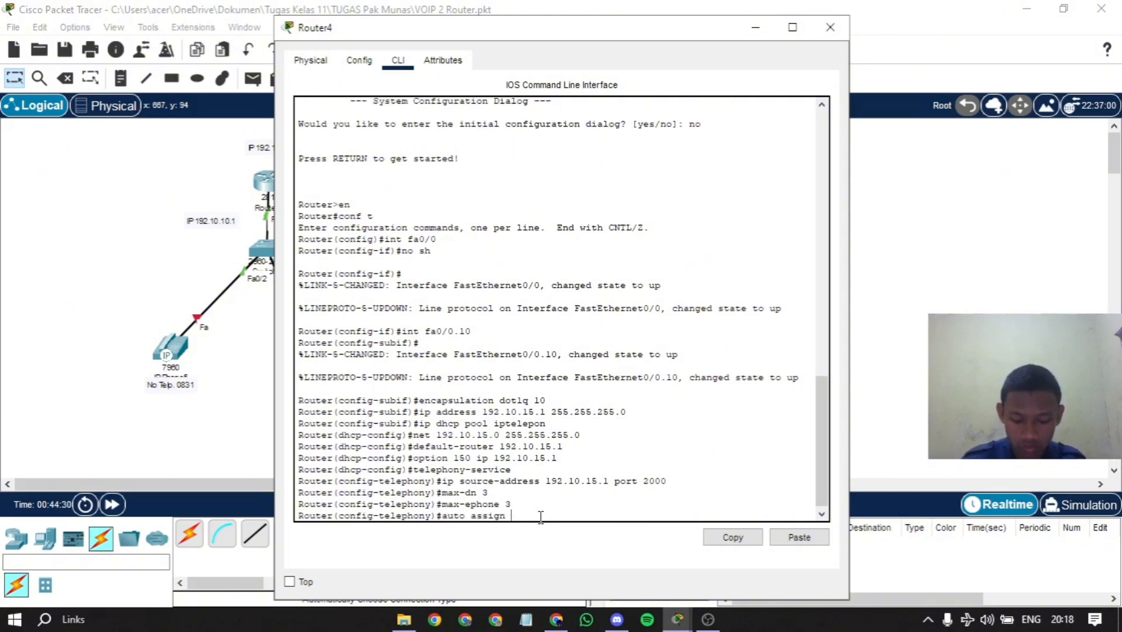
type(" 1 to")
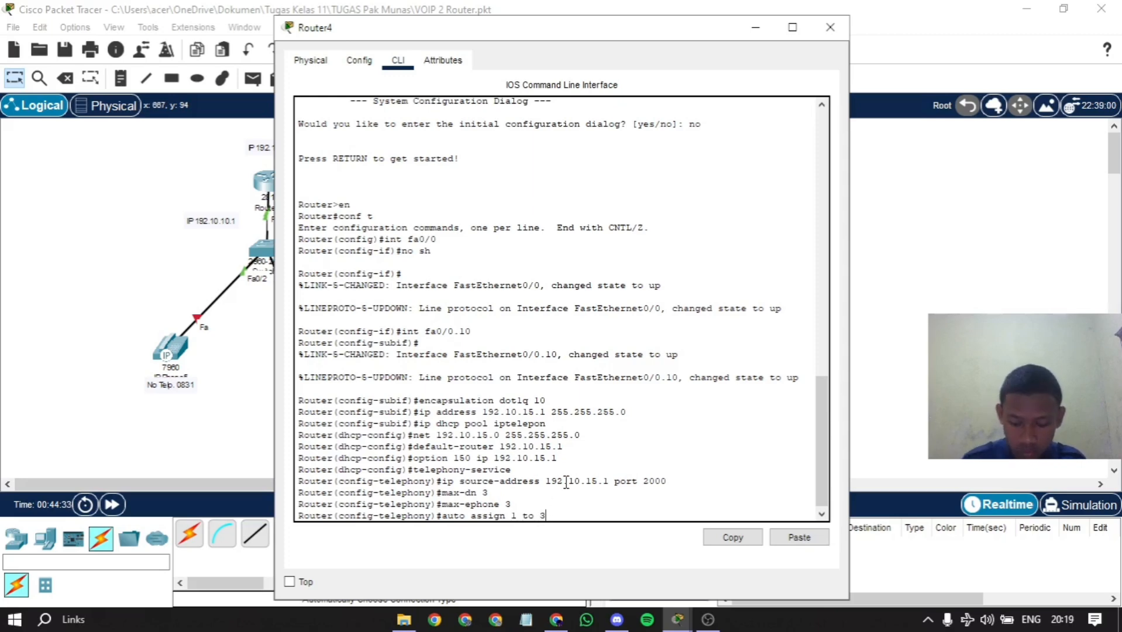
type(" 3")
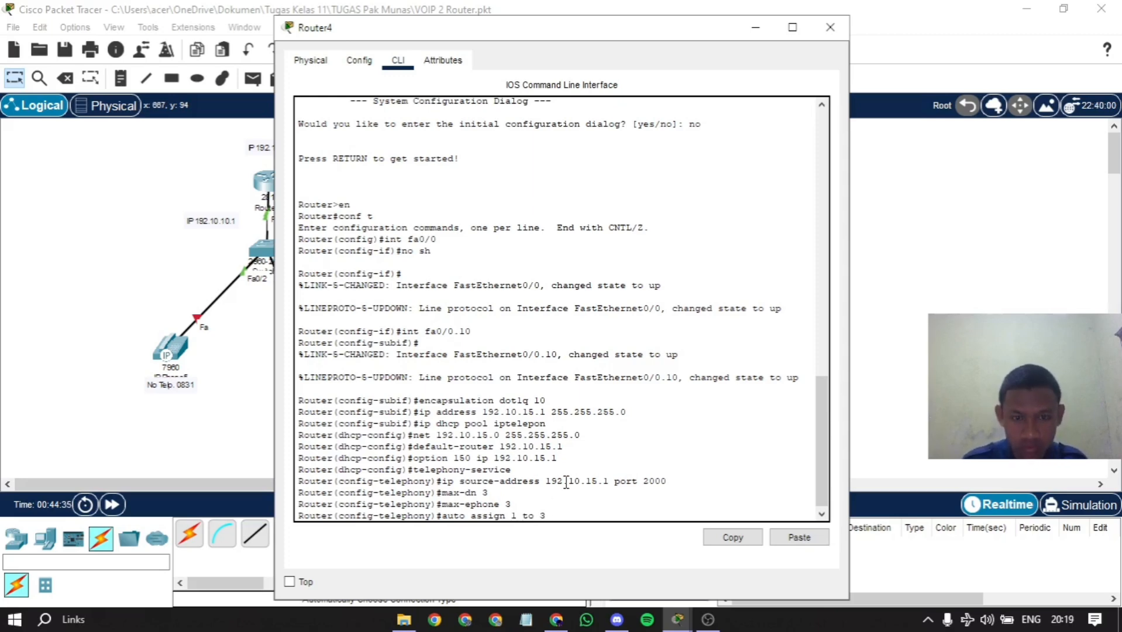
key("Return")
key("BackSpace")
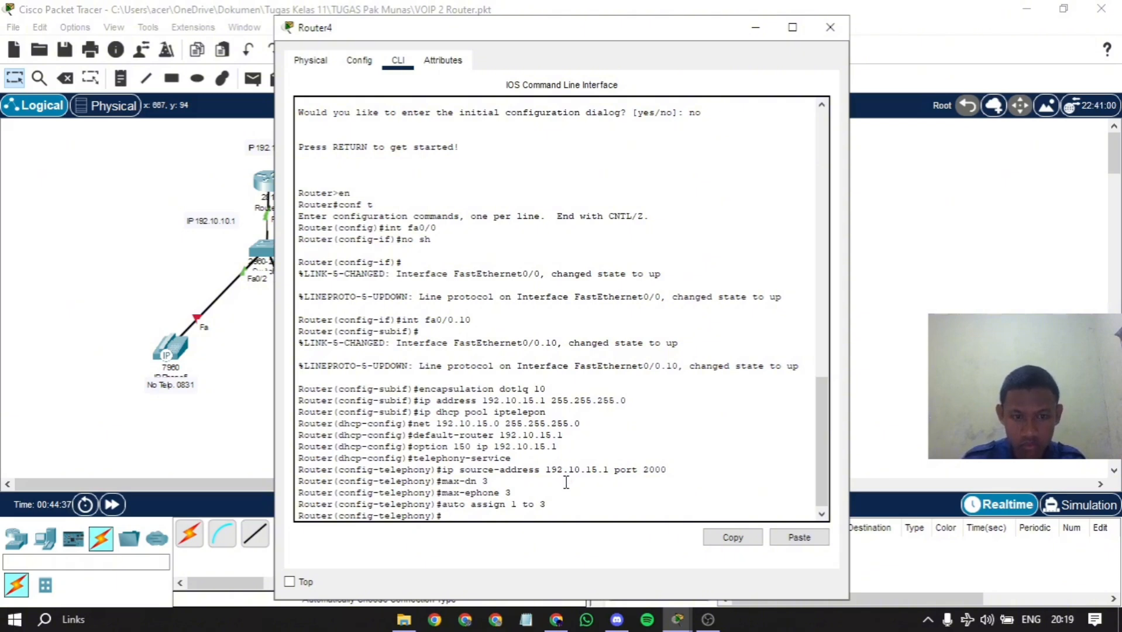
type("ephone")
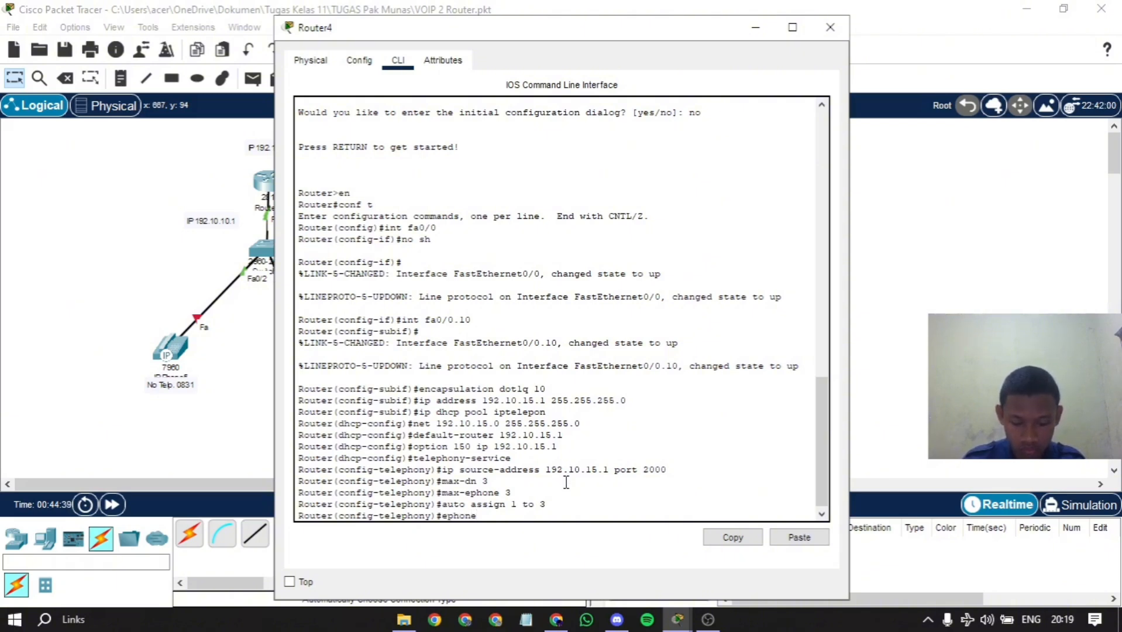
type(" 1")
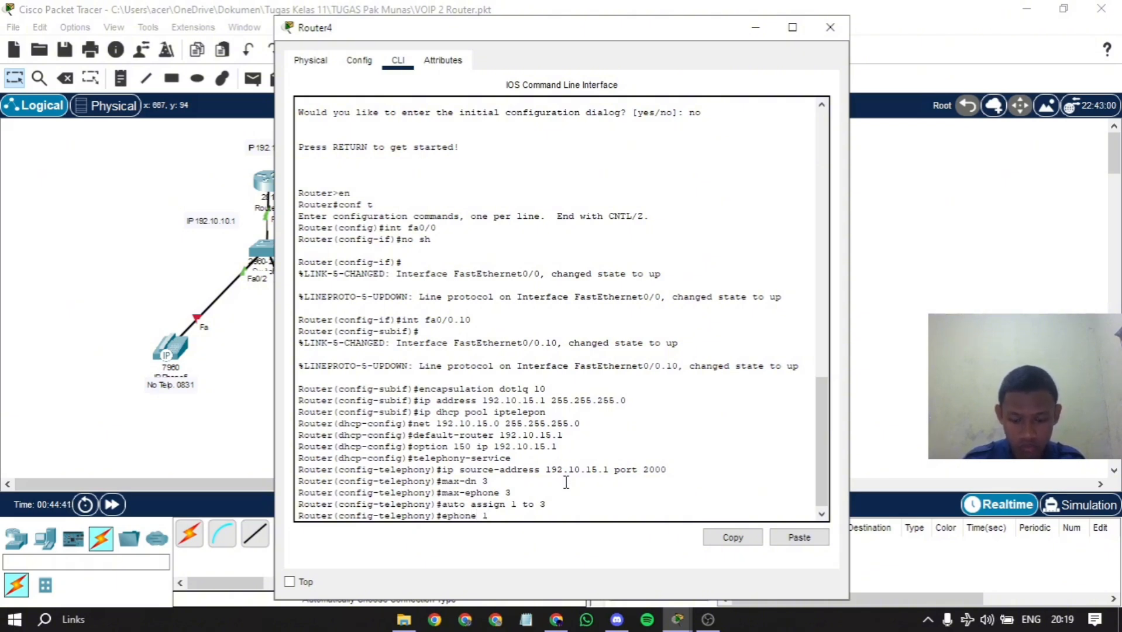
key("Return")
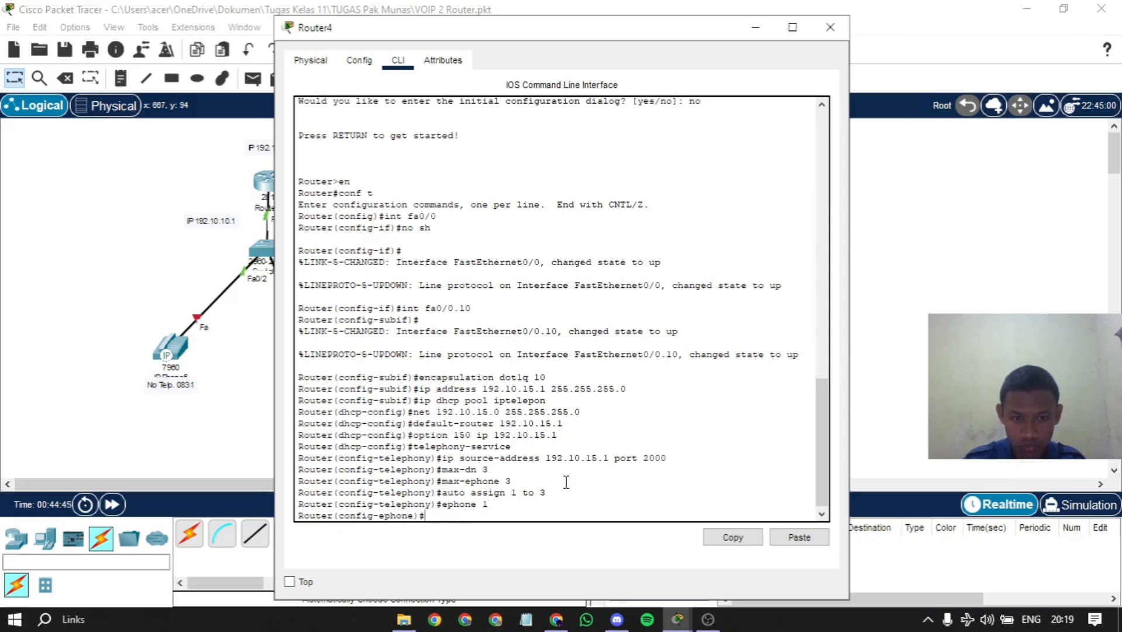
type("ex")
key("Return")
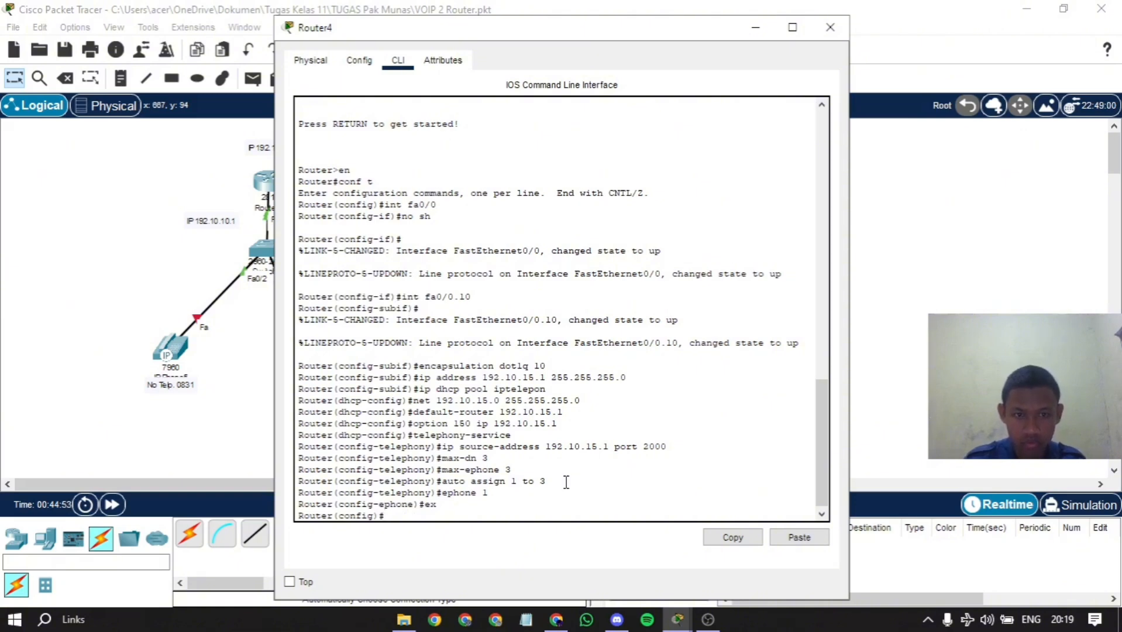
type("telephon")
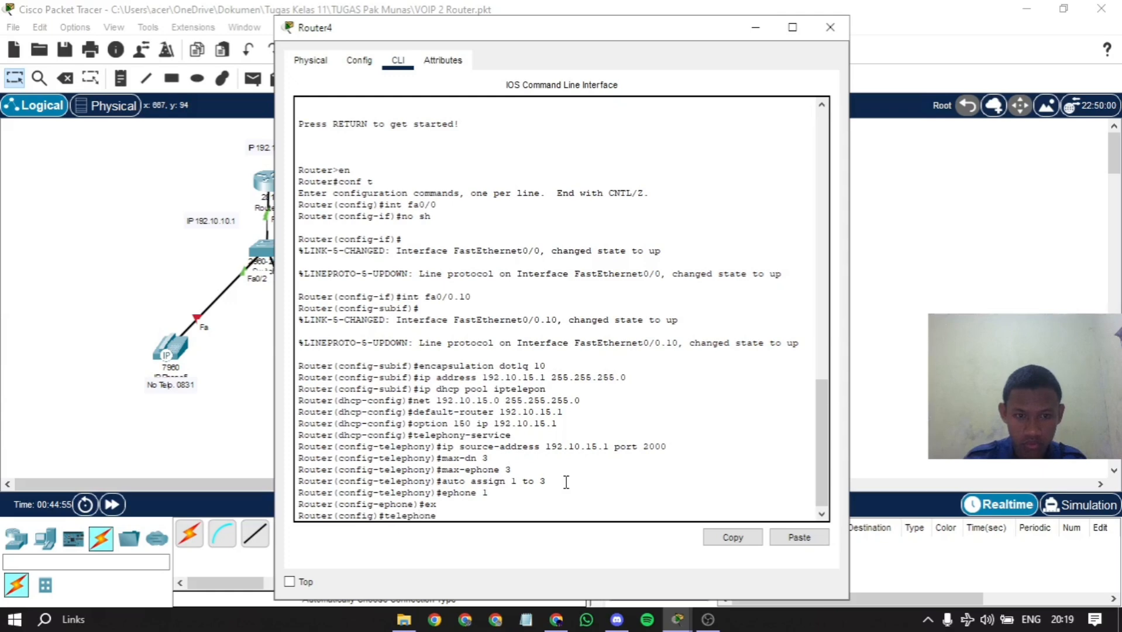
type("y0service")
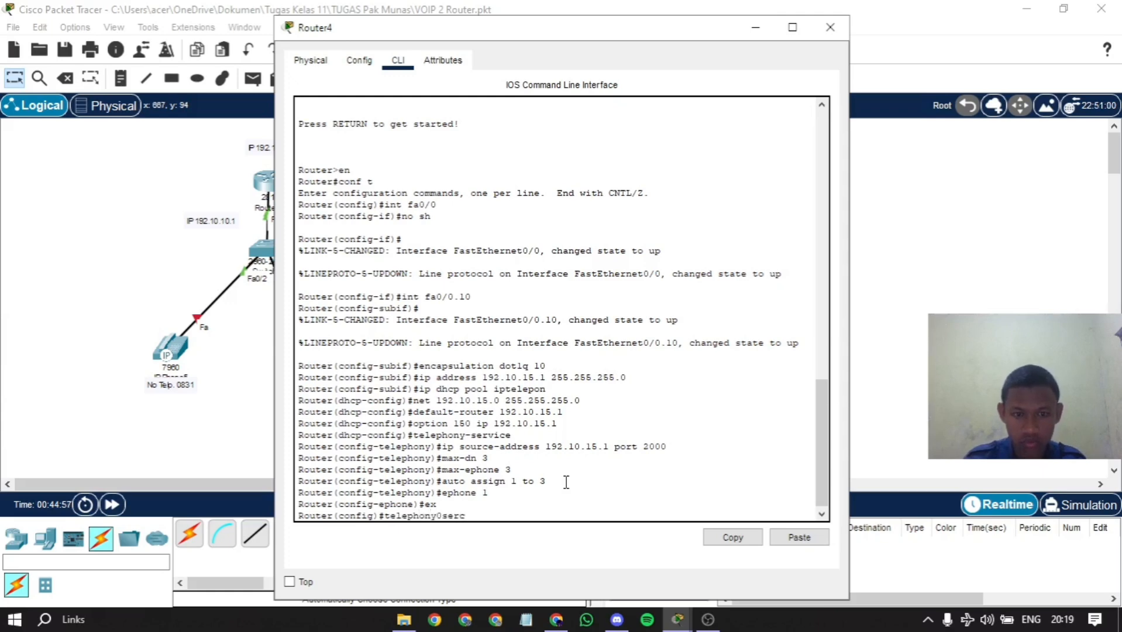
key("BackSpace")
key("BackSpace")
key("BackSpace")
key("BackSpace")
key("BackSpace")
key("BackSpace")
key("BackSpace")
key("BackSpace")
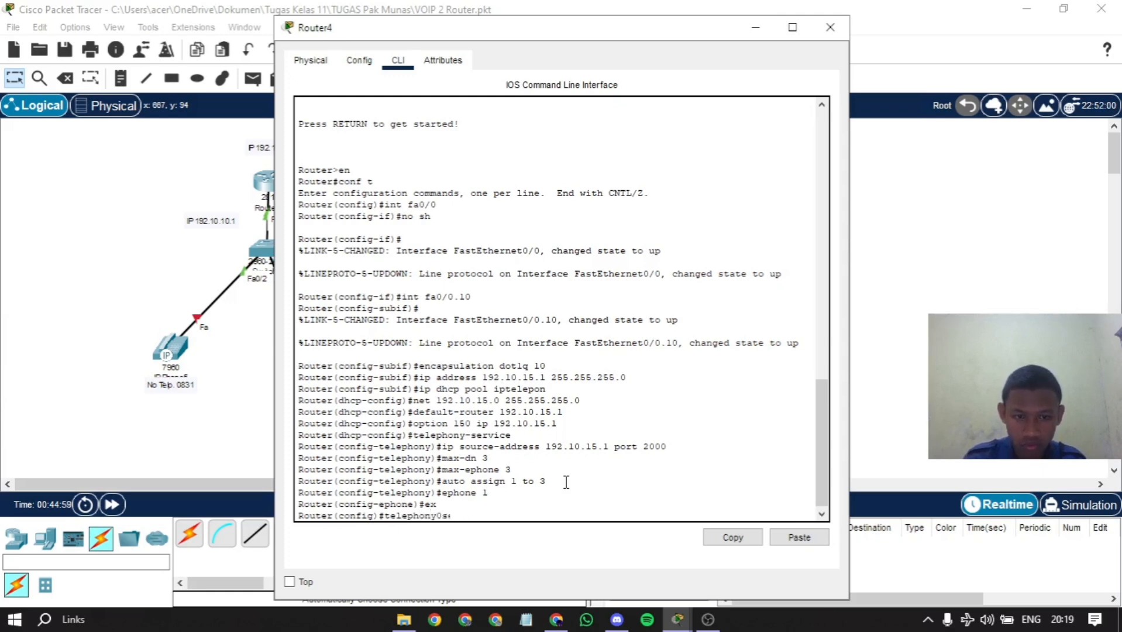
type("-cervice")
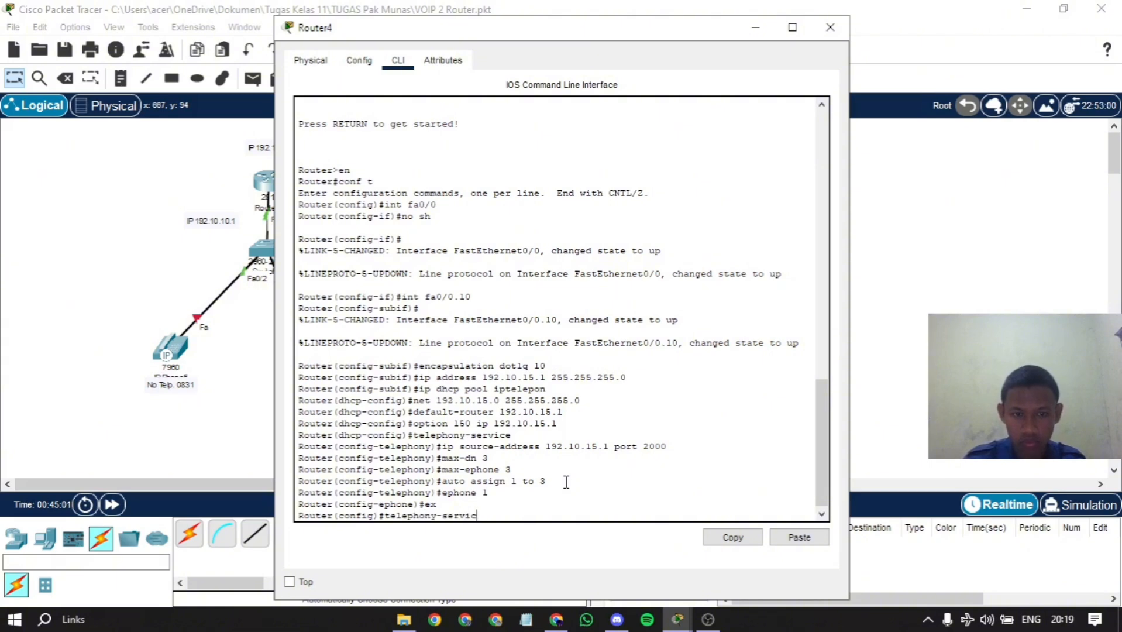
key("Return")
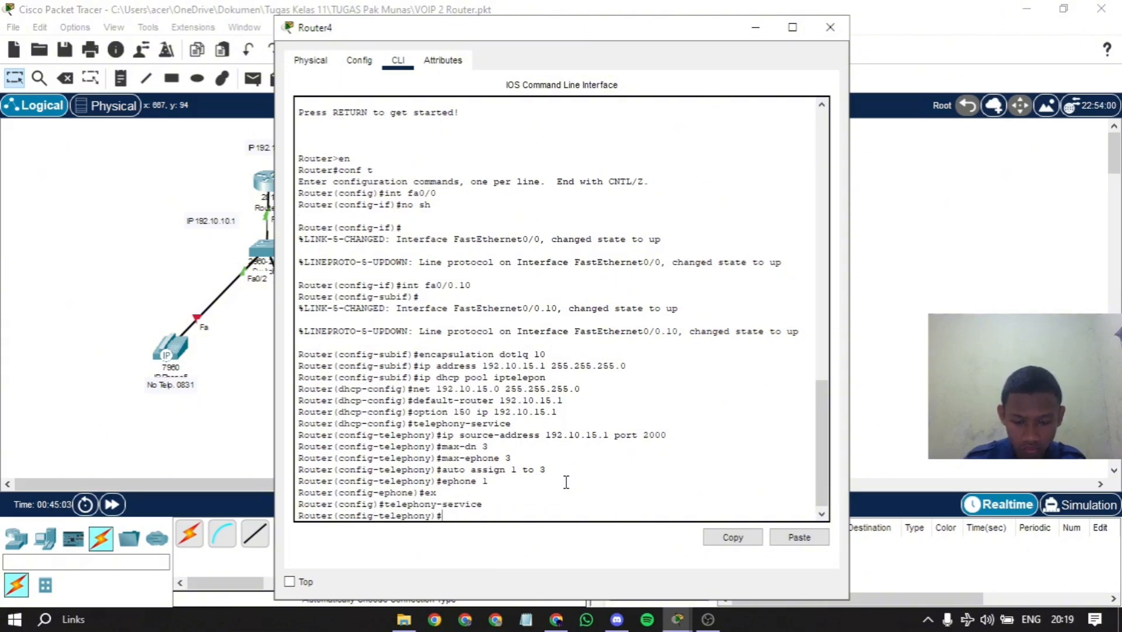
- Create ephone-dn 1 on Router4 and assign it the phone number labelled under the rightmost IP phone
type("ephone-dn")
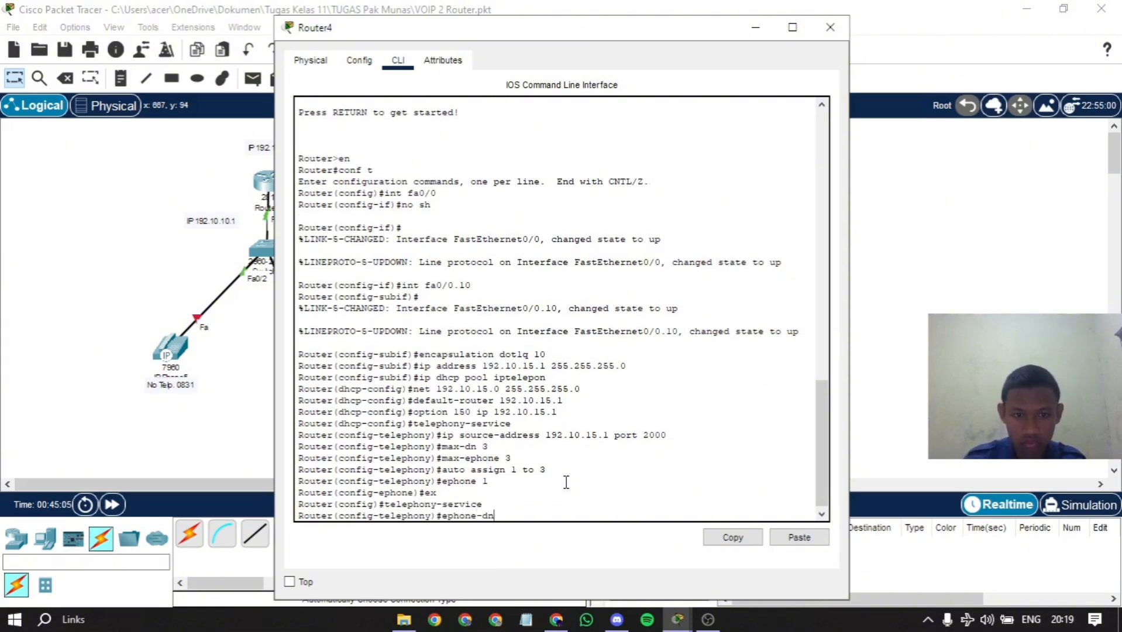
type(" 1")
key("Return")
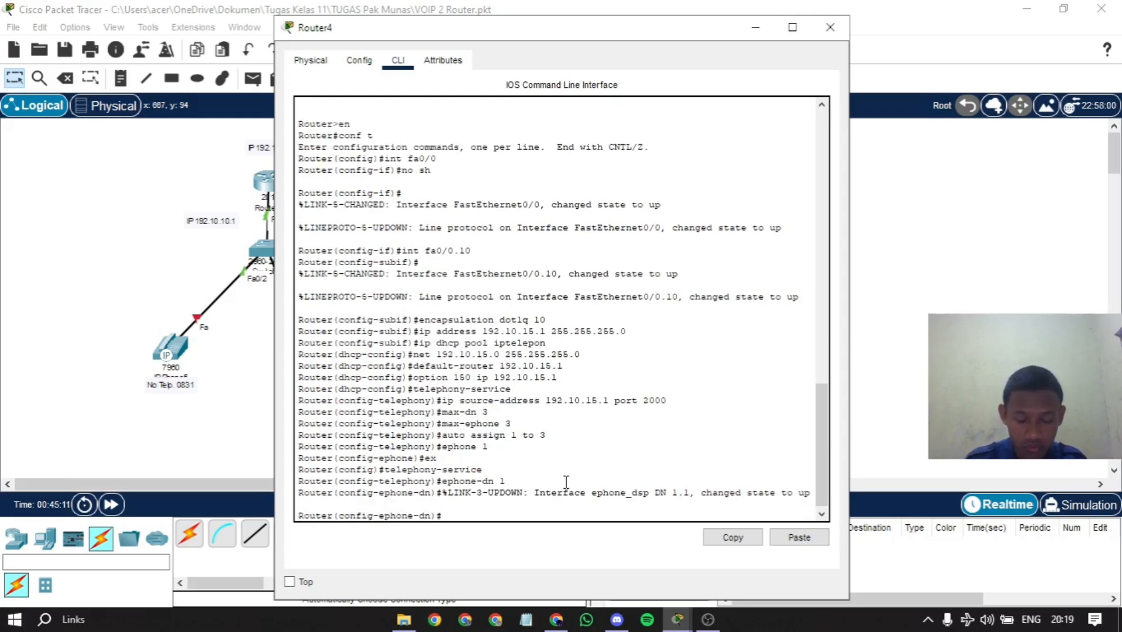
type("number")
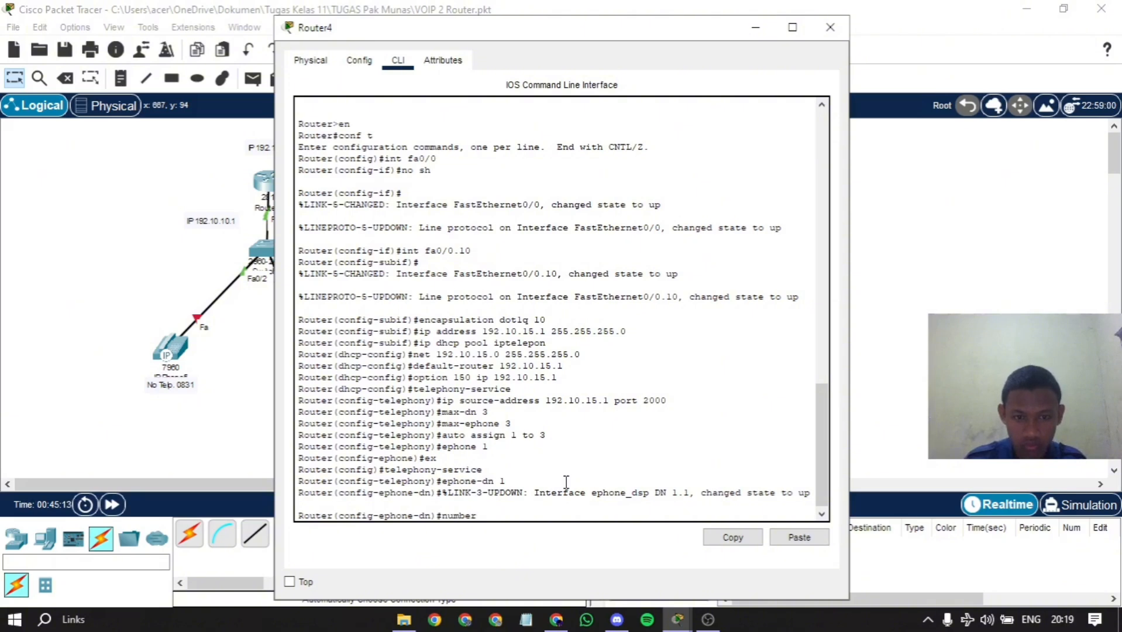
type(" 08")
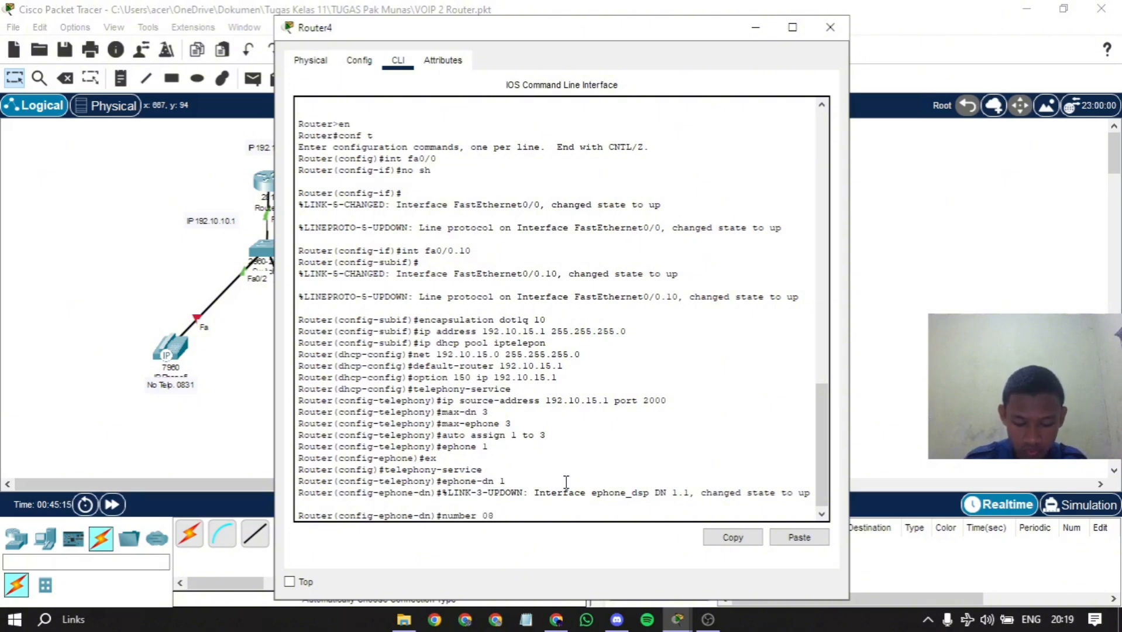
type("61")
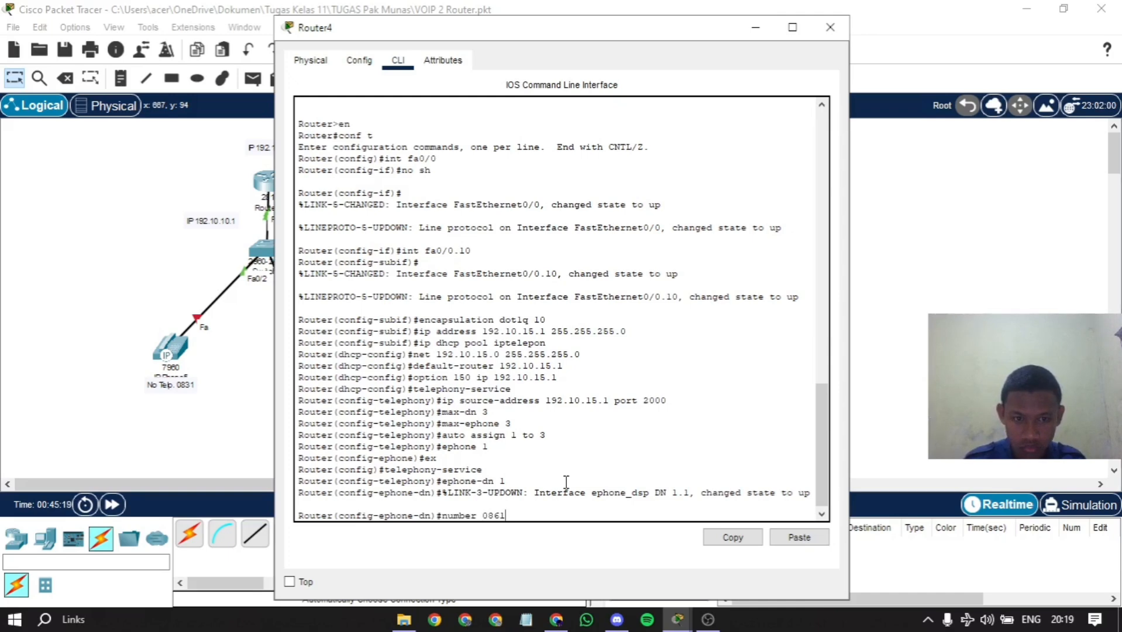
key("Return")
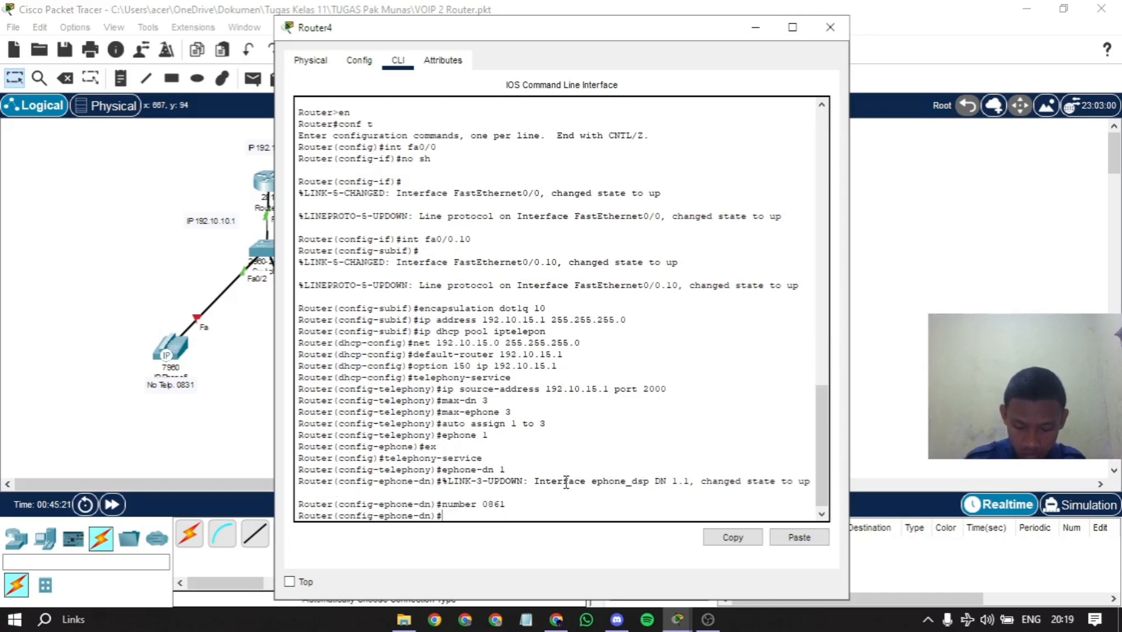
- Create ephone-dn 2 on Router4 and enter its configuration mode
type("ephone")
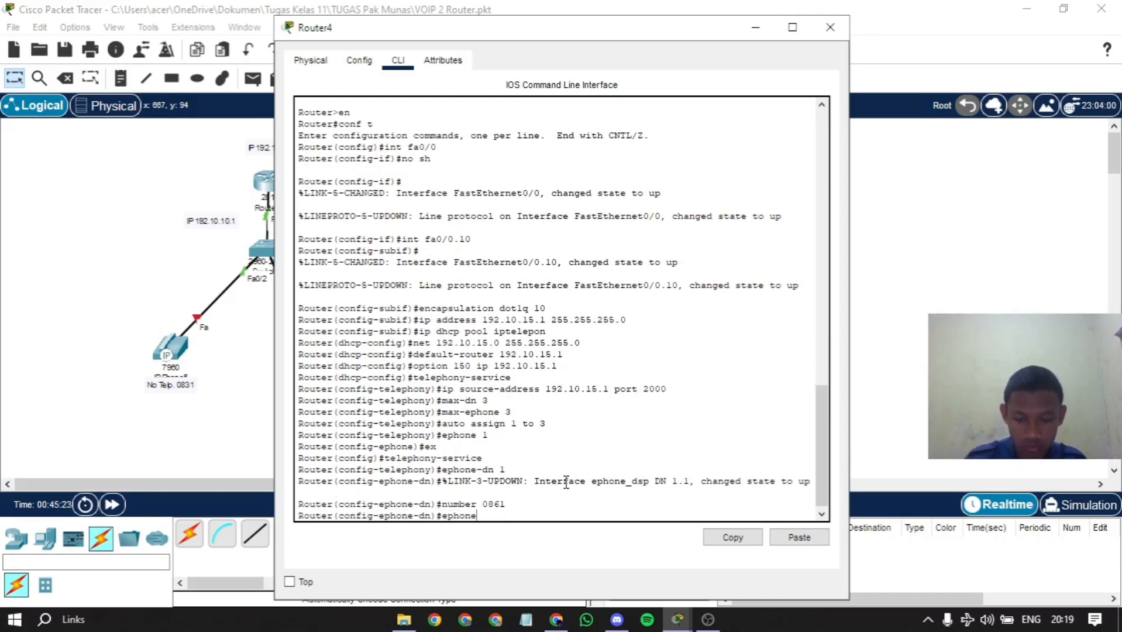
type("-dm")
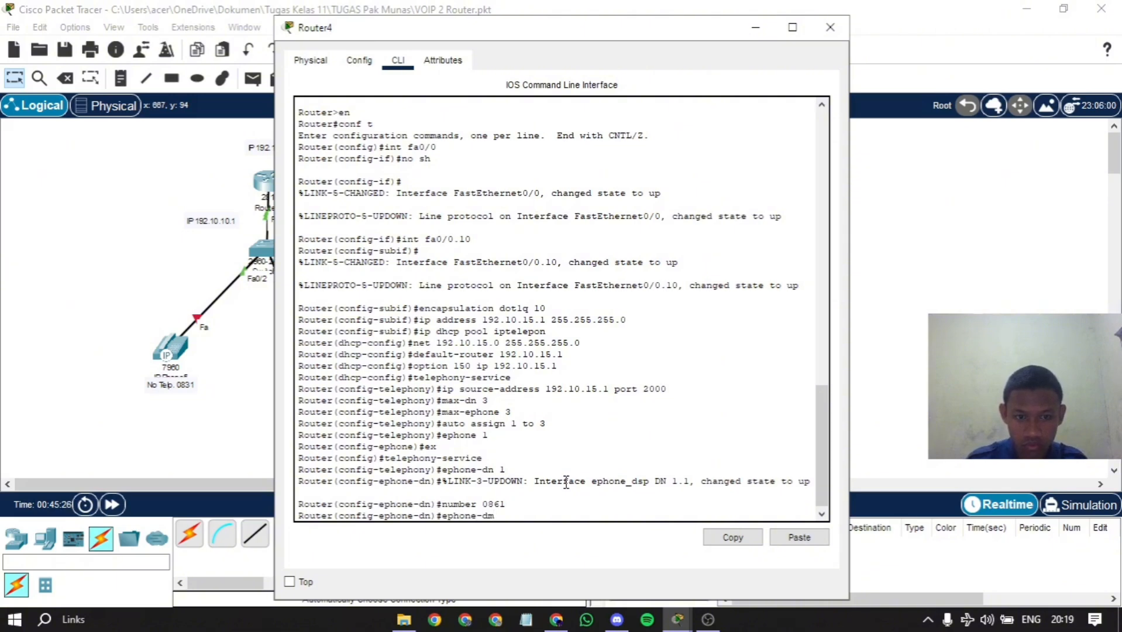
type(" 2")
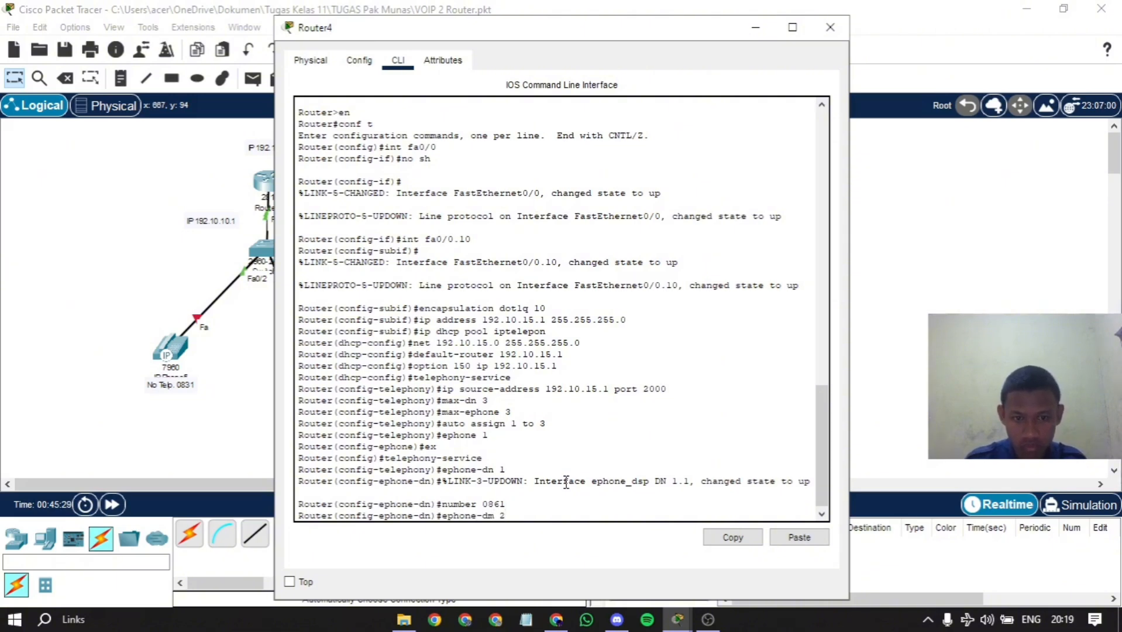
key("BackSpace")
key("BackSpace")
key("BackSpace")
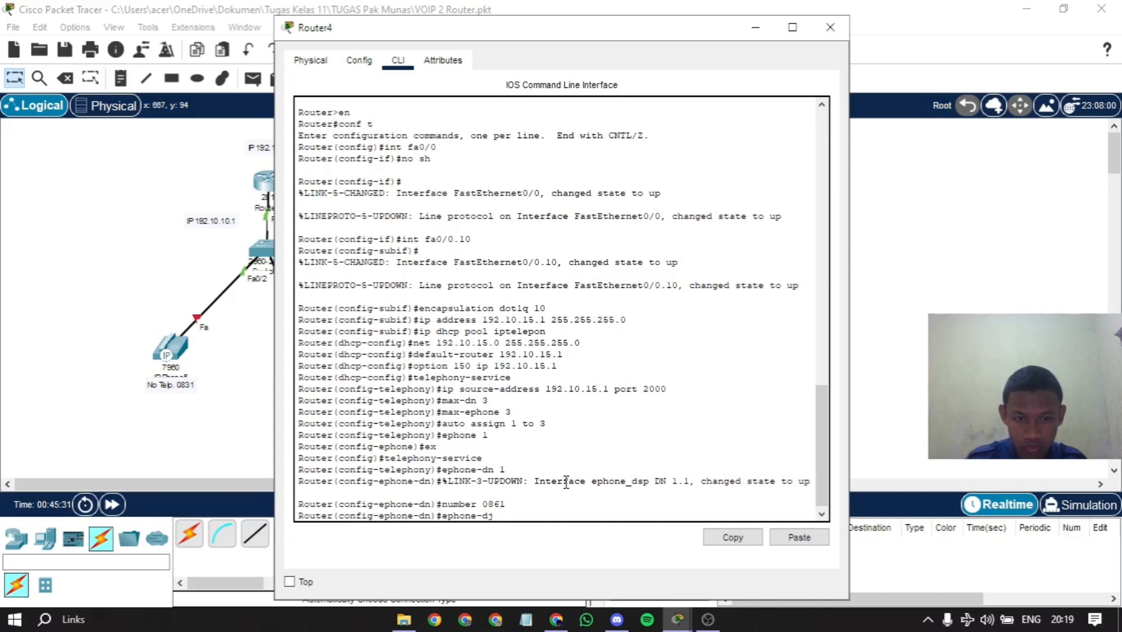
type("n 2")
key("Return")
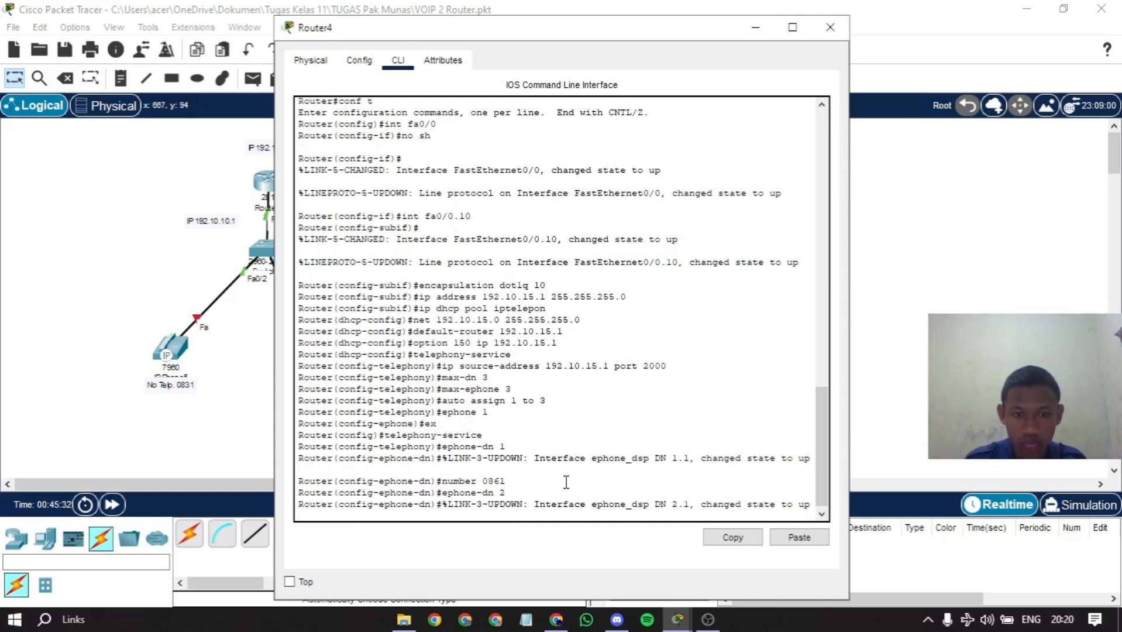
- Assign Router4's ephone-dn 2 the phone number labelled under the middle IP phone of Switch3's network
type("bn")
key("BackSpace")
key("BackSpace")
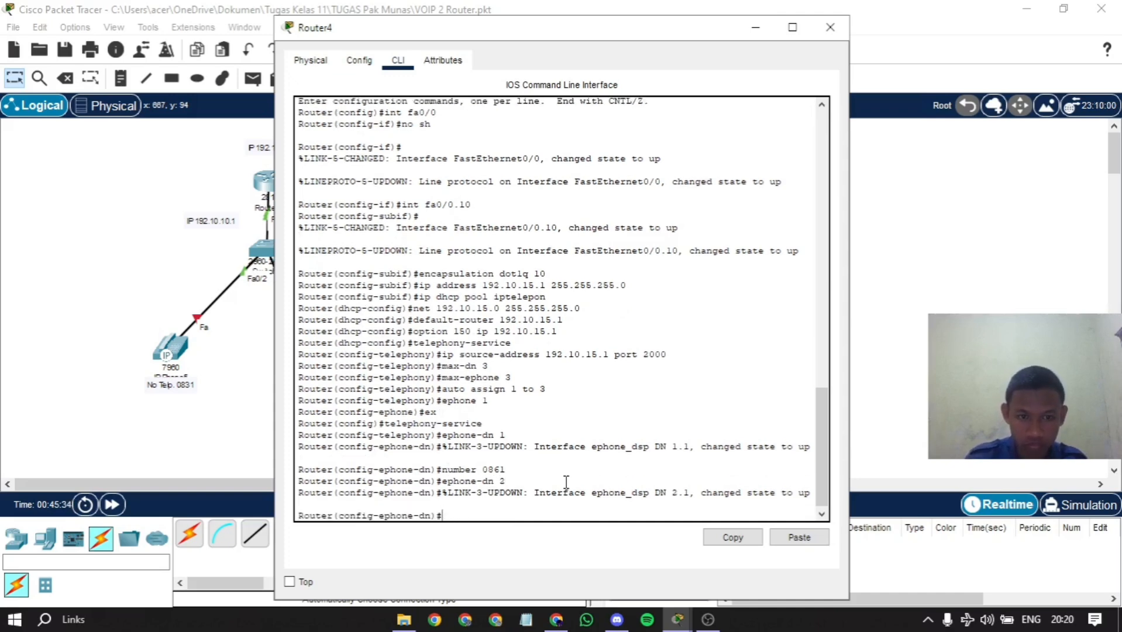
type("number")
type(" 08")
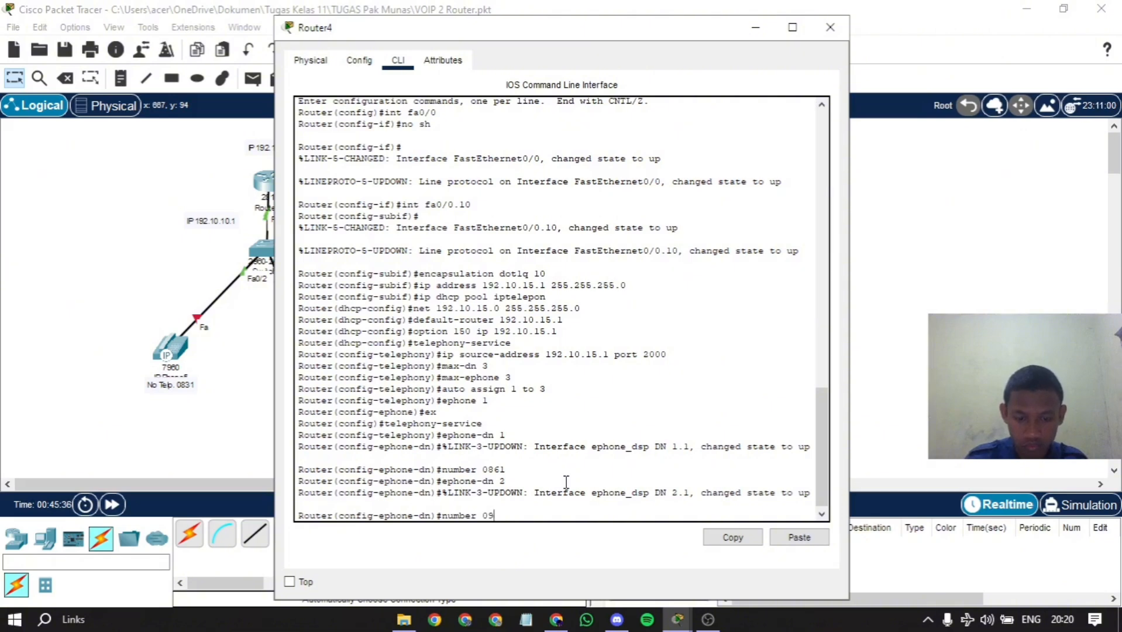
key("BackSpace")
type("8")
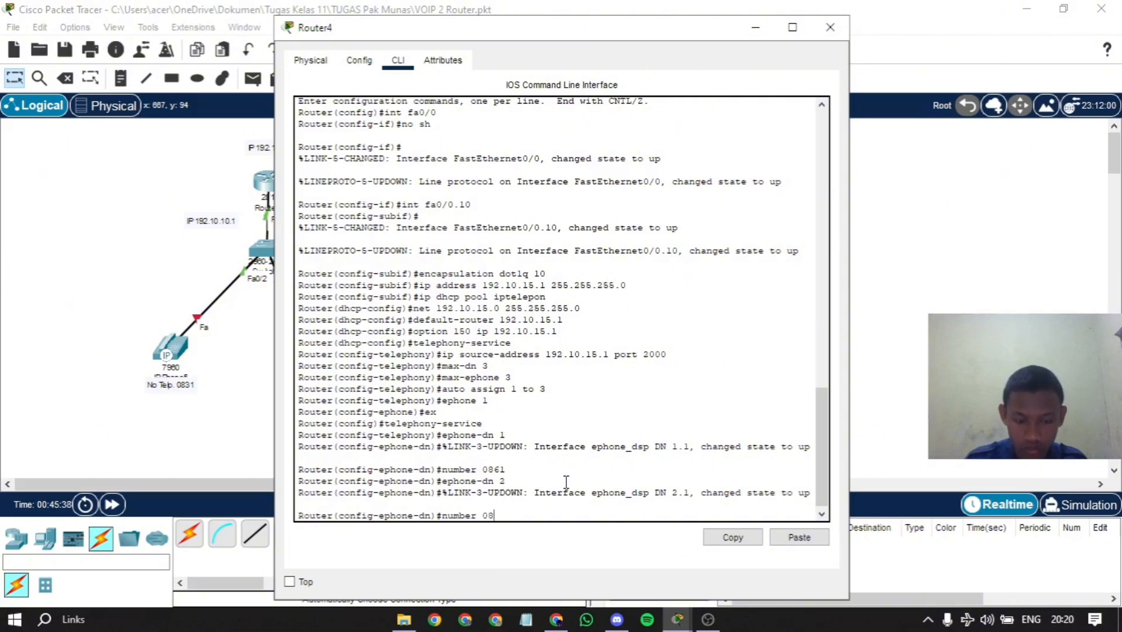
type("41")
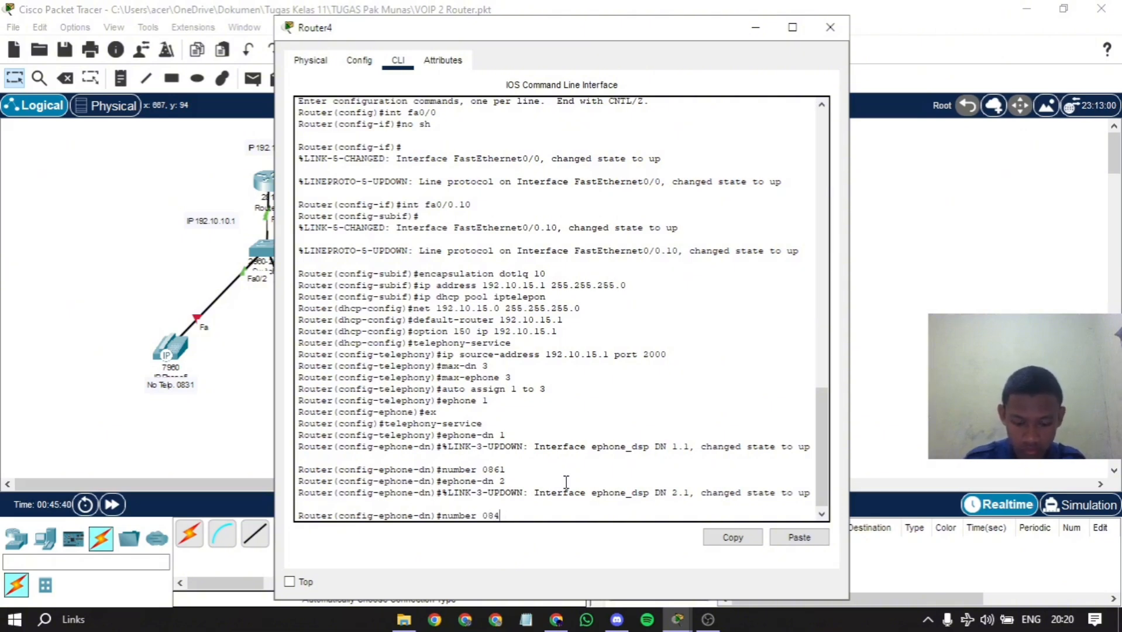
key("BackSpace")
key("BackSpace")
type("51")
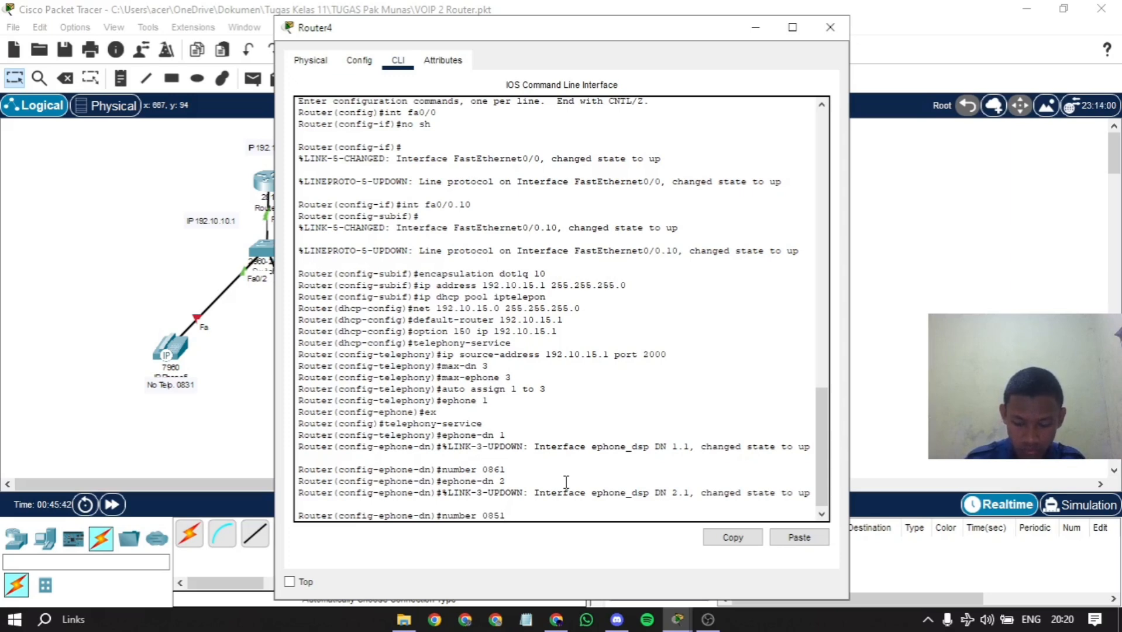
key("Return")
- Create ephone-dn 3 on Router4 and assign it the phone number labelled under the leftmost IP phone of Switch3's network
type("ephone")
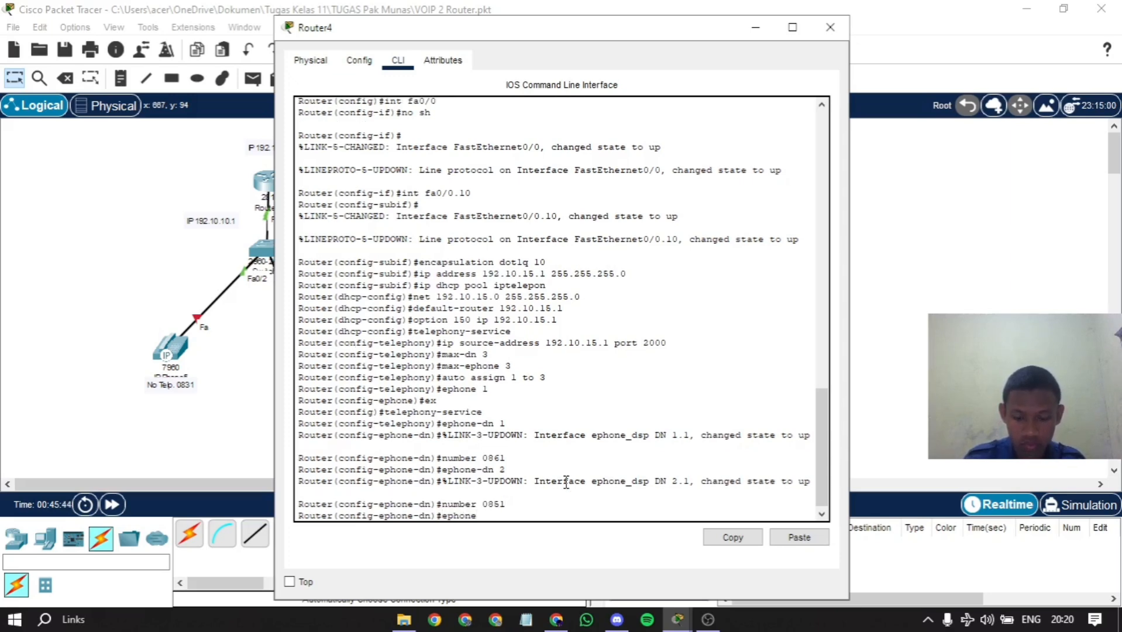
type("-d")
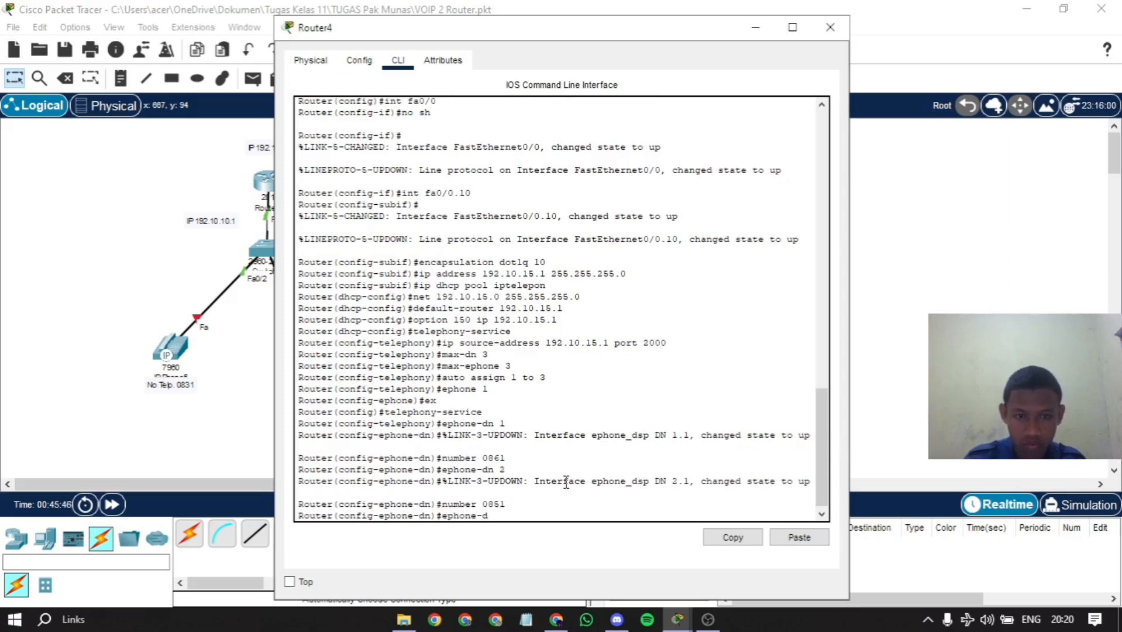
type("n 3")
key("Return")
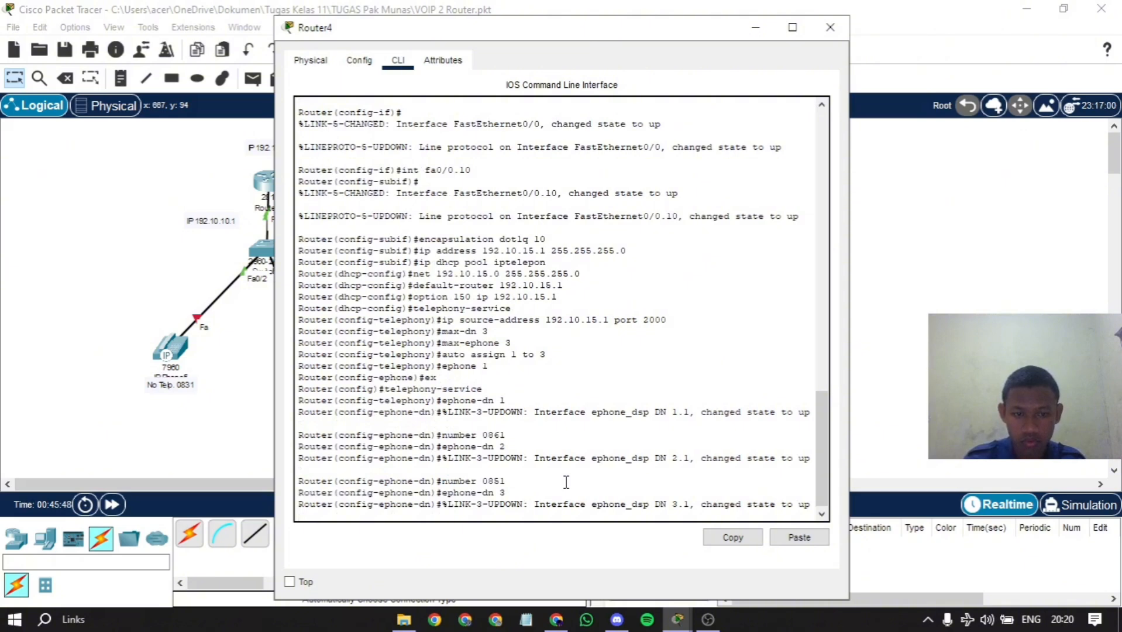
type("number")
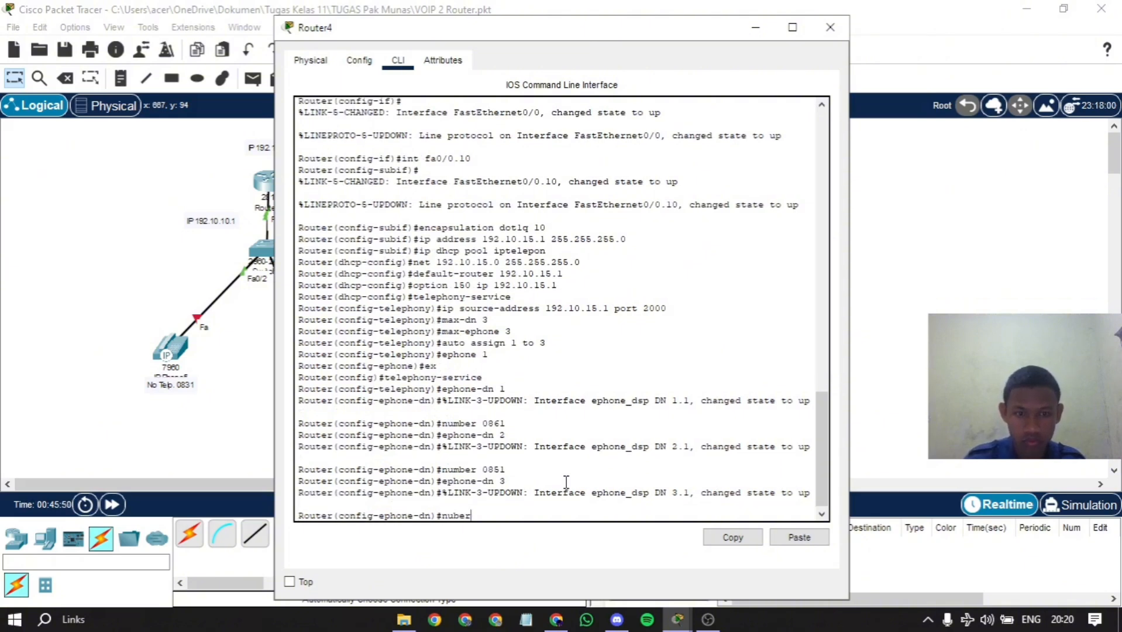
type(" 0841")
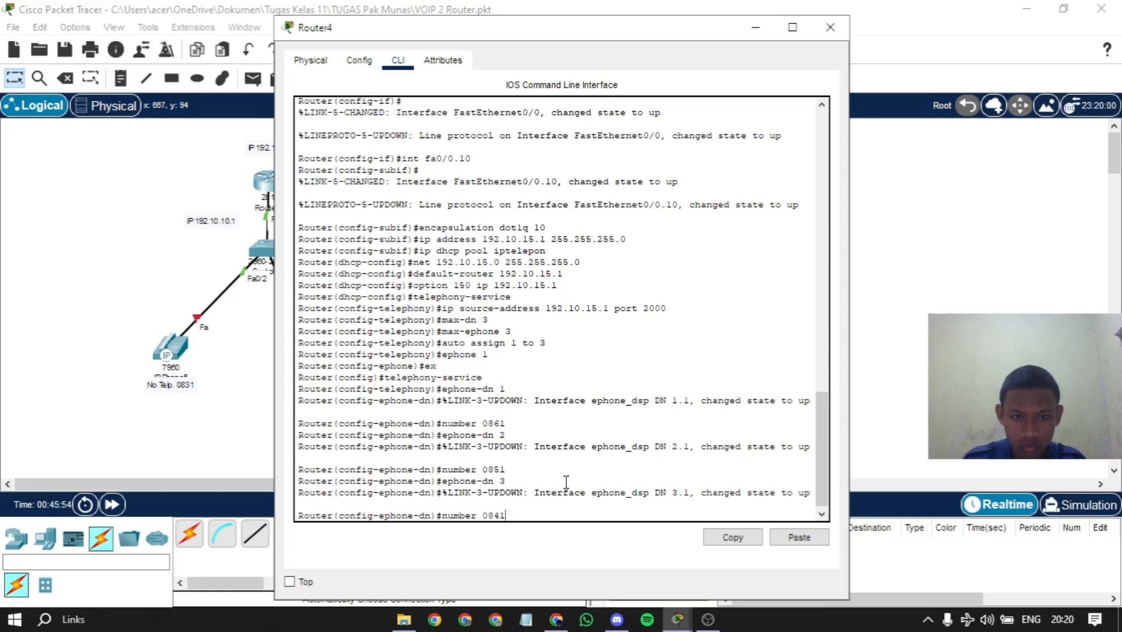
key("Return")
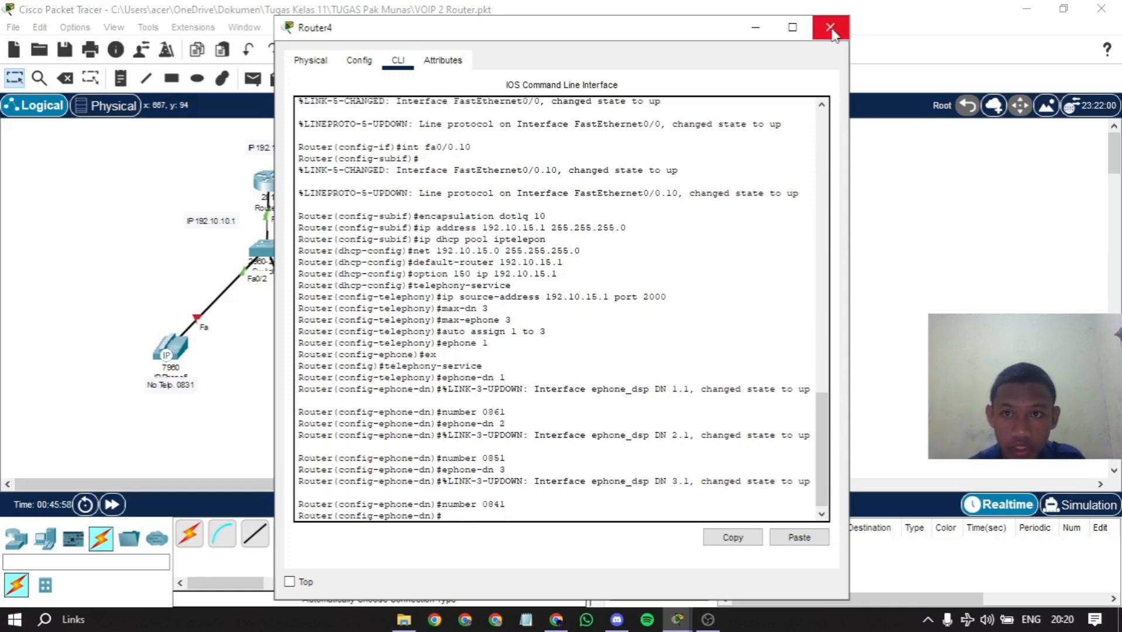
left_click(755, 27)
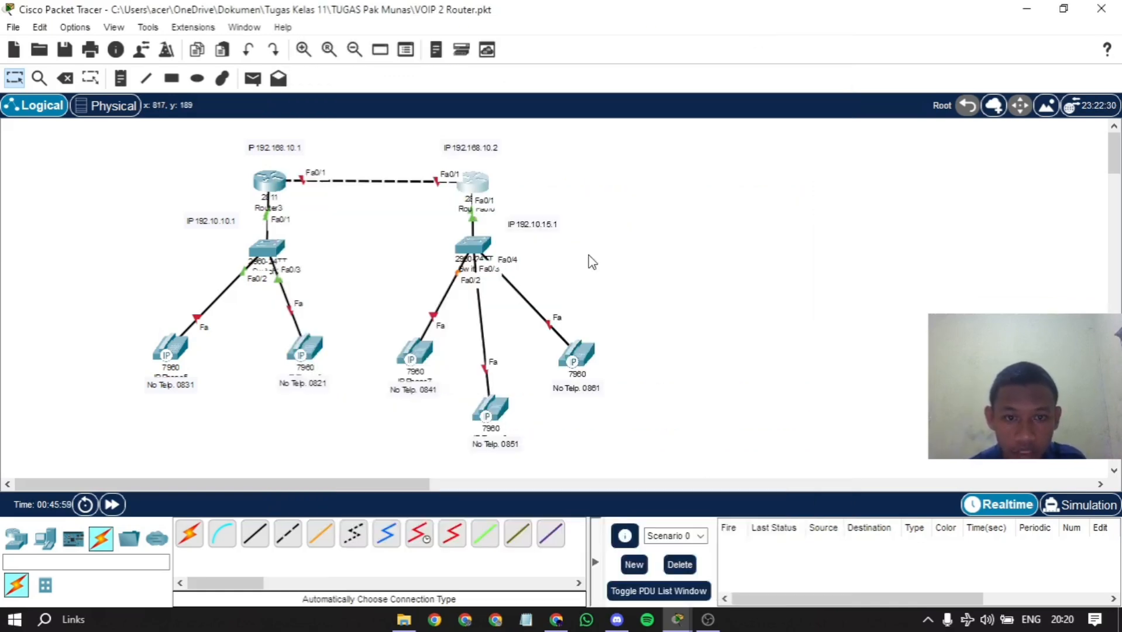
- Enter global configuration mode on Switch3 and create VLAN 10
left_click(473, 247)
left_click(448, 67)
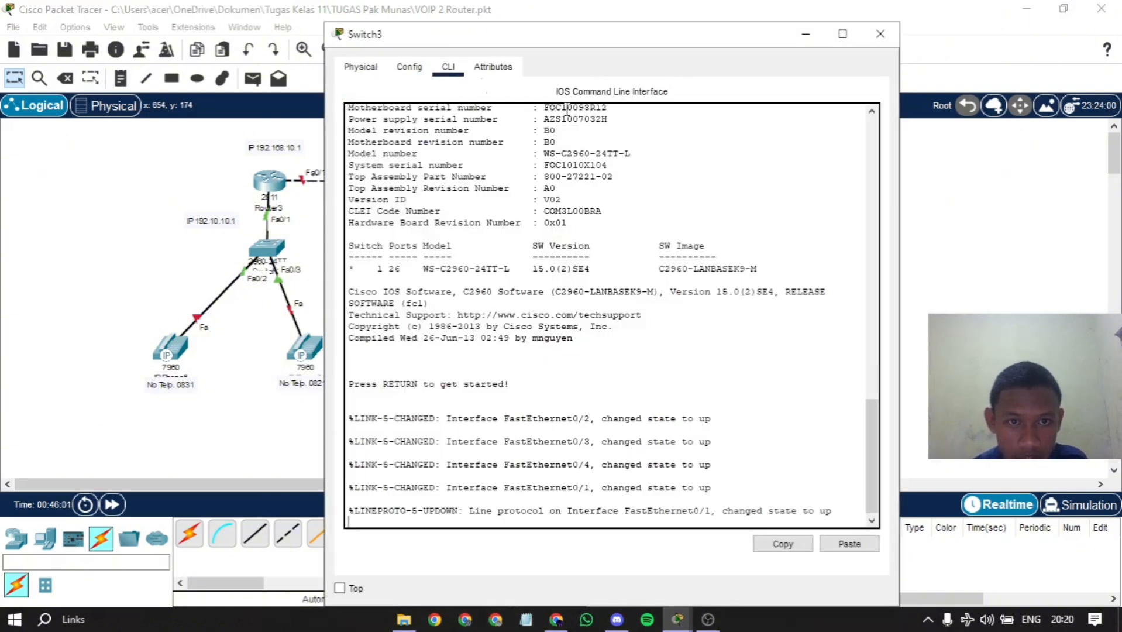
key("Return")
type("en")
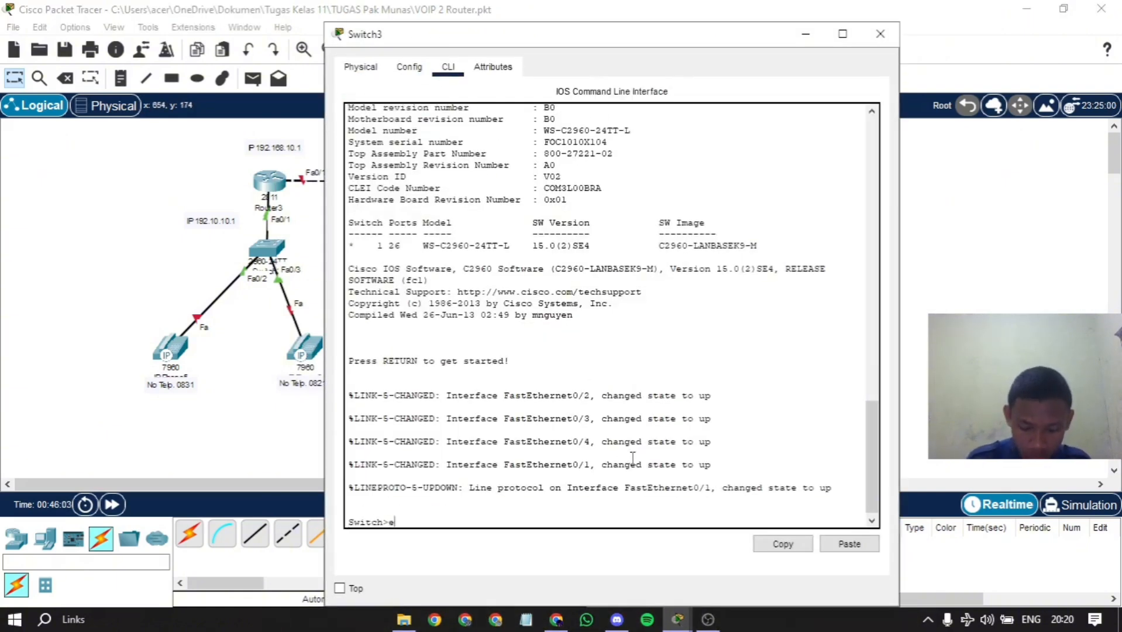
key("Return")
type("conf t")
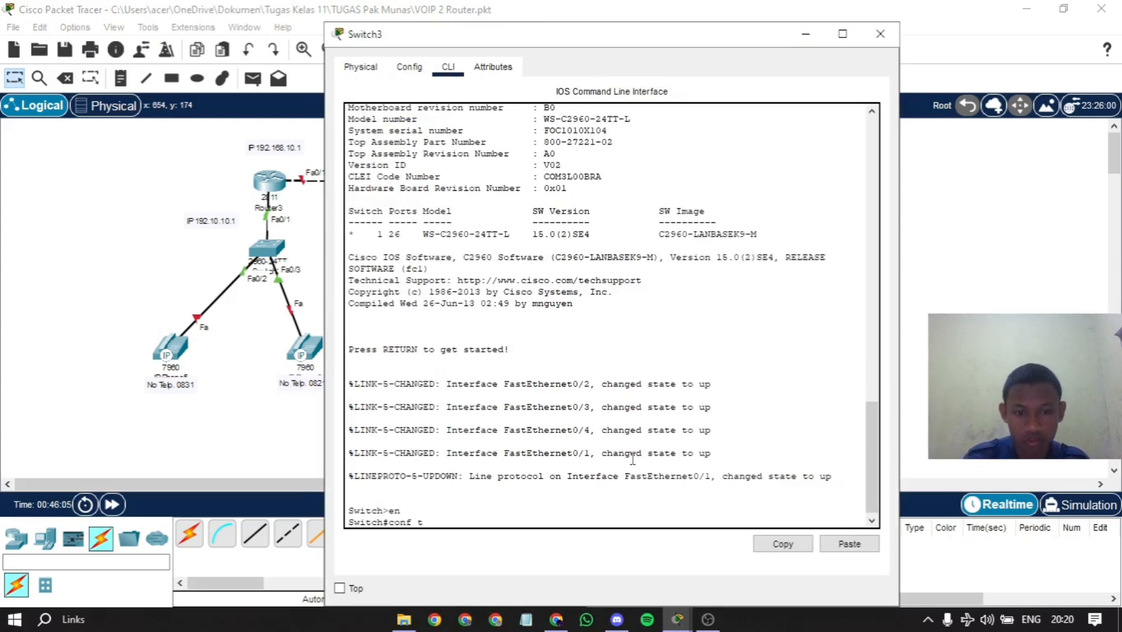
key("Return")
type("int")
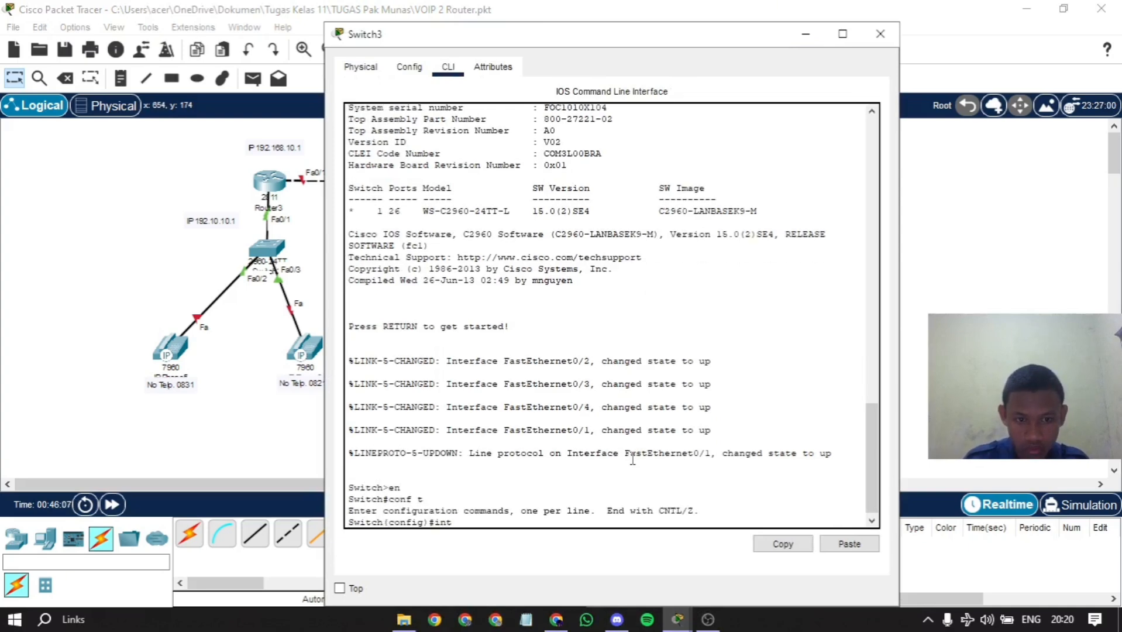
key("BackSpace")
key("BackSpace")
key("BackSpace")
type("vlan 10")
key("Return")
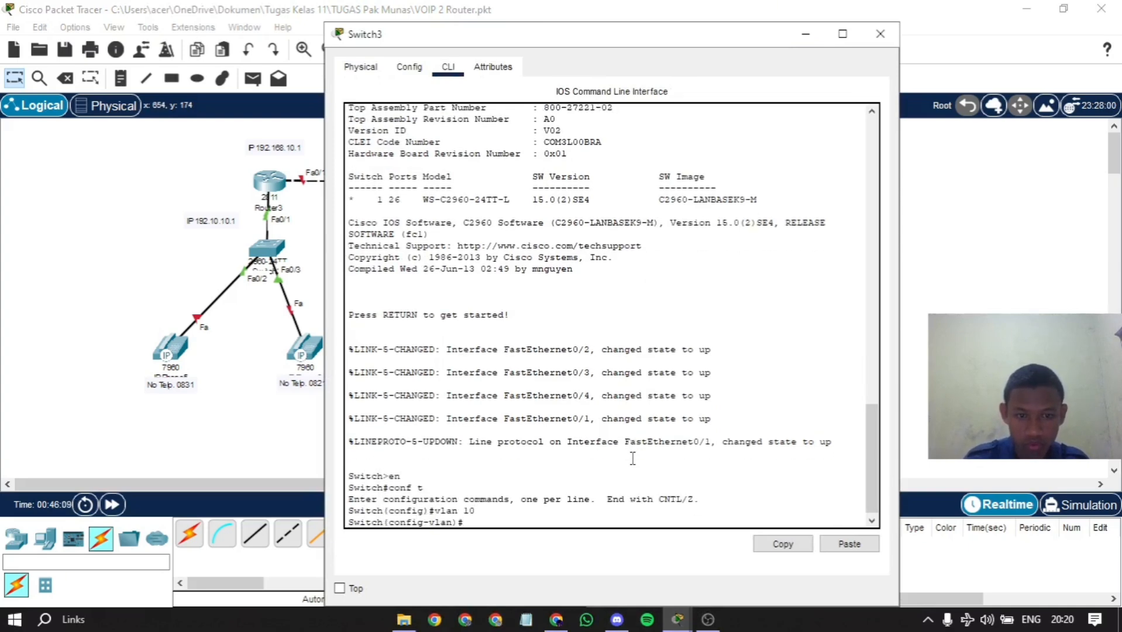
- Set Switch3's interface fa0/1 to switchport mode trunk
type("int fa0/")
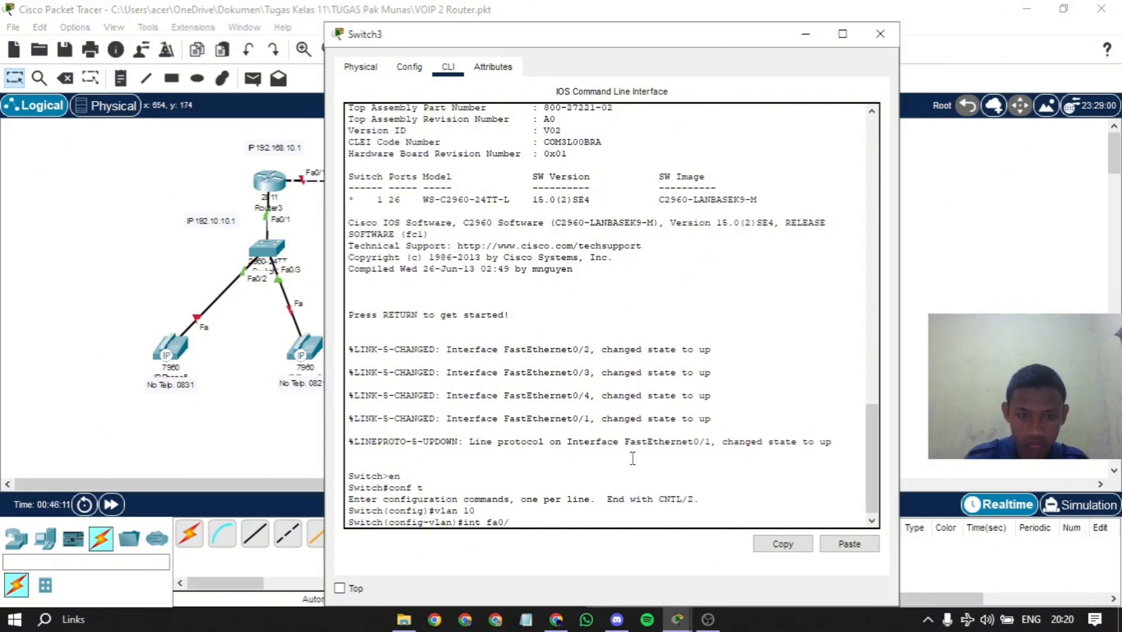
type("1")
key("Return")
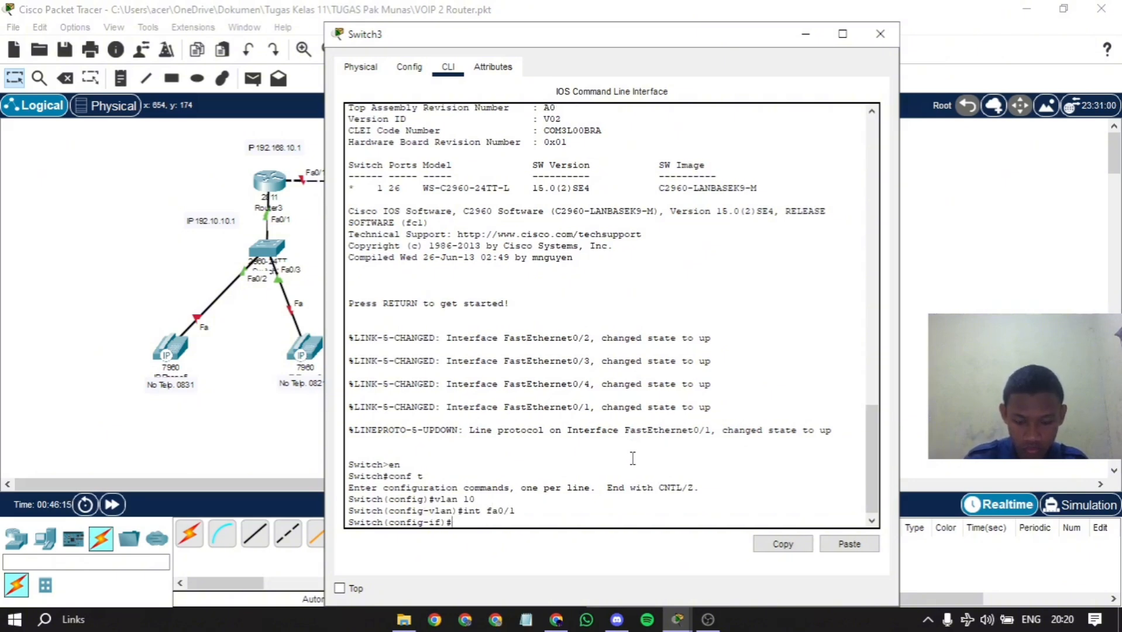
type("ip")
key("BackSpace")
key("BackSpace")
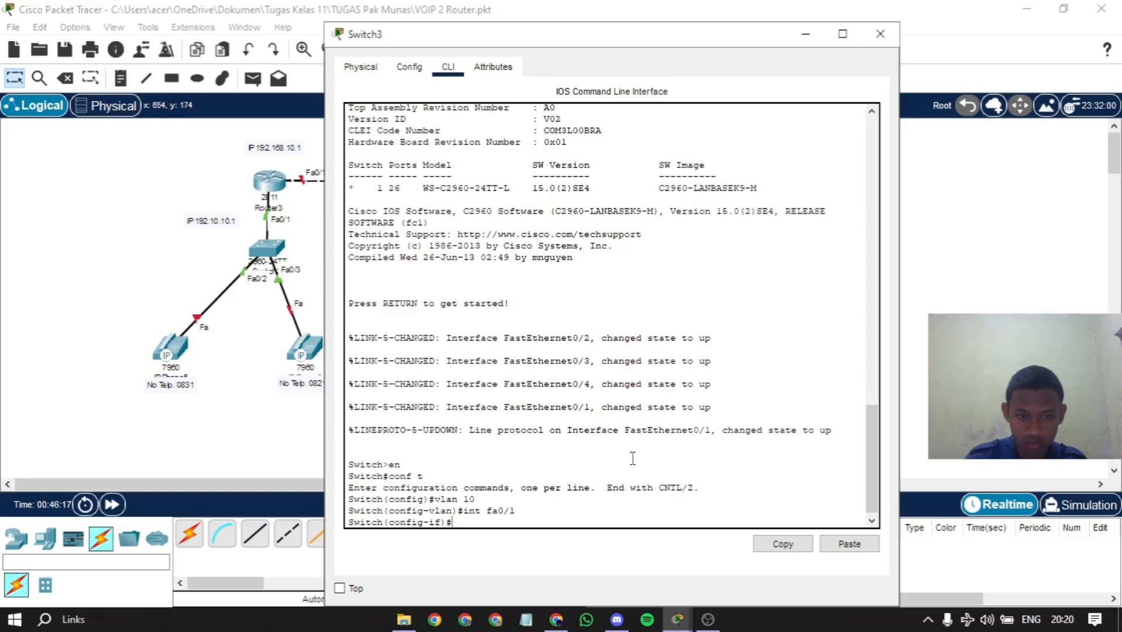
type("switchport")
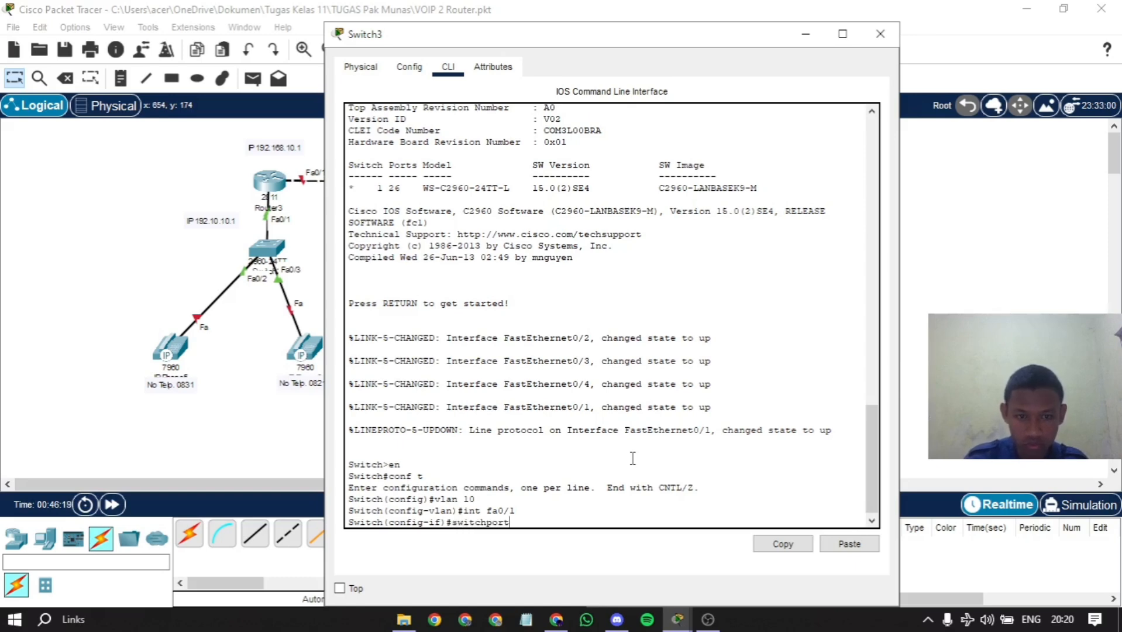
type(" mode")
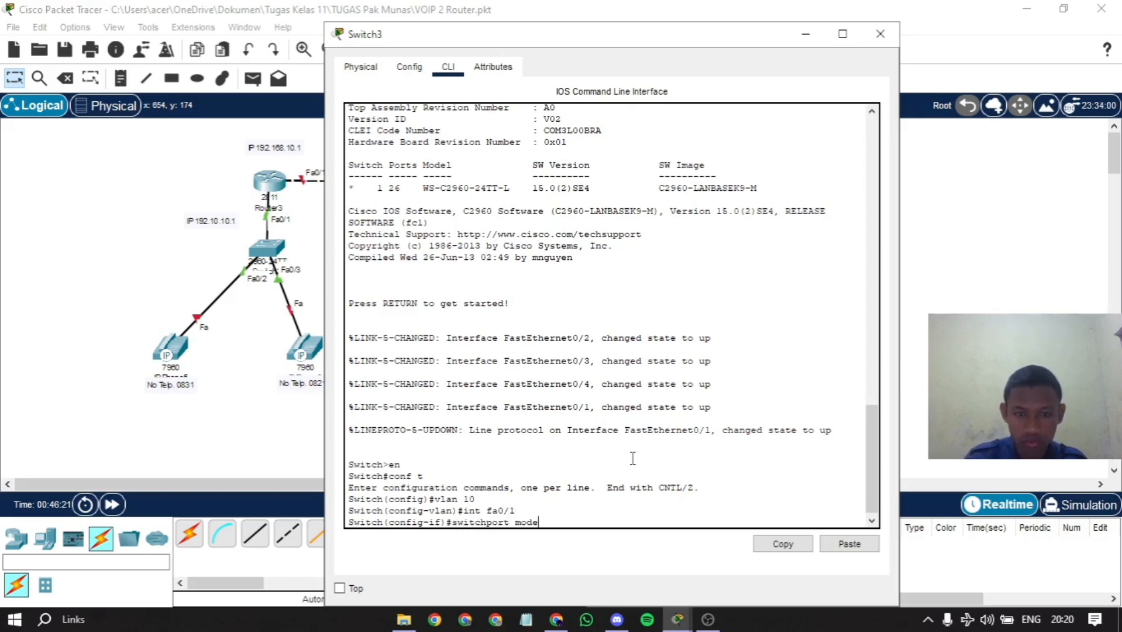
type(" trunk")
key("Return")
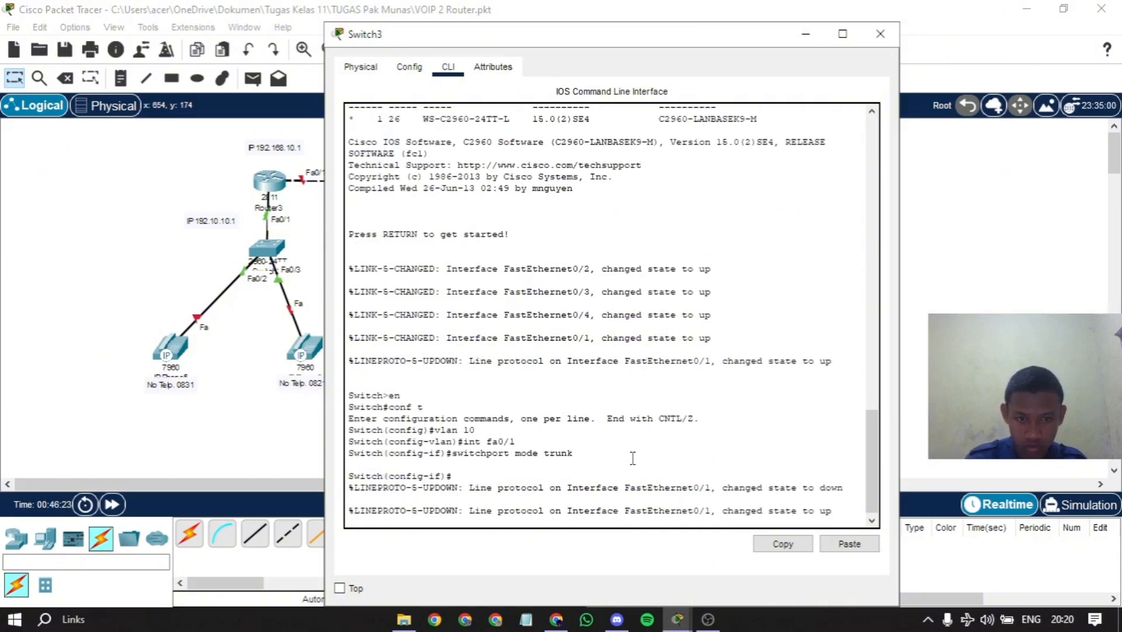
- Assign voice VLAN 10 to the interface range fa0/2-4 on Switch3 and close its configuration window
type("int")
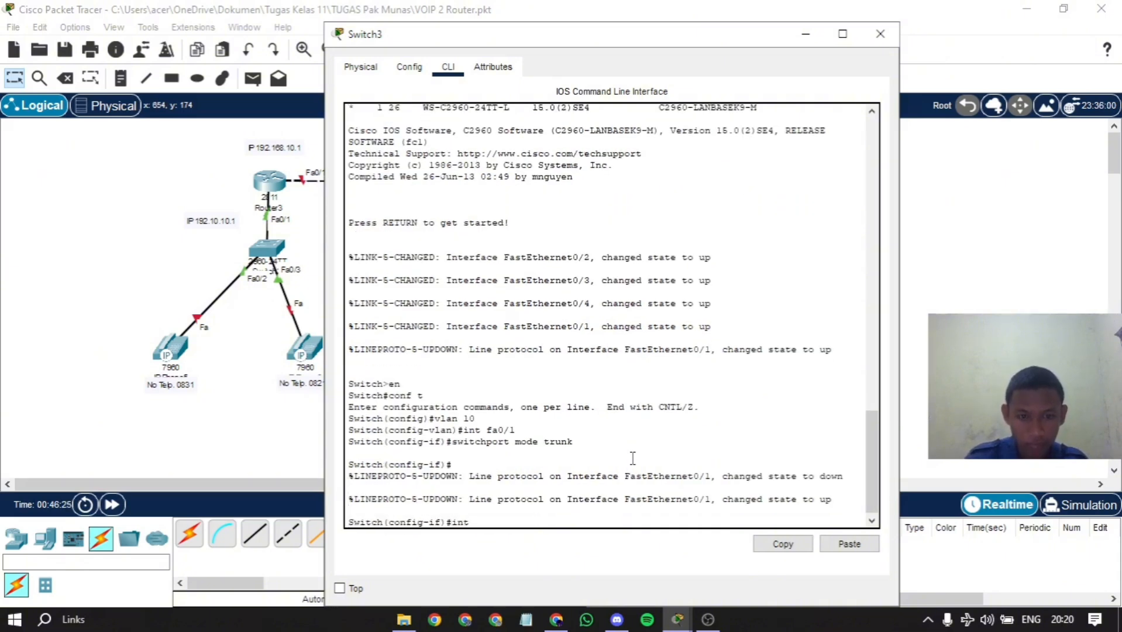
type(" range")
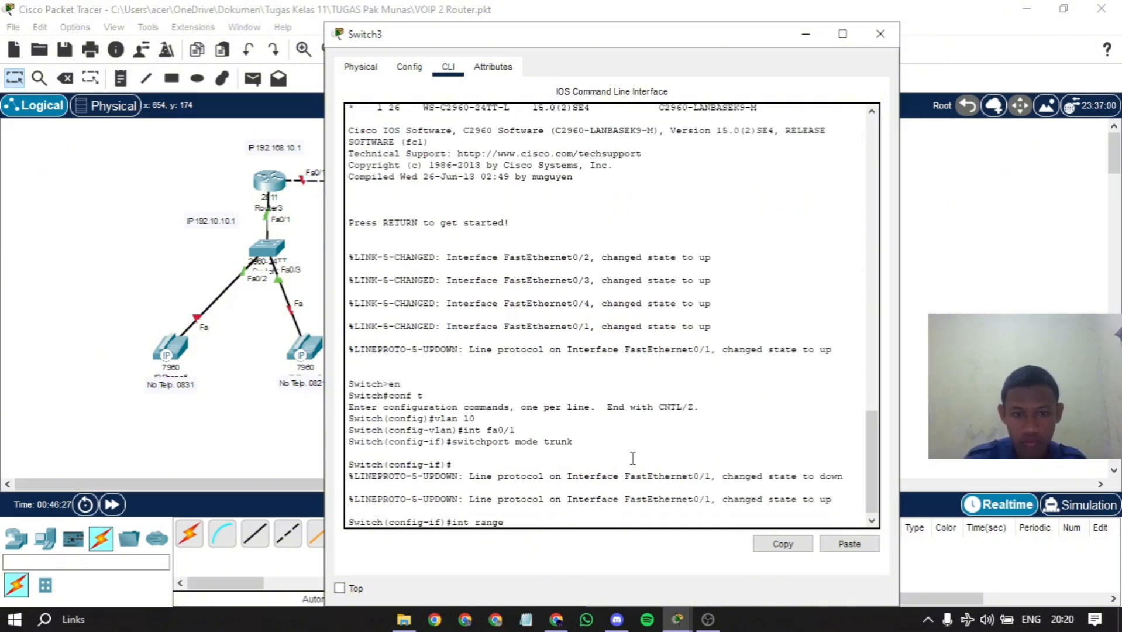
type(" fa")
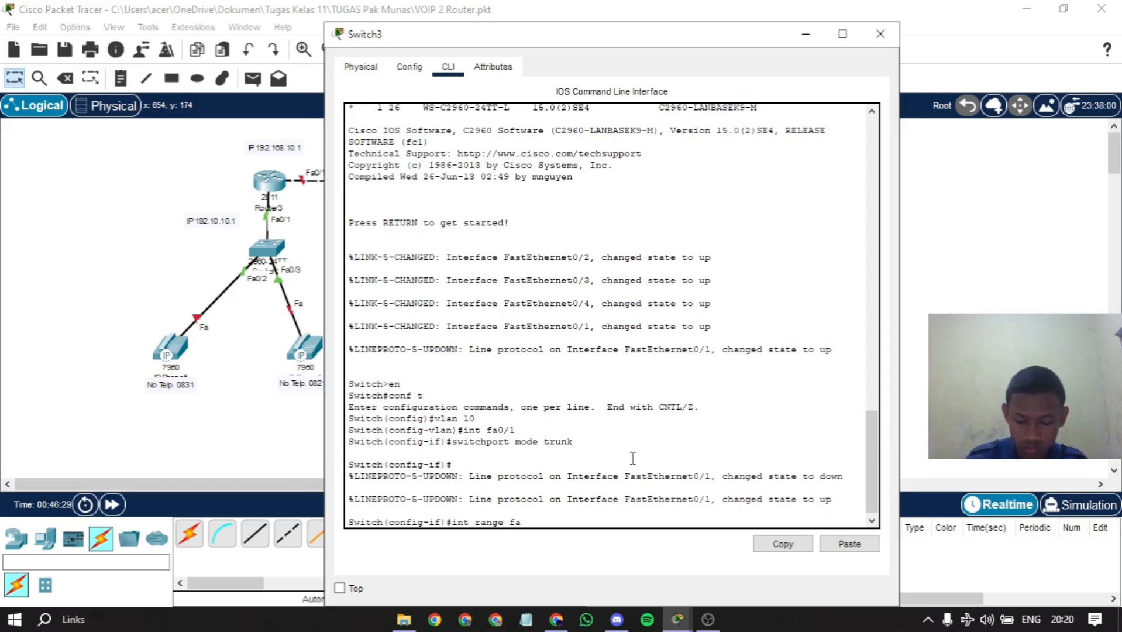
type("0/2-4")
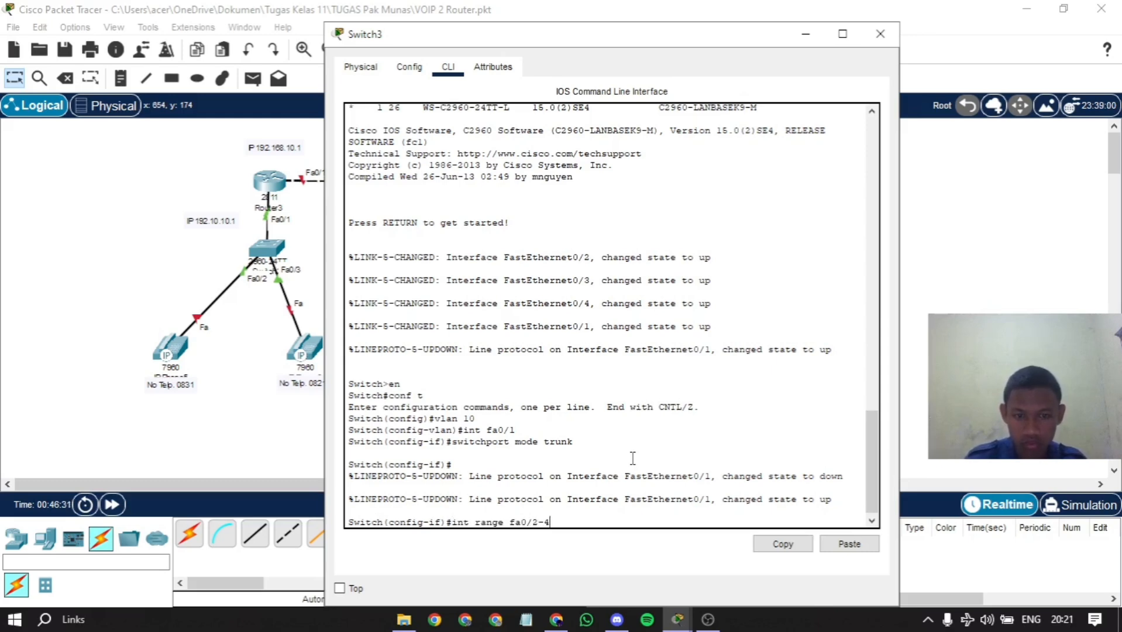
key("Return")
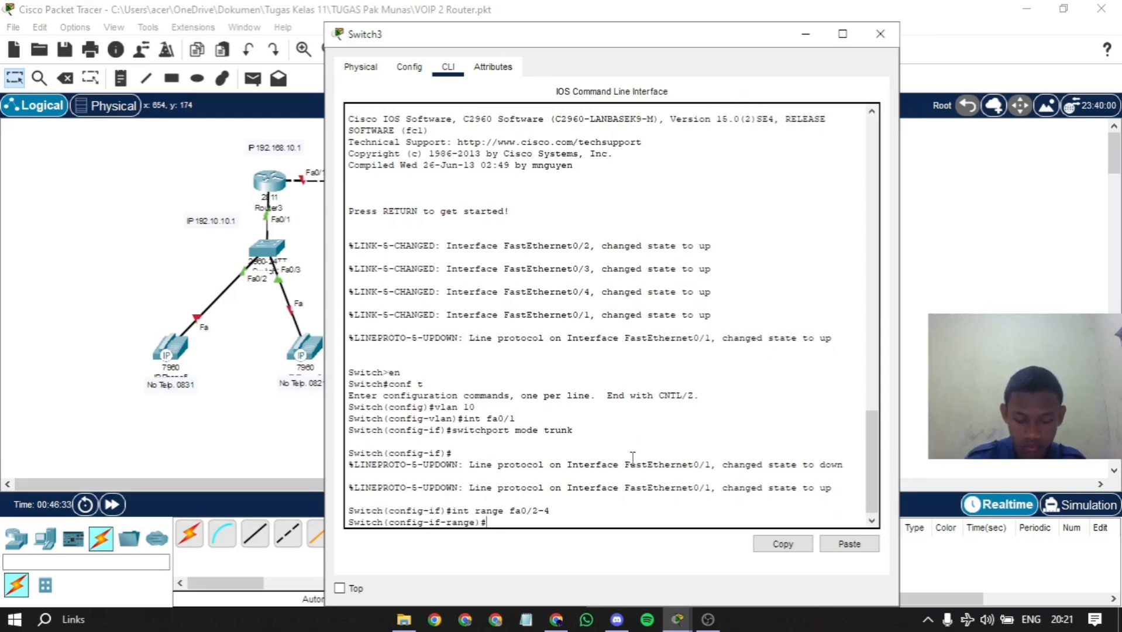
type("swi")
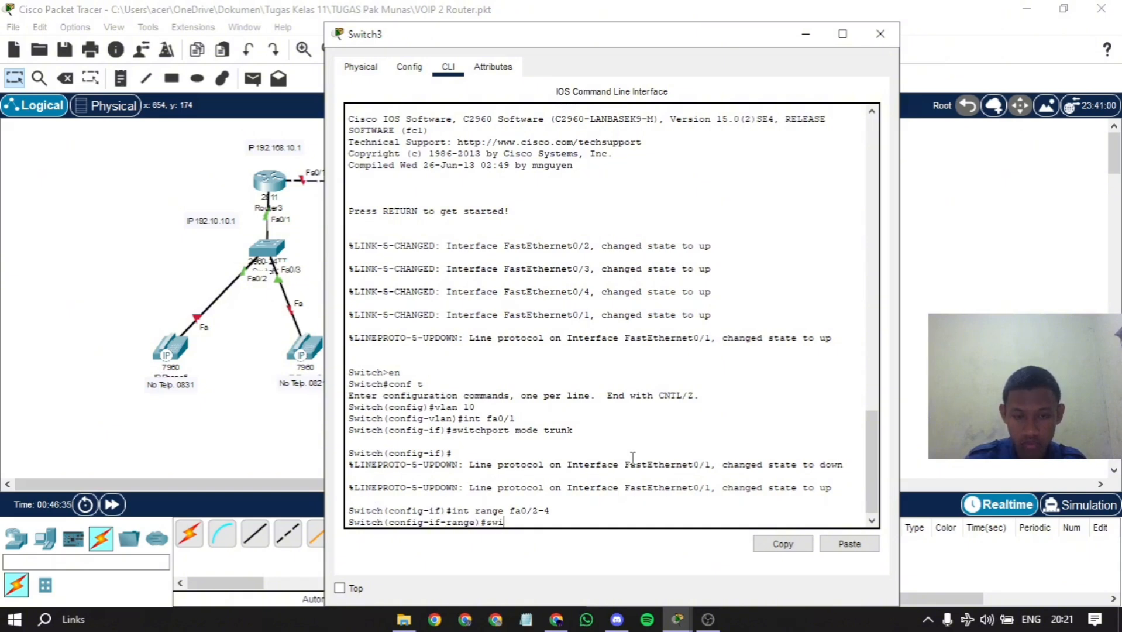
type("tchport")
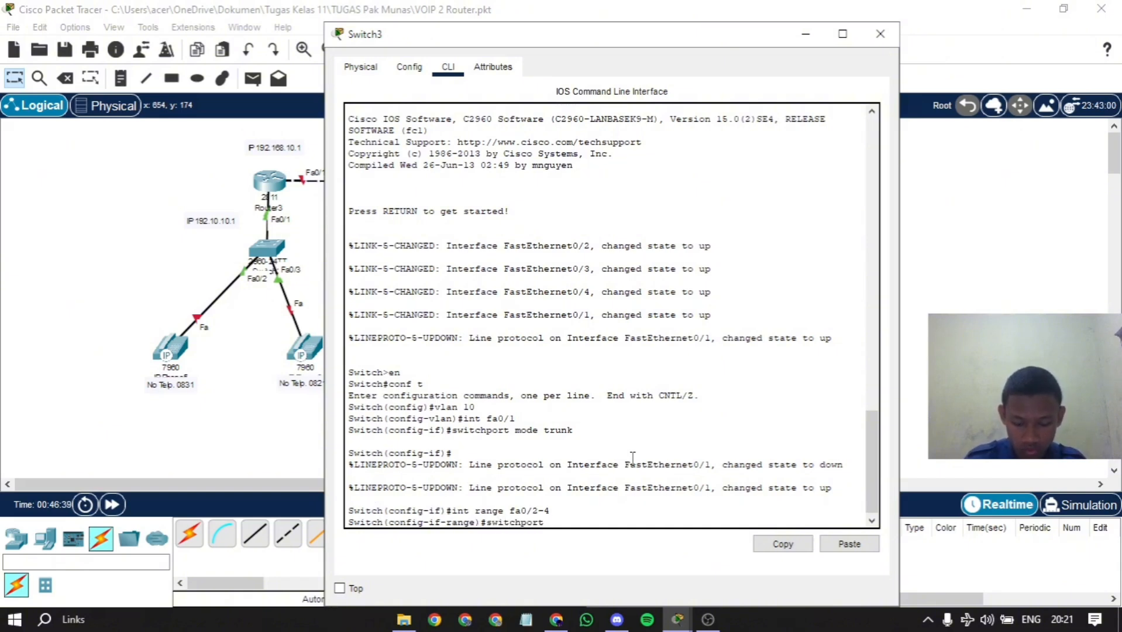
type(" voice vlan 10")
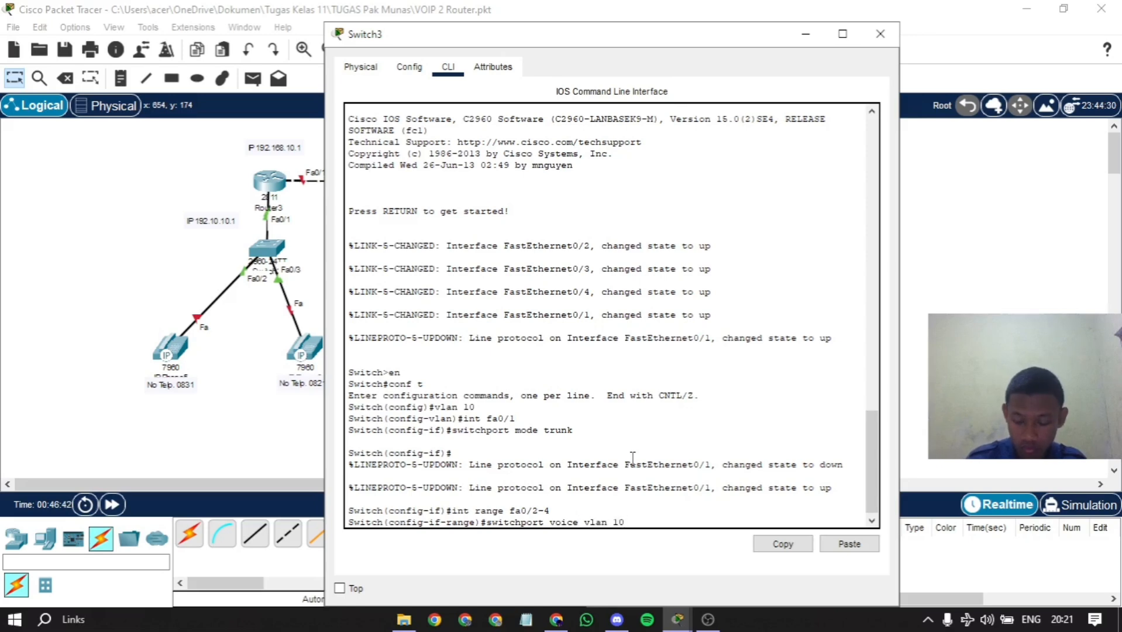
key("Return")
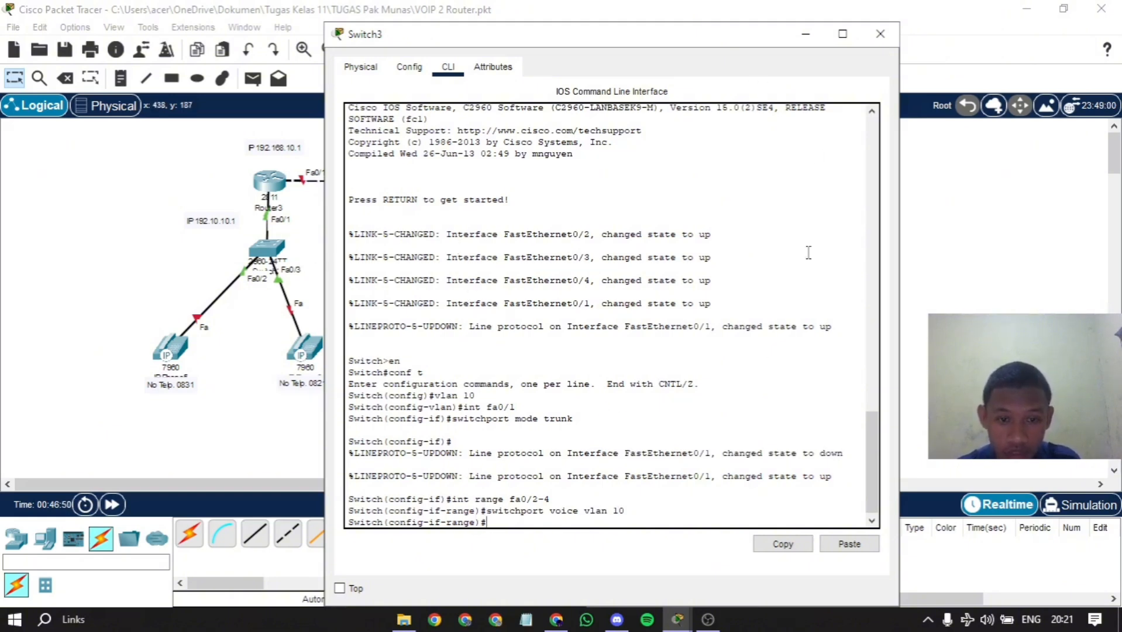
left_click(879, 35)
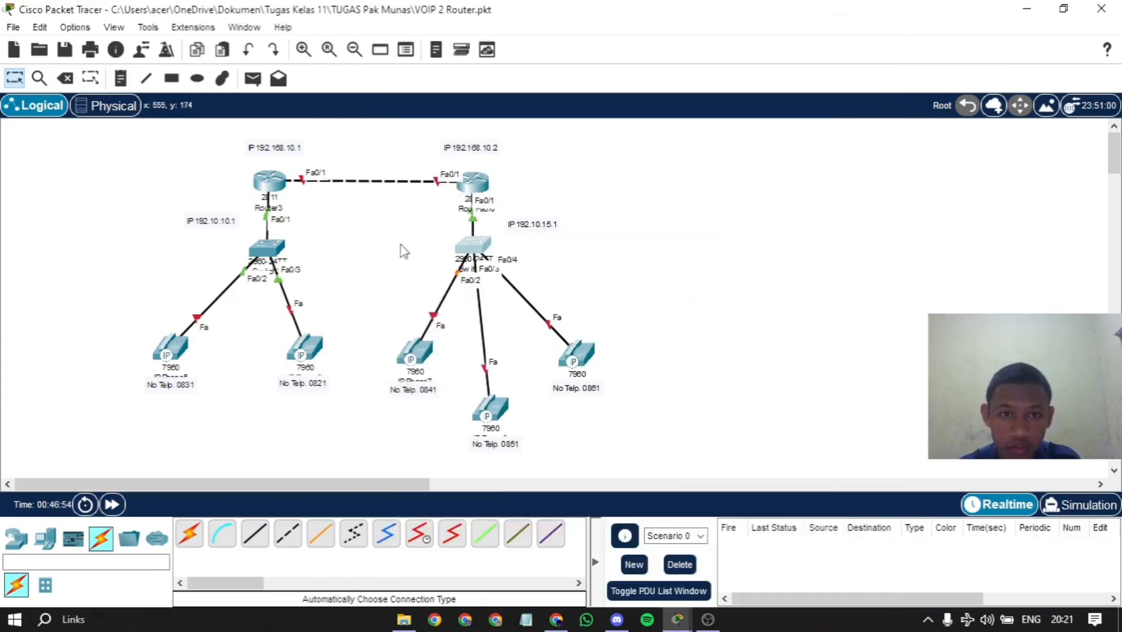
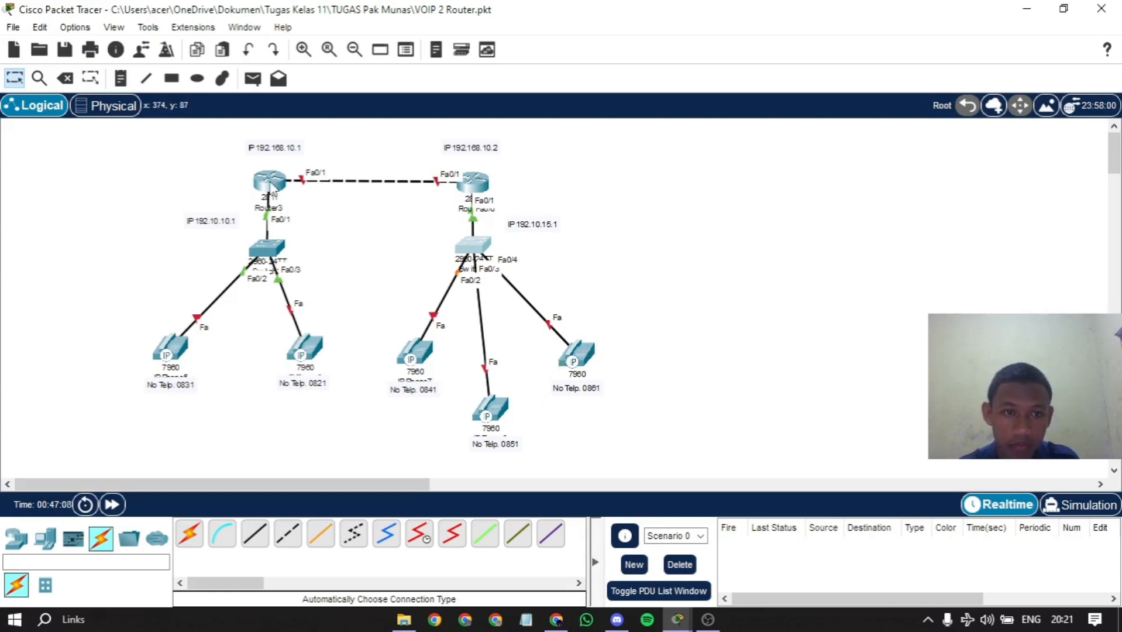
- Open Router3's command line and leave ephone-dn configuration for global configuration mode
left_click(296, 153)
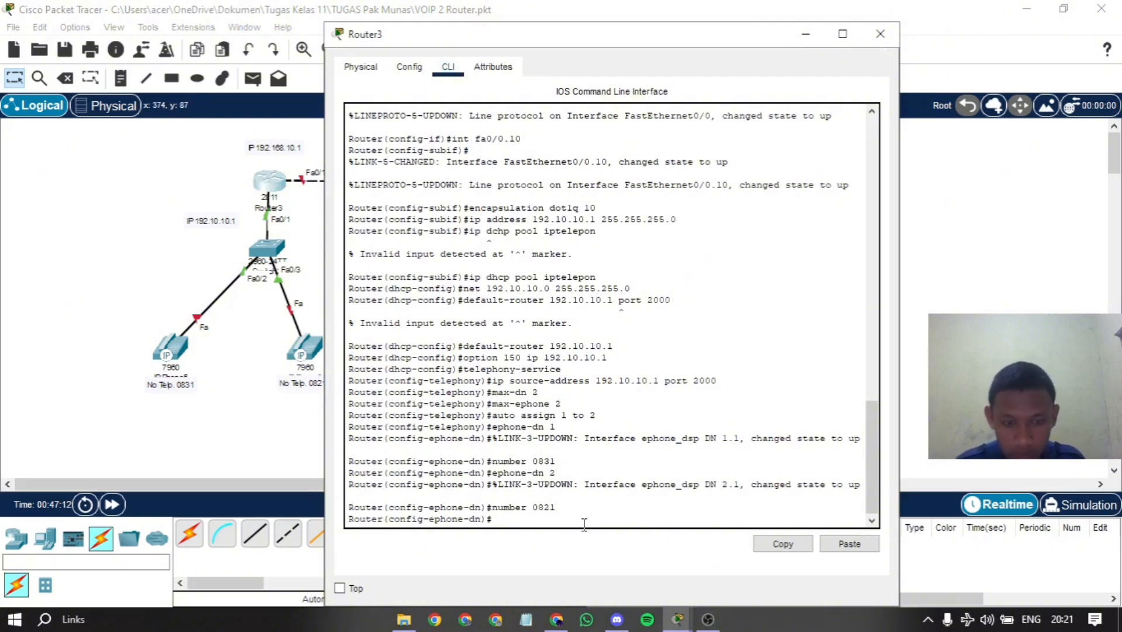
type("e")
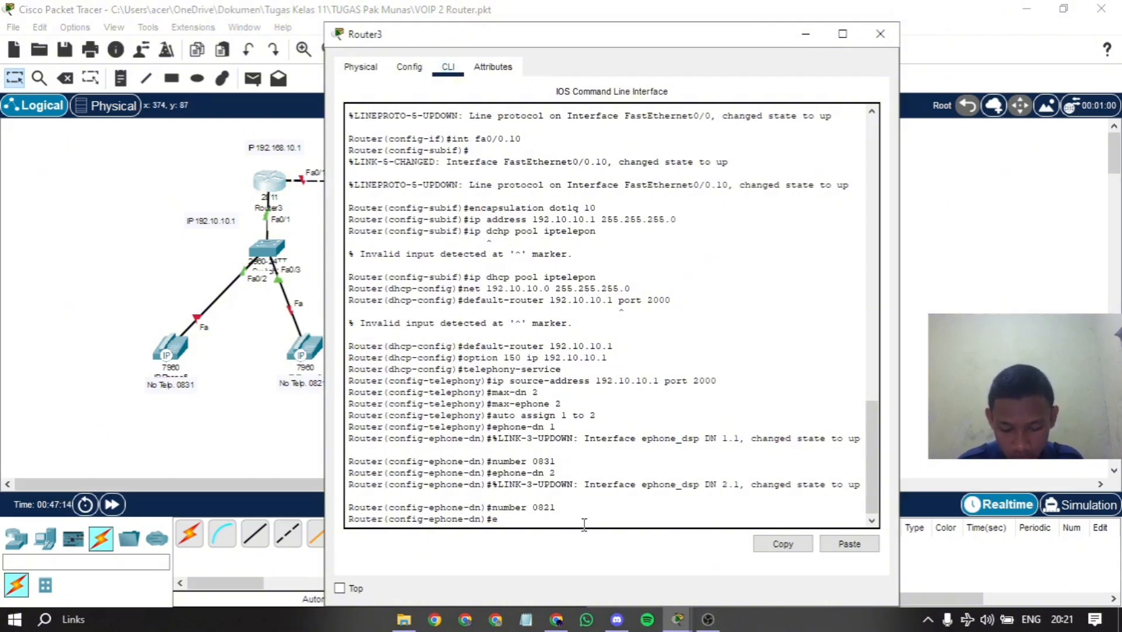
type("x")
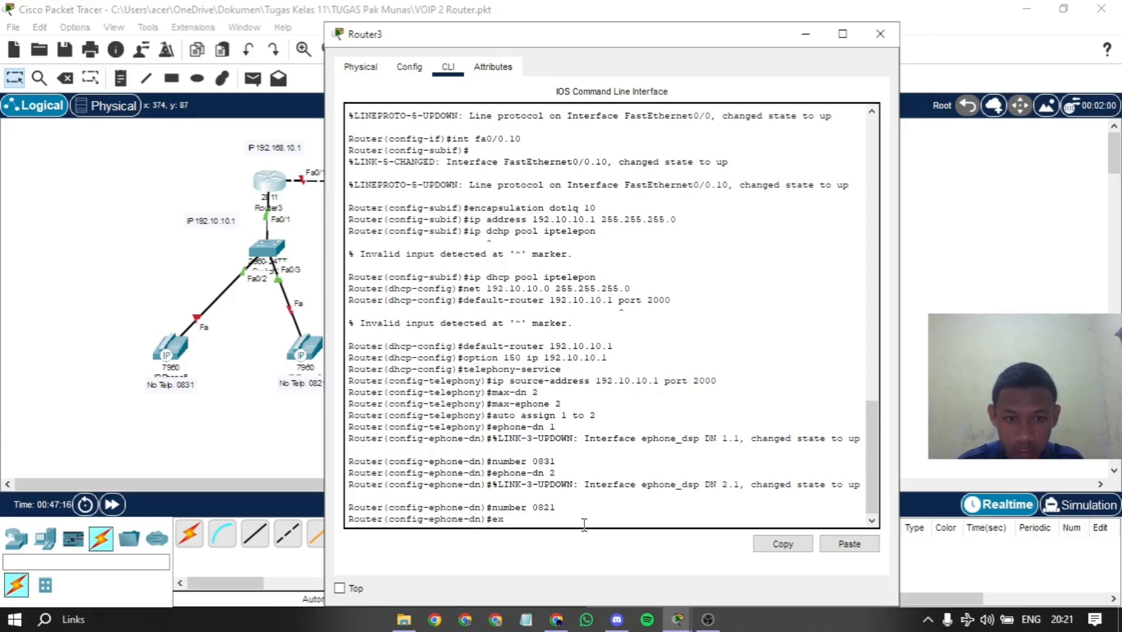
key("Return")
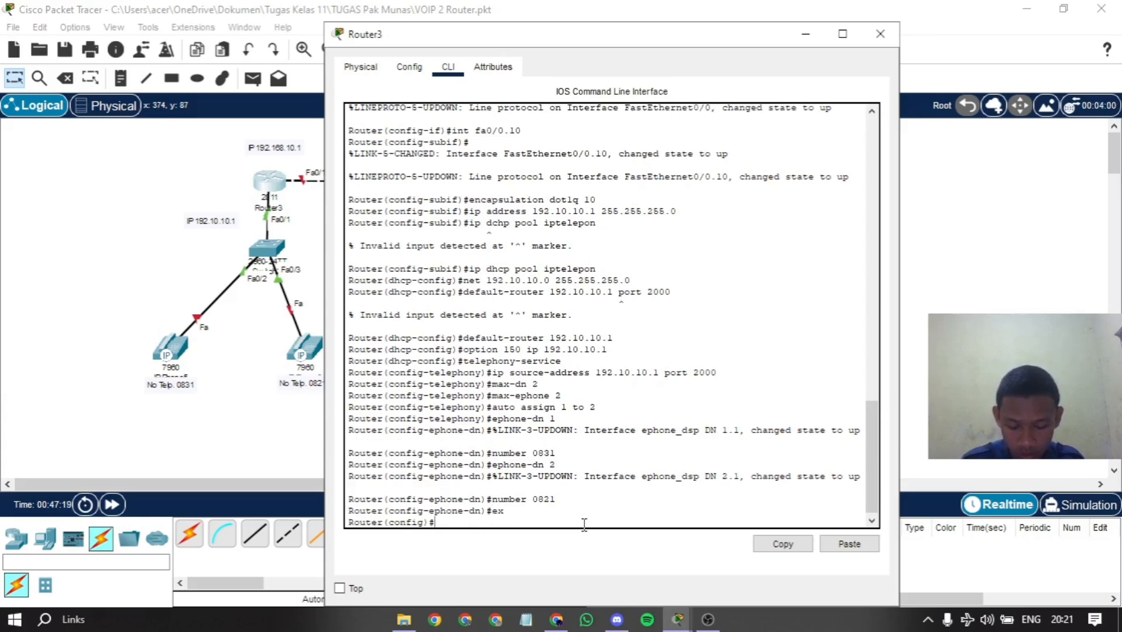
type("ip addr")
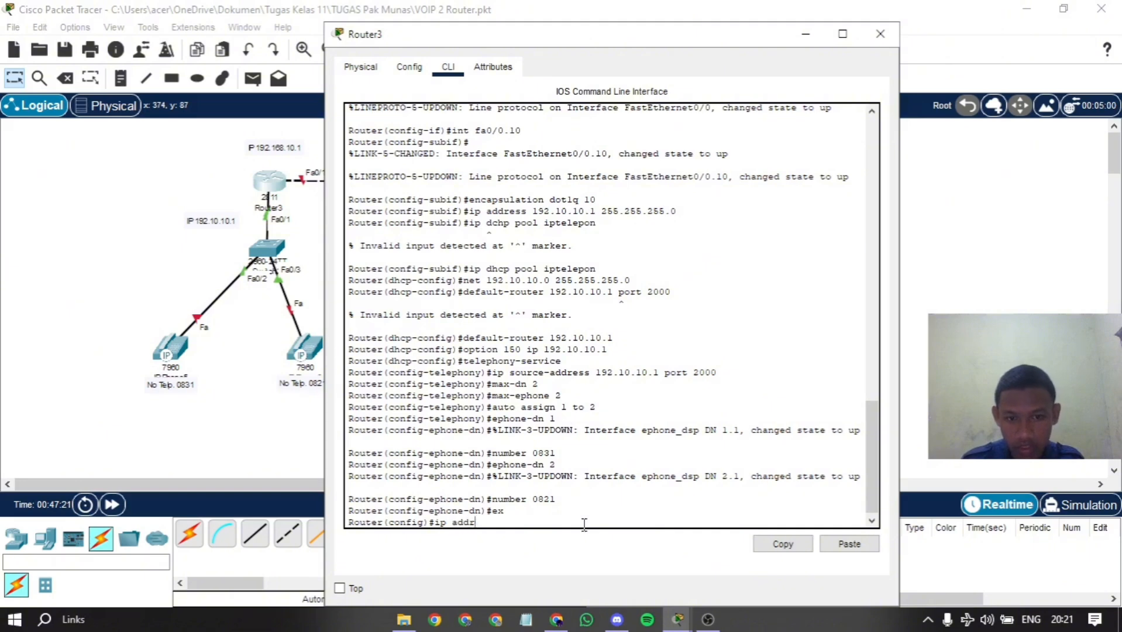
type("ess")
key("BackSpace")
key("BackSpace")
key("BackSpace")
key("BackSpace")
key("BackSpace")
key("BackSpace")
key("BackSpace")
key("BackSpace")
key("BackSpace")
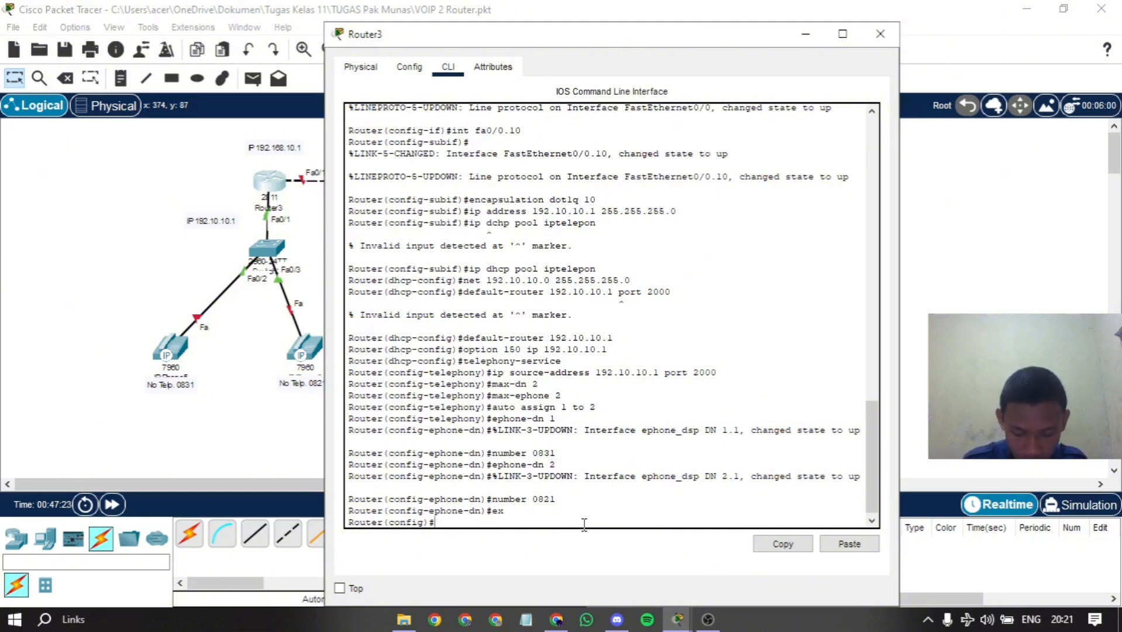
- Assign IP address 192.168.10.1 with mask 255.255.255.0 to Router3's interface fa0/1 and enable the interface
type("int fa0/1")
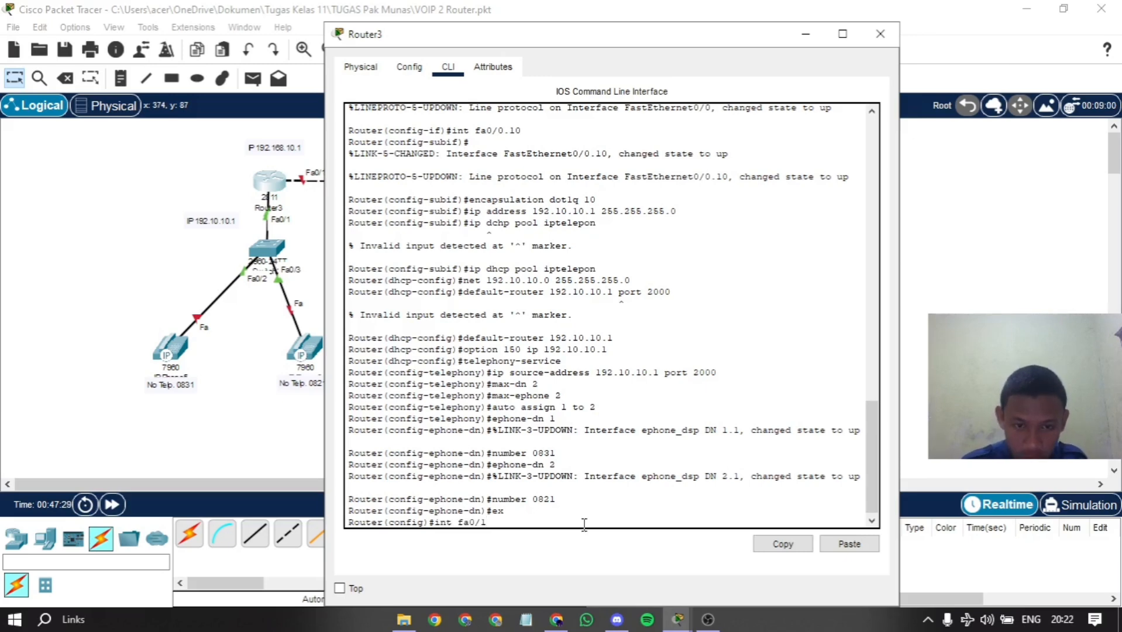
key("Return")
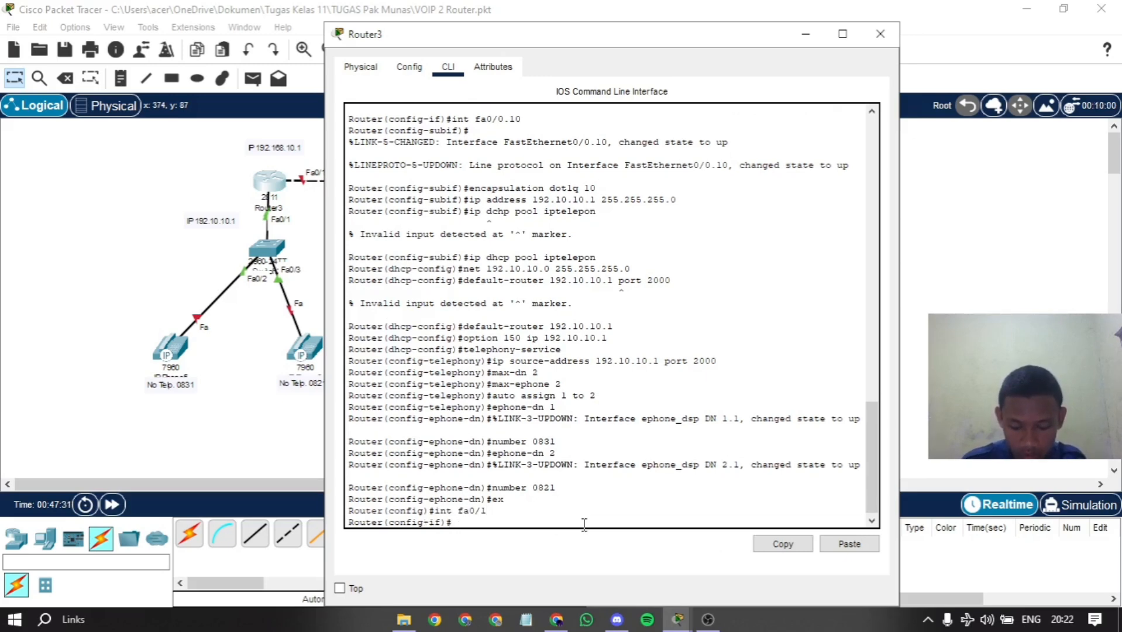
type("ip address")
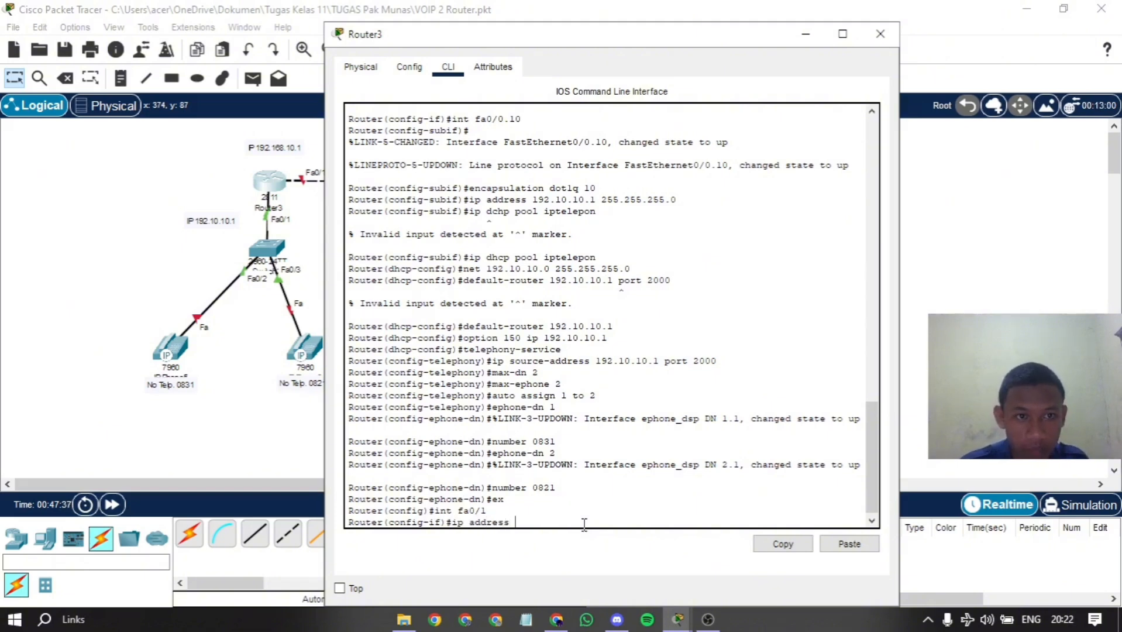
type(" 192.168")
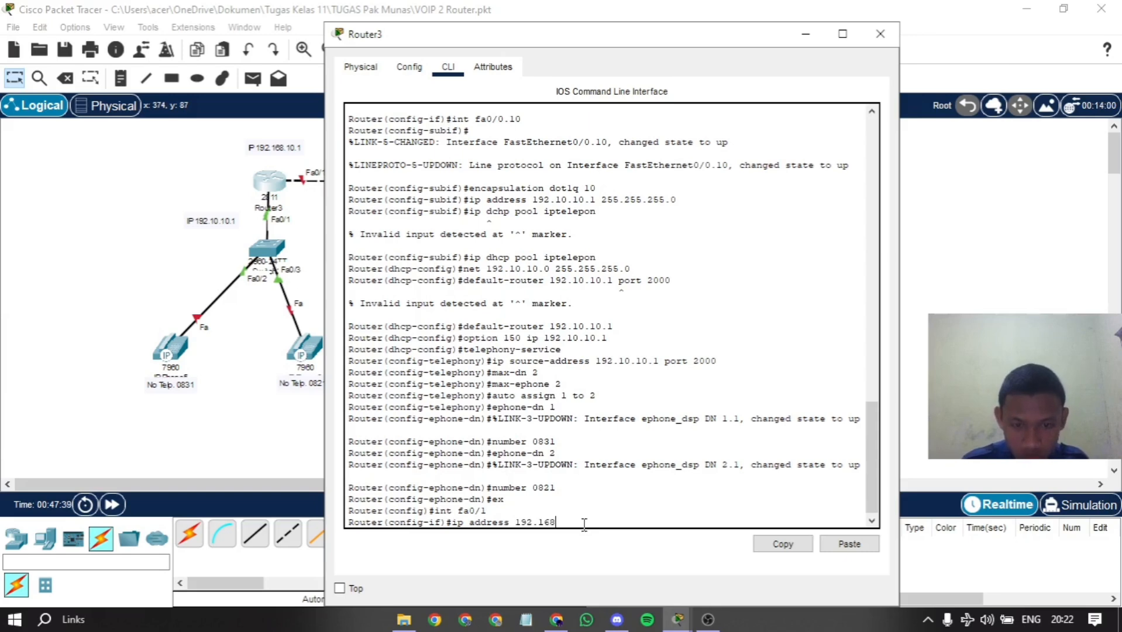
type(".10.1")
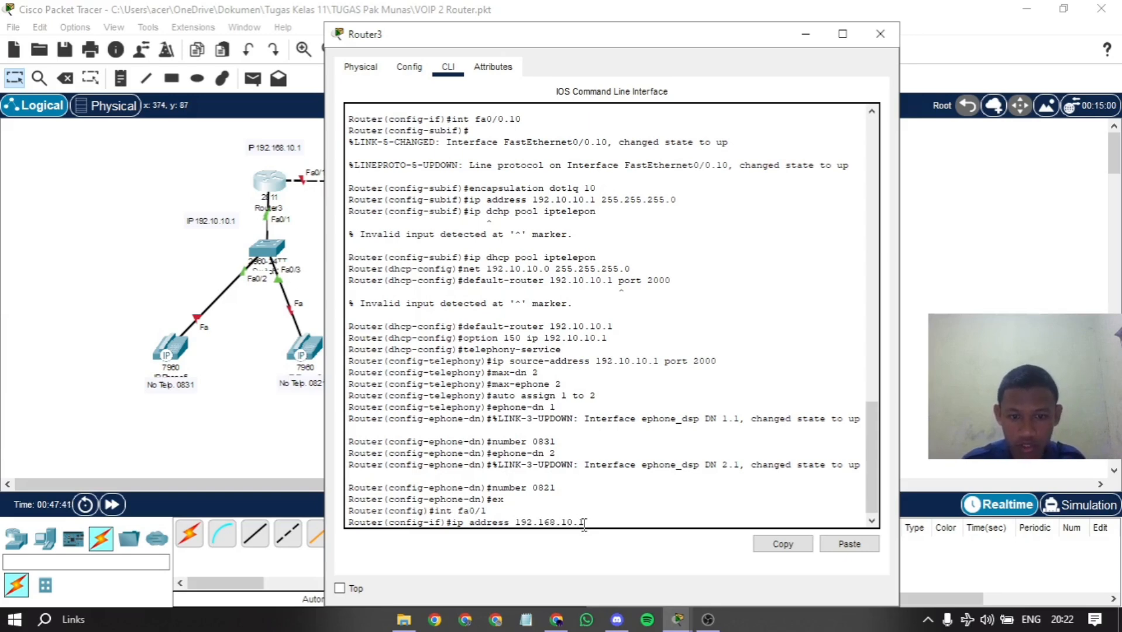
type(" 255.255.255.0")
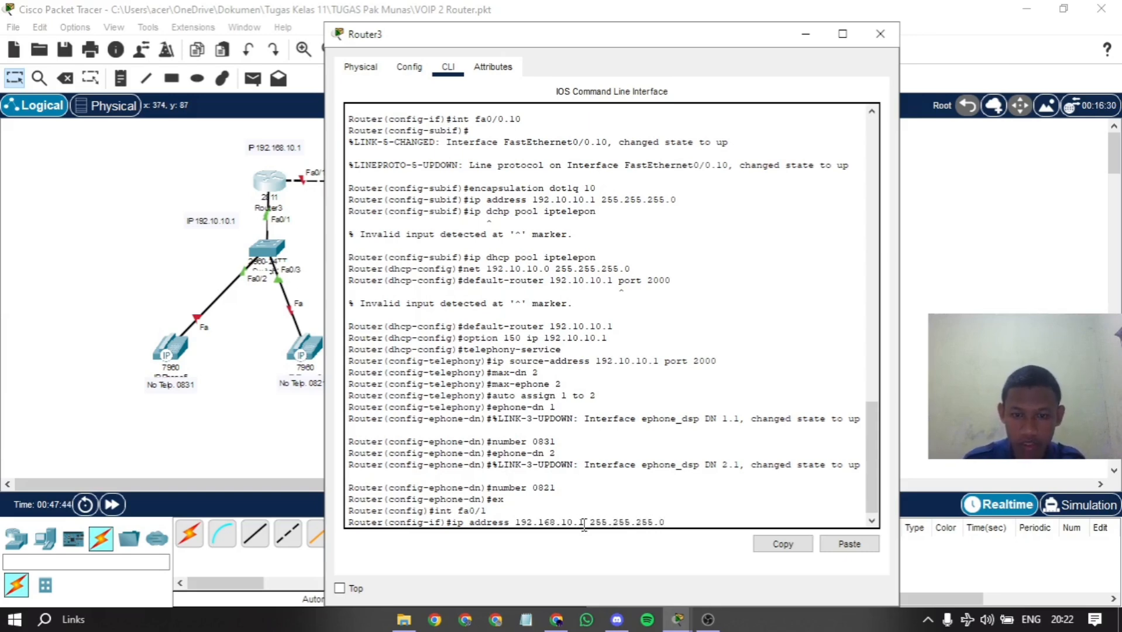
key("Return")
type("no s")
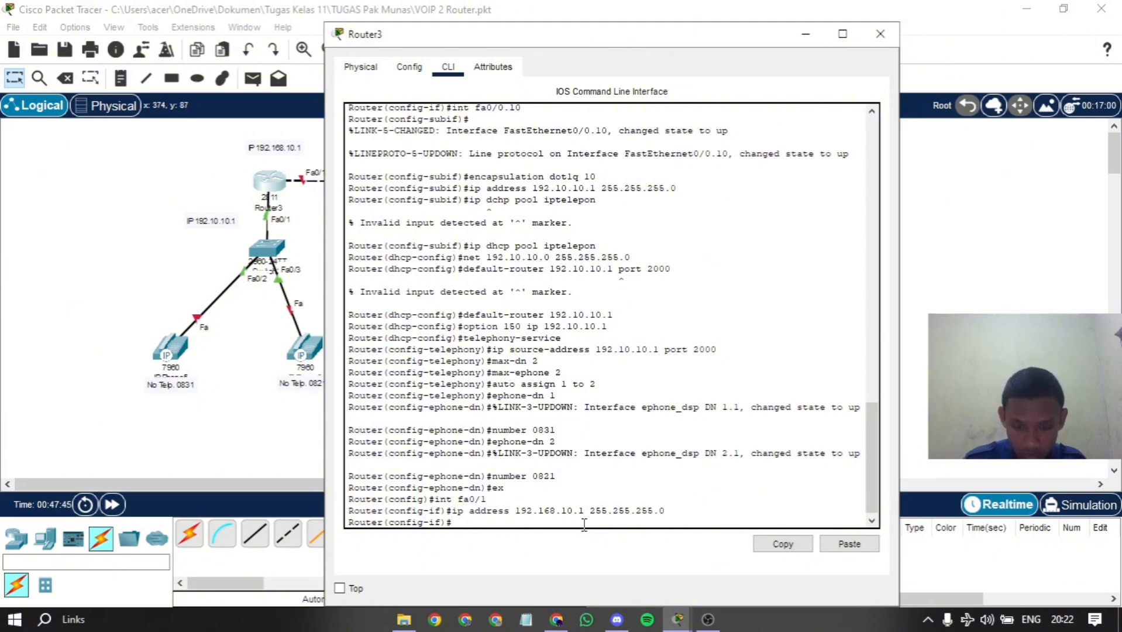
type("h")
key("Return")
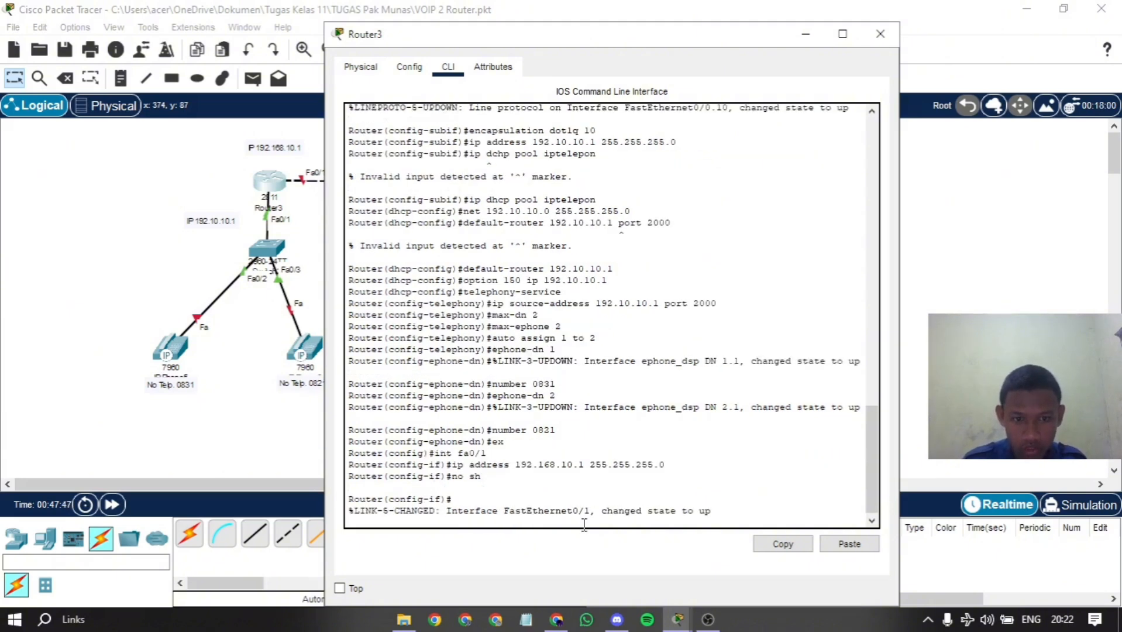
key("Return")
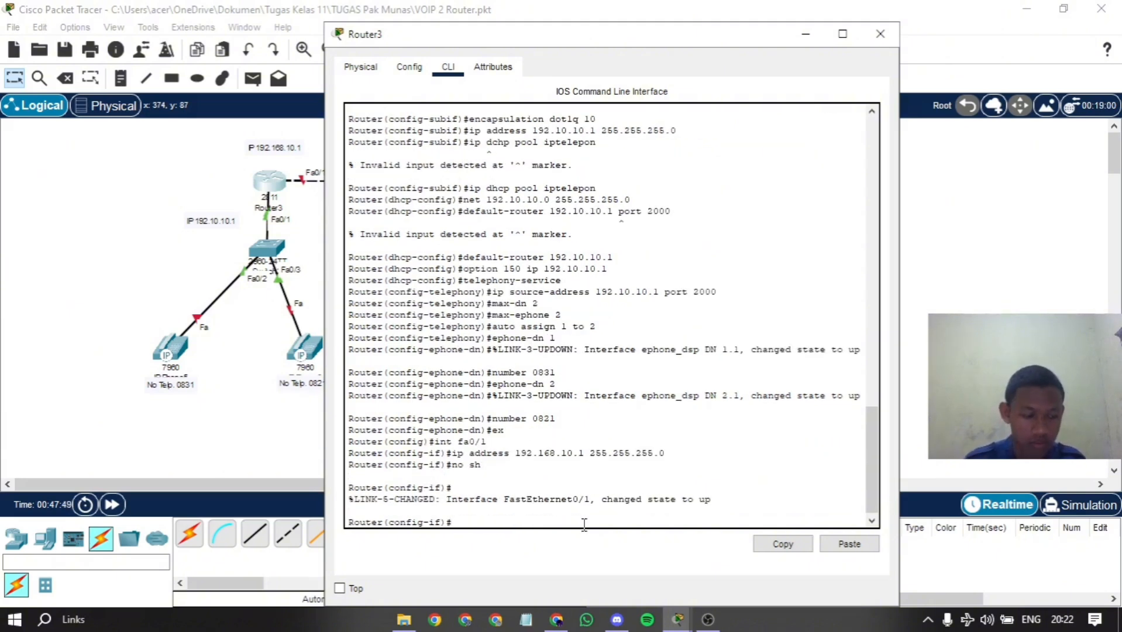
- Try to create the VoIP dial peer on Router3 with the command dial-peer 1 voip
type("dial-")
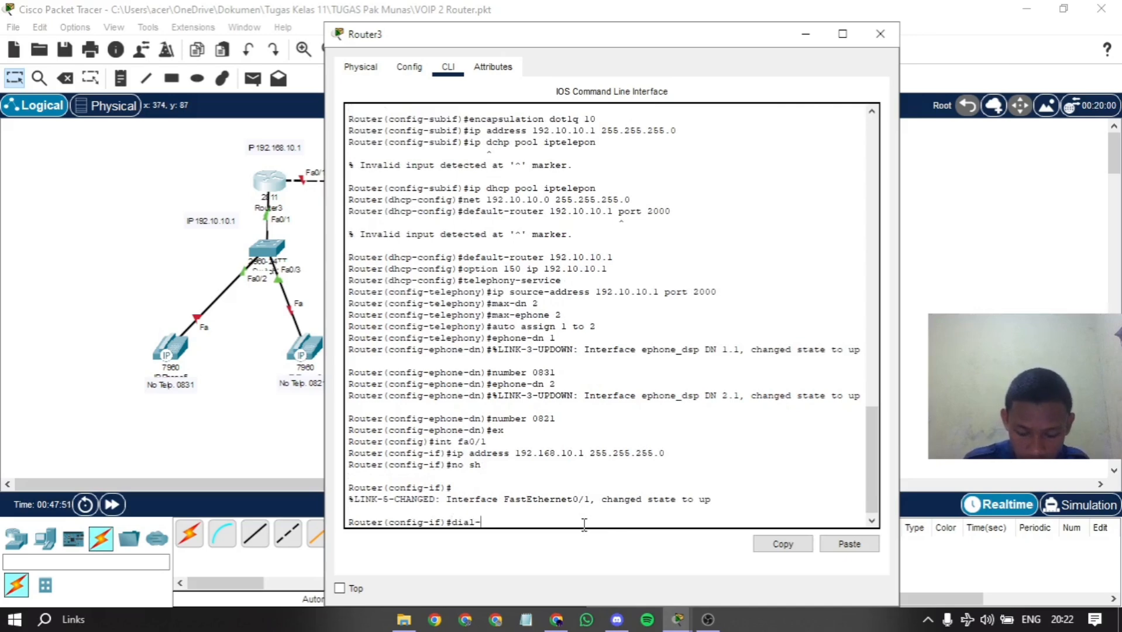
type("perr")
type("r")
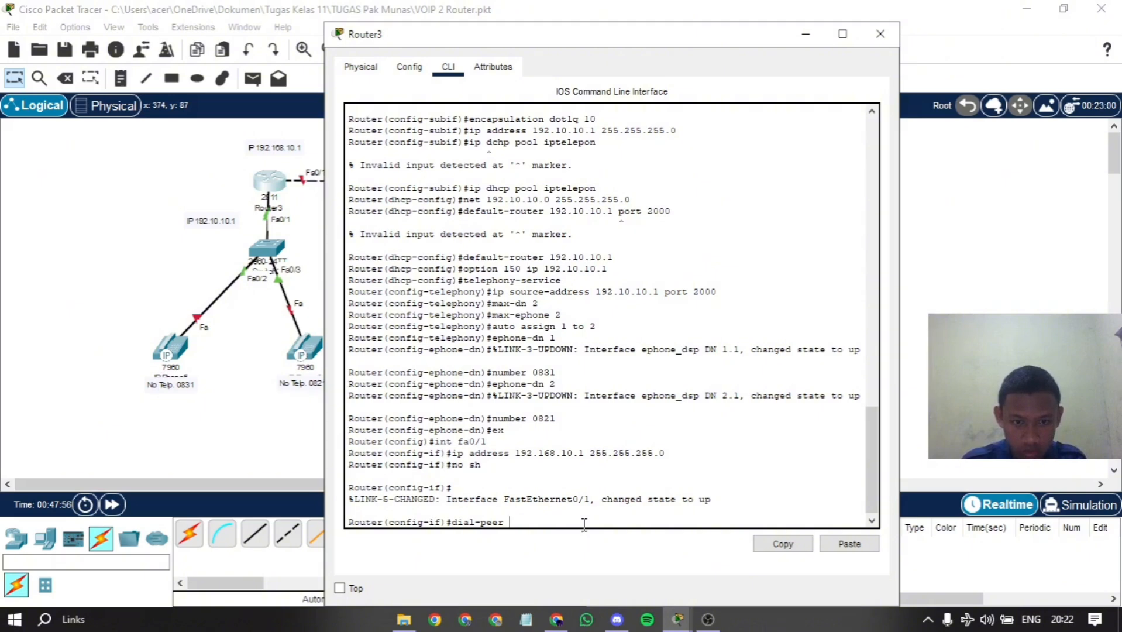
type(" 1")
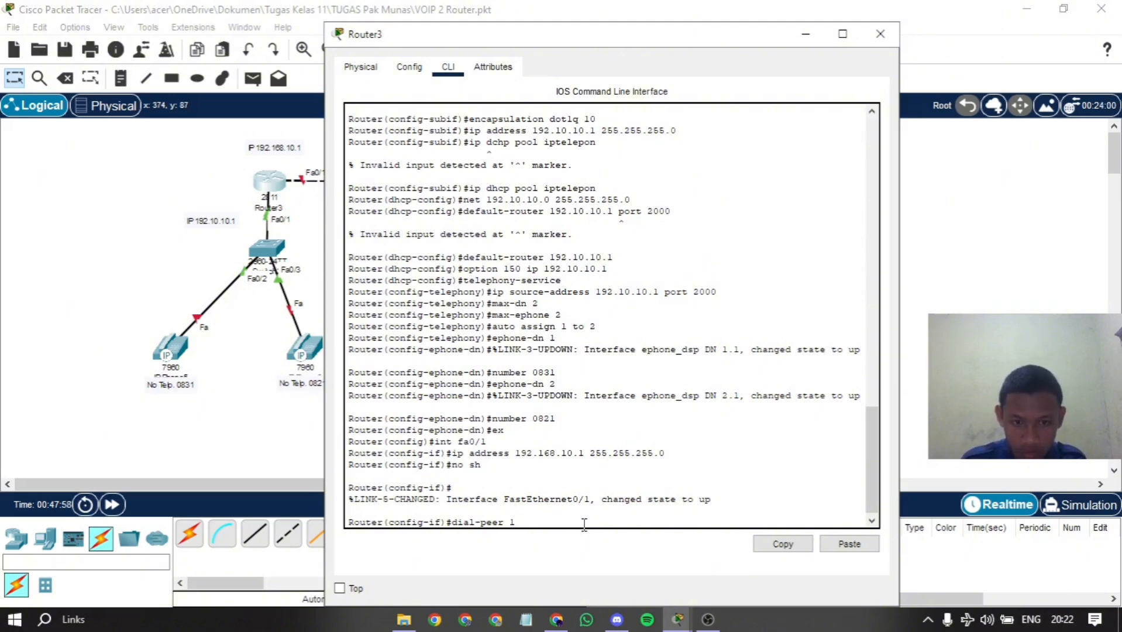
type(" voip")
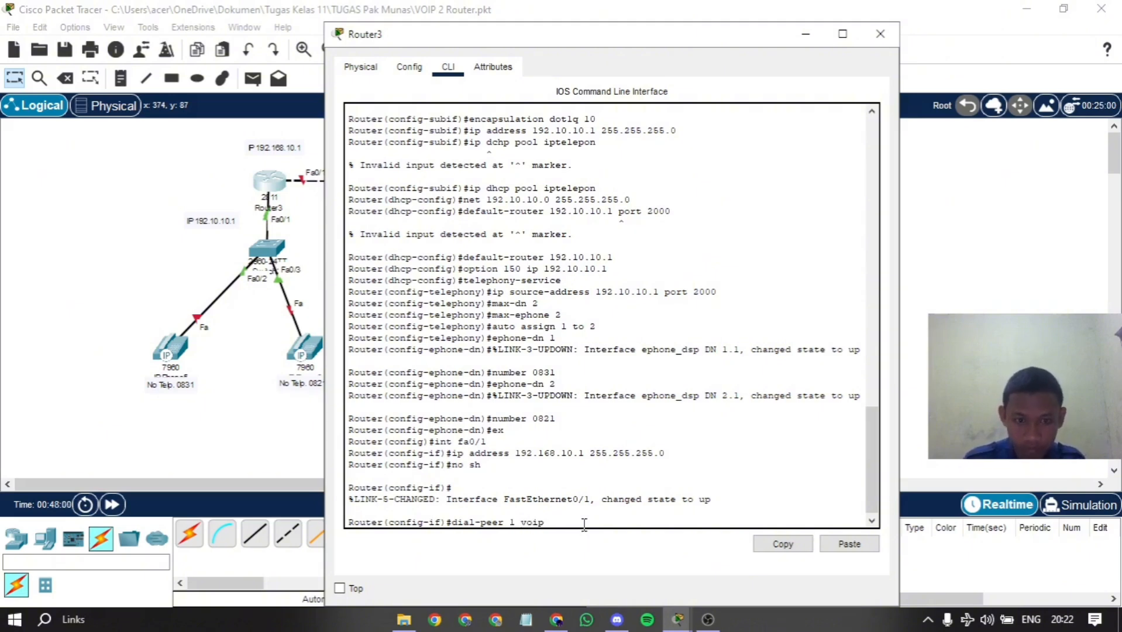
key("Return")
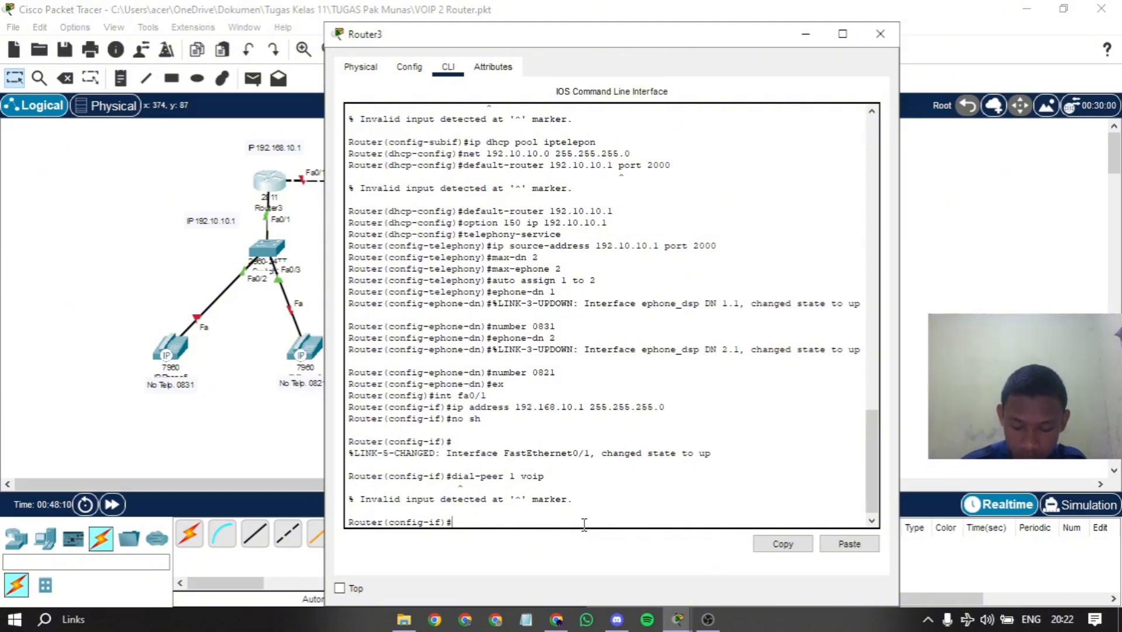
key("Up")
key("Return")
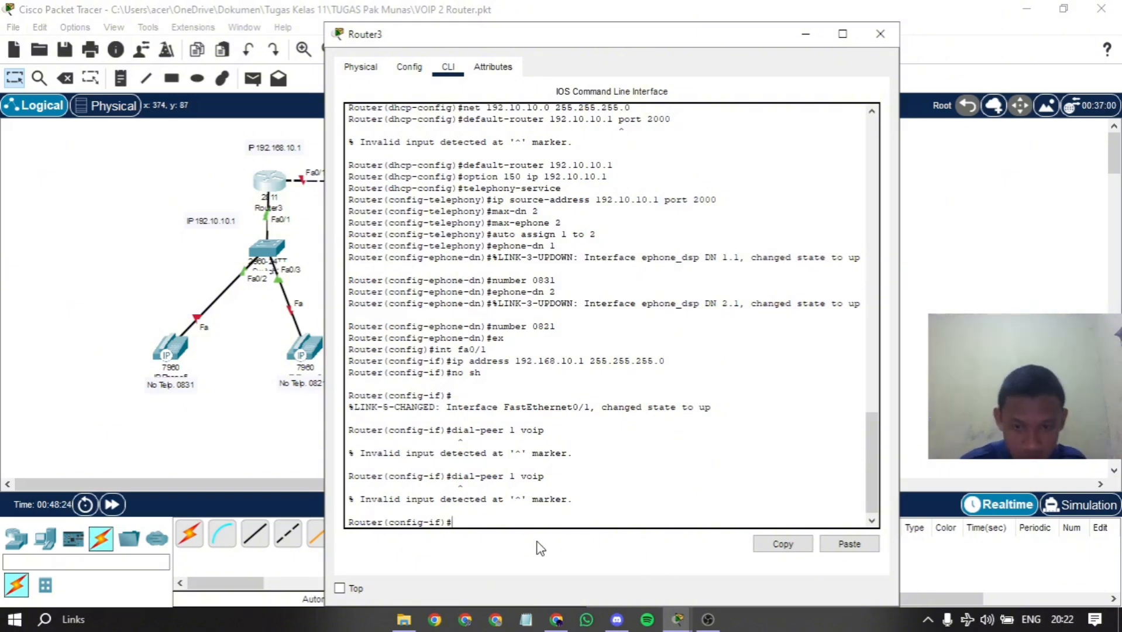
- Create dial peer 1 on Router3 with the command dial-peer voice 1 voip
key("Up")
key("BackSpace")
key("BackSpace")
key("BackSpace")
key("BackSpace")
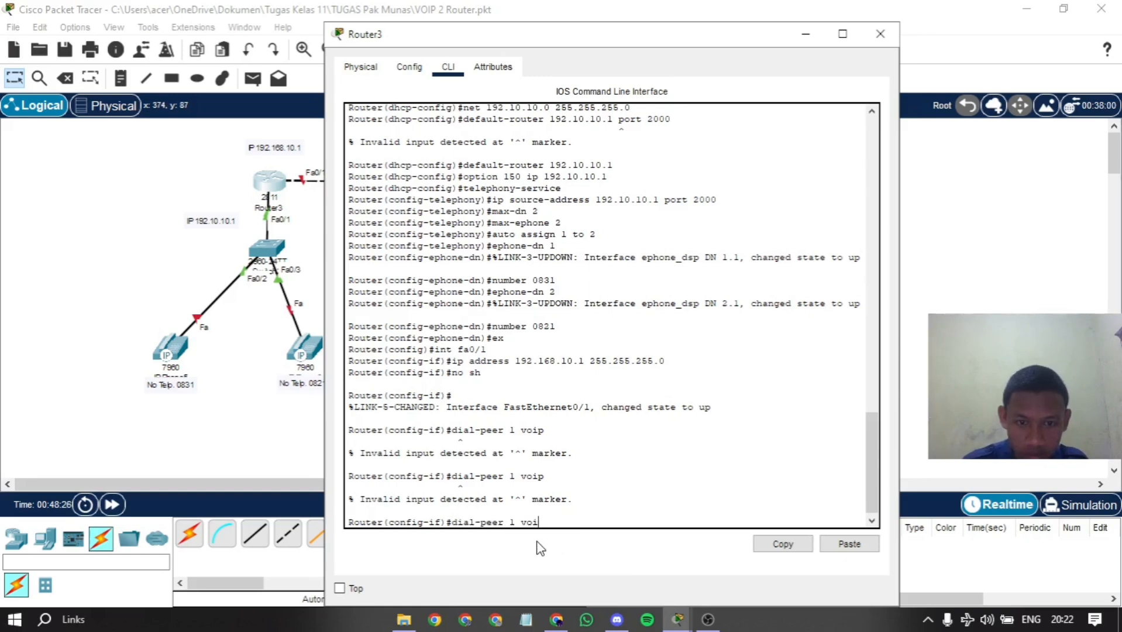
type("voice")
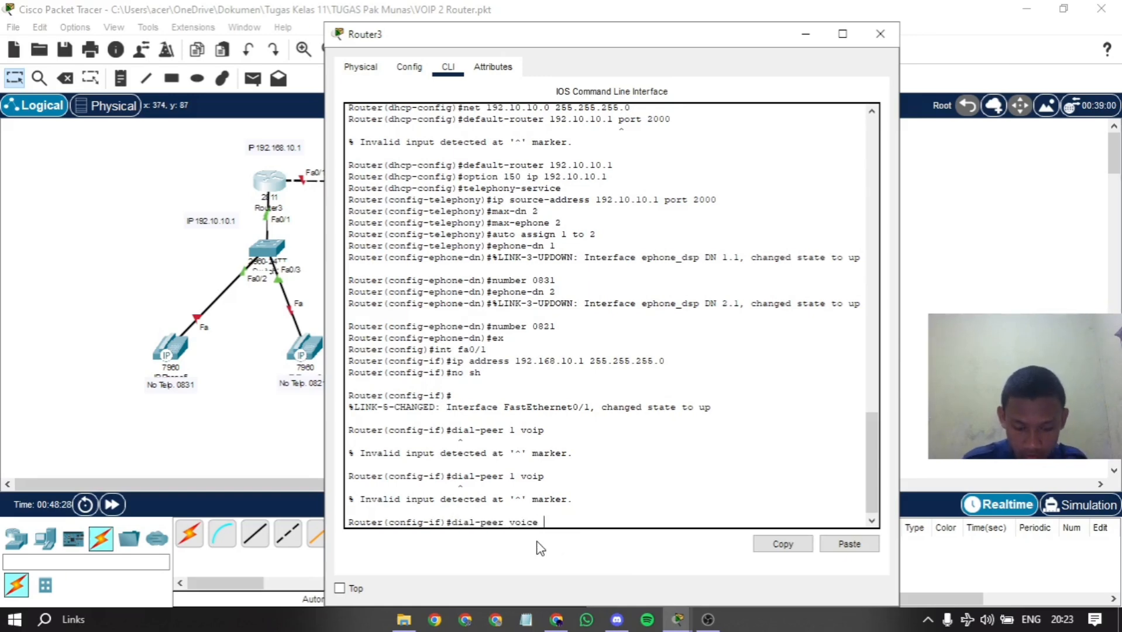
type(" 1 voip")
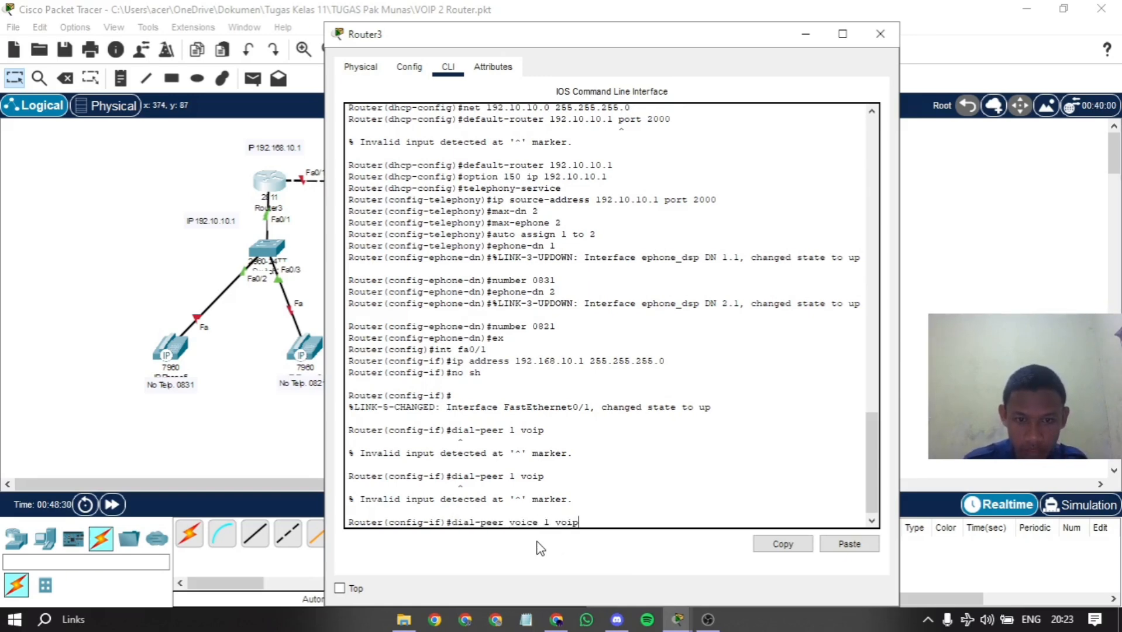
key("Return")
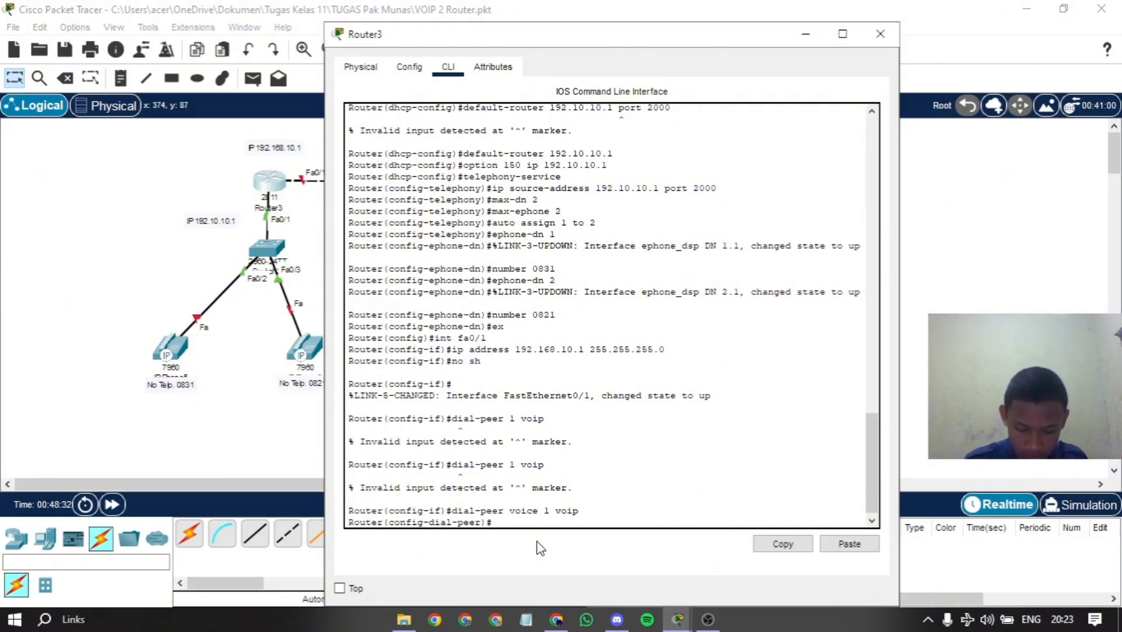
- Set dial peer 1's session target to ipv4:192.168.10.2, the address labelled above the other router
type("session")
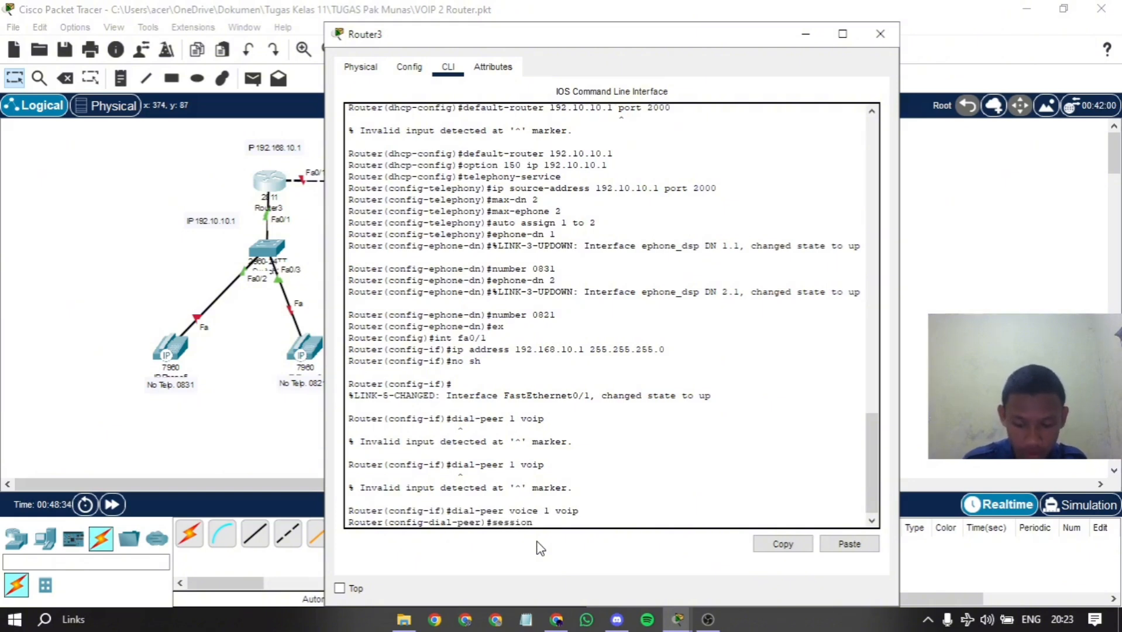
type(" target")
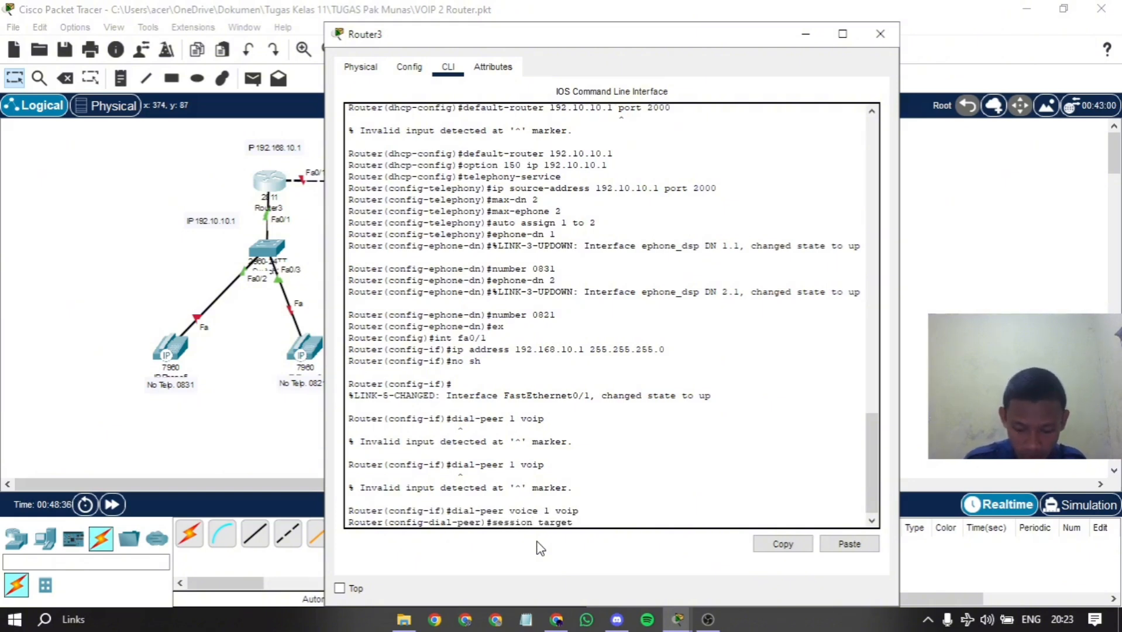
type(" ipv4:192")
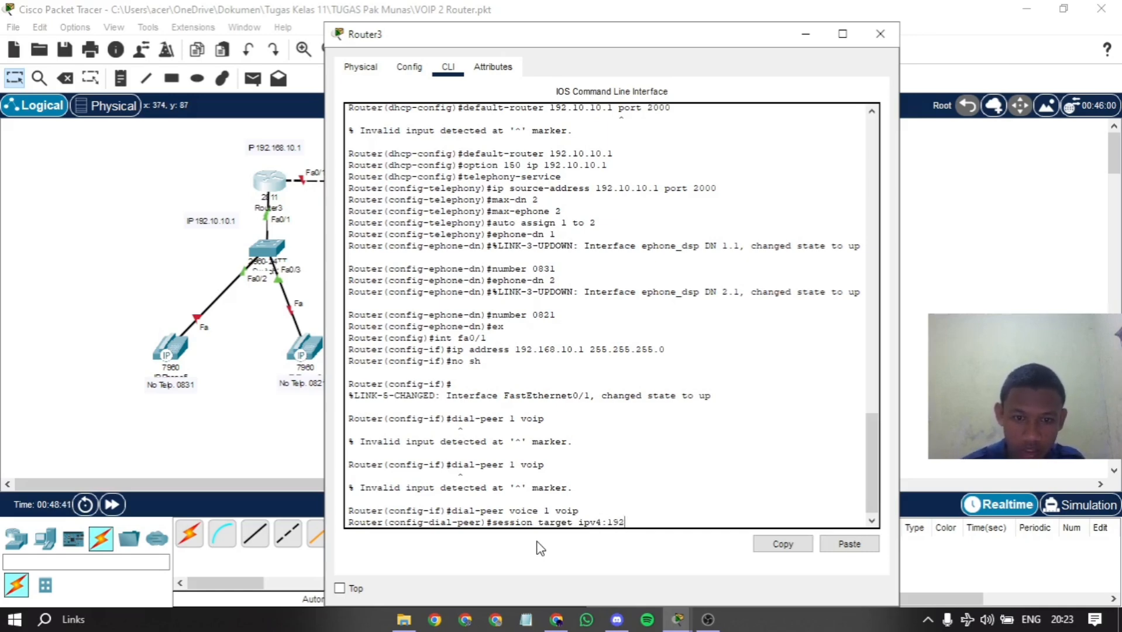
left_click_drag(517, 38, 360, 265)
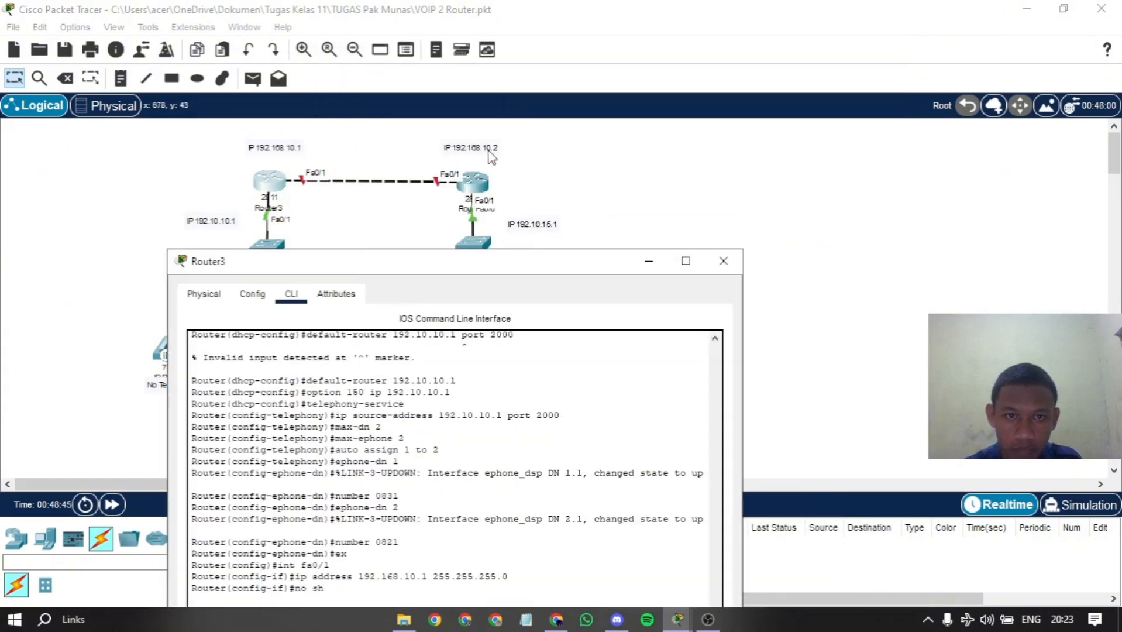
left_click_drag(511, 264, 580, 33)
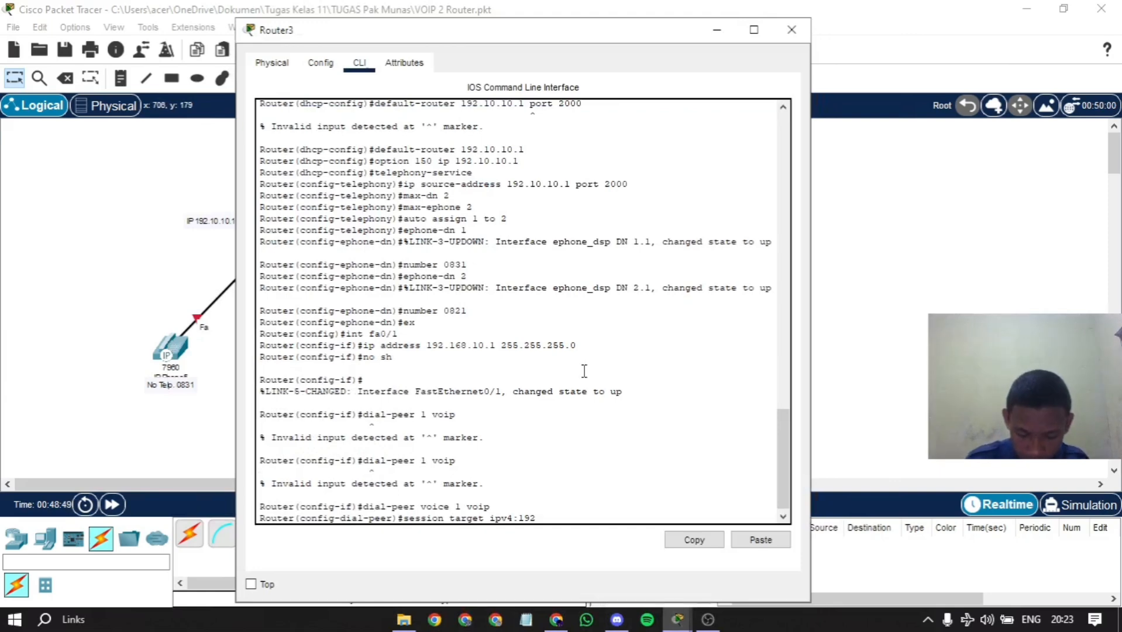
type(".168.")
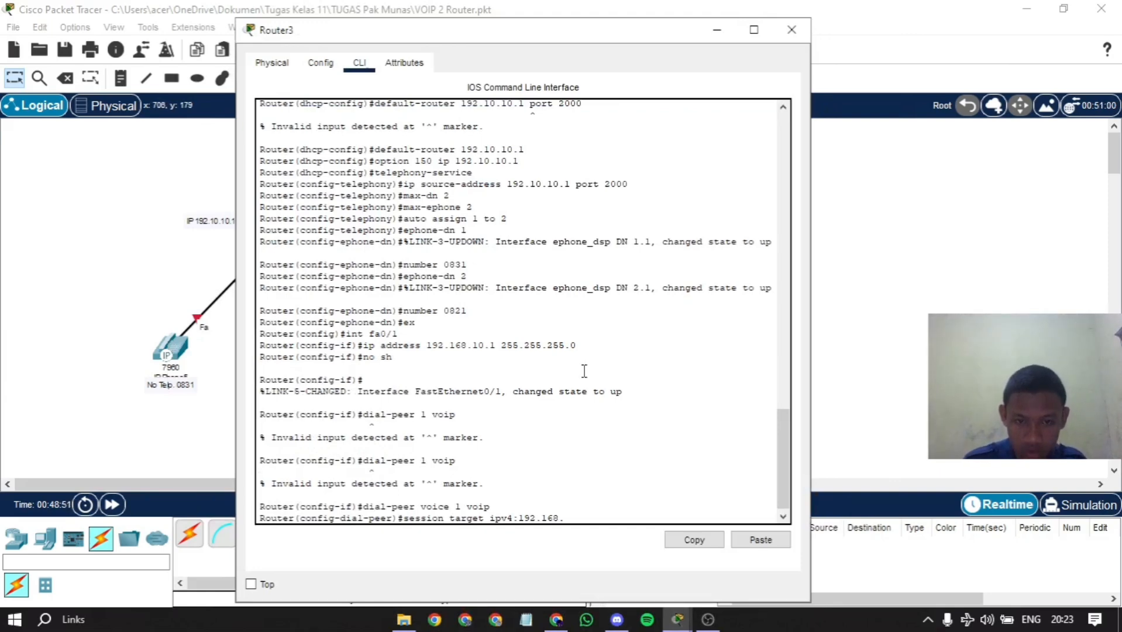
type("10.2")
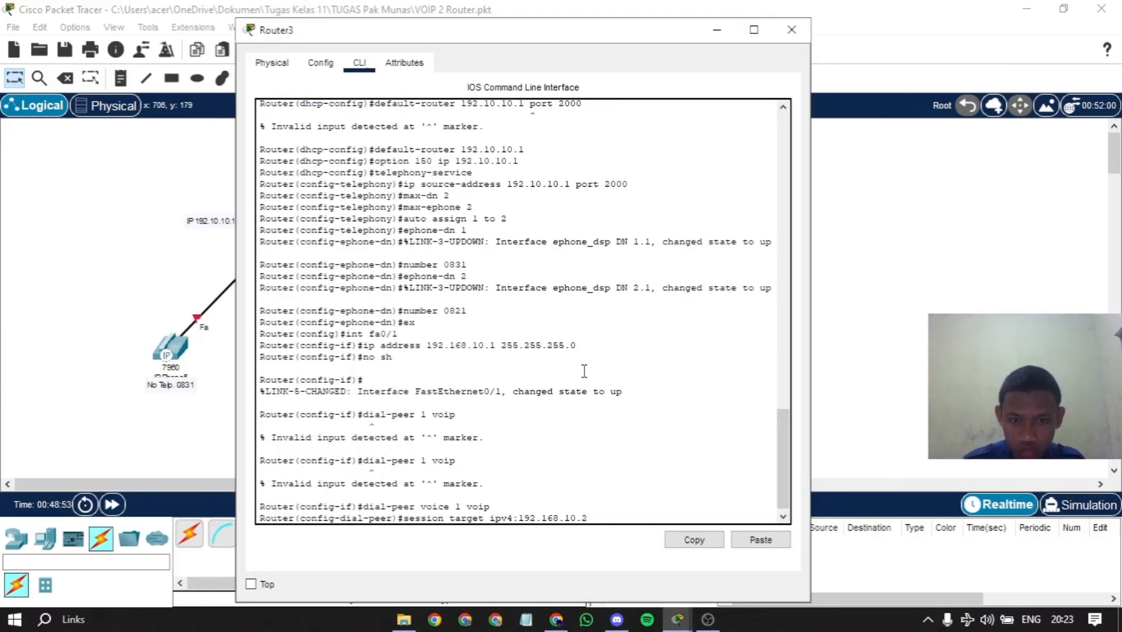
key("Return")
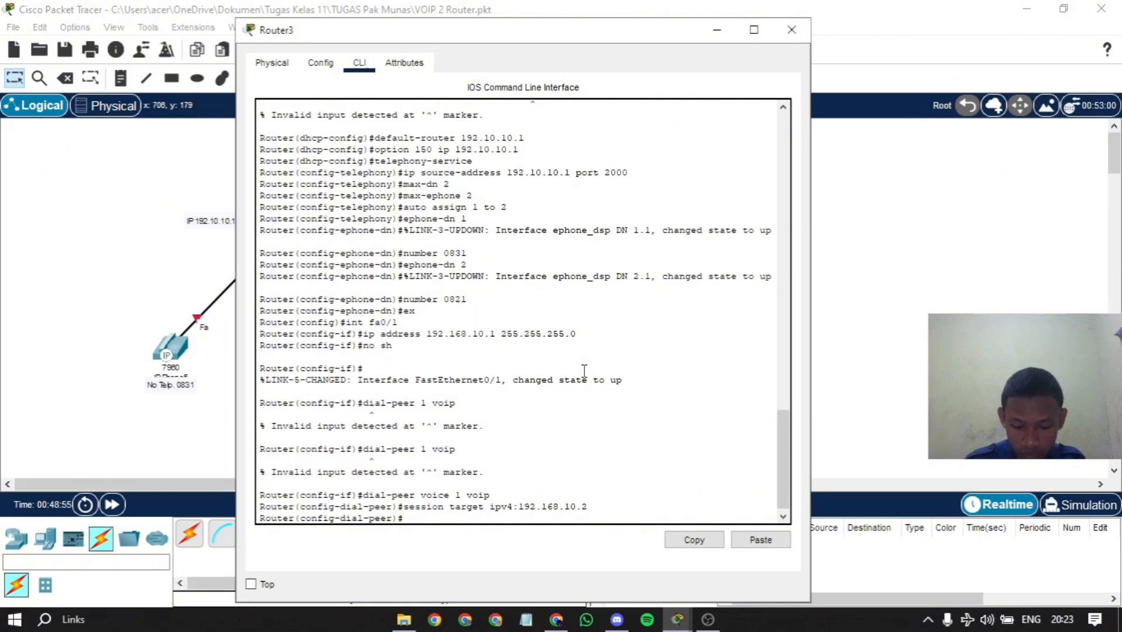
- Set the destination pattern of Router3's dial peer 1 to 08.. and close the router's window
type("destination-pattern")
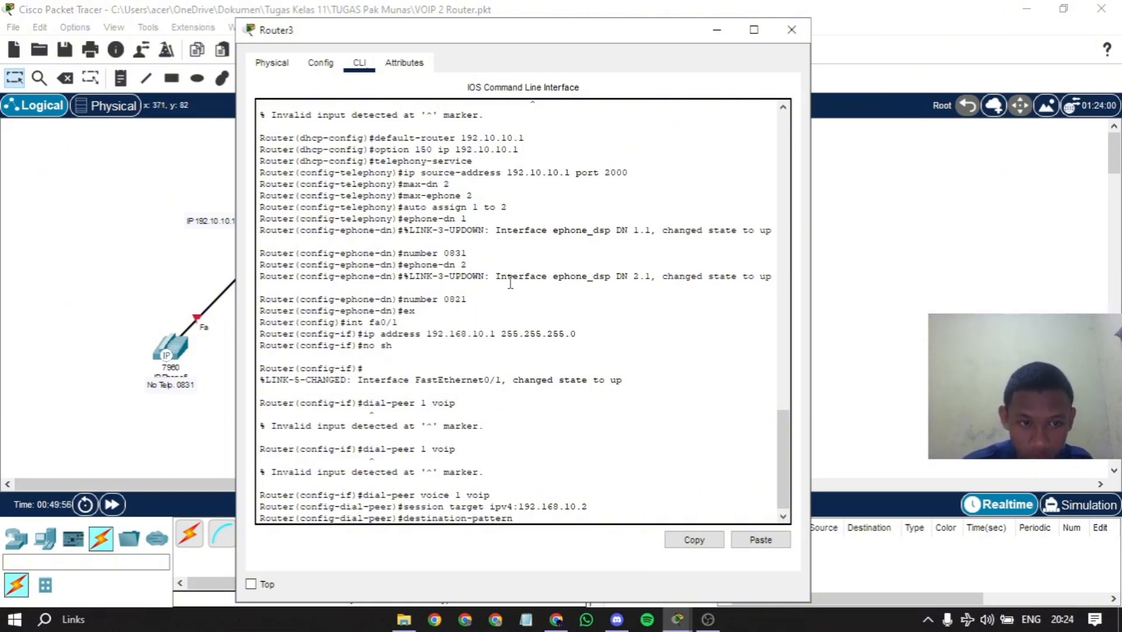
type(" 08..")
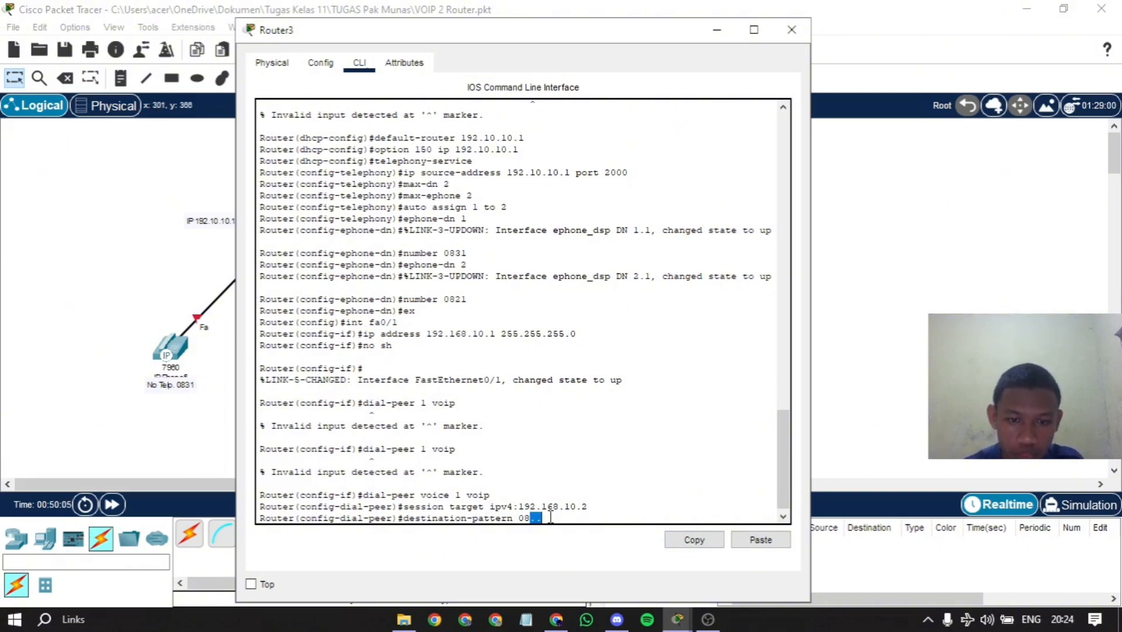
key("Return")
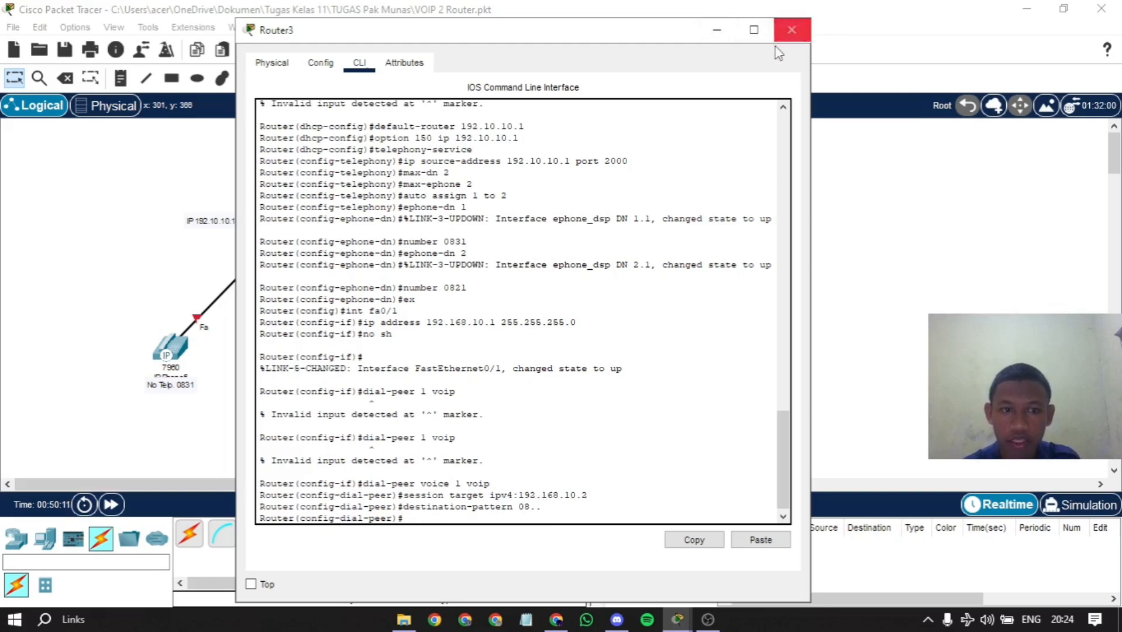
left_click(791, 29)
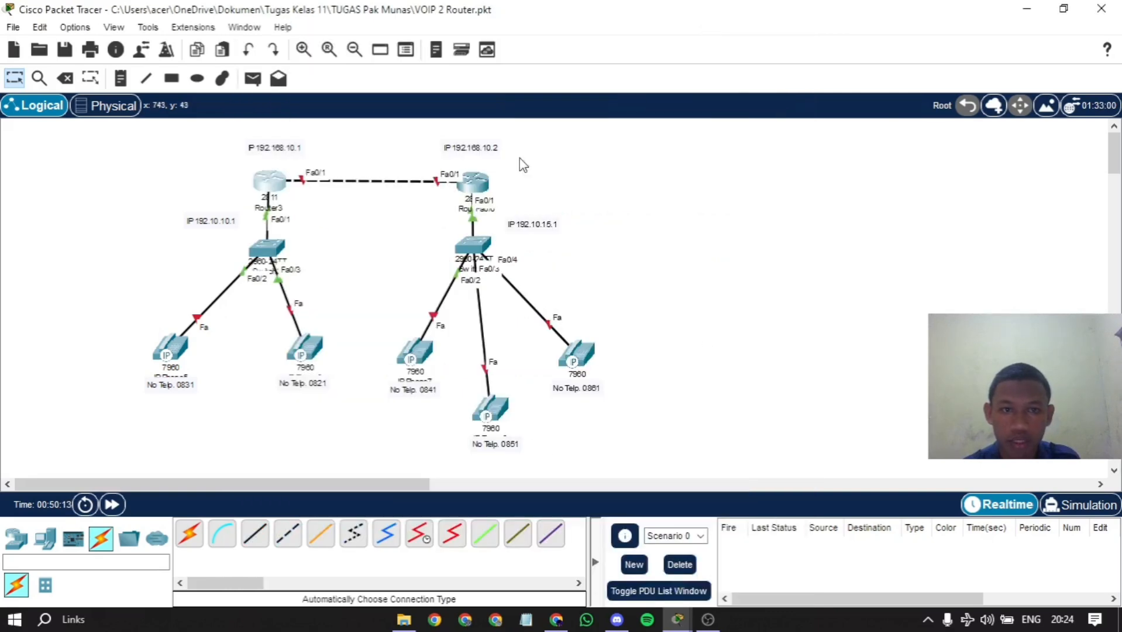
- Enter configuration of interface fa0/1 on Router4, the router labelled 192.168.10.2, and enable the interface with no sh
left_click(466, 179)
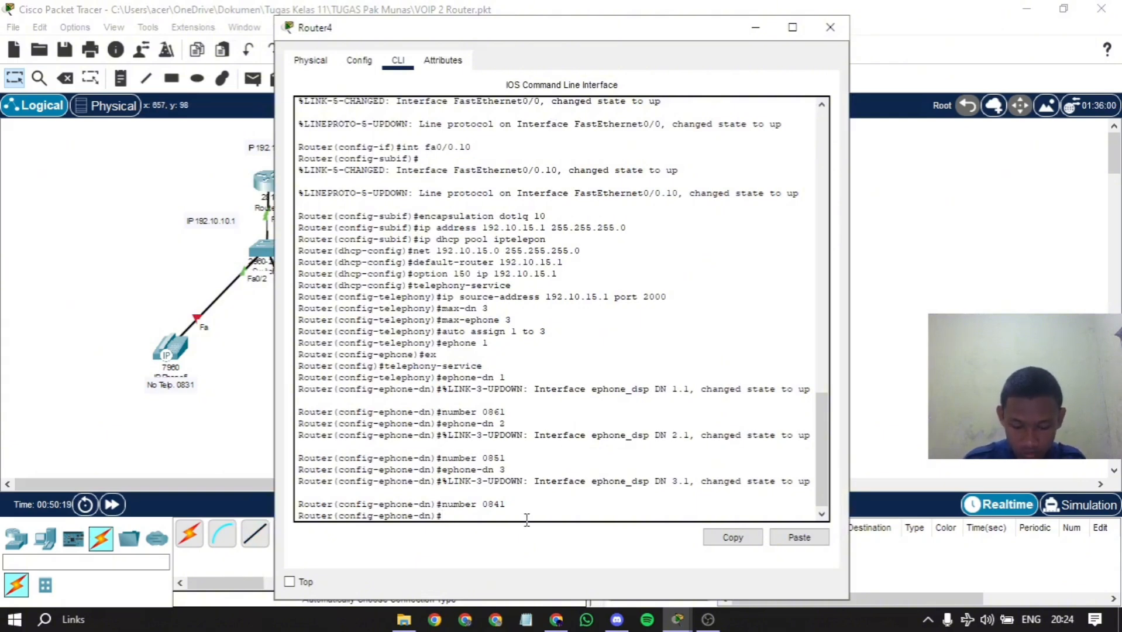
type("ex")
key("Return")
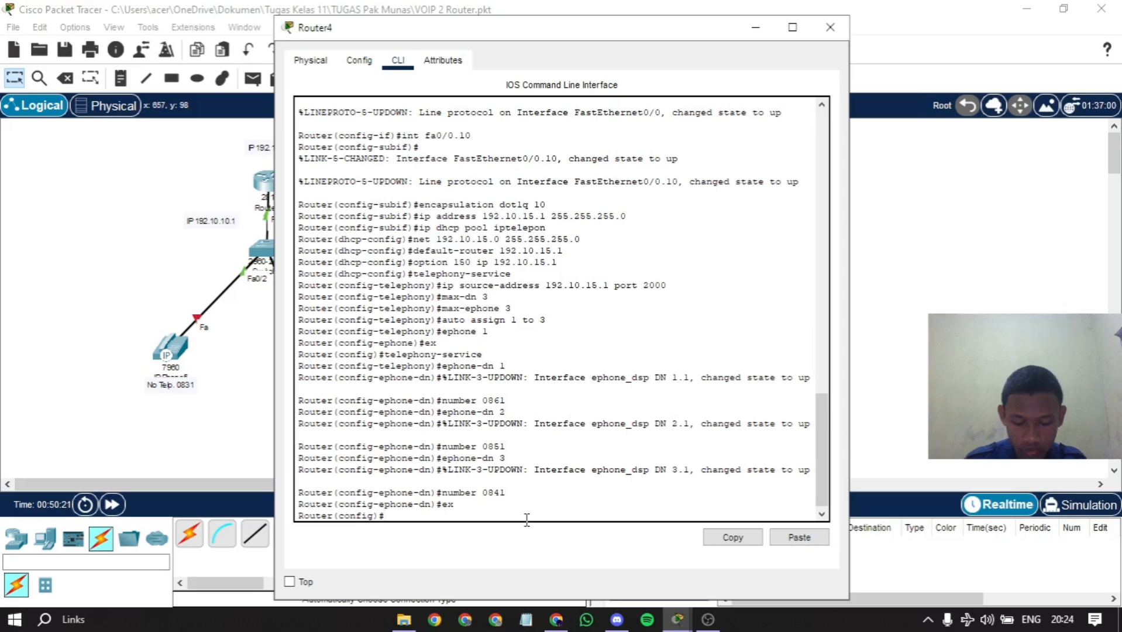
type("int")
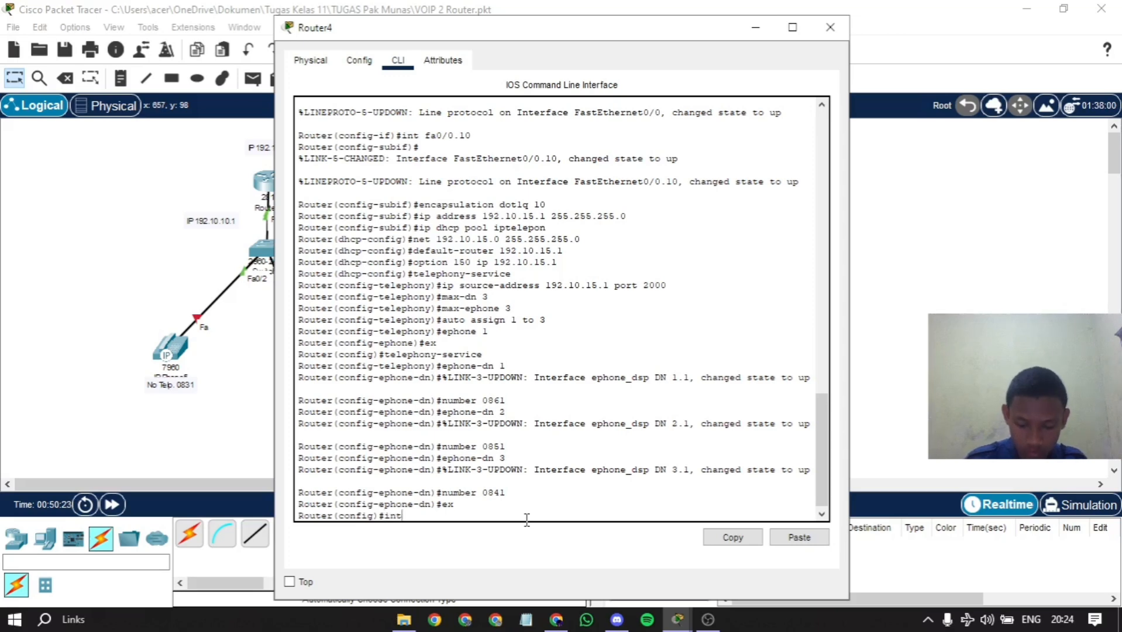
type(" fa")
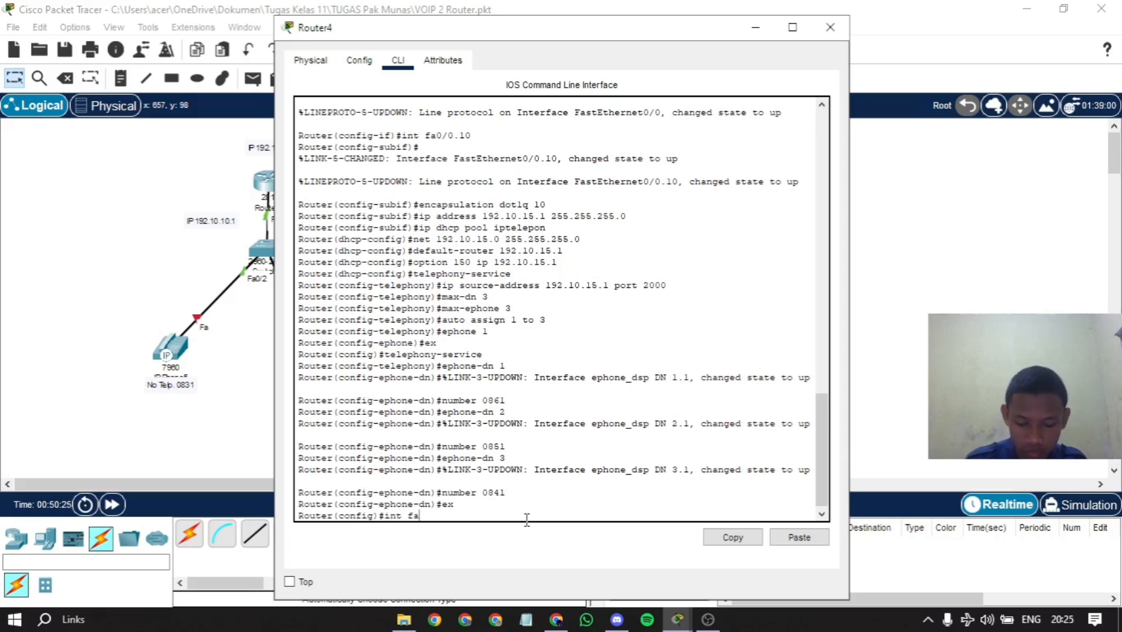
type("0/1")
key("Return")
type("no sh")
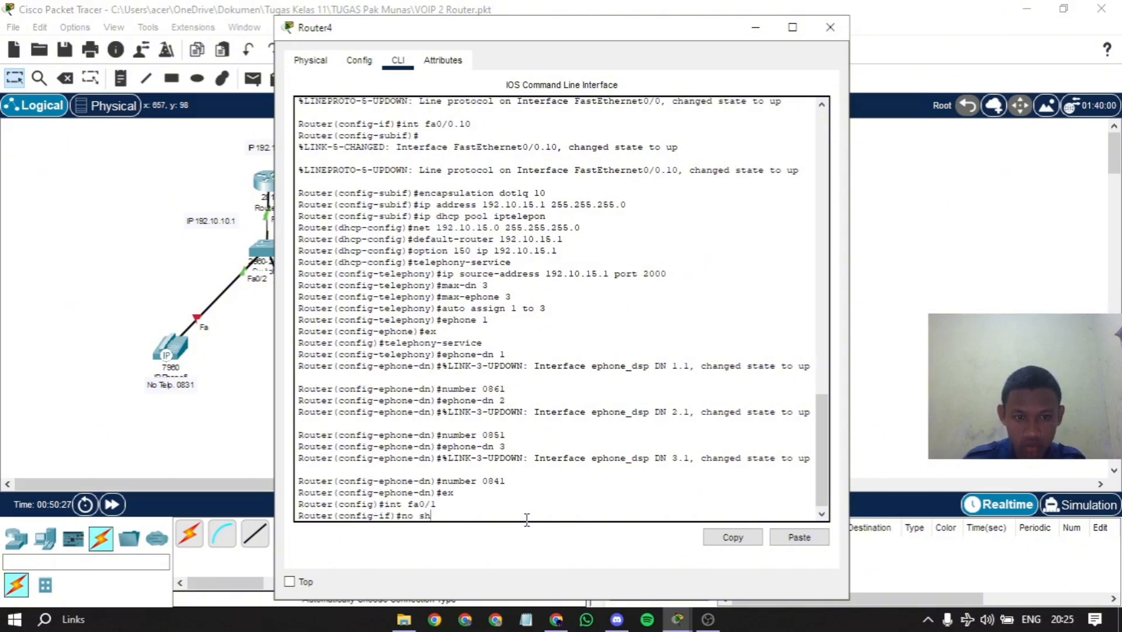
key("Return")
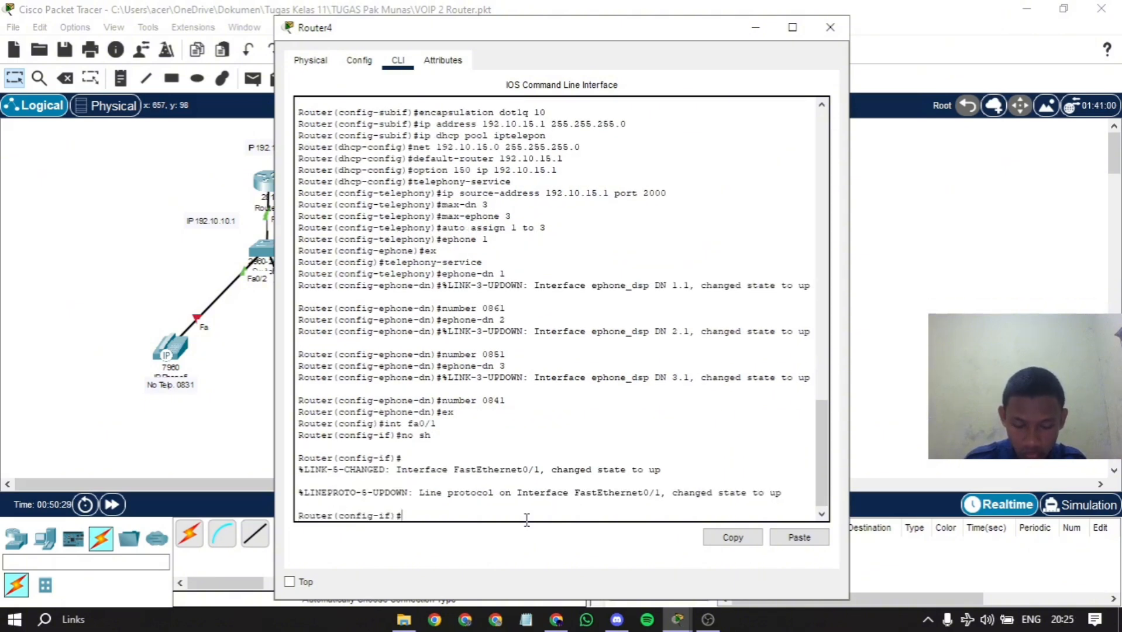
- Assign IP address 192.168.10.2 with mask 255.255.255.0 to Router4's interface fa0/1 and issue no sh again
type("ip")
key("BackSpace")
key("BackSpace")
type("ipo add")
key("BackSpace")
key("BackSpace")
key("BackSpace")
key("BackSpace")
key("BackSpace")
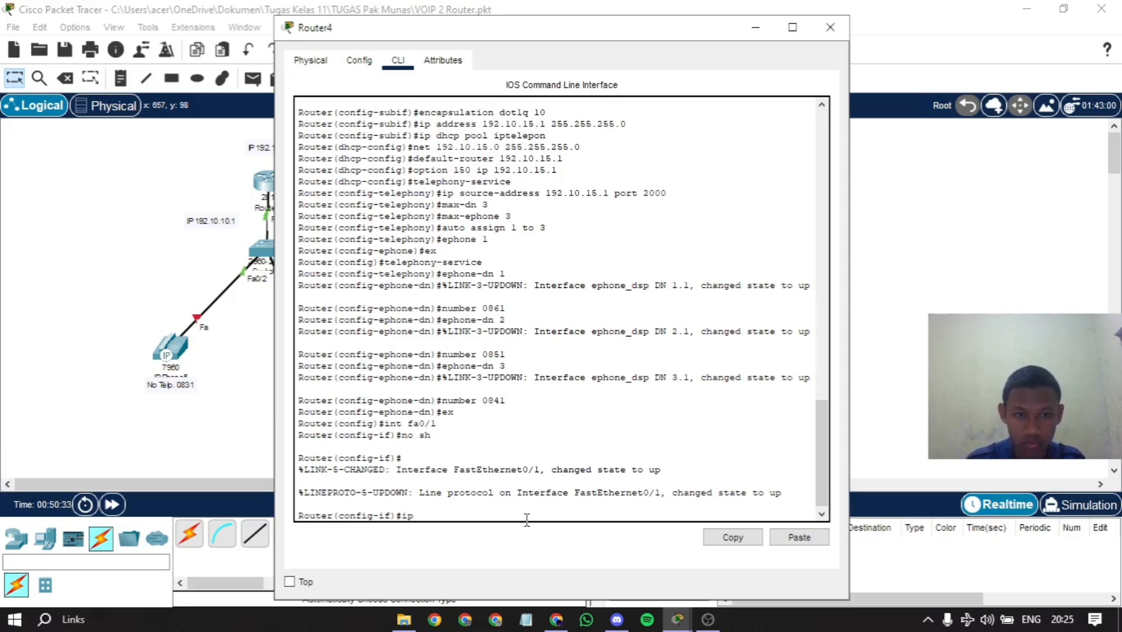
type("addre")
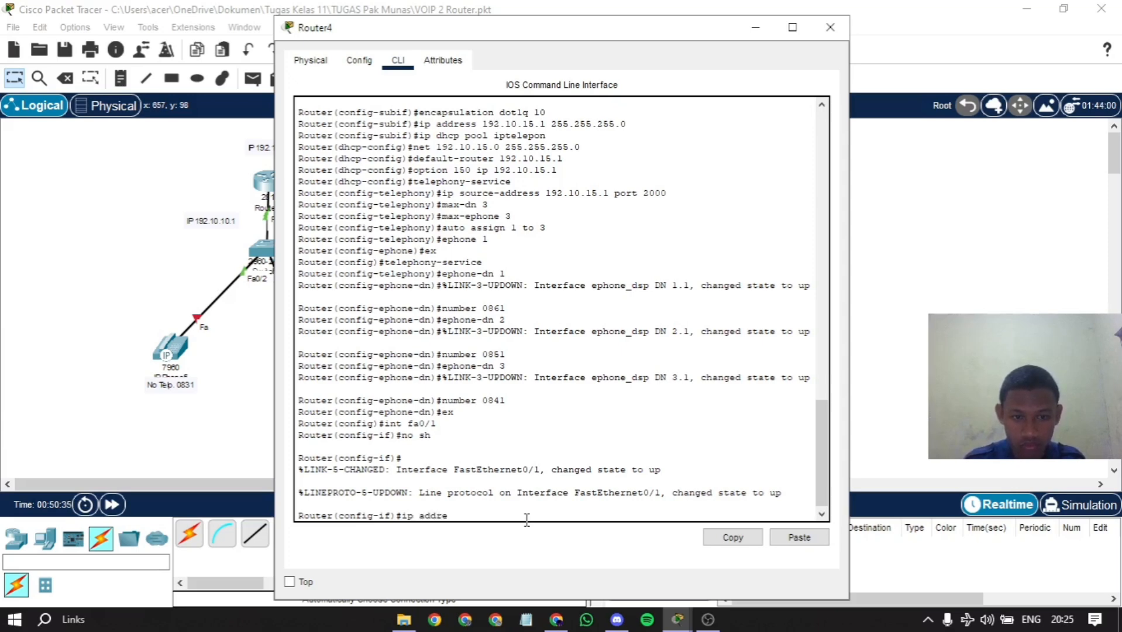
type("ss 19")
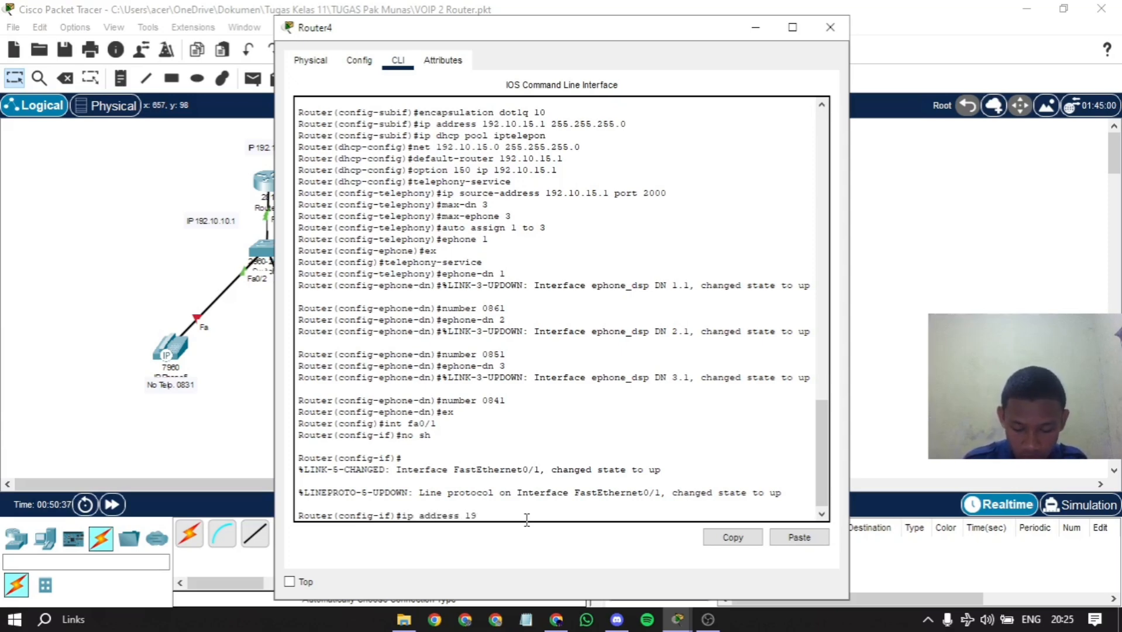
type("2.168.10.2")
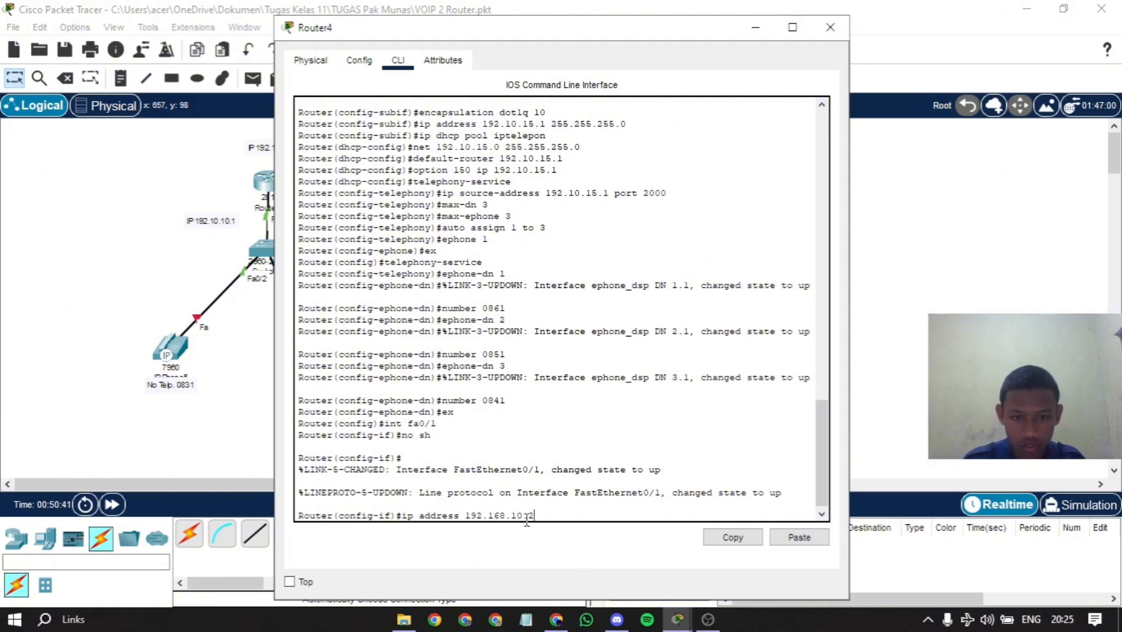
type(" 255.255.255")
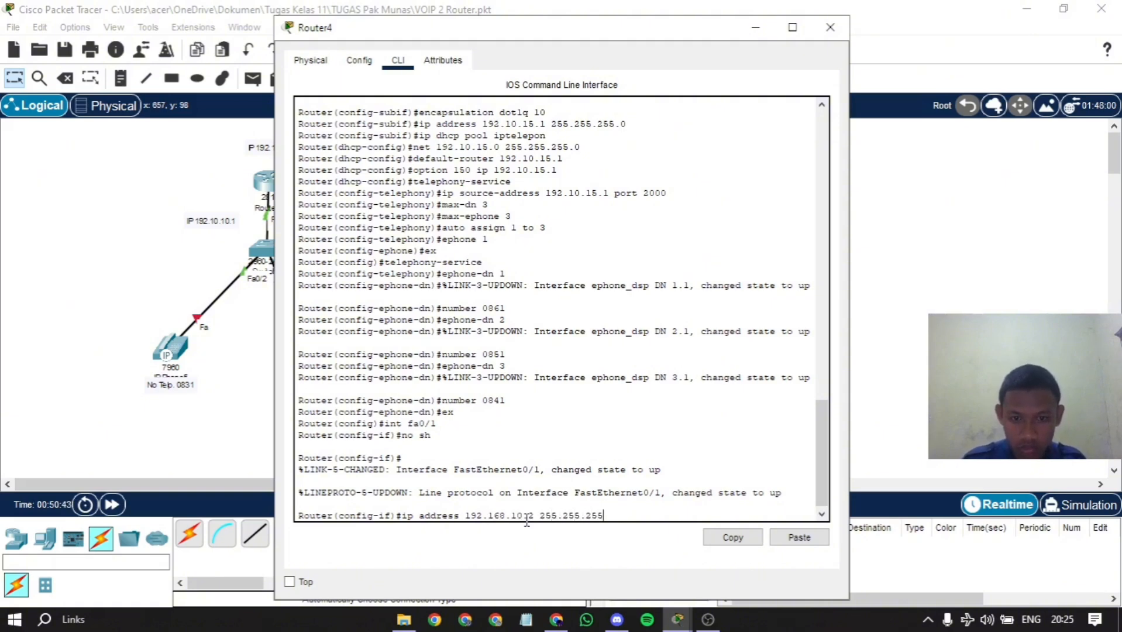
type(".0")
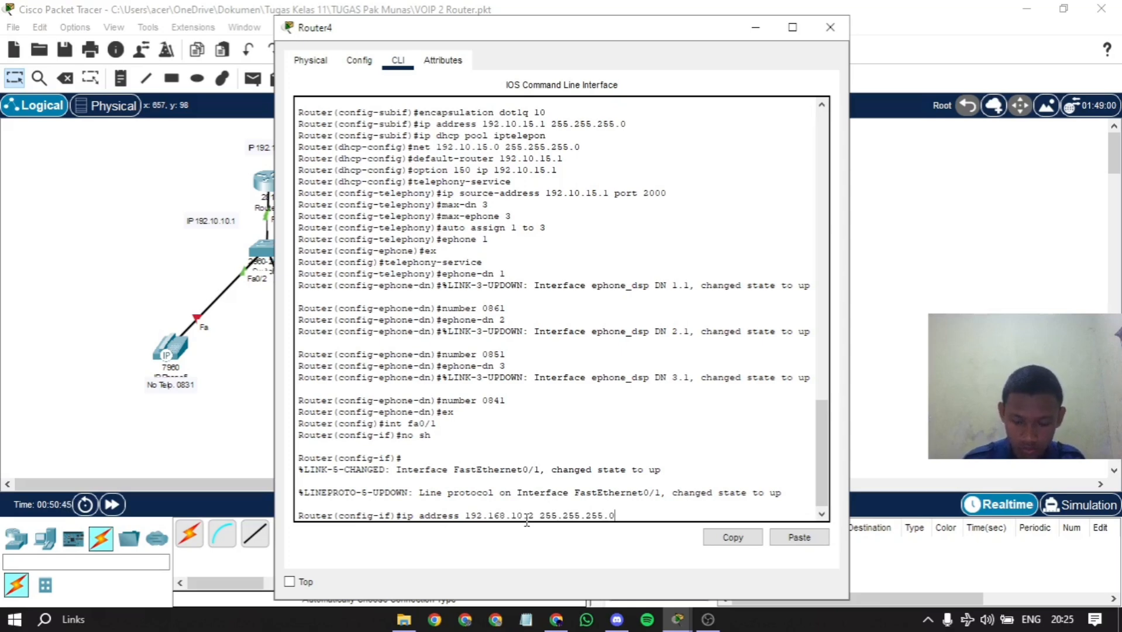
key("Return")
type("no sh")
key("Return")
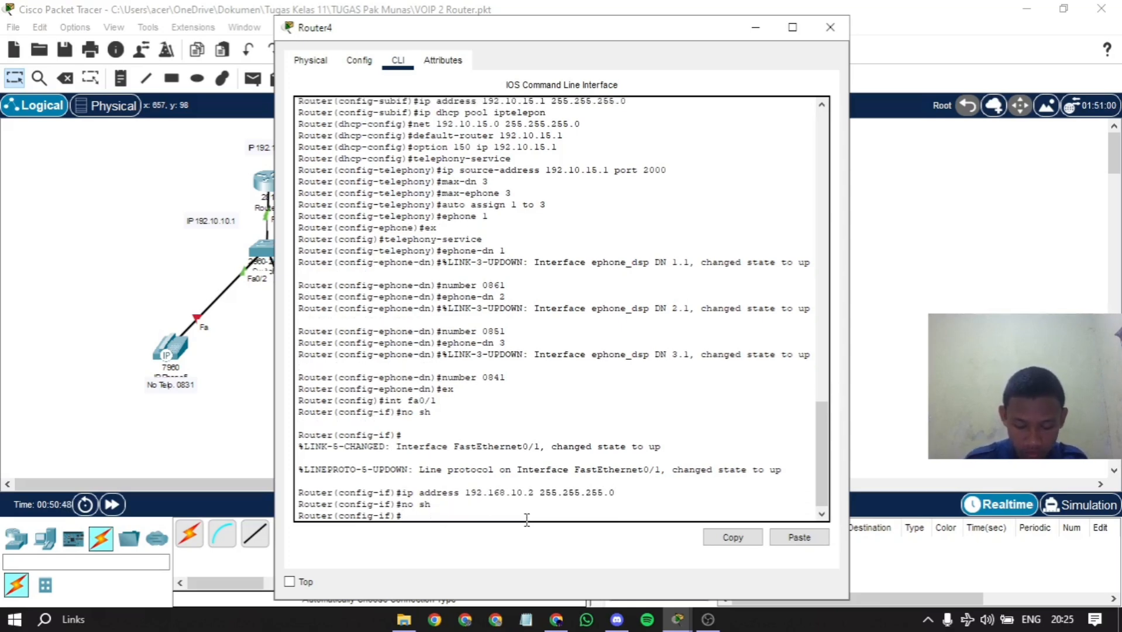
- Create dial peer 1 on Router4 with the command dial-peer voice 1 voip
type("dial")
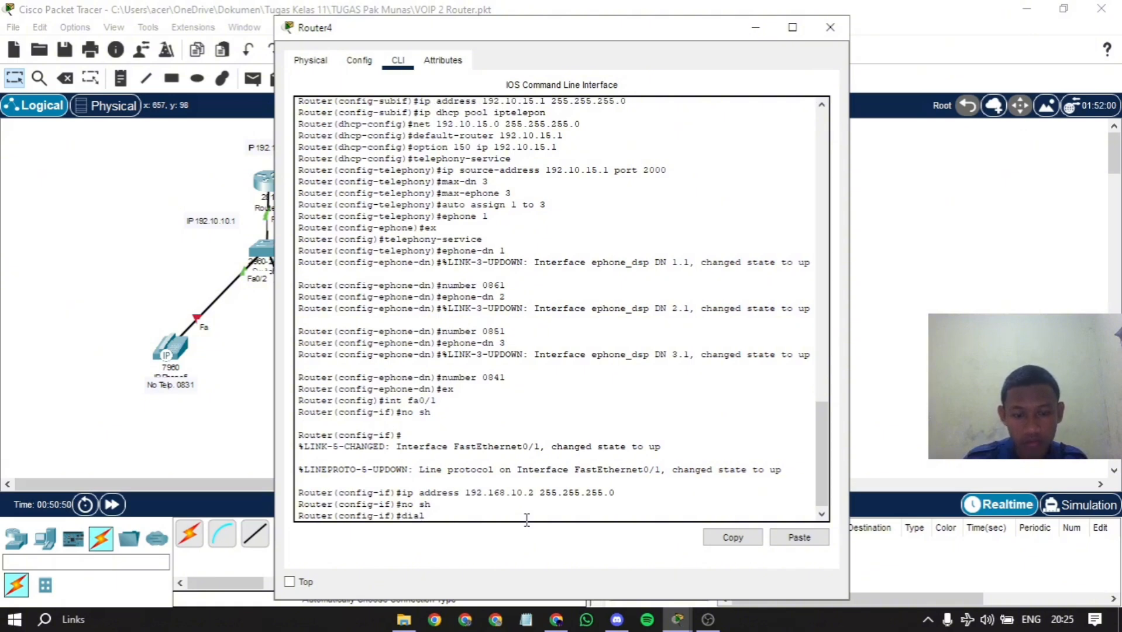
type("-peer vioc")
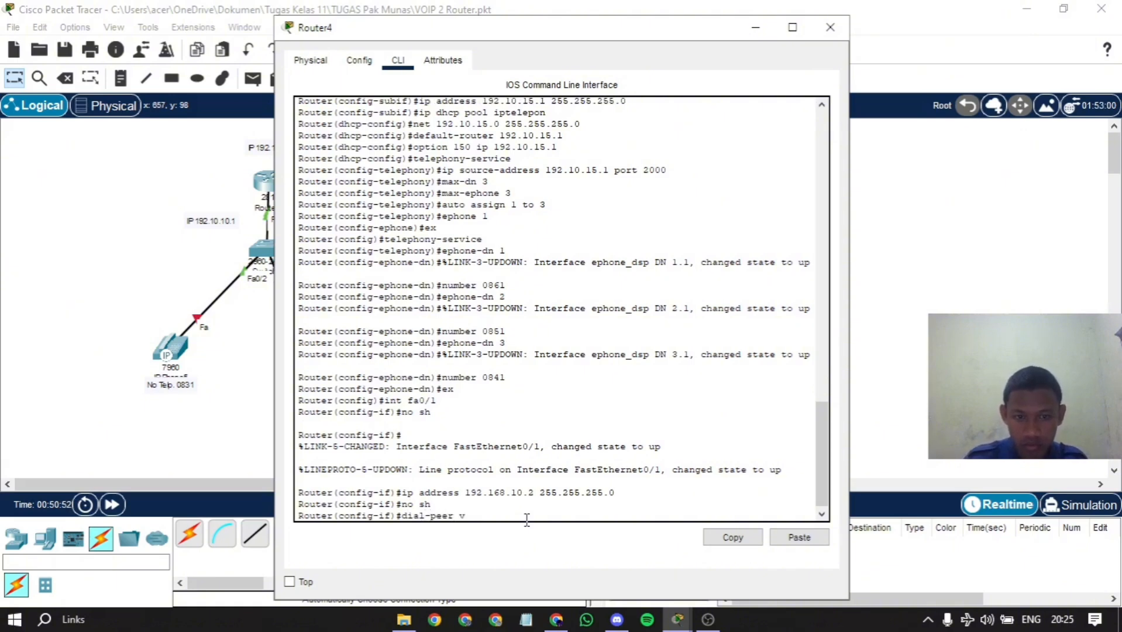
key("BackSpace")
key("BackSpace")
key("BackSpace")
key("BackSpace")
type("voci")
key("BackSpace")
key("BackSpace")
type("cice")
key("BackSpace")
key("BackSpace")
key("BackSpace")
type("ic")
key("BackSpace")
key("BackSpace")
key("BackSpace")
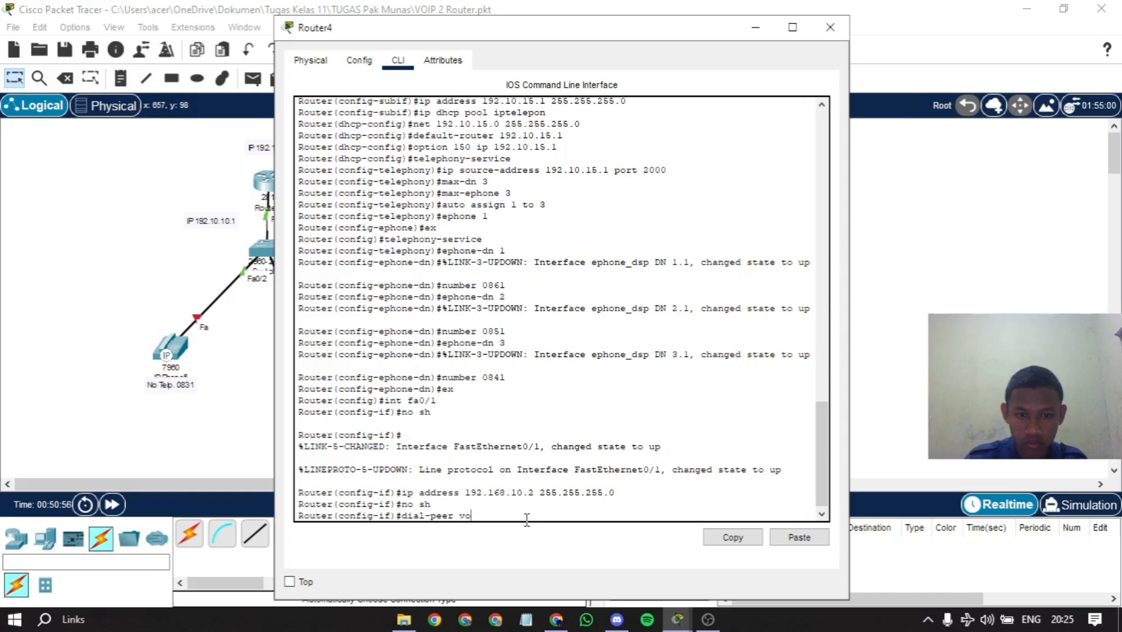
type("ice 1 ")
type("voi")
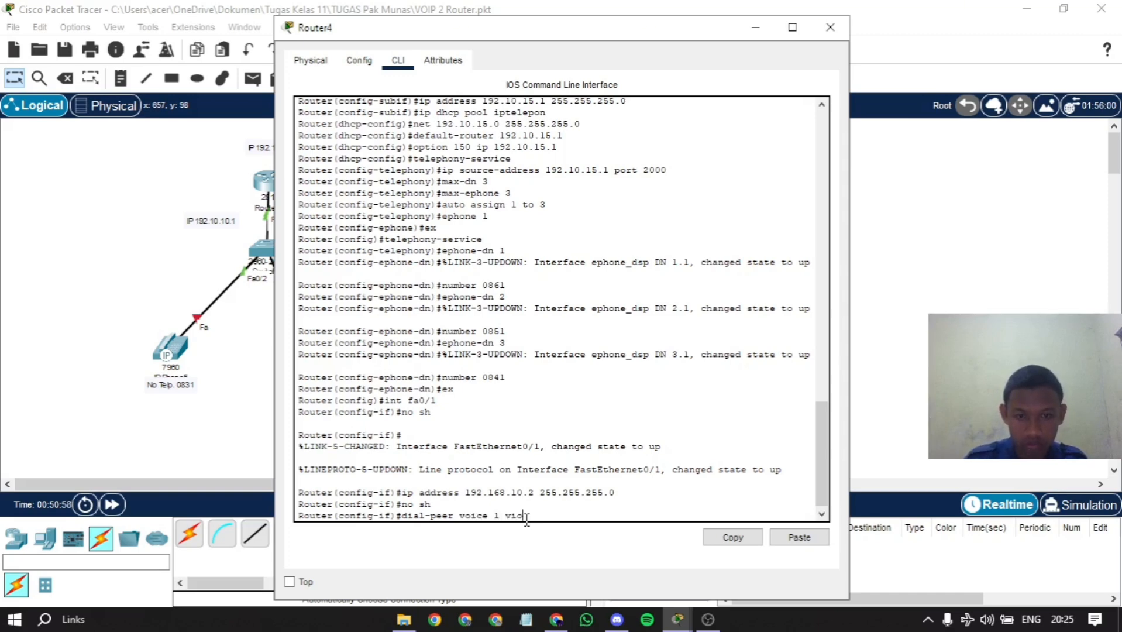
key("BackSpace")
key("BackSpace")
type("oip")
key("Return")
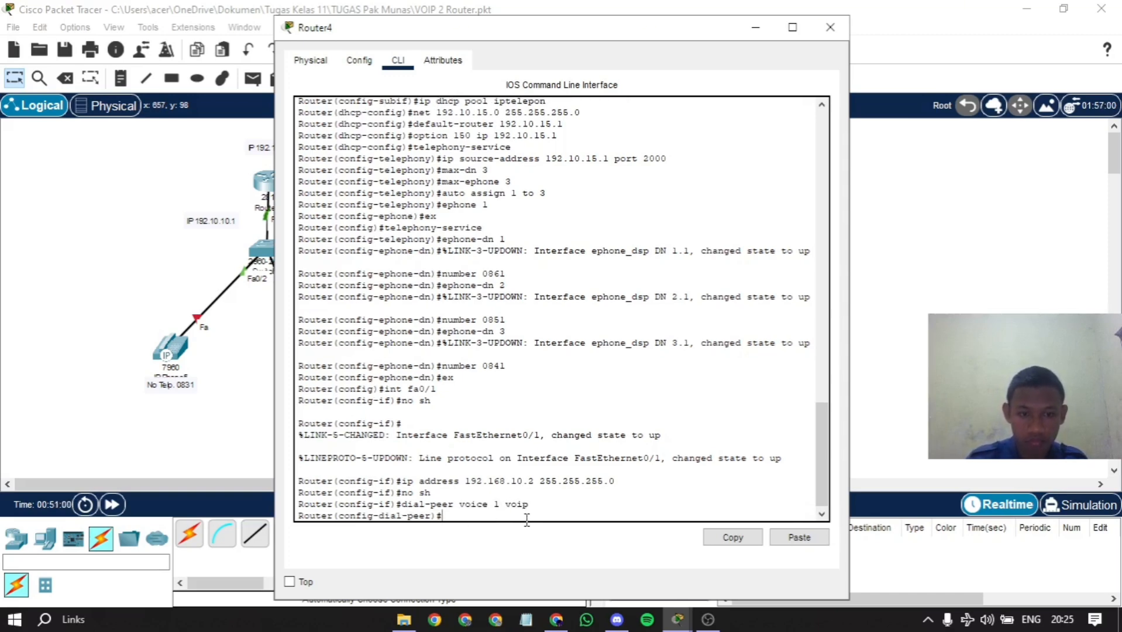
- Set the session target of Router4's dial peer 1 to ipv4:192.168.10.1, the address of Router3
type("session")
key("BackSpace")
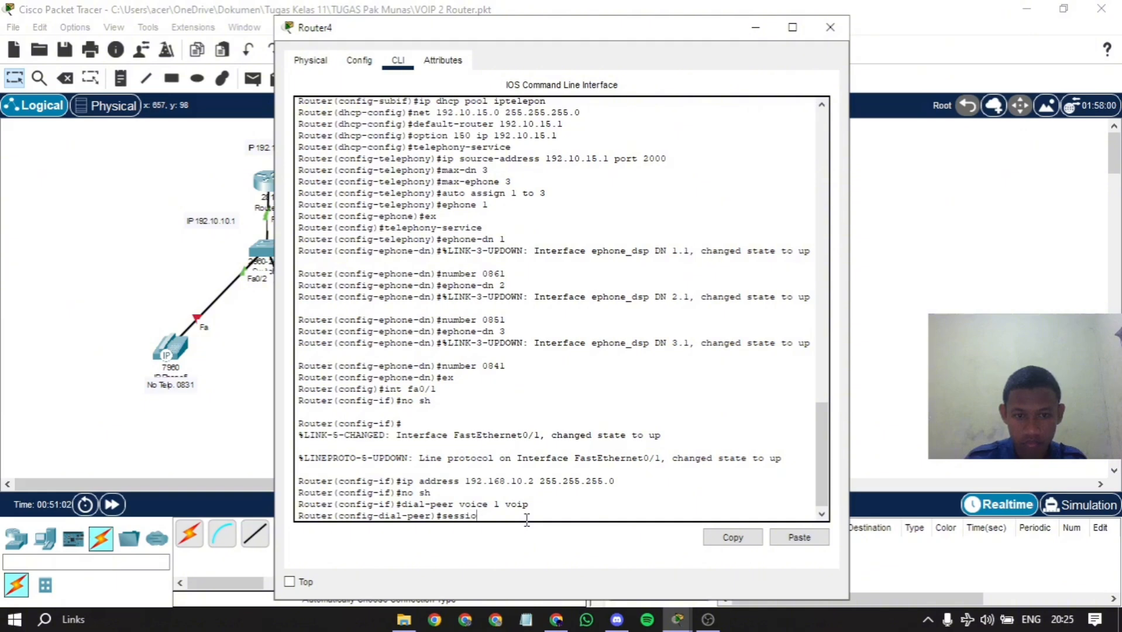
type("target")
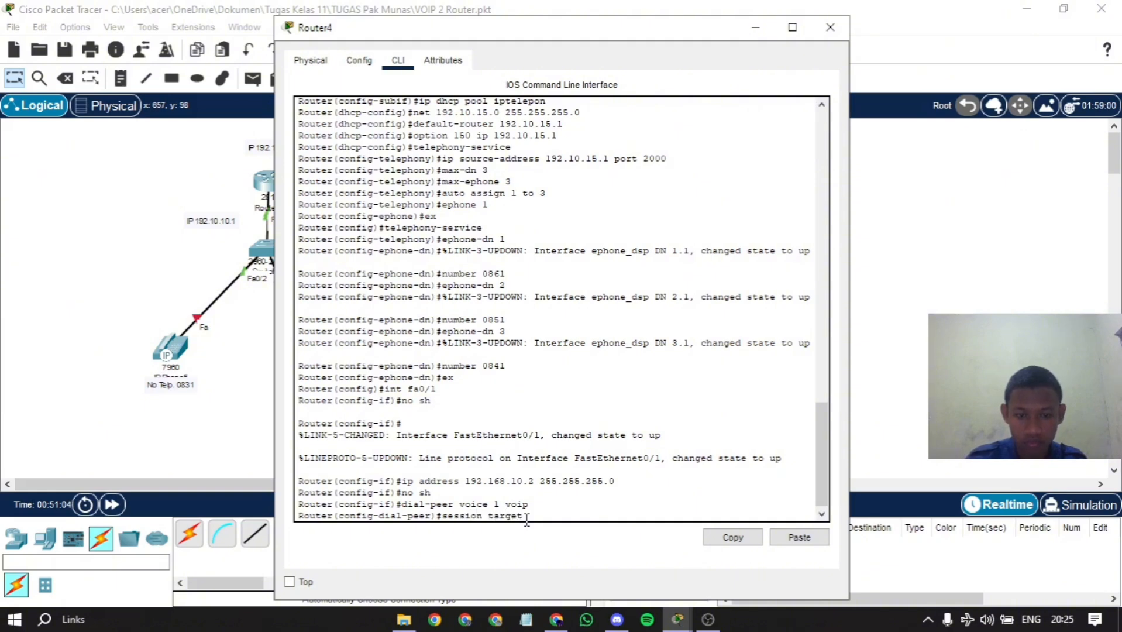
type(" ipv4")
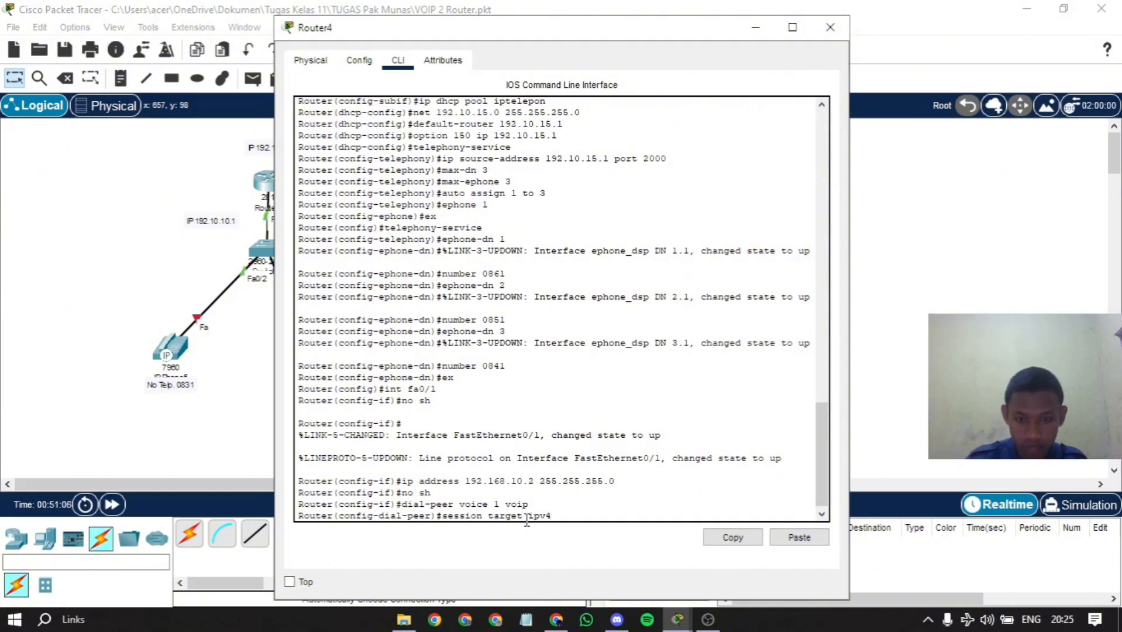
type(":192")
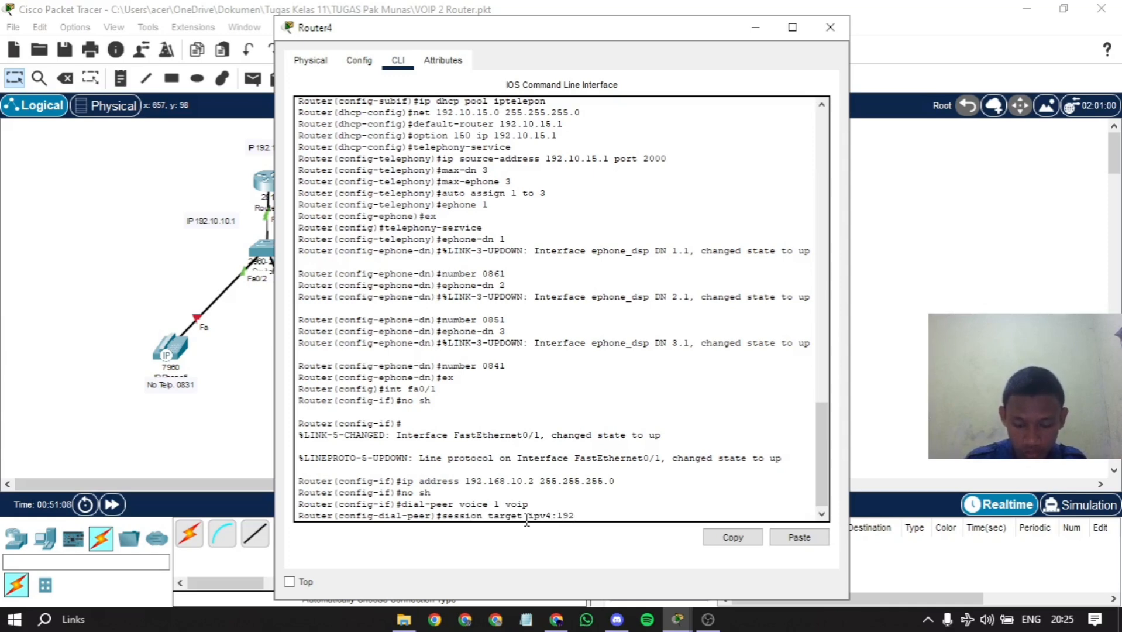
type(".168.10.1")
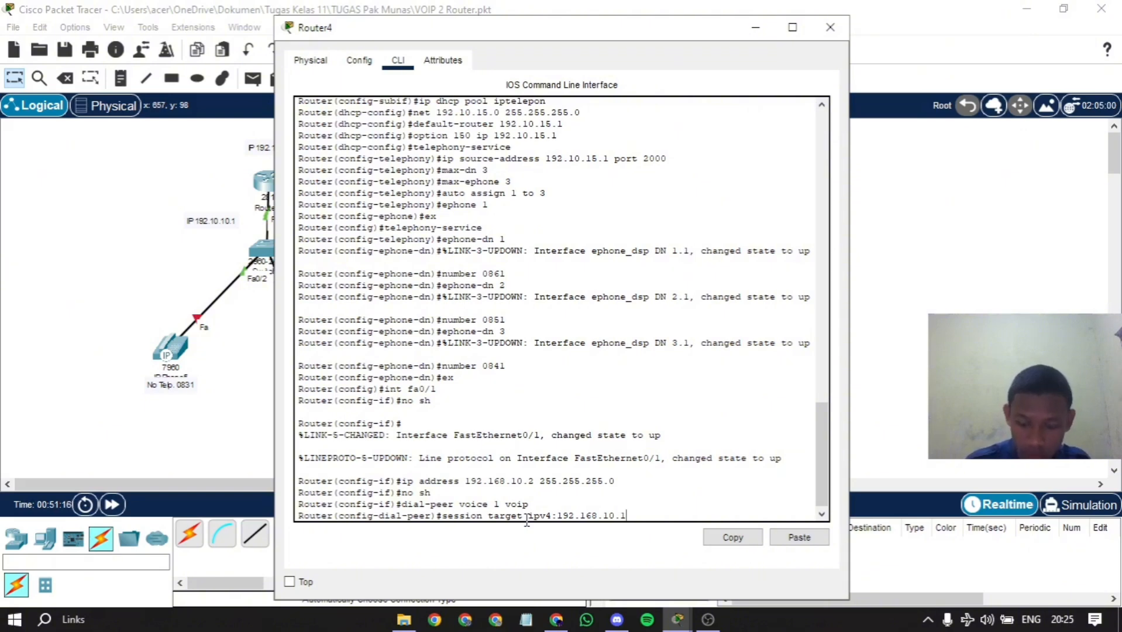
key("Return")
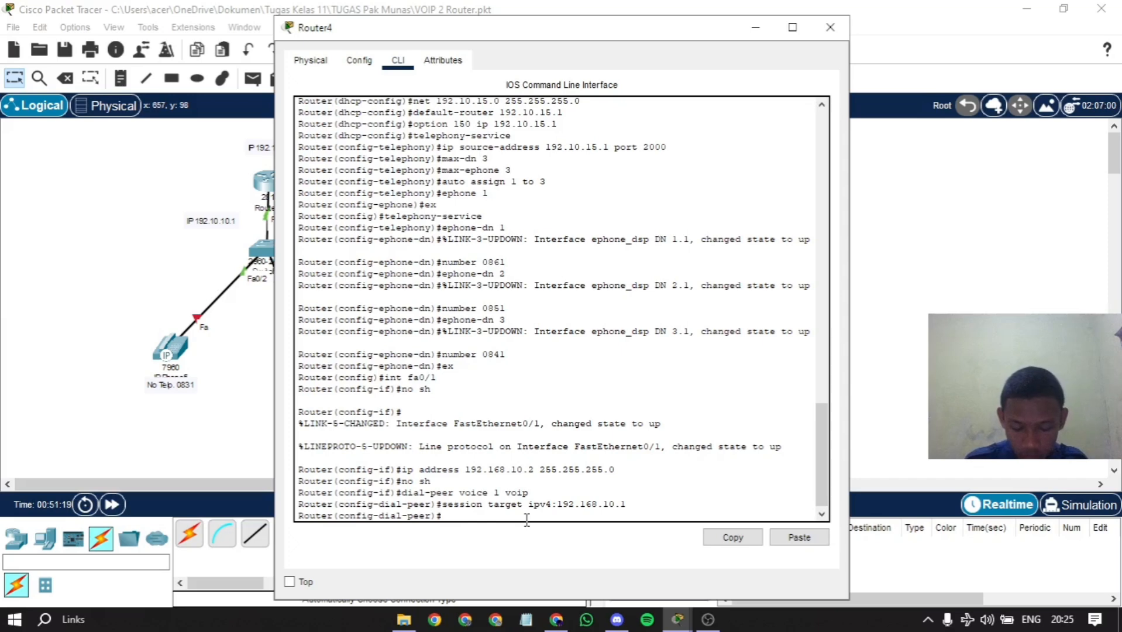
- Set the destination pattern of Router4's dial peer 1 to 08.. and close the router's window
type("desti")
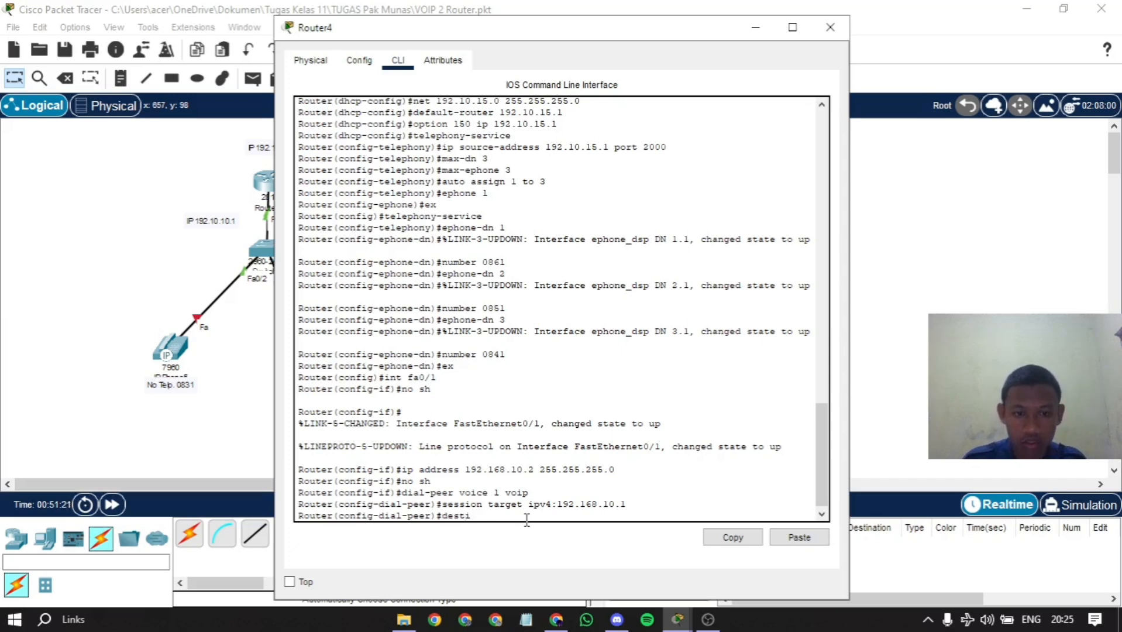
type("onation-pat")
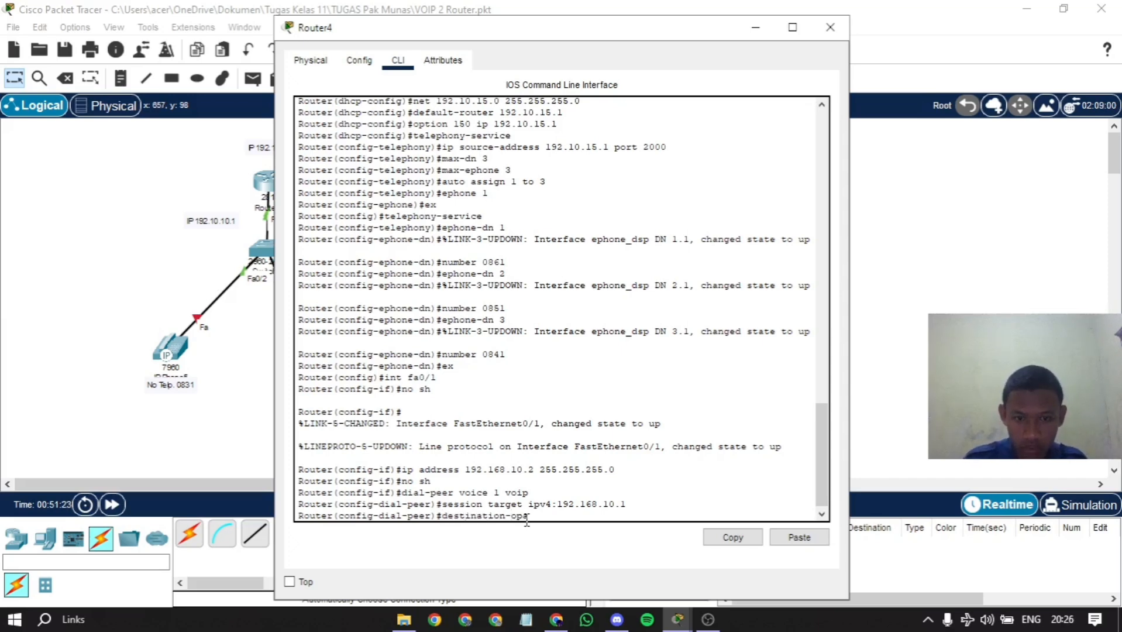
key("BackSpace")
key("BackSpace")
key("BackSpace")
type("pattern")
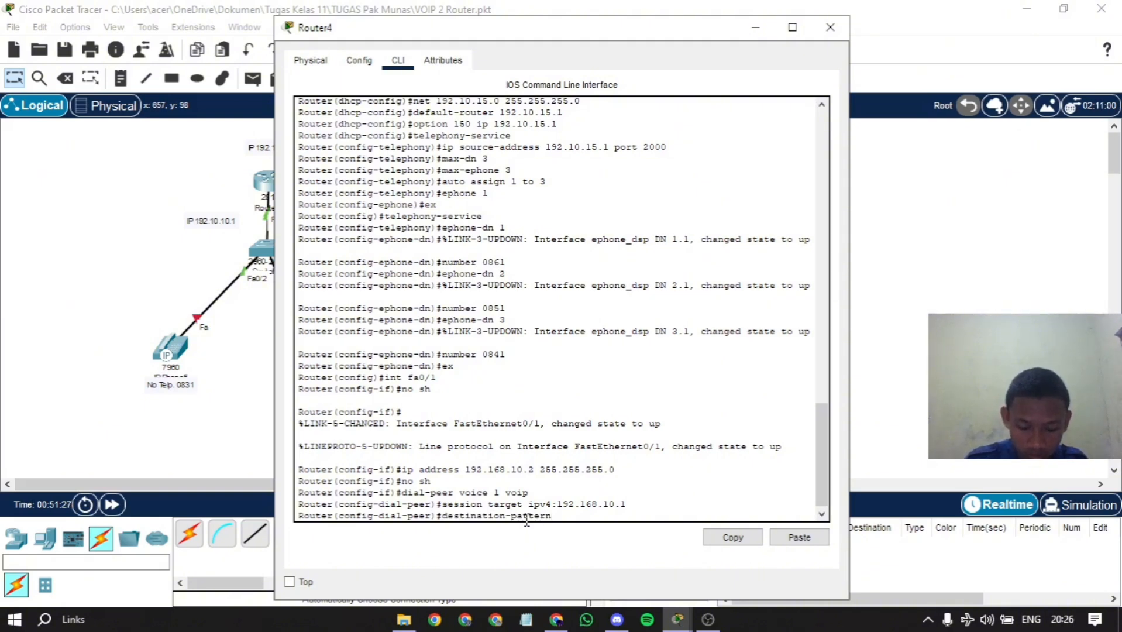
type(" 08..")
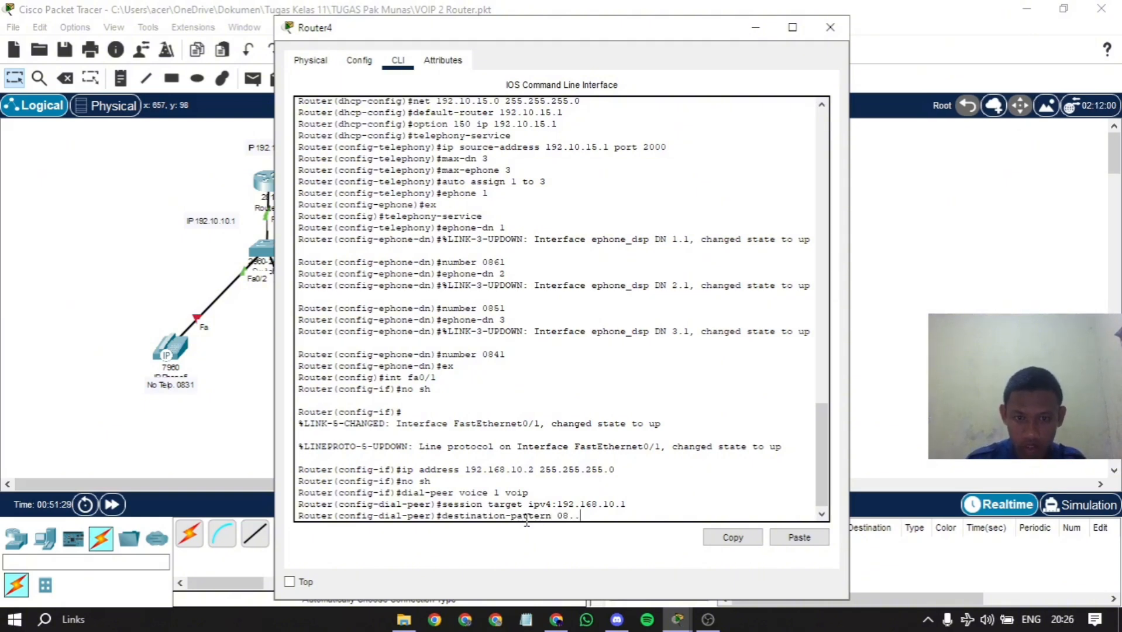
key("Return")
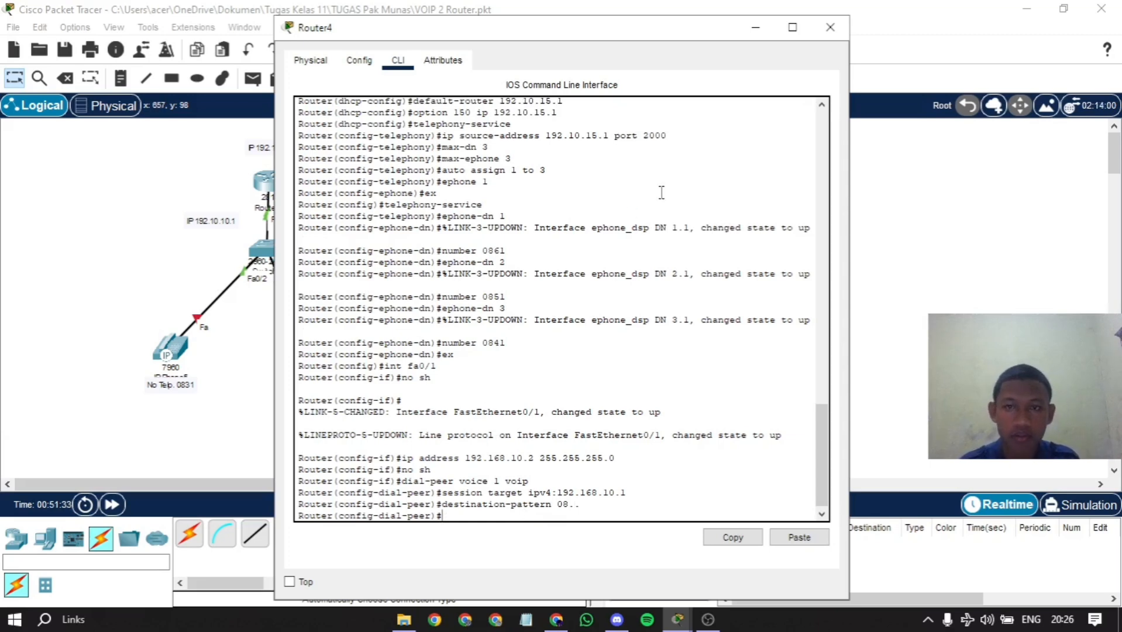
left_click(829, 27)
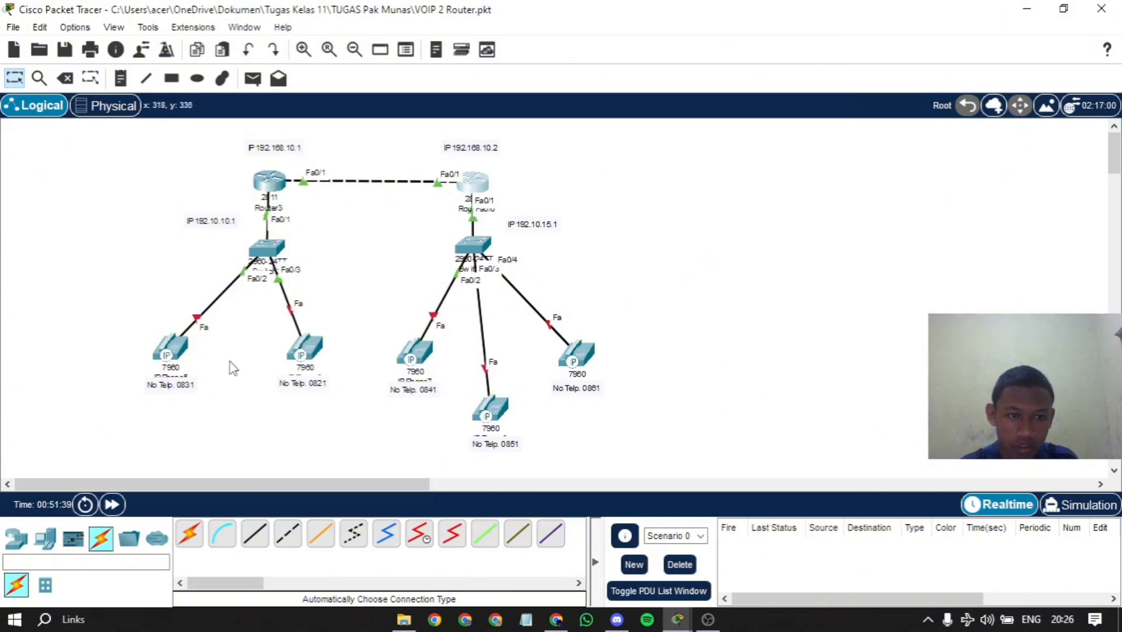
- Connect the power adapter to IP Phone5, the phone labelled No Telp. 0831, and dismiss its window
left_click(169, 351)
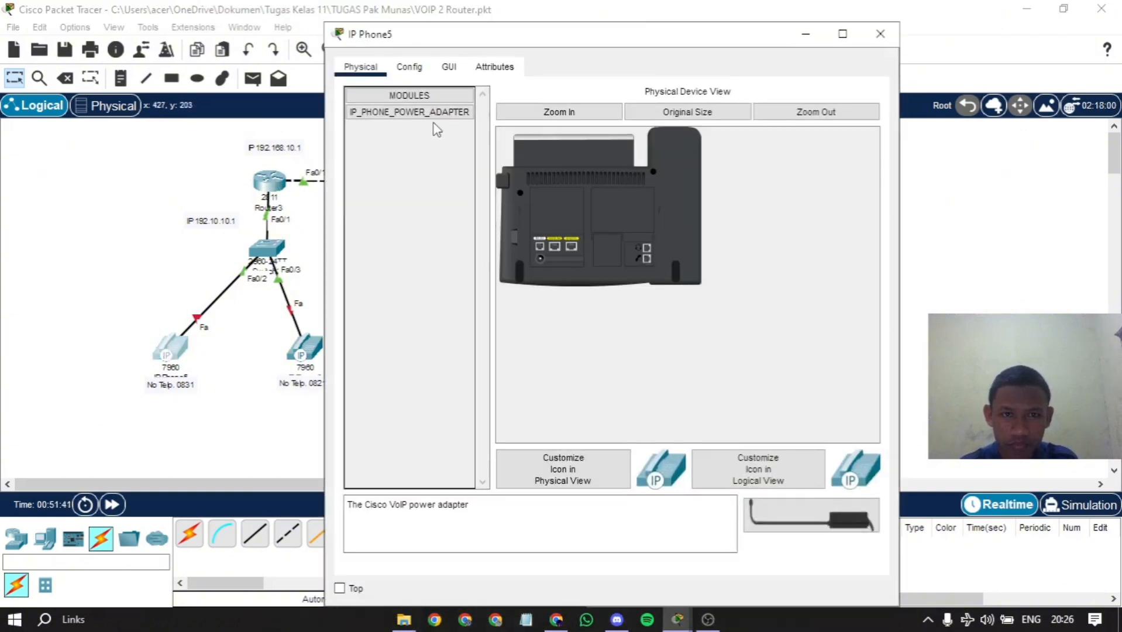
left_click(450, 74)
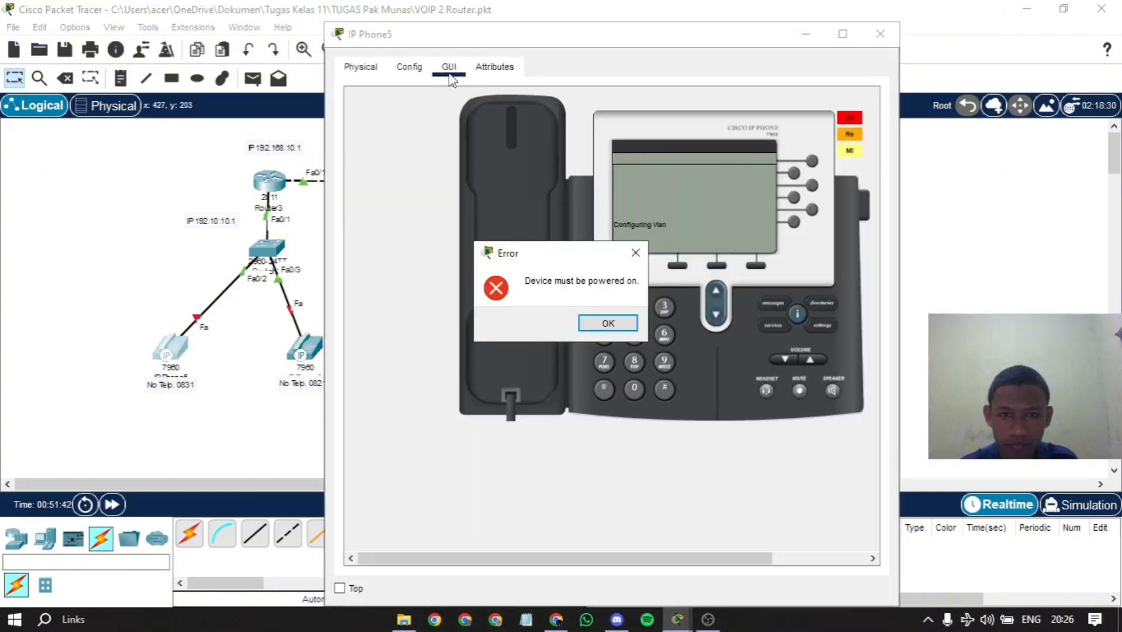
left_click(606, 328)
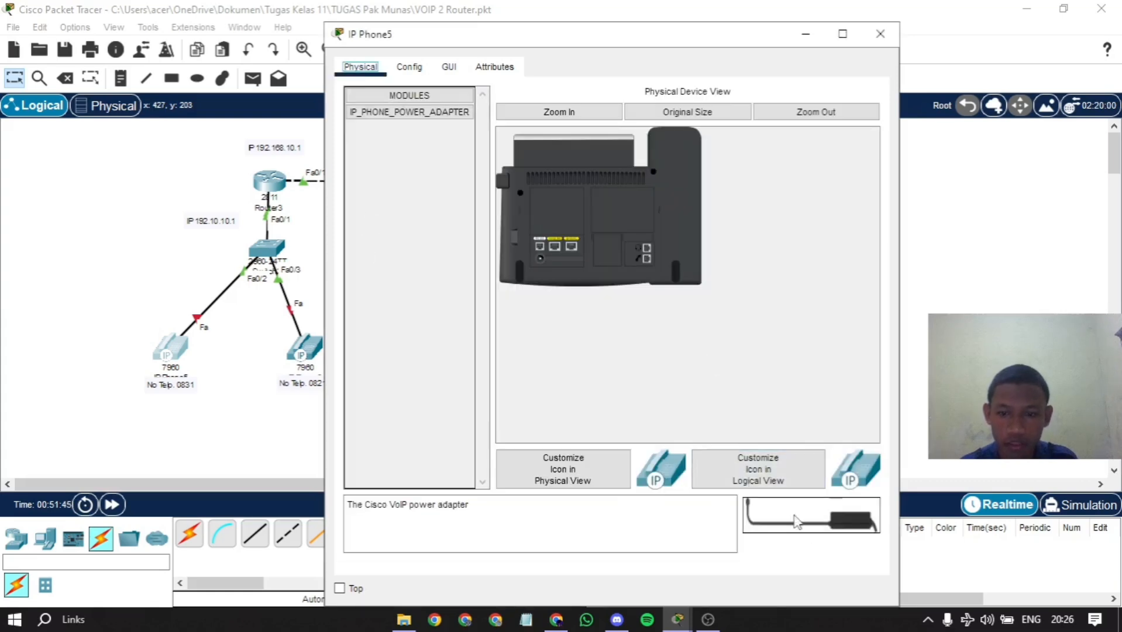
left_click_drag(769, 518, 545, 268)
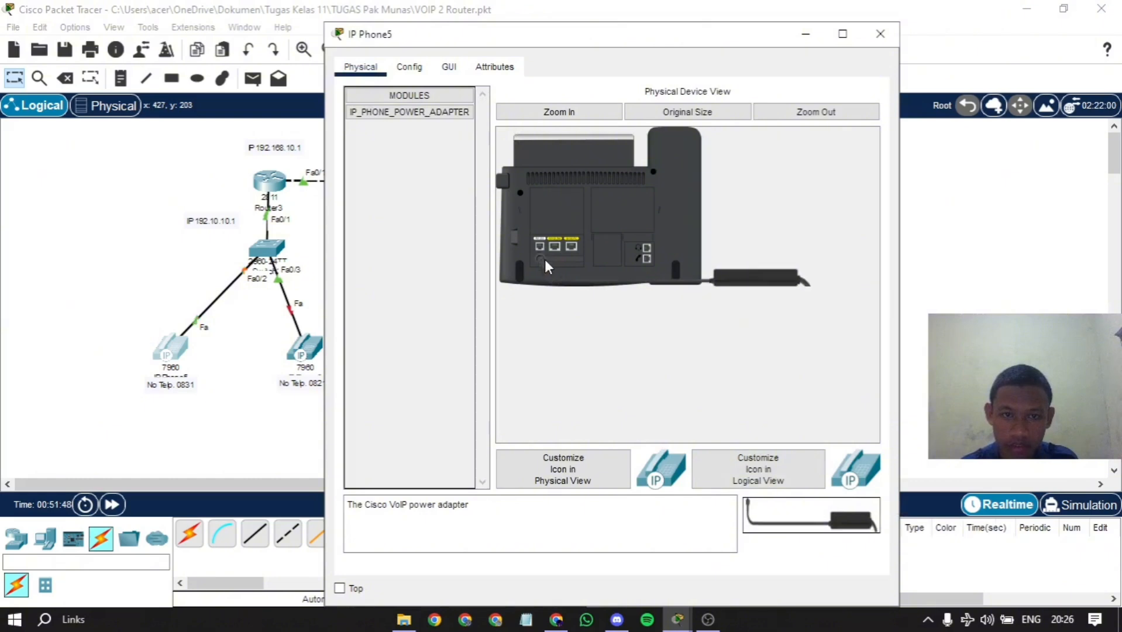
left_click(814, 36)
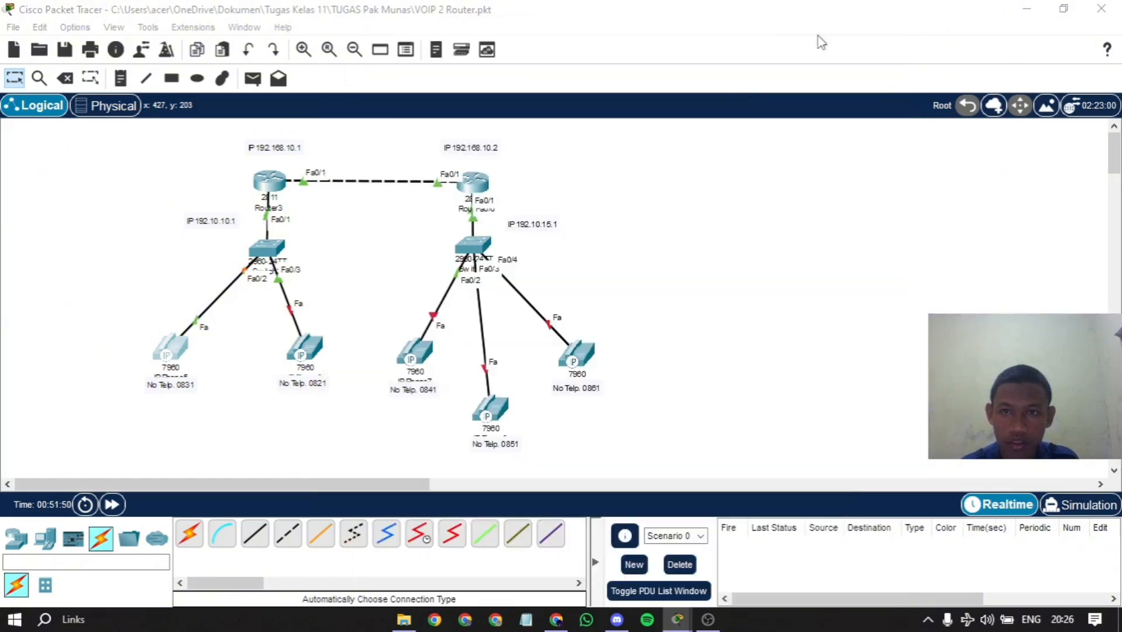
- Connect power adapters to IP Phone6 on Router3's network and IP Phone7 on Router4's network
left_click(319, 355)
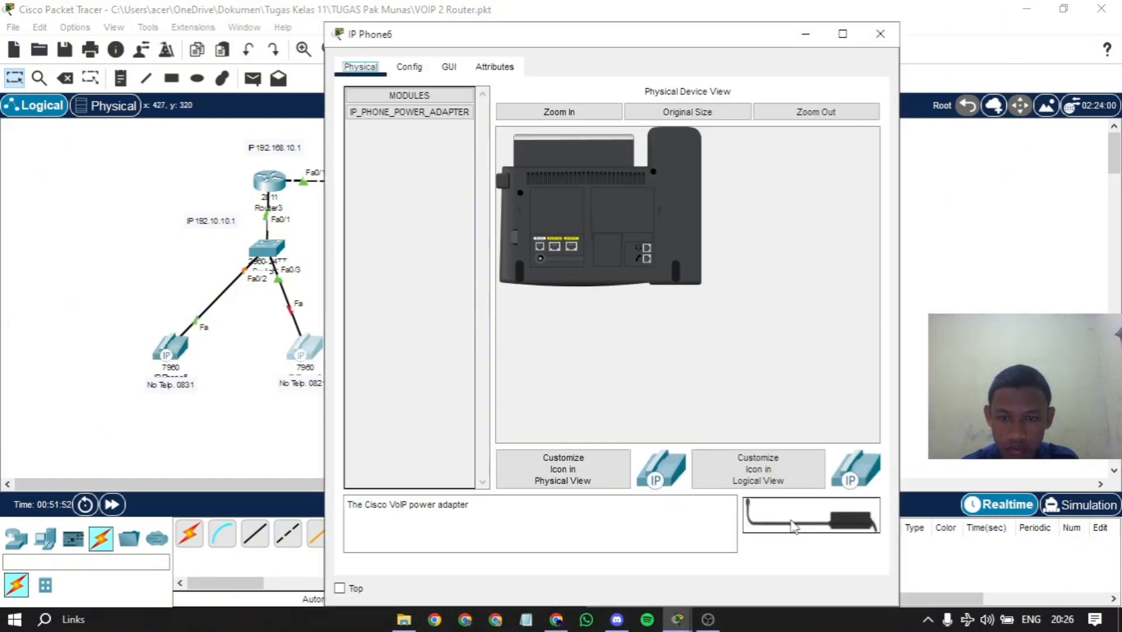
left_click_drag(551, 293, 544, 268)
left_click(814, 34)
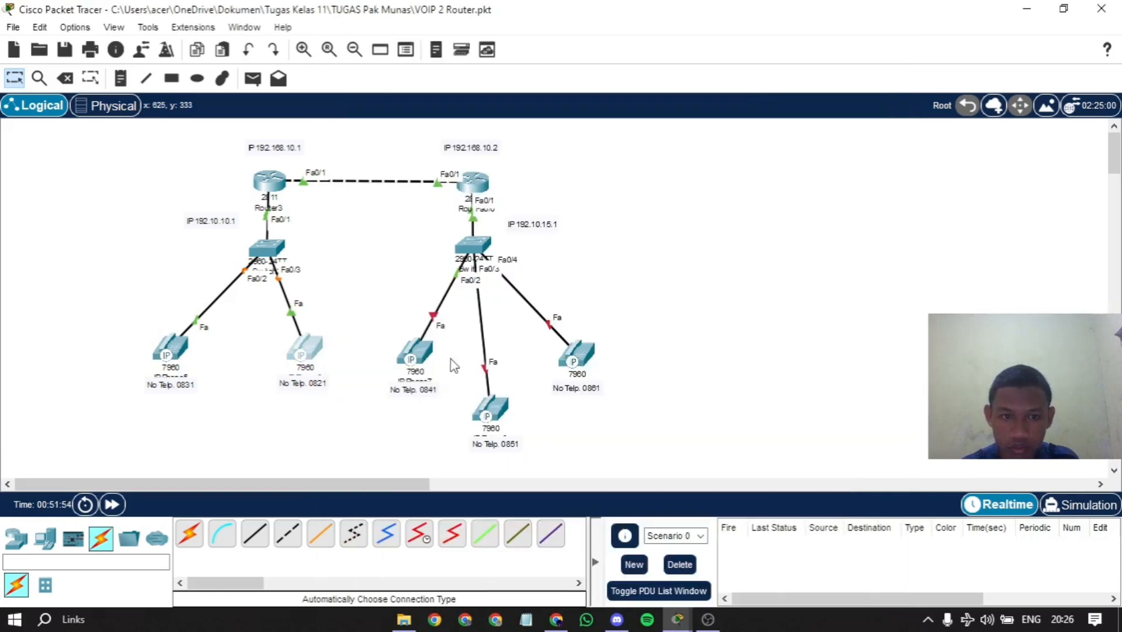
left_click(414, 353)
left_click_drag(811, 515, 553, 268)
left_click_drag(811, 514, 578, 269)
left_click(805, 33)
- Connect power adapters to IP Phone8 and IP Phone9 on Router4's network, and dismiss their windows
left_click(497, 424)
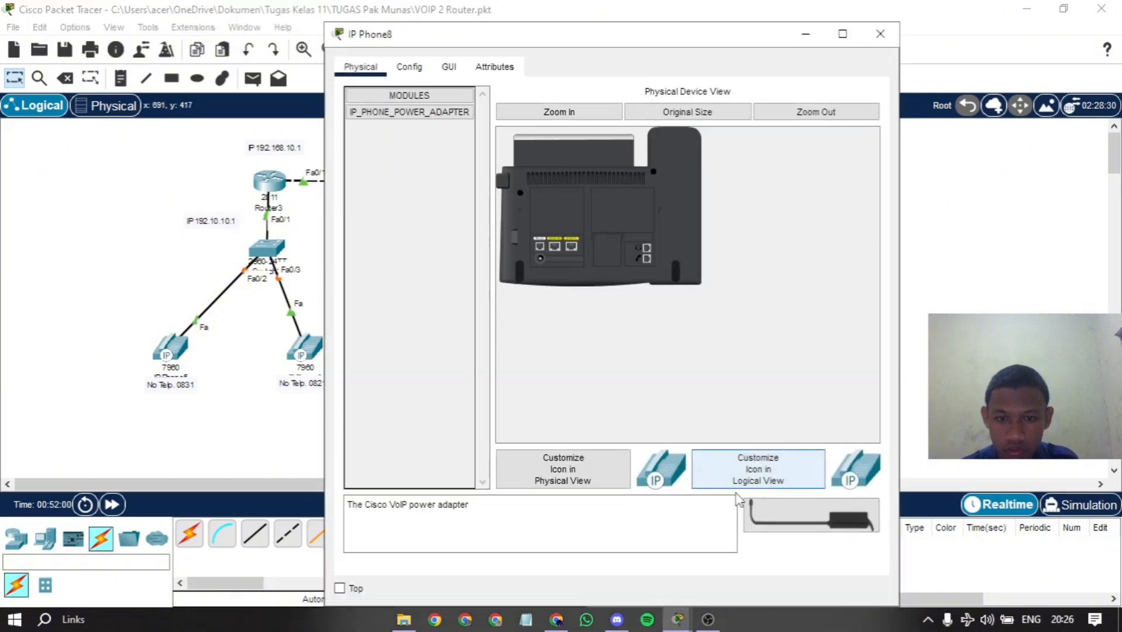
left_click_drag(811, 514, 541, 260)
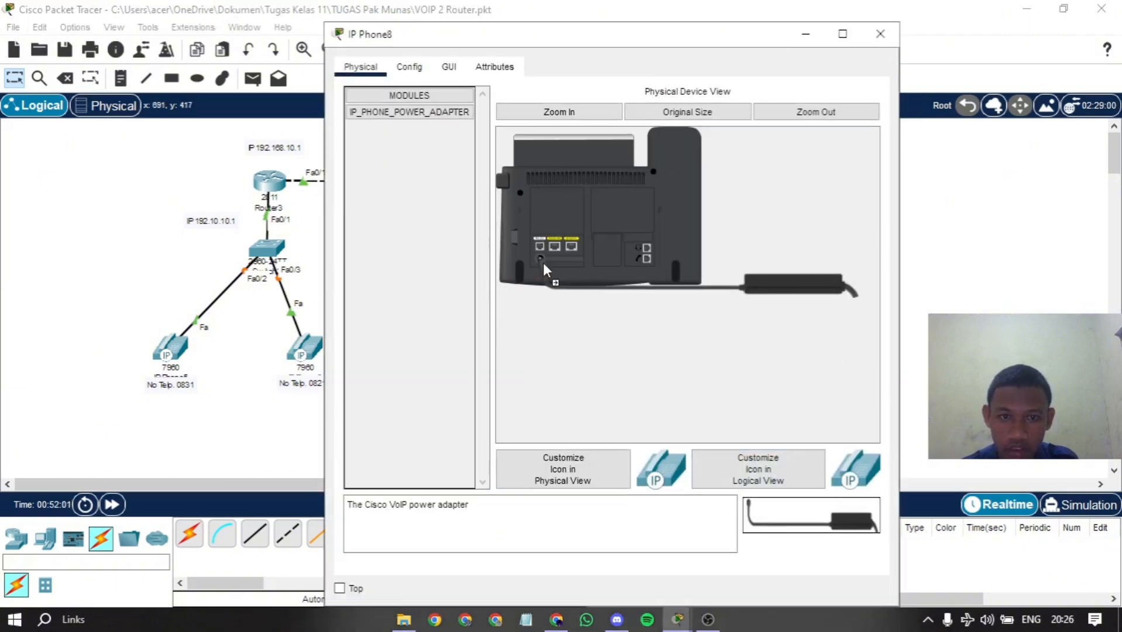
left_click(805, 34)
left_click(588, 374)
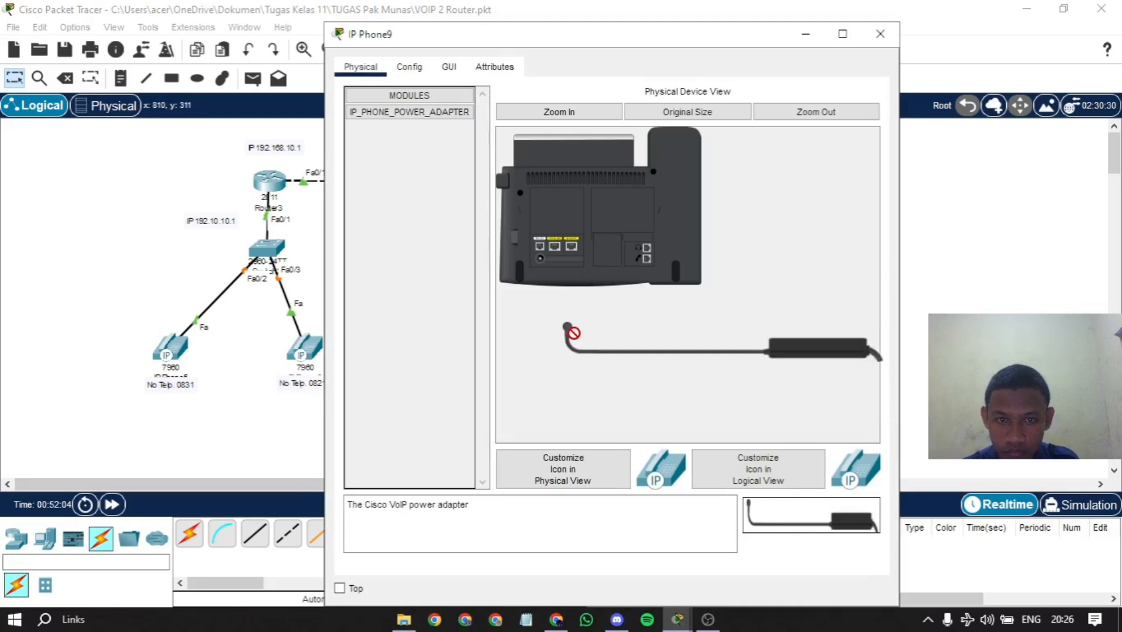
left_click_drag(568, 329, 552, 284)
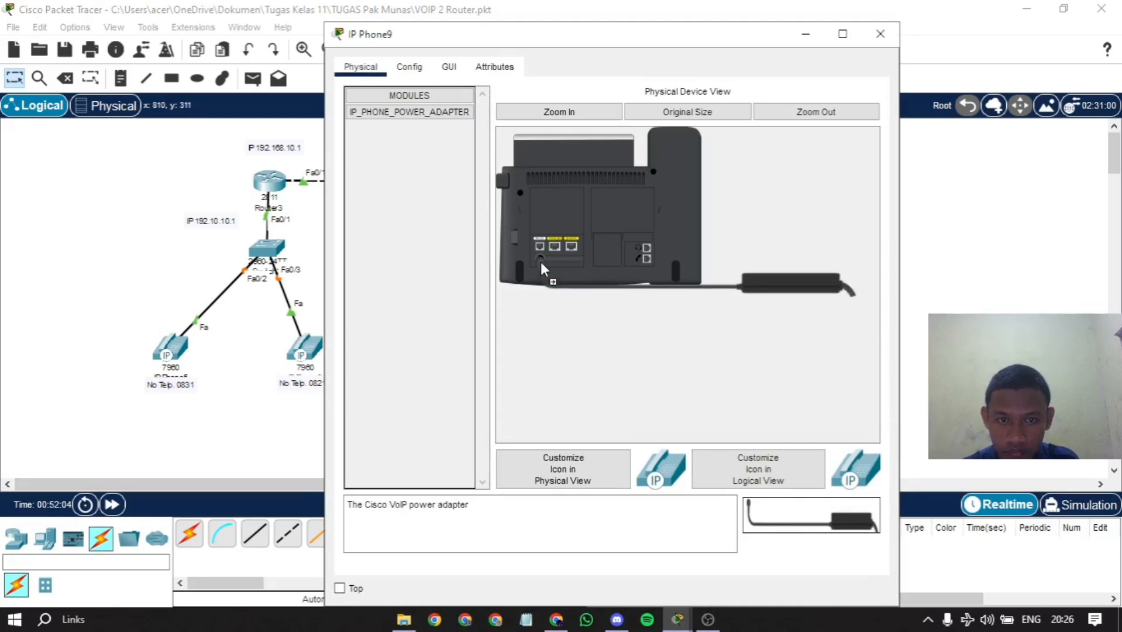
left_click(448, 67)
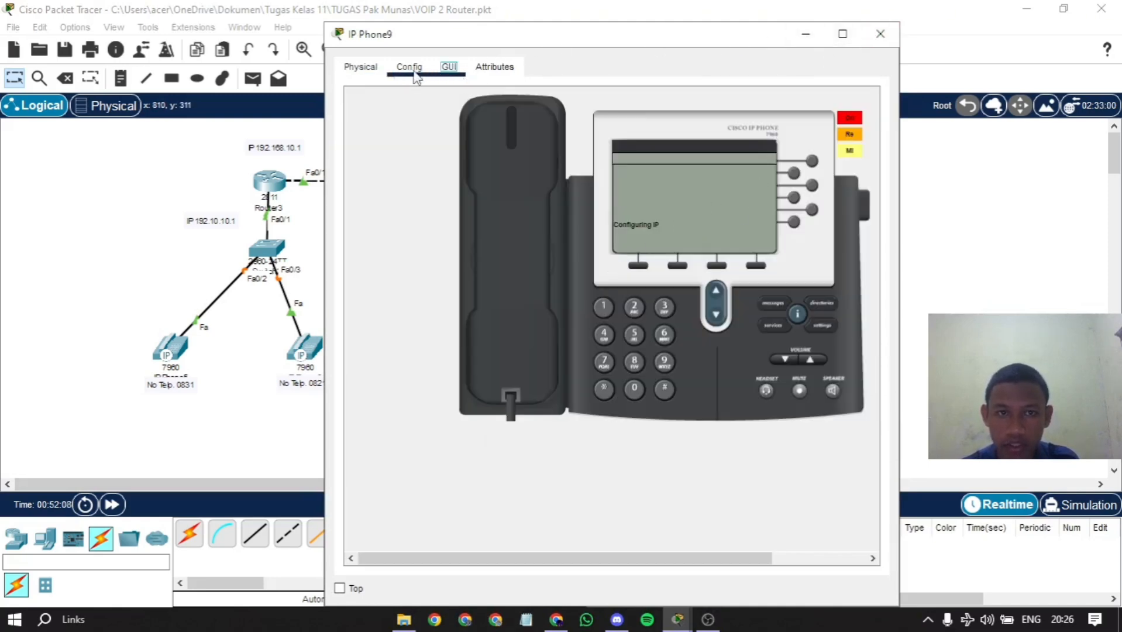
left_click(359, 68)
left_click(807, 34)
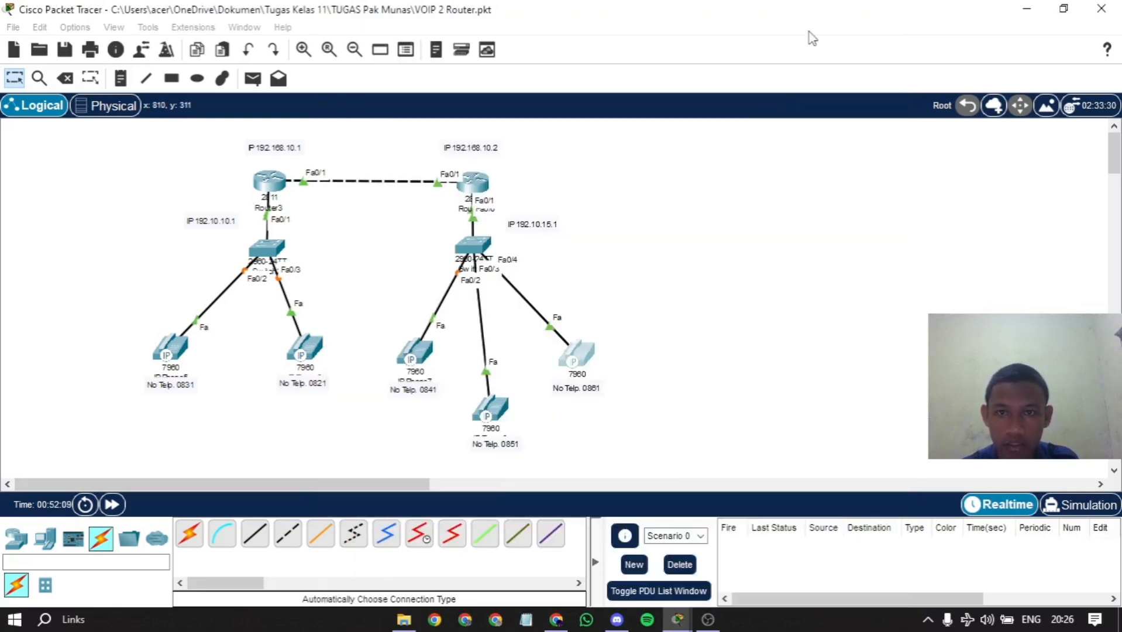
- Fast-forward the simulation time and check the line numbers shown on the displays of IP Phone5 and IP Phone6
left_click(109, 510)
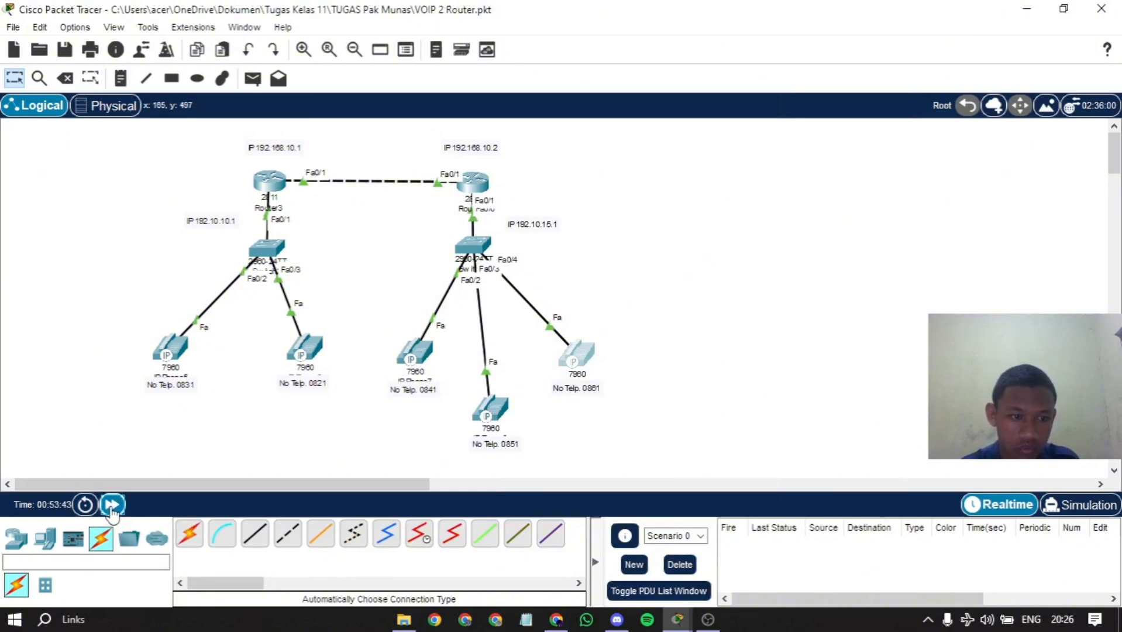
mouse_move(169, 358)
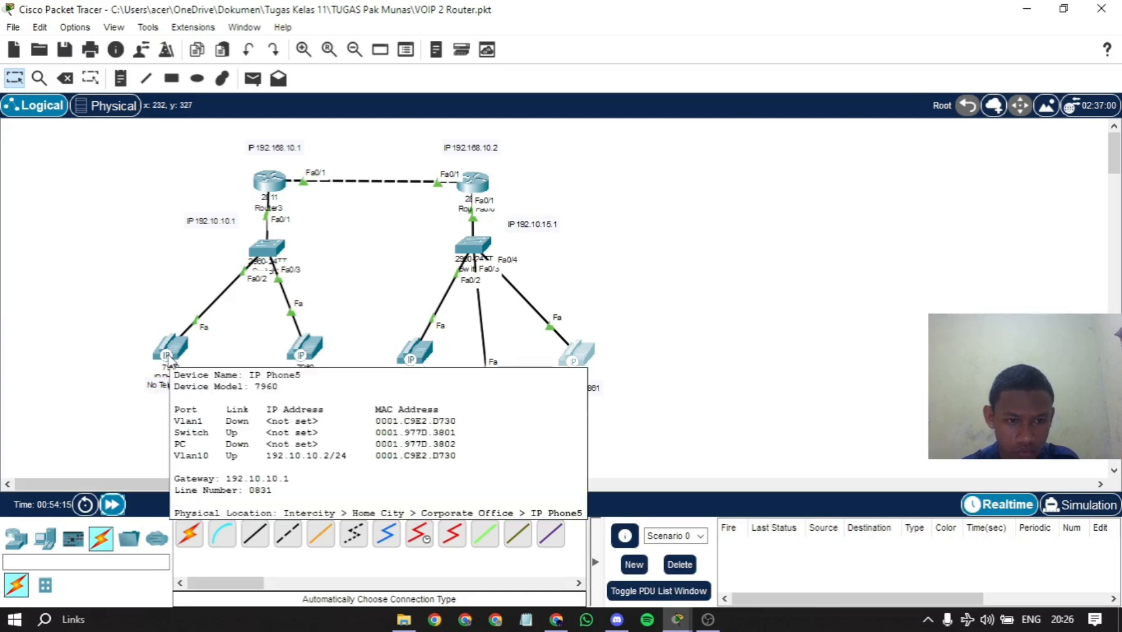
left_click(170, 351)
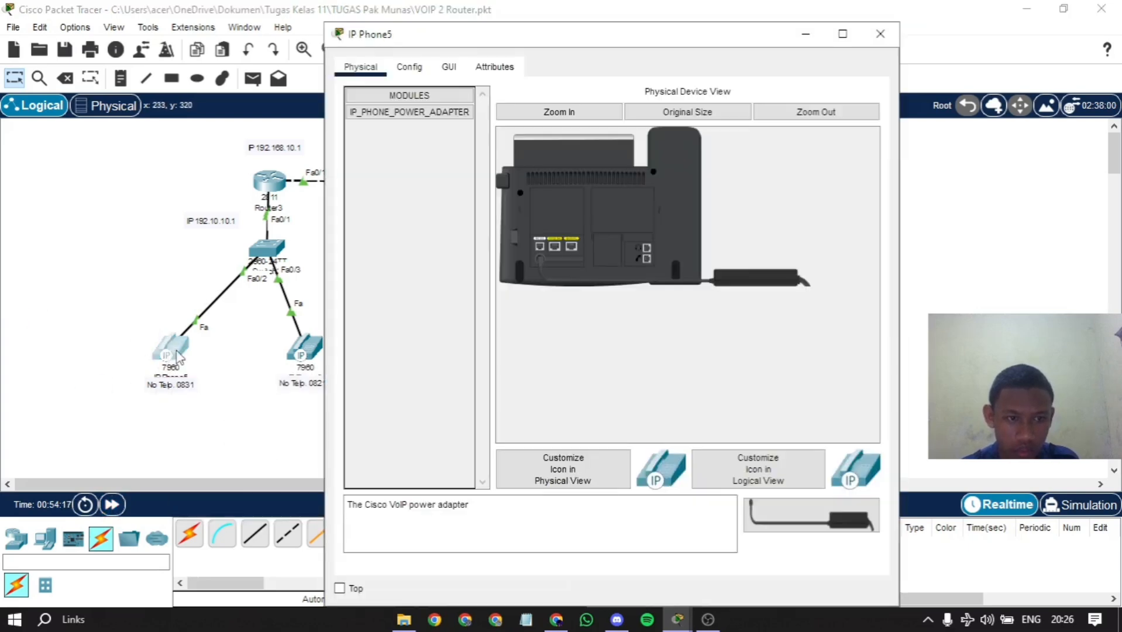
left_click(449, 67)
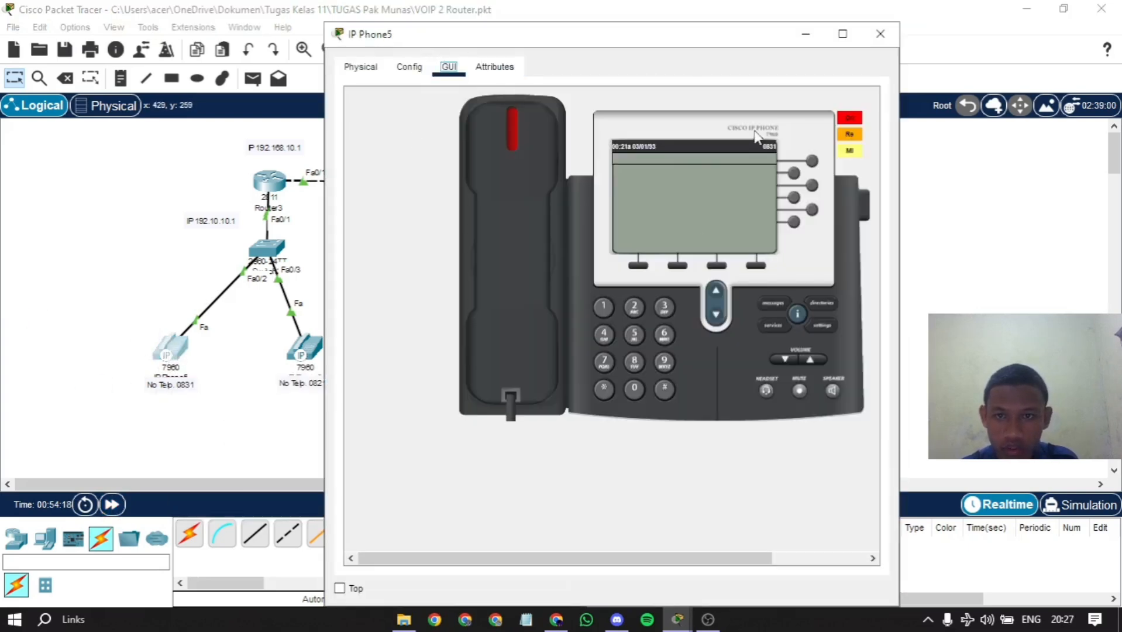
left_click(284, 367)
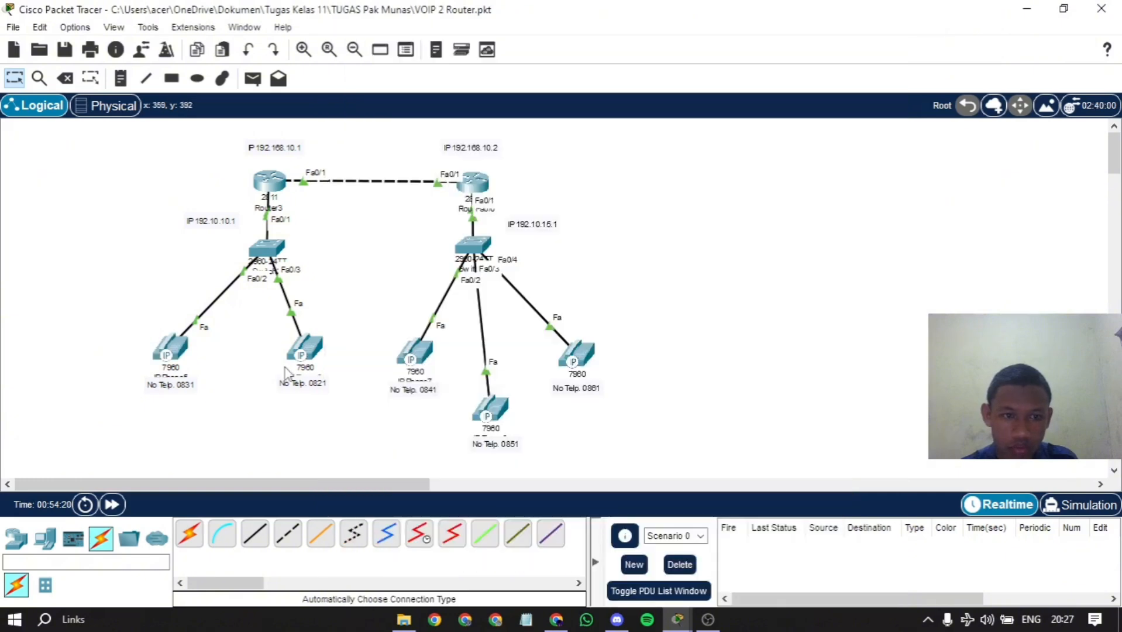
left_click(309, 352)
left_click(448, 67)
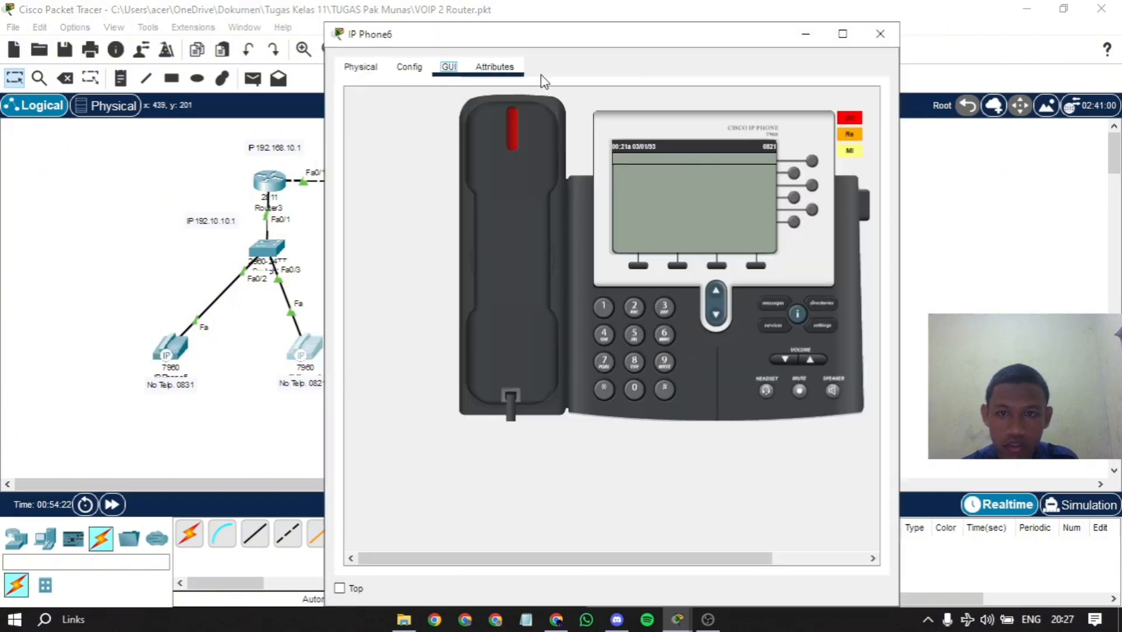
left_click(257, 343)
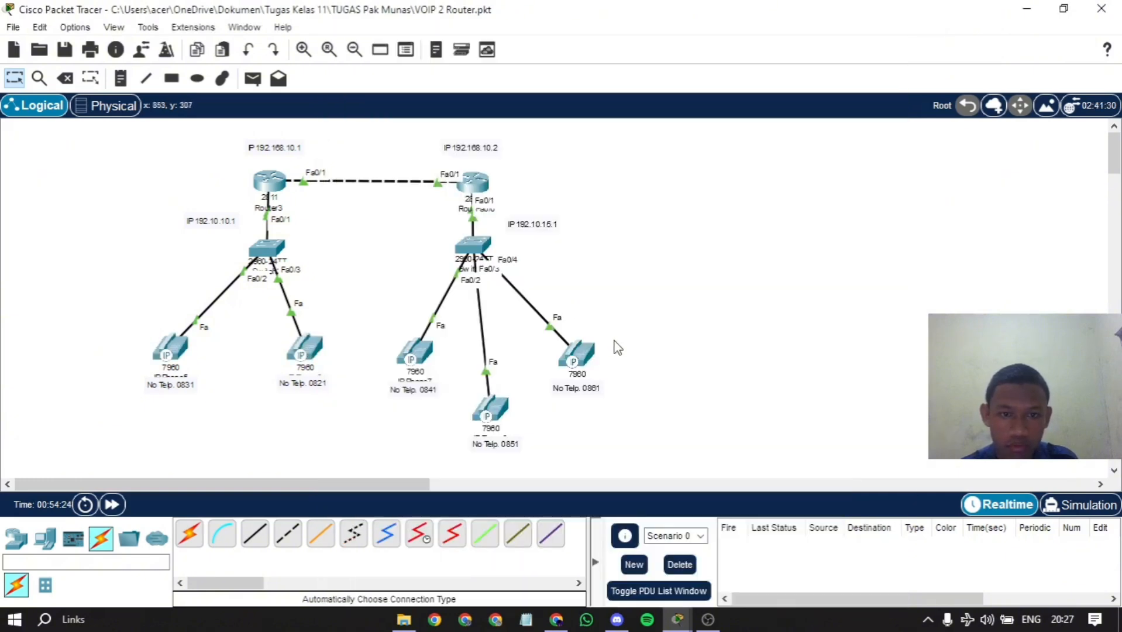
- Check IP Phone7's line number and swap the topology labels, placing No Telp. 0861 under IP Phone7 and No Telp. 0841 below IP Phone9
left_click(416, 356)
left_click(448, 67)
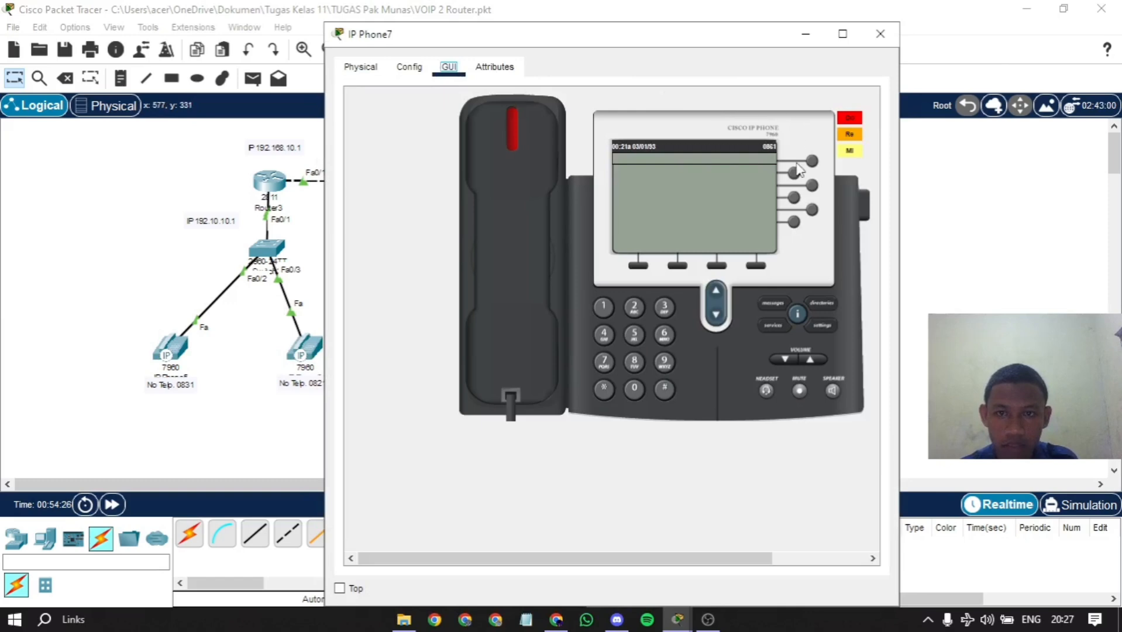
left_click(806, 33)
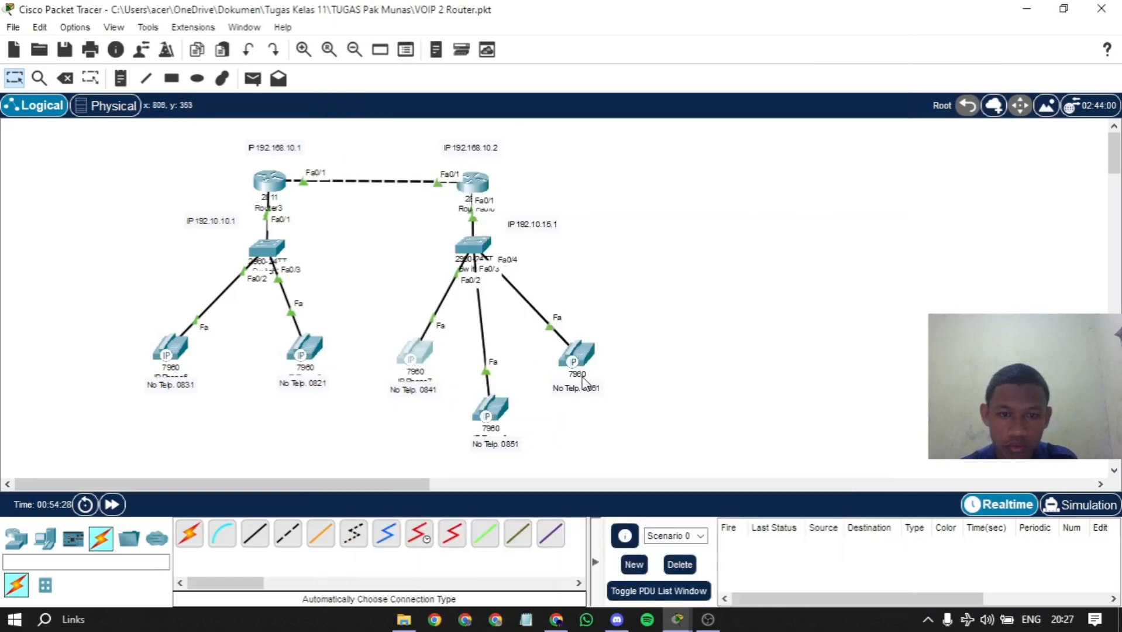
mouse_move(590, 388)
left_mouse_down()
mouse_move(419, 414)
mouse_move(456, 390)
mouse_move(596, 392)
left_mouse_up()
left_click_drag(431, 415, 436, 390)
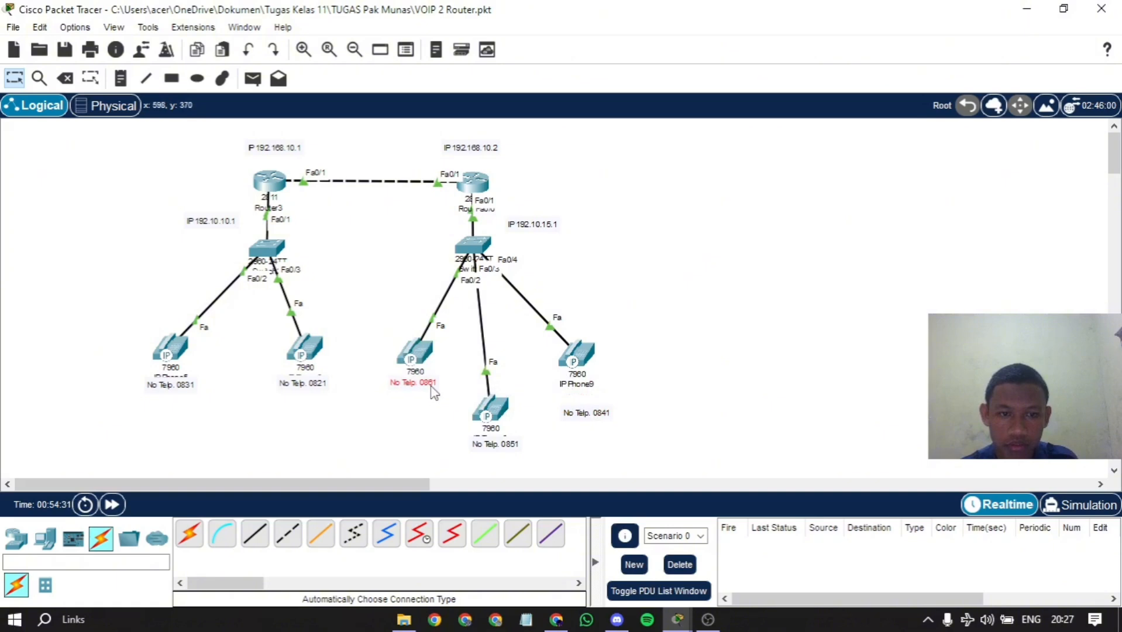
double_click(417, 356)
left_click(881, 34)
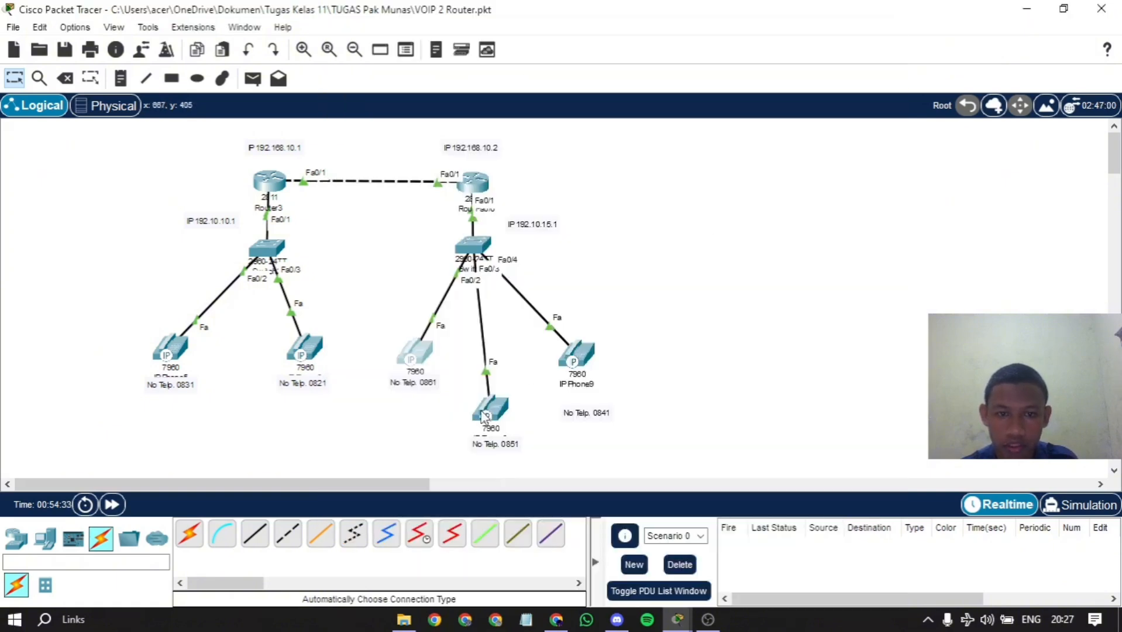
- Check the line numbers shown on the displays of IP Phone8 and IP Phone9 against their topology labels
left_click(572, 347)
left_click(448, 67)
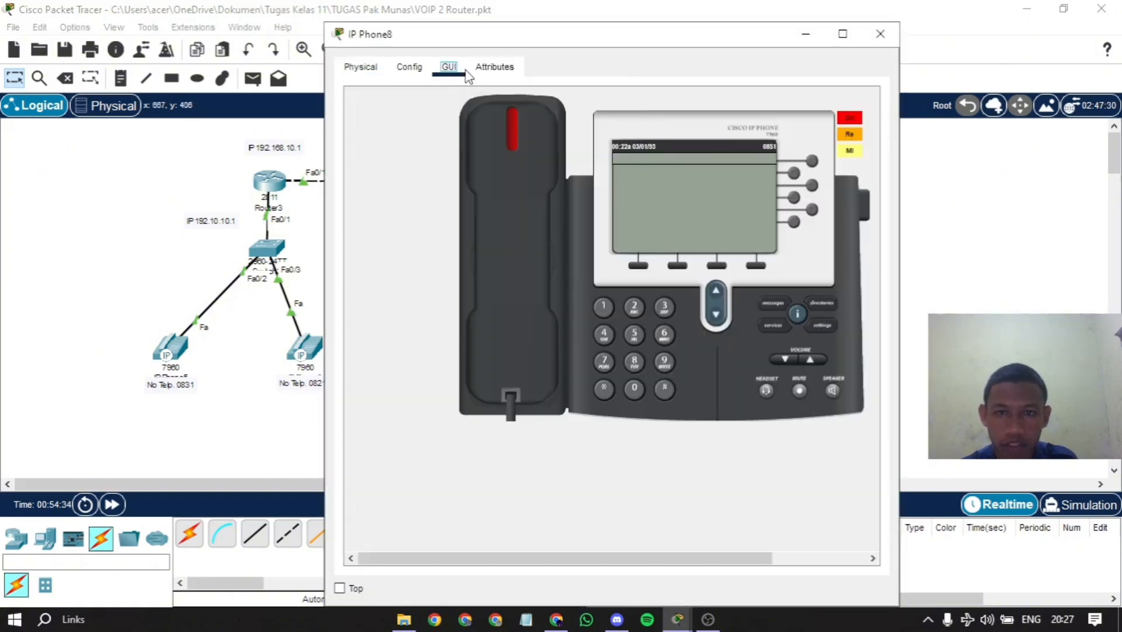
left_click(806, 34)
left_click(584, 352)
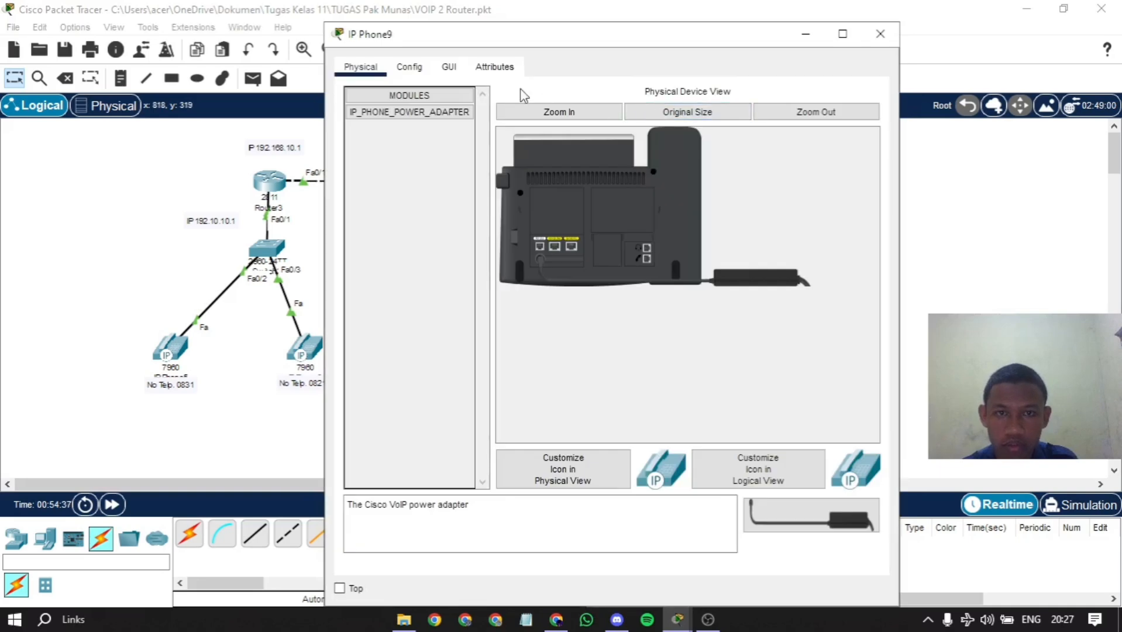
left_click(448, 66)
left_click(805, 34)
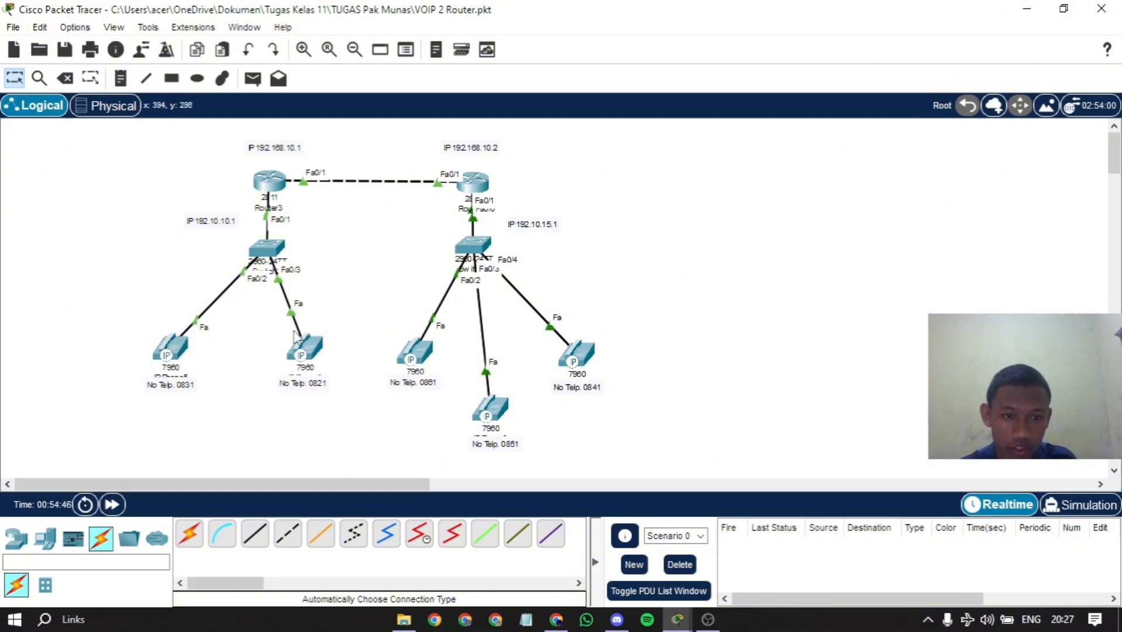
- Dial extension 0821 on IP Phone5 and lift the handset to call IP Phone6
left_click(173, 351)
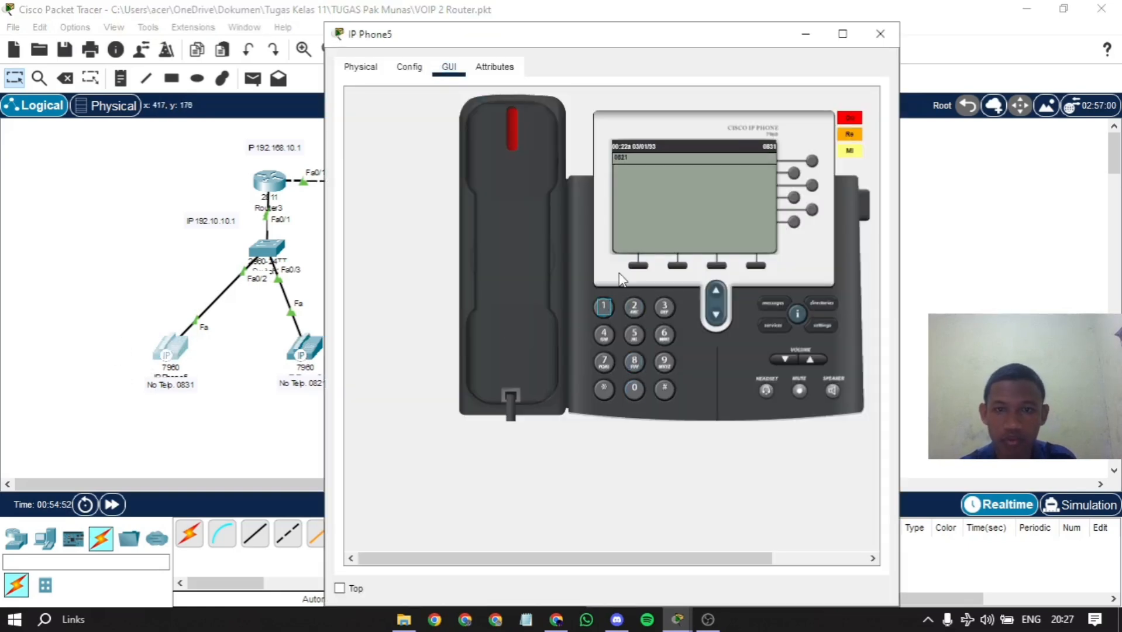
left_click(497, 240)
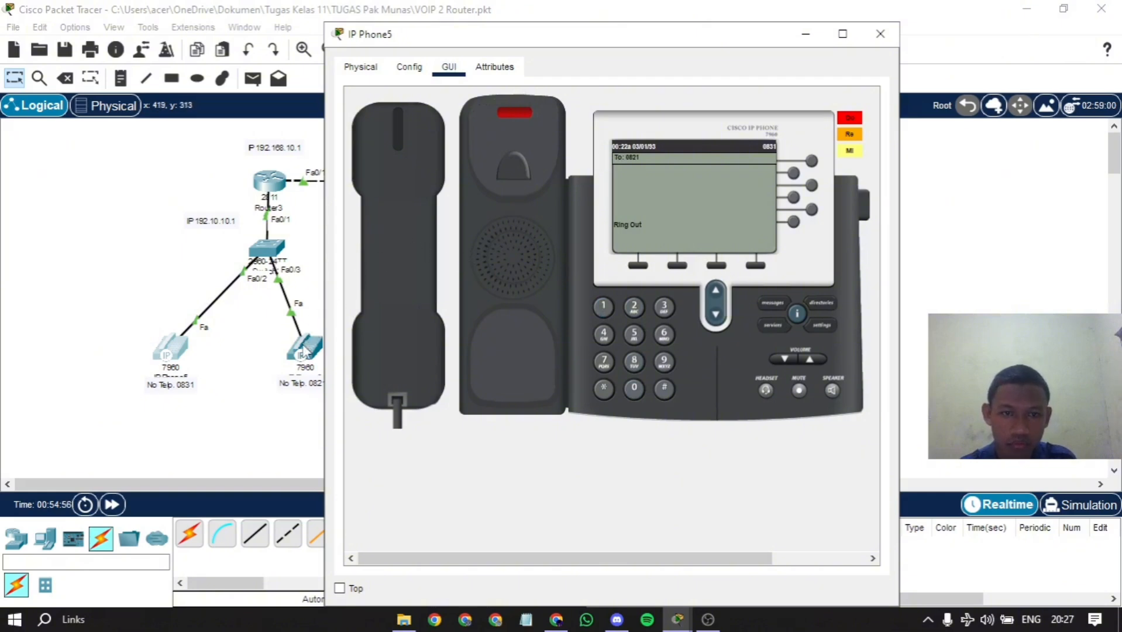
left_click(255, 359)
- Arrange the IP Phone5 and IP Phone6 windows side by side and answer the incoming call on IP Phone6
left_click(303, 348)
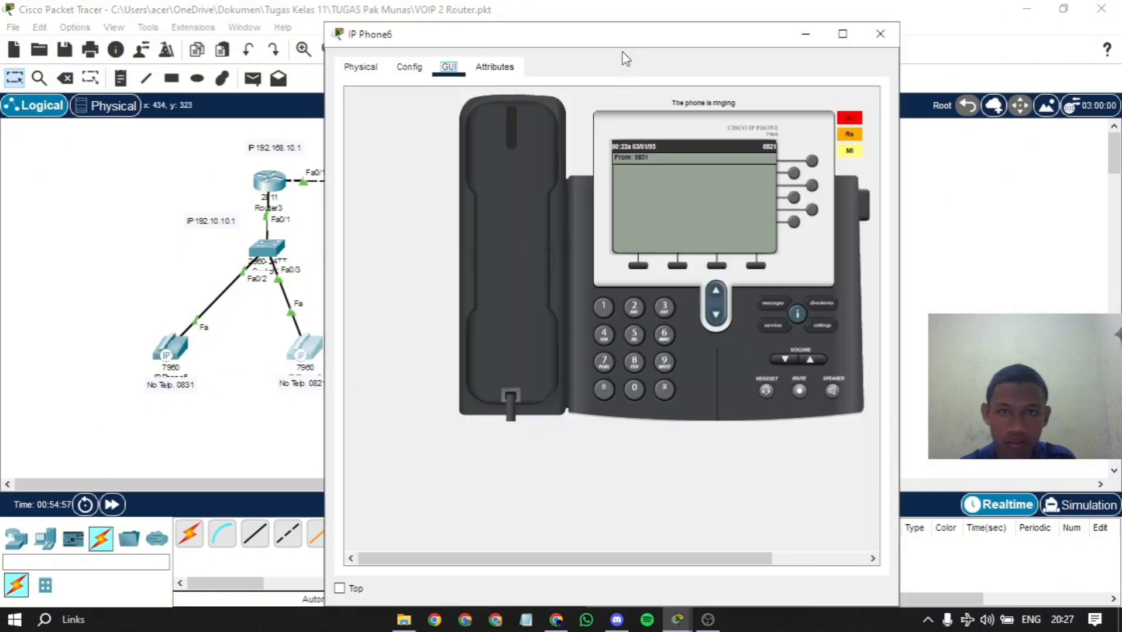
left_click_drag(621, 44, 814, 31)
mouse_move(689, 625)
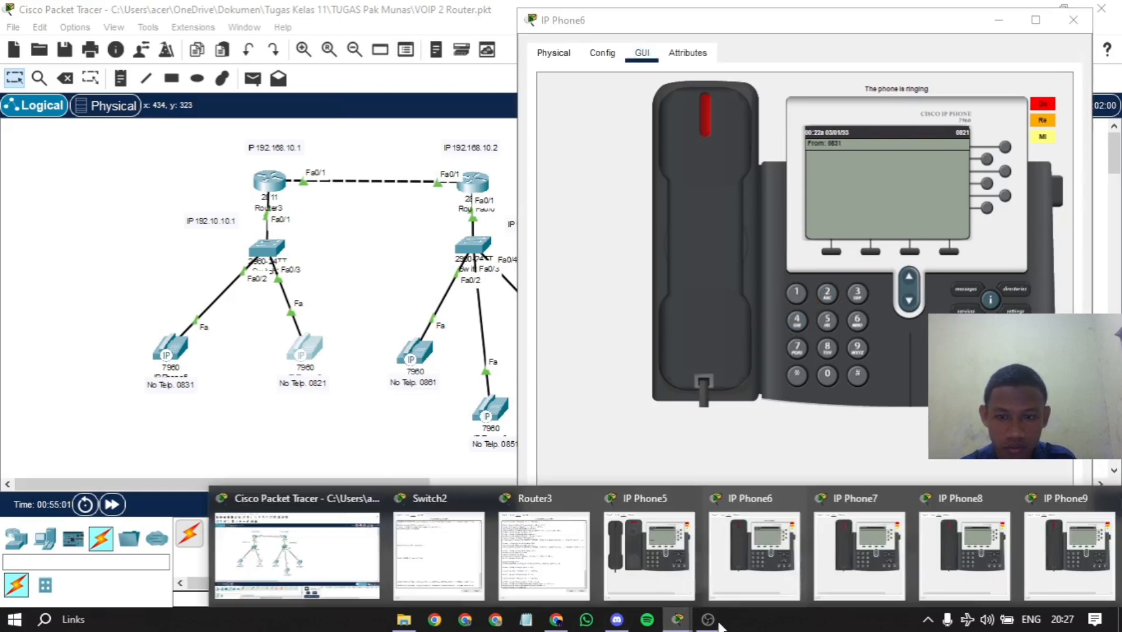
left_click(672, 553)
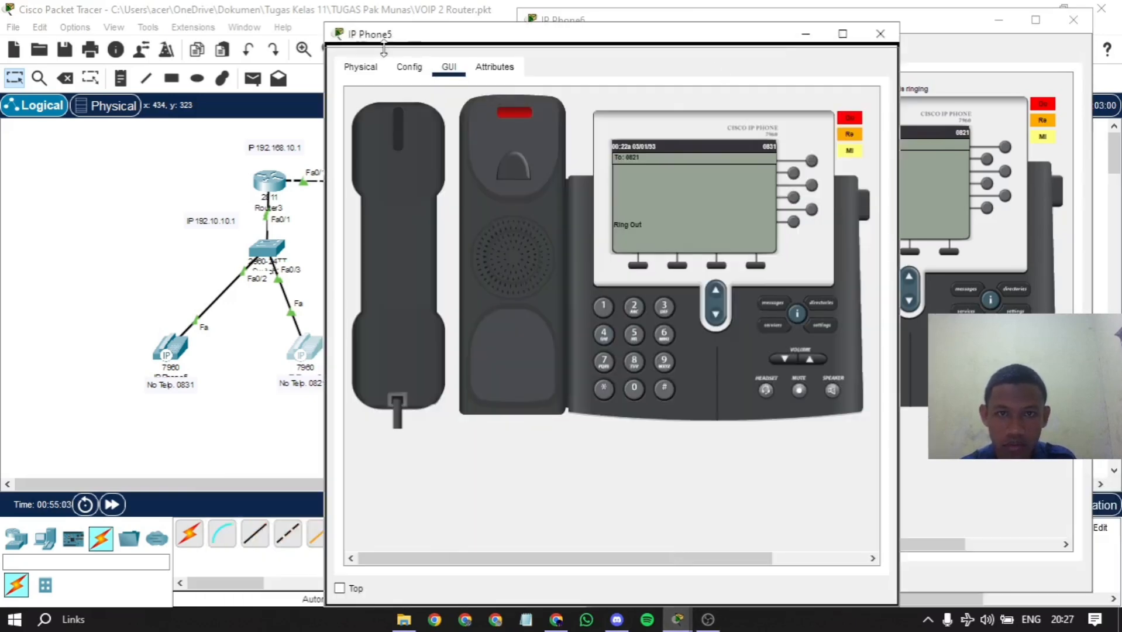
left_click_drag(601, 45, 323, 55)
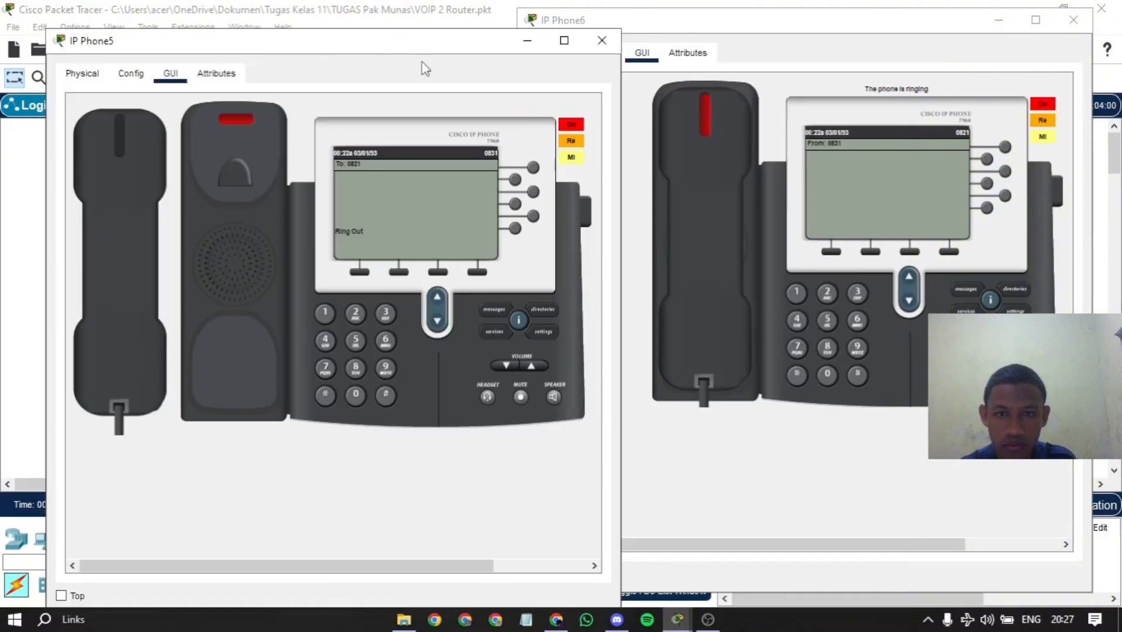
left_click_drag(816, 32, 734, 35)
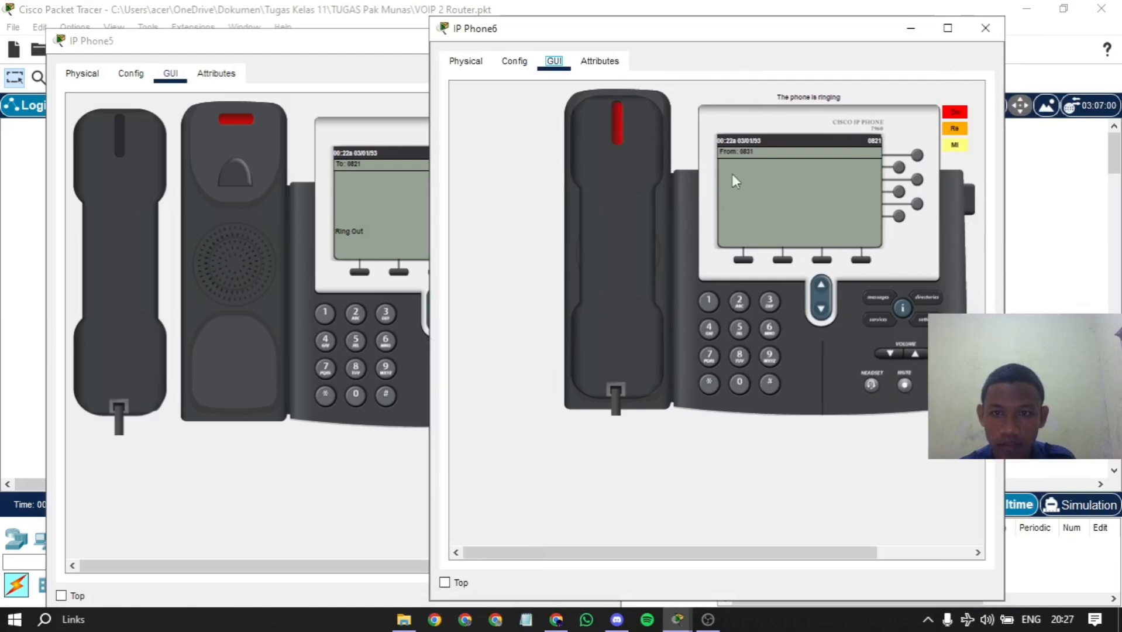
left_click(600, 297)
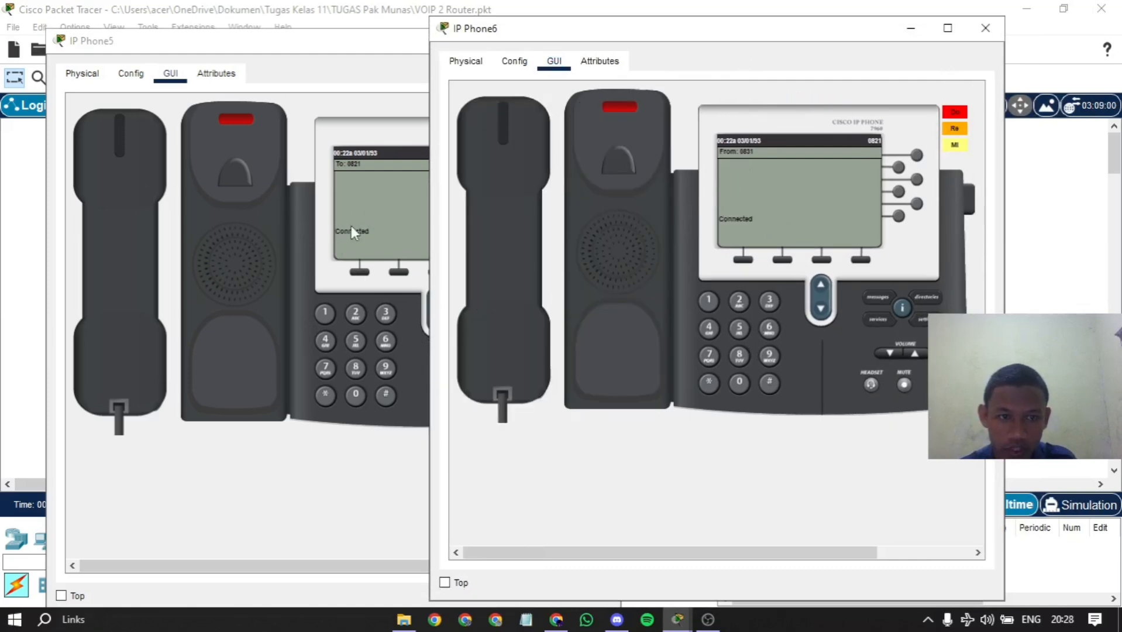
- Hang up the call on IP Phone6 and clear the IP Phone5 and IP Phone6 windows off the topology
left_click(500, 275)
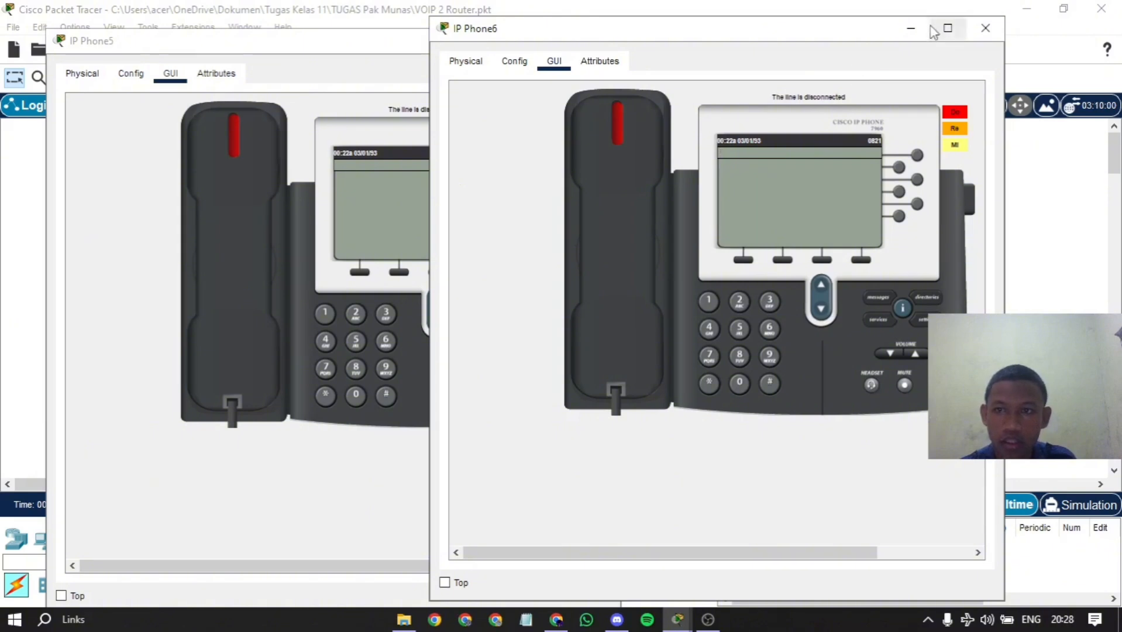
left_click(986, 28)
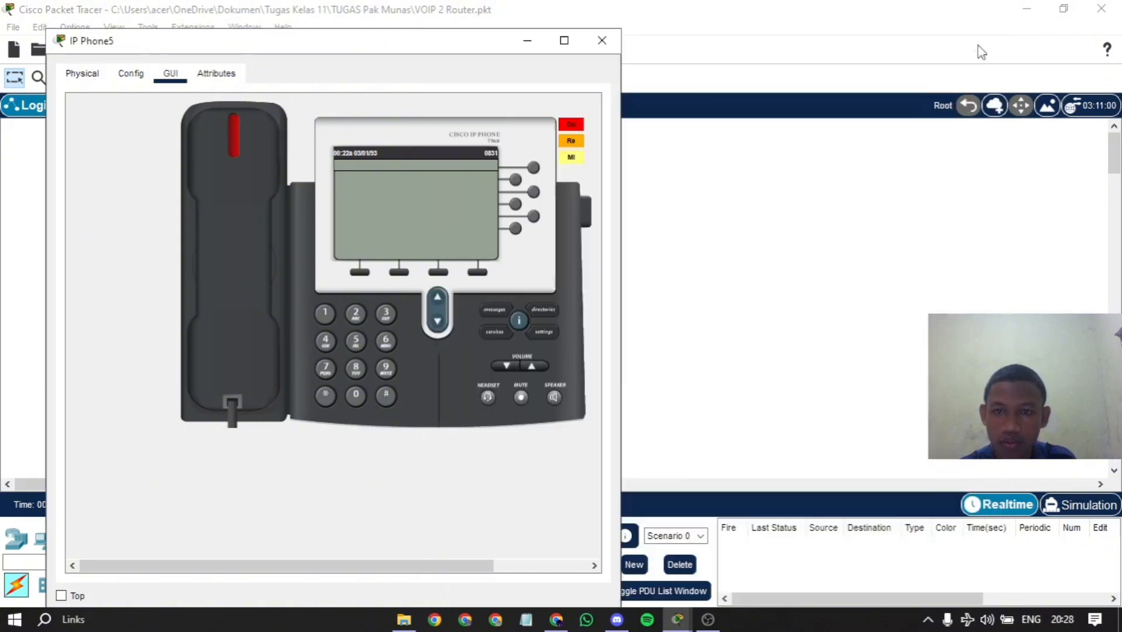
left_click_drag(510, 44, 446, 53)
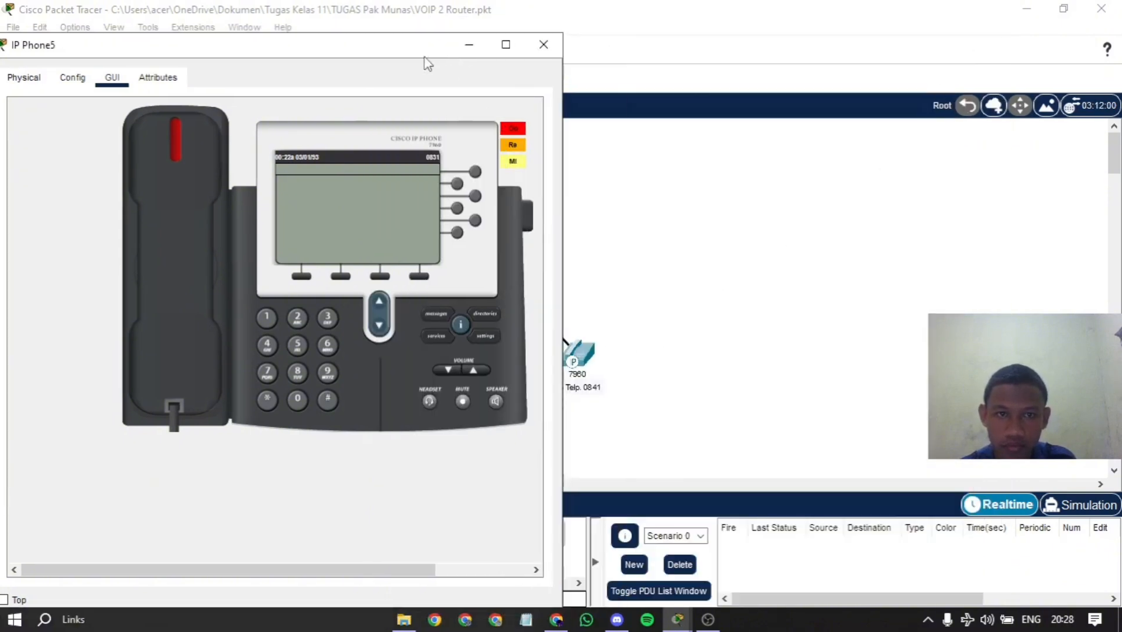
left_click(466, 42)
left_click(304, 349)
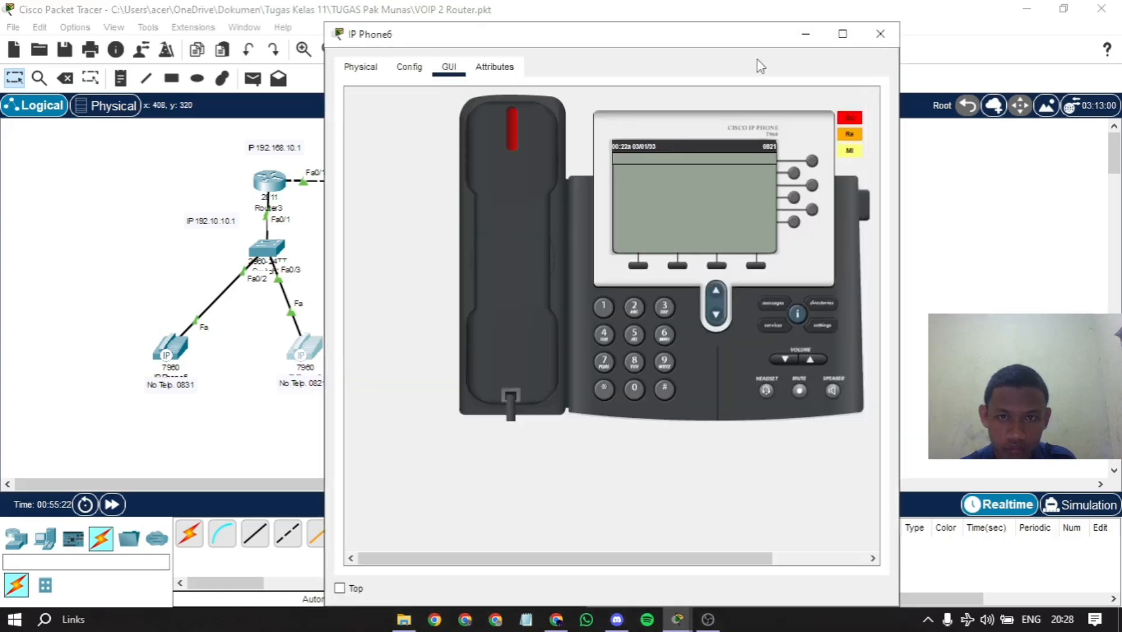
left_click(805, 34)
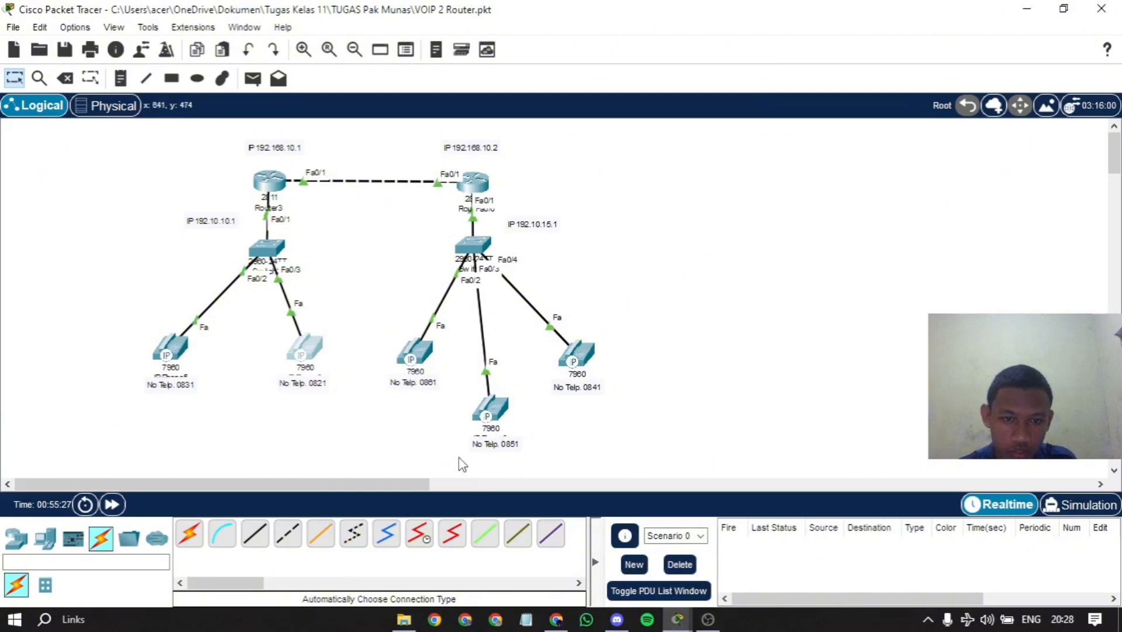
- Dial extension 0851 on IP Phone5 and lift the handset to call IP Phone8
left_click(166, 358)
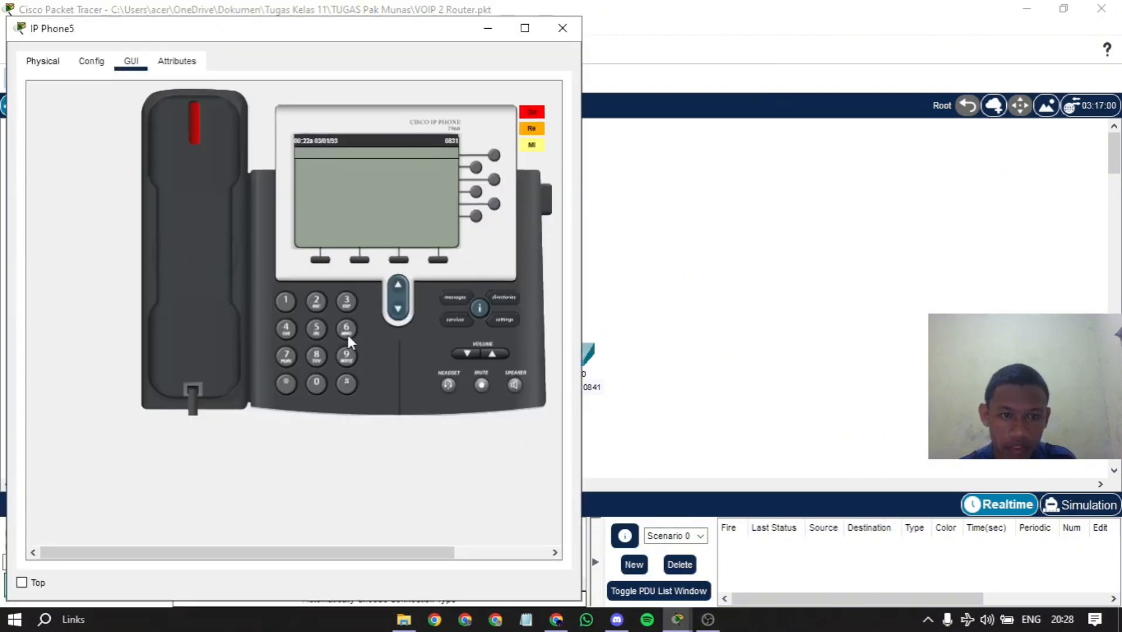
left_click(312, 383)
left_click(316, 355)
left_click(316, 328)
left_click(286, 301)
left_click(191, 282)
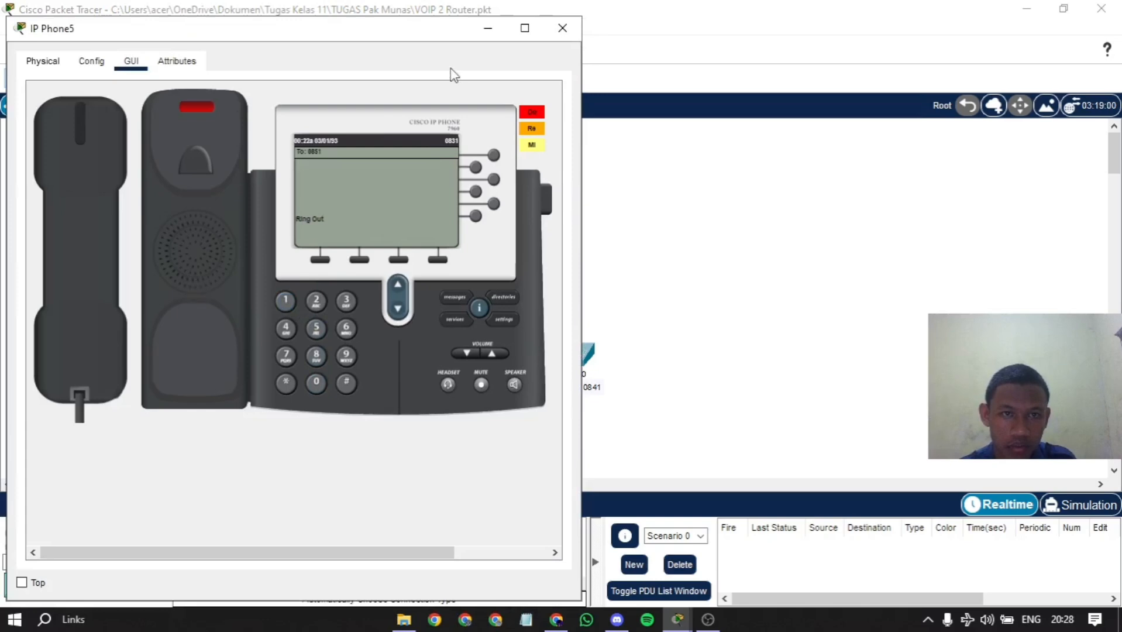
- Answer the incoming call on IP Phone8 and check the call status on the IP Phone5 and IP Phone8 displays
left_click(488, 29)
left_click(500, 403)
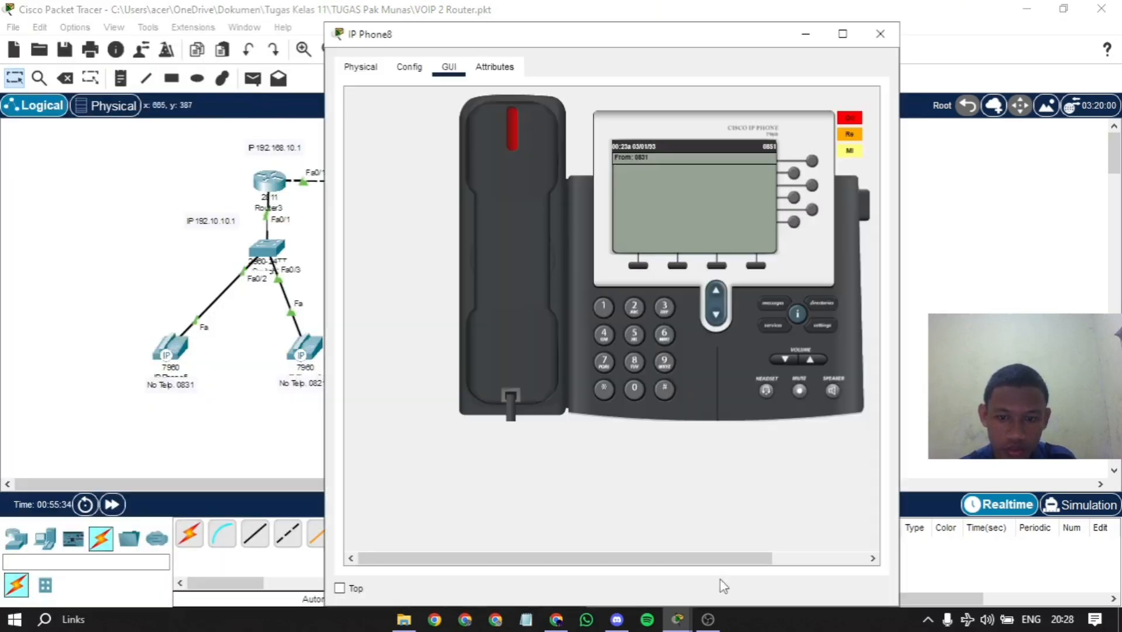
mouse_move(677, 619)
left_click(625, 567)
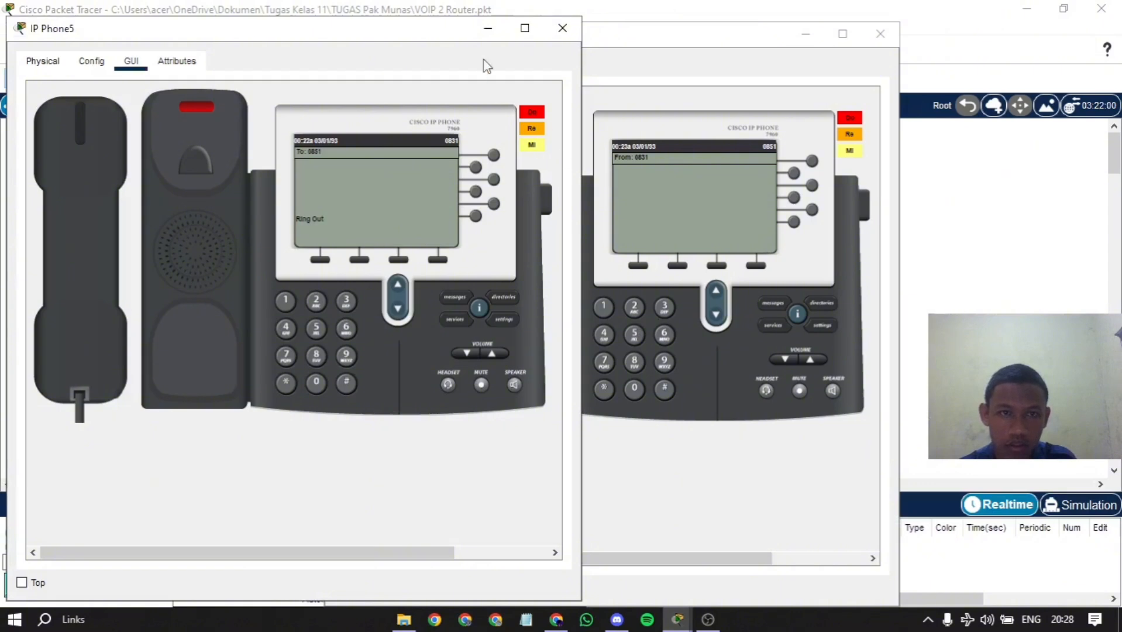
left_click(628, 46)
left_click(461, 264)
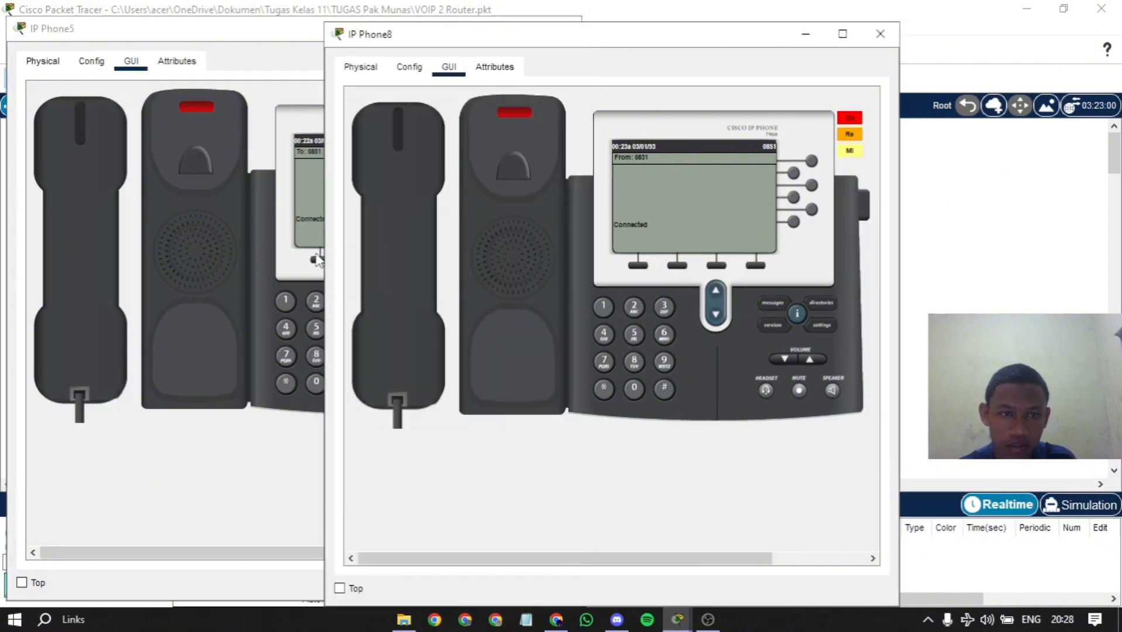
left_click(286, 75)
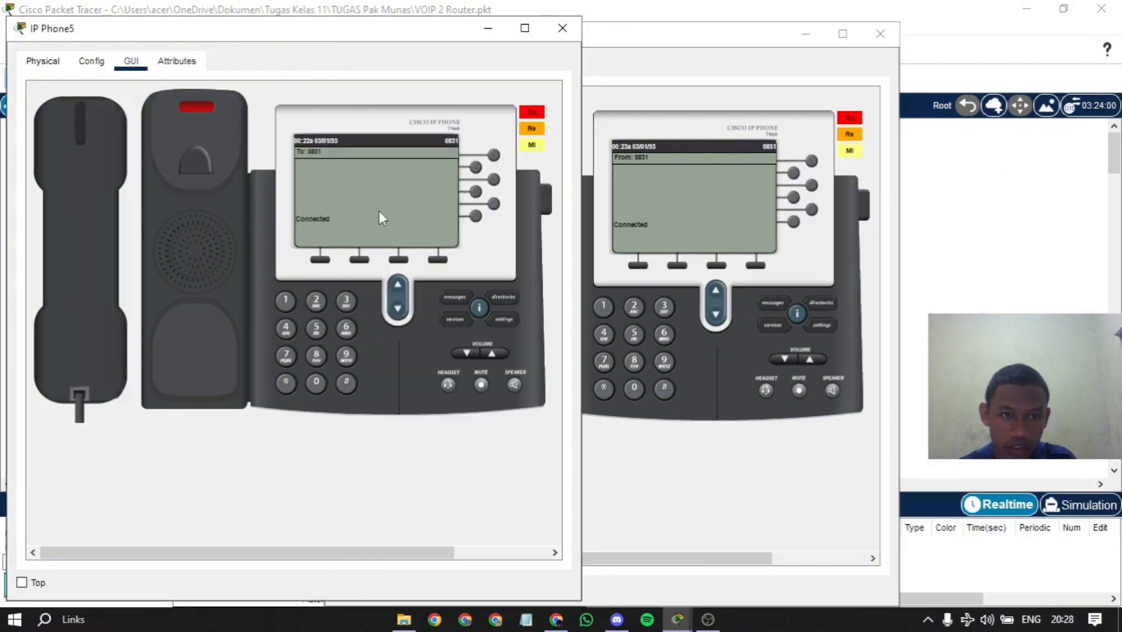